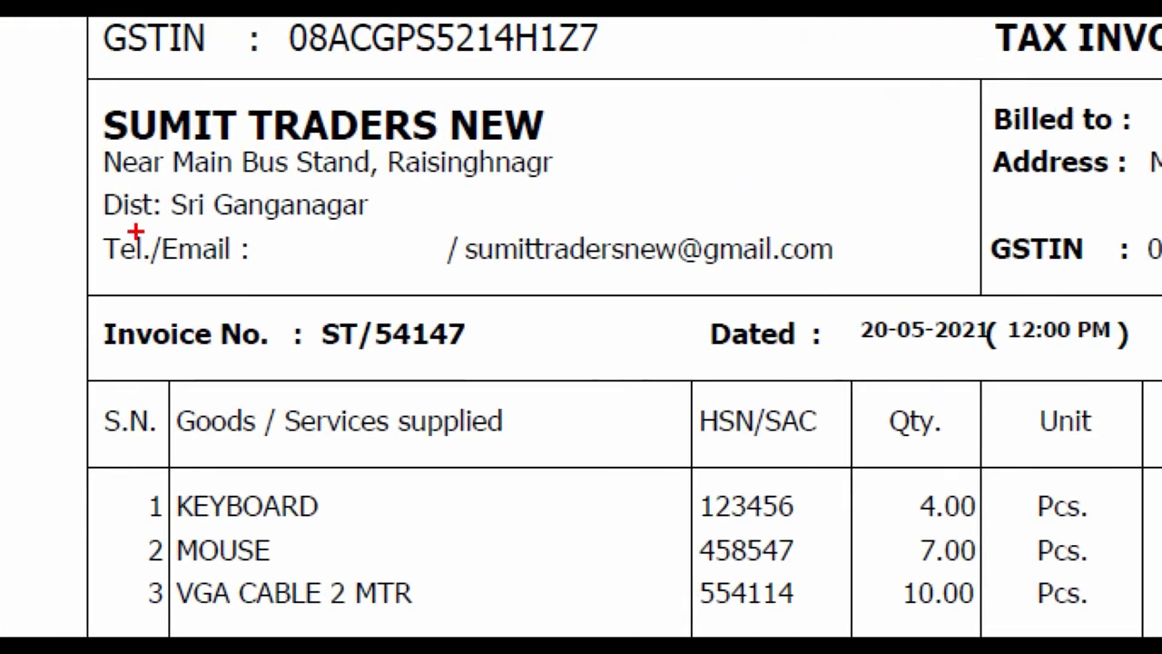
{"action": "mouse_move", "coordinate": [68, 78]}
{"action": "left_mouse_down"}
{"action": "mouse_move", "coordinate": [114, 195]}
{"action": "mouse_move", "coordinate": [668, 319]}
{"action": "left_mouse_up"}
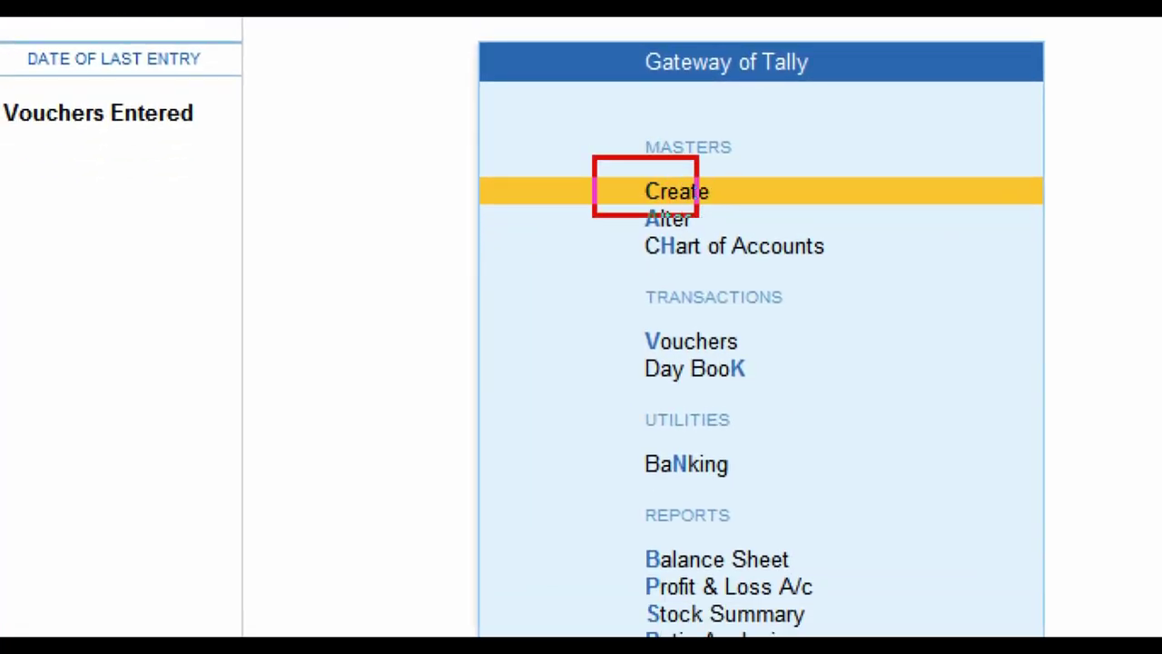
Start creating a ledger master and name it SUMIT TRADERS NEW.
{"action": "key", "text": "Return"}
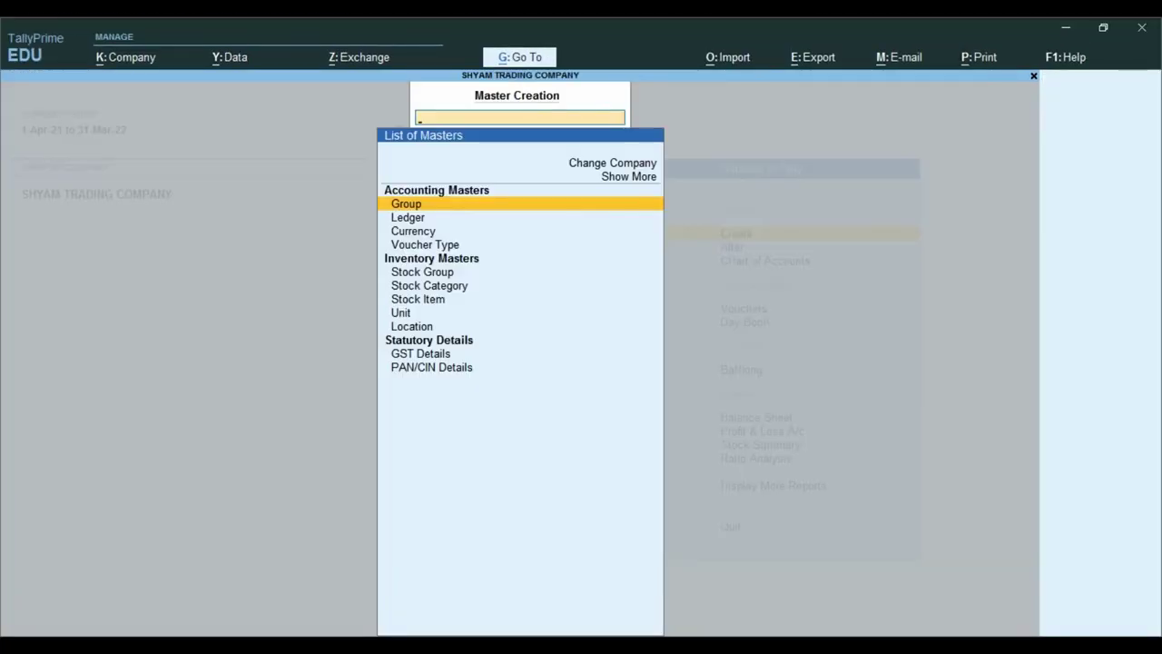
{"action": "key", "text": "Down"}
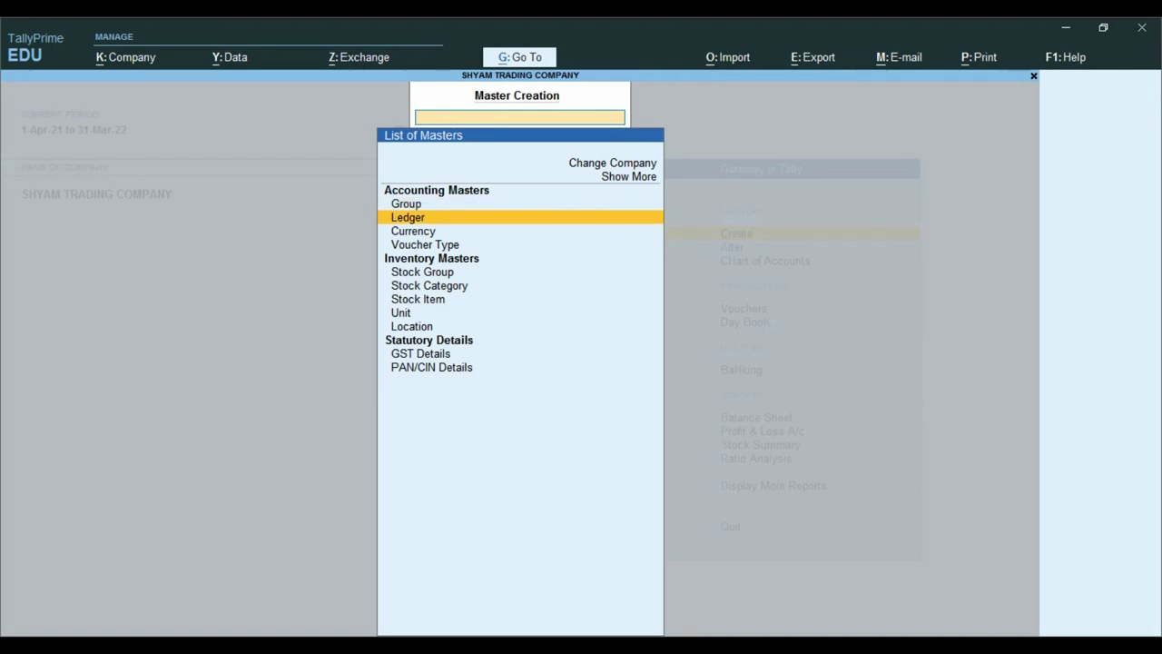
{"action": "key", "text": "Return"}
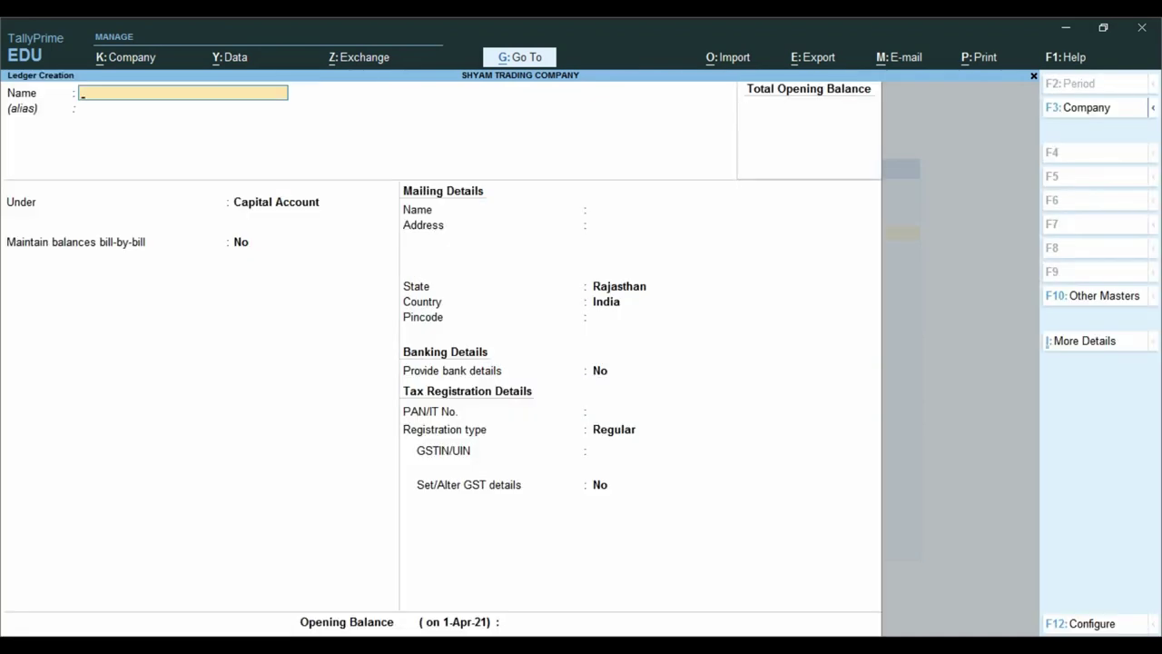
{"action": "type", "text": "SUMIT TRADERS"}
{"action": "key", "text": "BackSpace"}
{"action": "key", "text": "BackSpace"}
{"action": "key", "text": "BackSpace"}
{"action": "key", "text": "BackSpace"}
{"action": "key", "text": "BackSpace"}
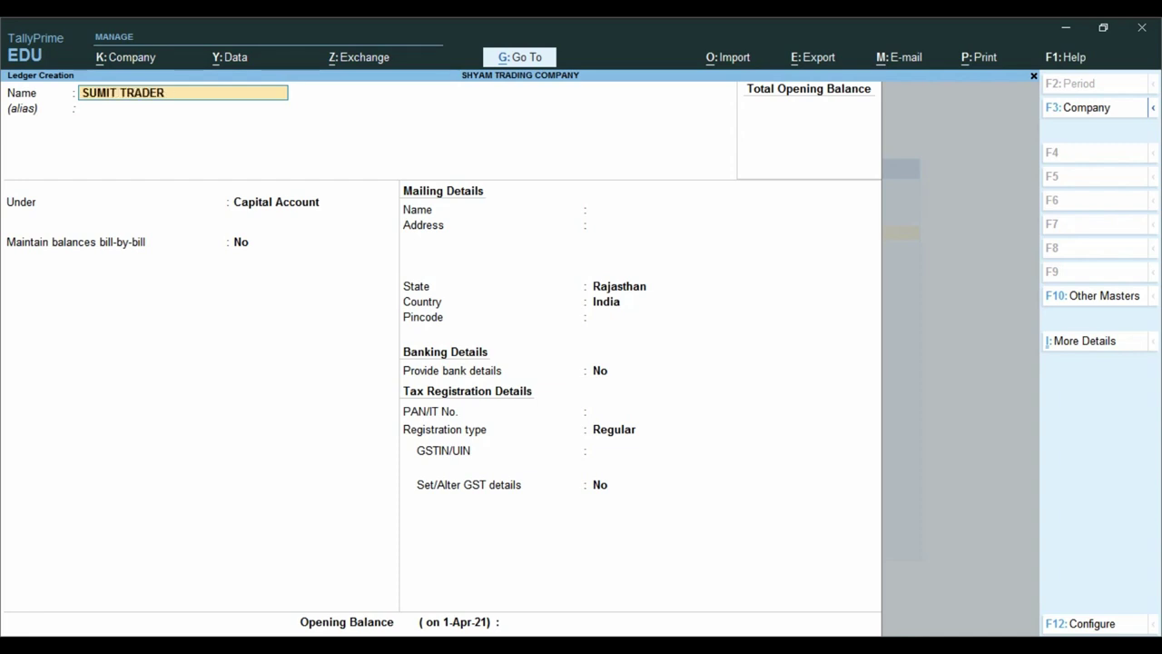
{"action": "type", "text": "ADERS NEW"}
{"action": "key", "text": "Return"}
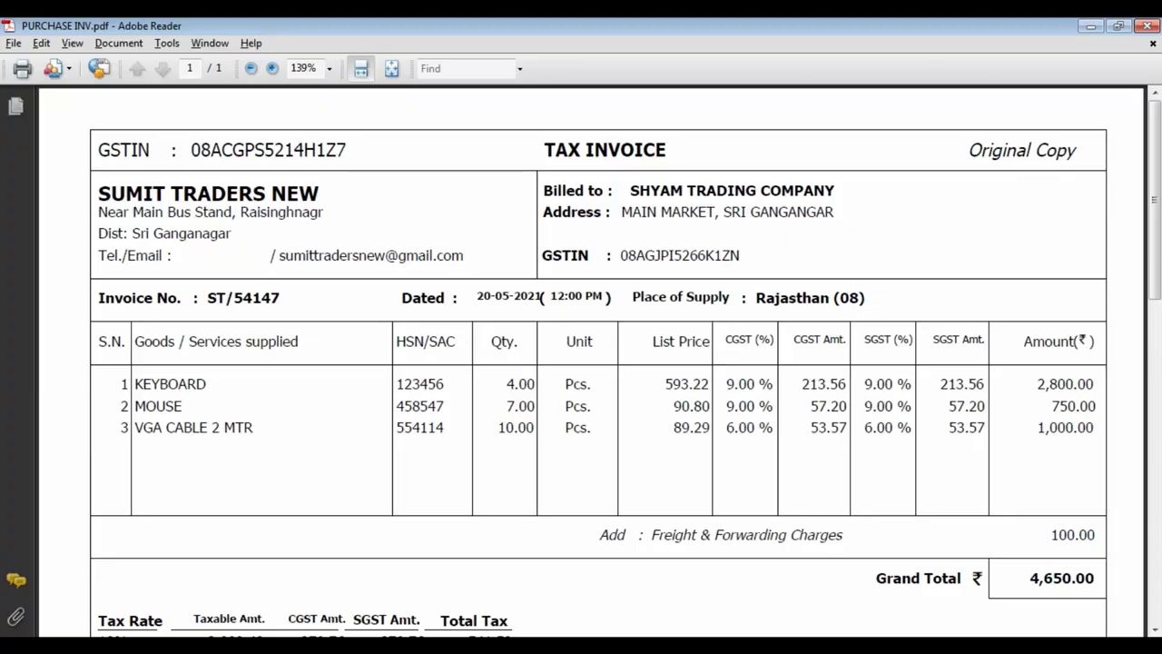
Put the ledger under Sundry Creditors without an alias, keeping bill-by-bill balances on and the default credit period blank.
{"action": "key", "text": "alt+Tab"}
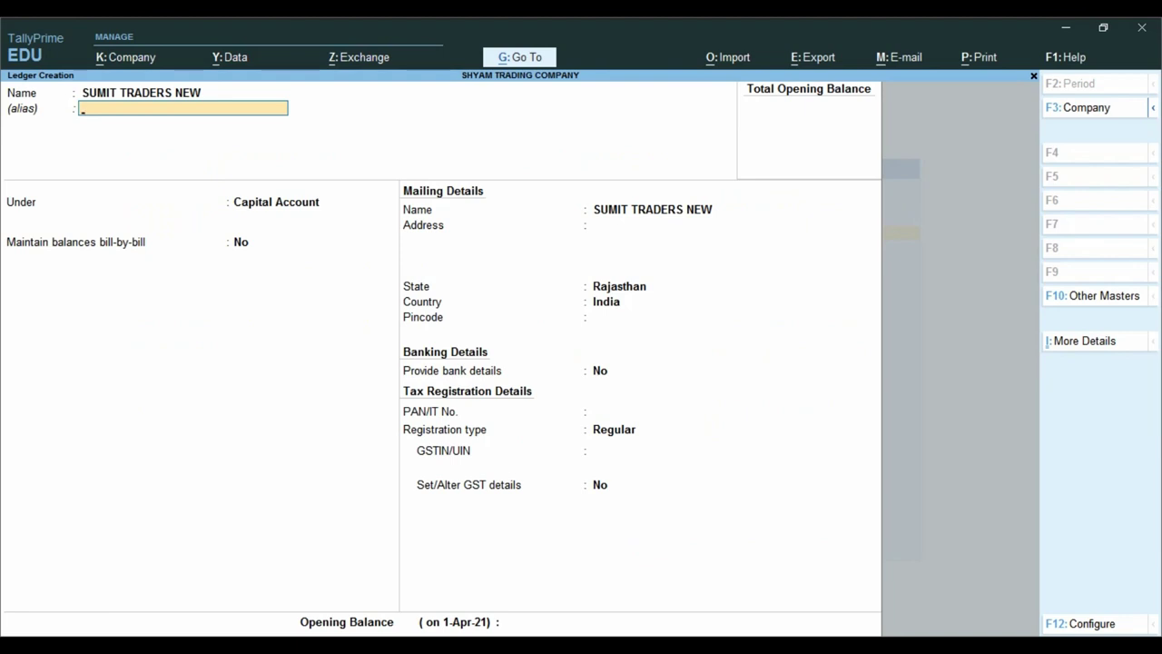
{"action": "key", "text": "Return"}
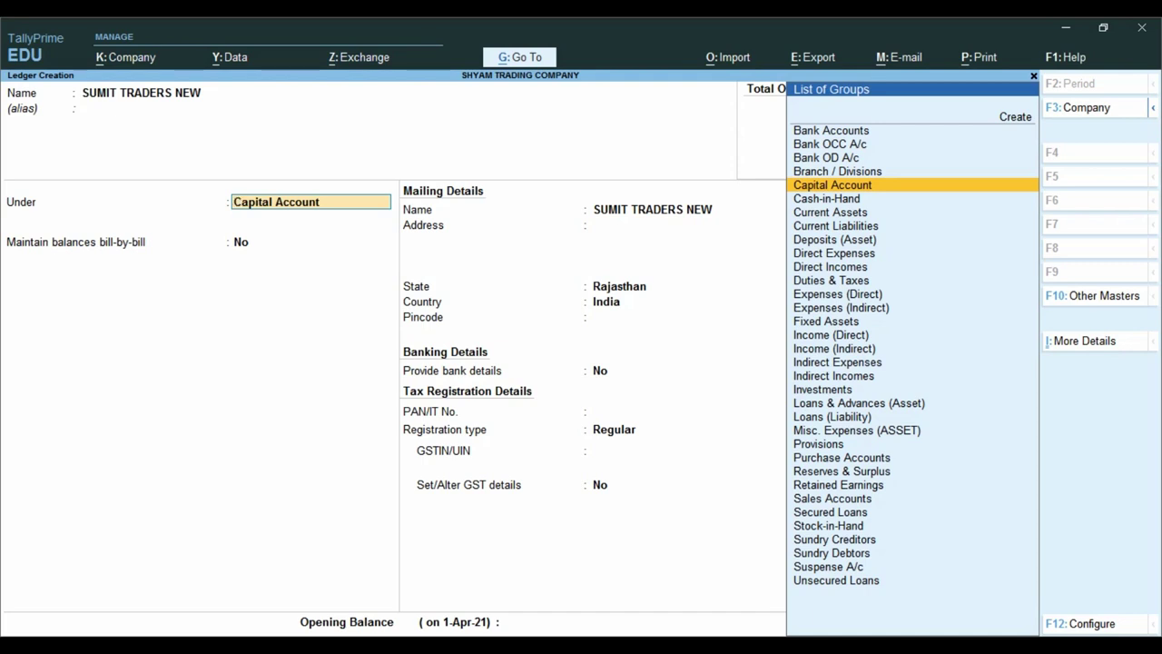
{"action": "type", "text": "SUND"}
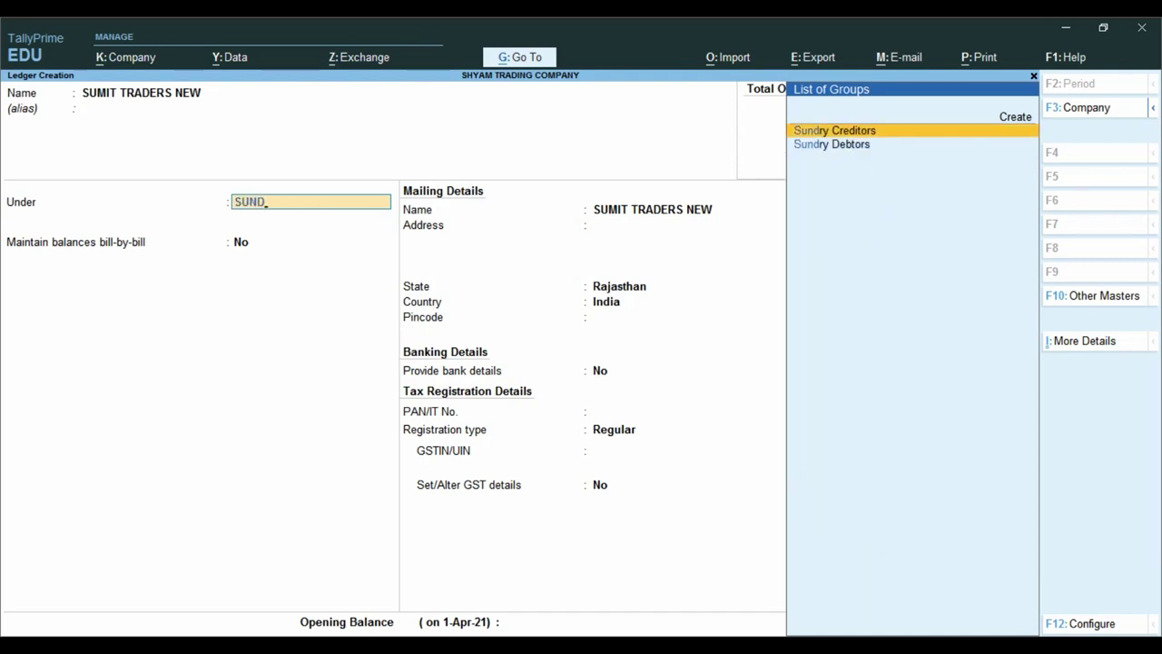
{"action": "key", "text": "Return"}
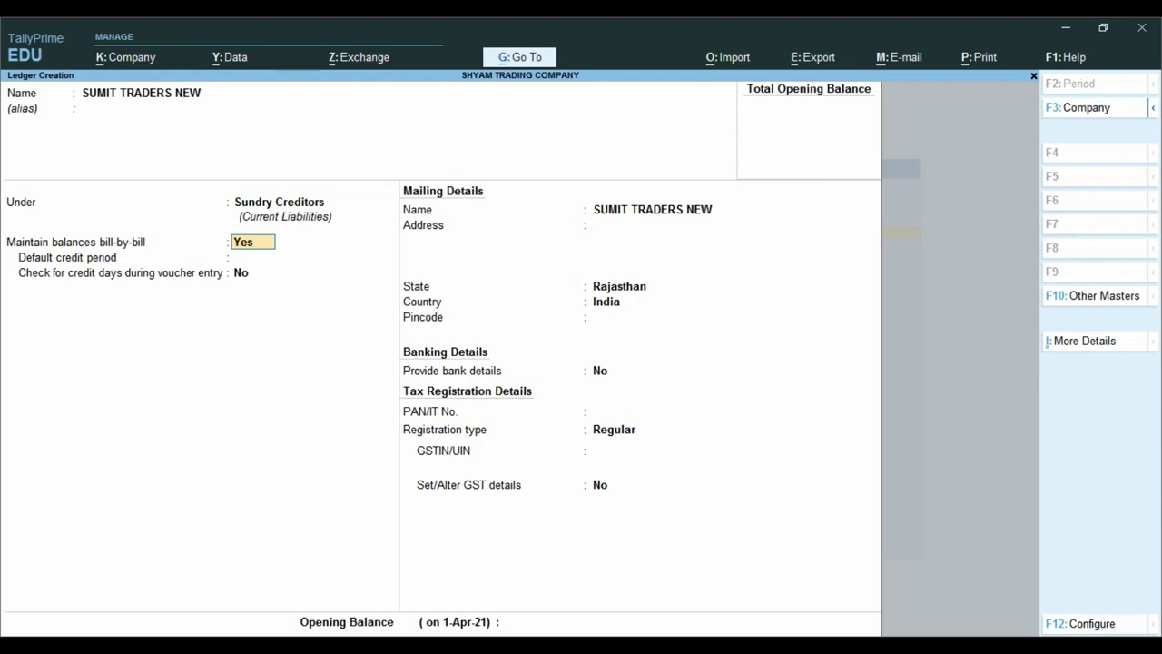
{"action": "key", "text": "Return"}
{"action": "key", "text": "Return"}
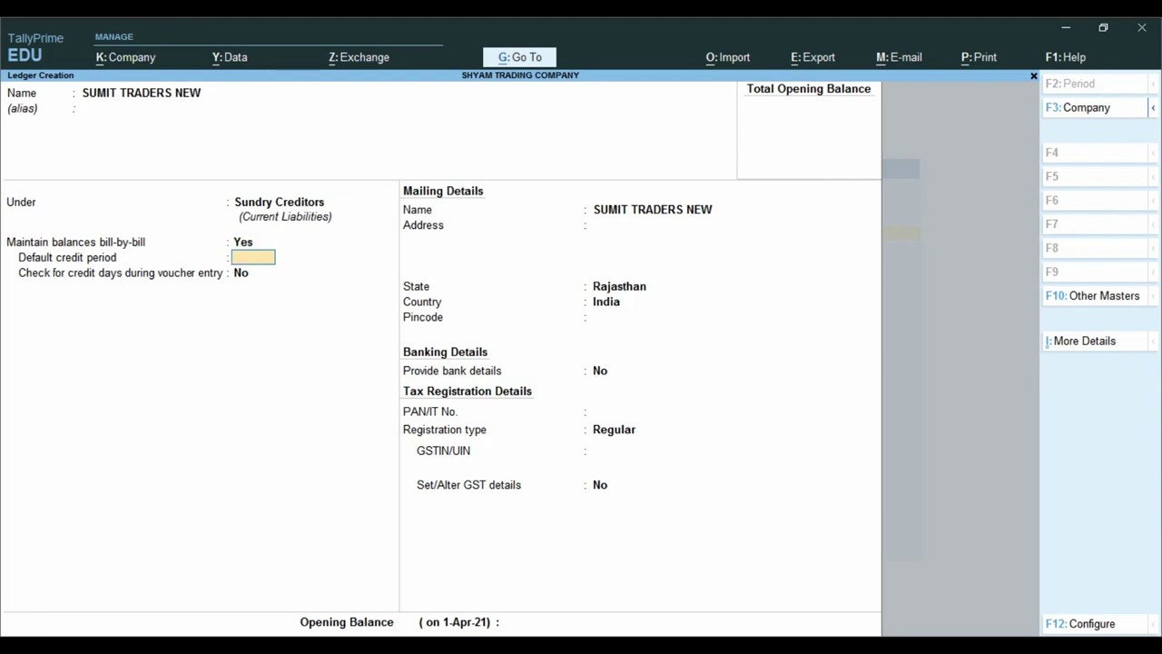
{"action": "key", "text": "Return"}
{"action": "key", "text": "Return"}
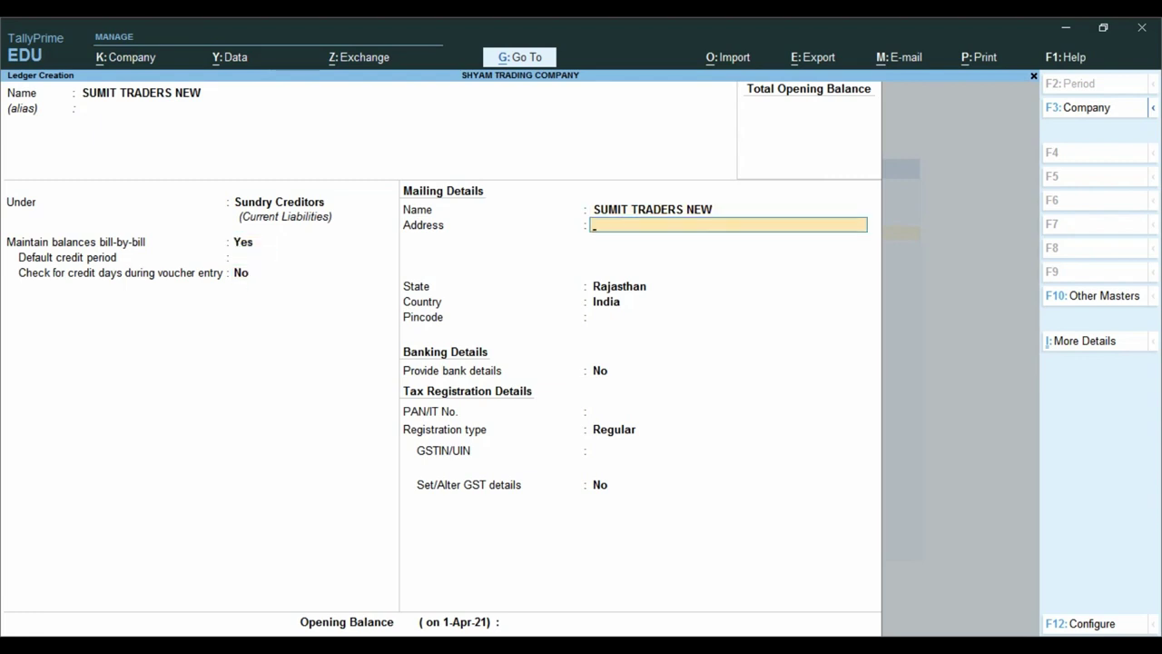
Enter the supplier's two-line mailing address in the ledger, consulting PURCHASE INV.pdf in Adobe Reader.
{"action": "key", "text": "alt+Tab"}
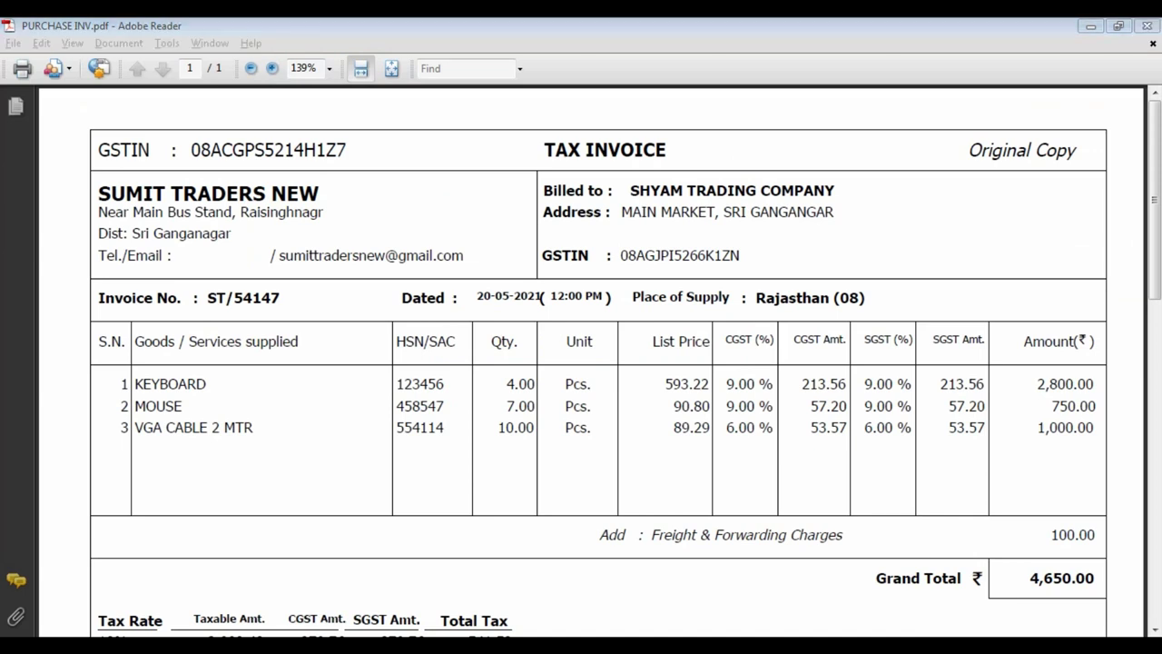
{"action": "key", "text": "alt+Tab"}
{"action": "type", "text": "NEA R"}
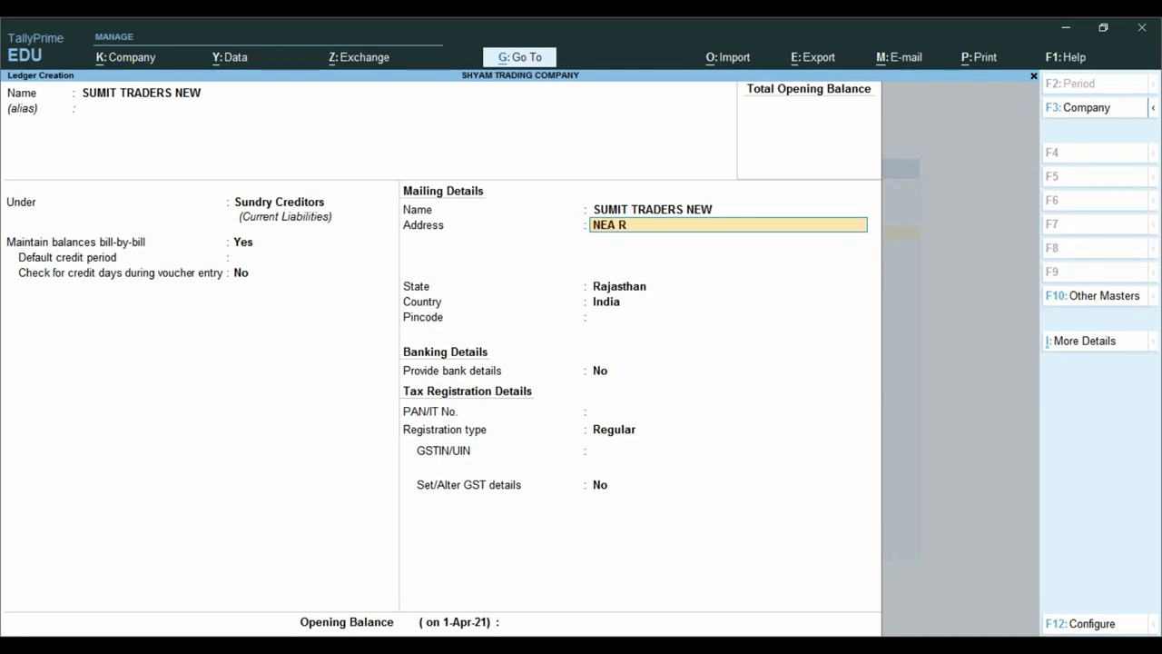
{"action": "key", "text": "BackSpace"}
{"action": "key", "text": "BackSpace"}
{"action": "type", "text": "R"}
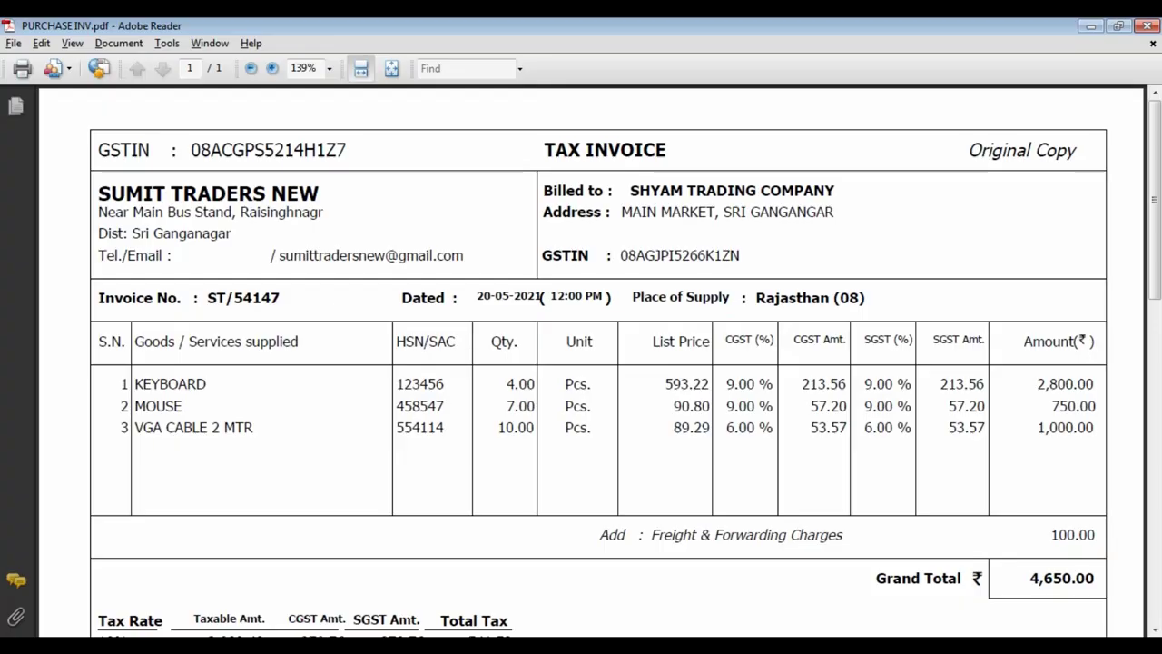
{"action": "key", "text": "alt+Tab"}
{"action": "type", "text": "M"}
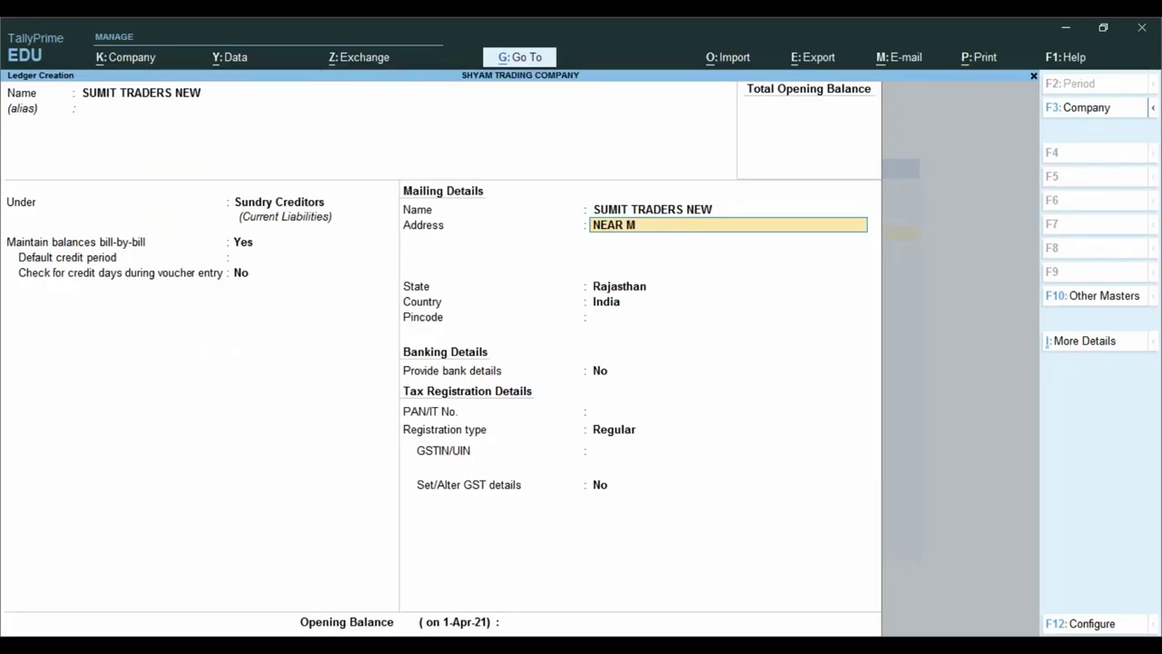
{"action": "type", "text": "AIN BUS STAN"}
{"action": "key", "text": "BackSpace"}
{"action": "key", "text": "BackSpace"}
{"action": "key", "text": "BackSpace"}
{"action": "key", "text": "BackSpace"}
{"action": "key", "text": "BackSpace"}
{"action": "type", "text": "SRT"}
{"action": "key", "text": "BackSpace"}
{"action": "key", "text": "BackSpace"}
{"action": "type", "text": "RA"}
{"action": "key", "text": "BackSpace"}
{"action": "key", "text": "BackSpace"}
{"action": "type", "text": "TAND"}
{"action": "key", "text": "Return"}
{"action": "type", "text": "RAISINGHNAGAR"}
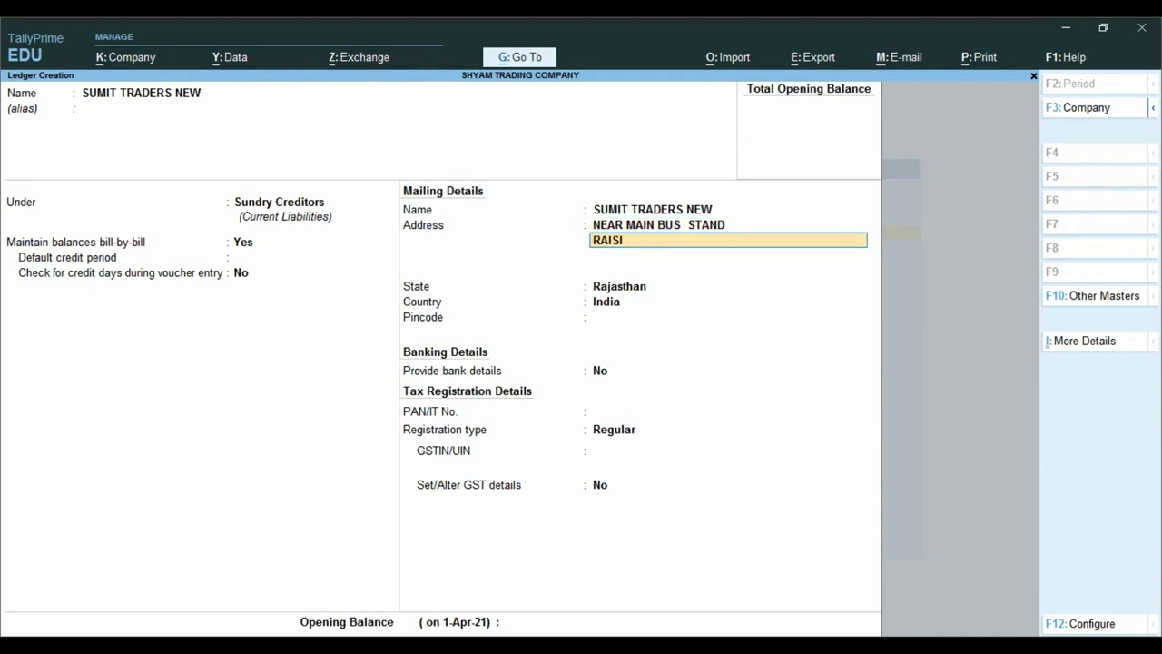
{"action": "key", "text": "Return"}
{"action": "key", "text": "Return"}
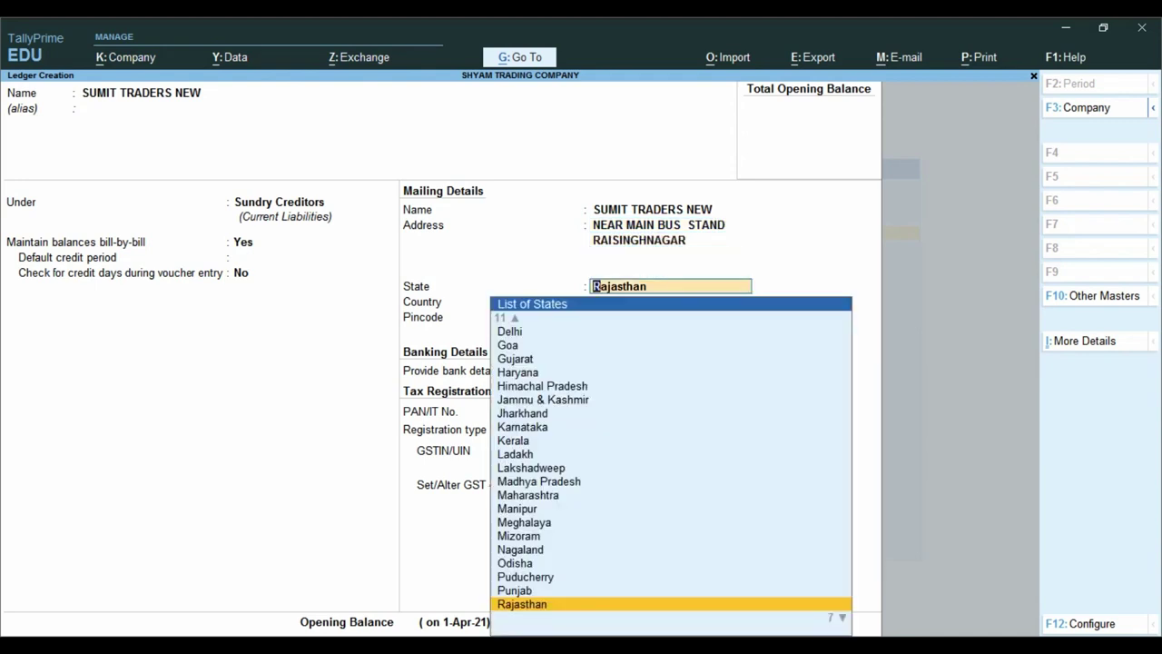
Keep Rajasthan as the state, enter the supplier's pincode, and leave bank details set to No.
{"action": "key", "text": "Return"}
{"action": "type", "text": "335051"}
{"action": "key", "text": "Return"}
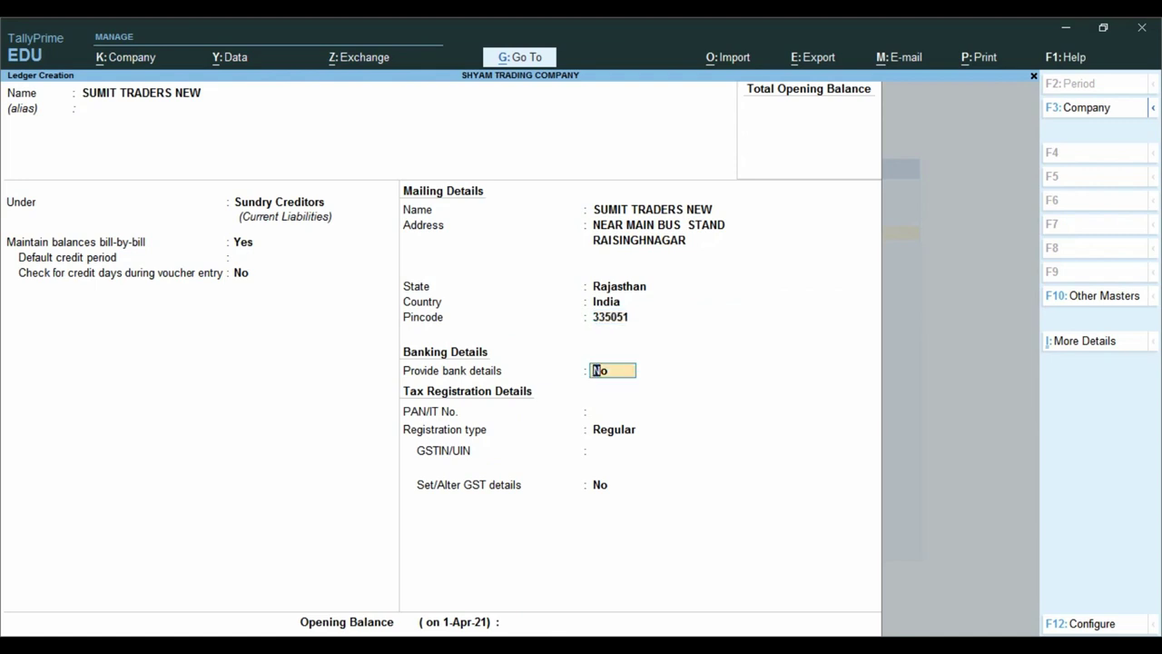
{"action": "key", "text": "Return"}
Copy the PAN portion of the supplier's GSTIN from the invoice in Adobe Reader into the ledger's PAN/IT No. field.
{"action": "key", "text": "Return"}
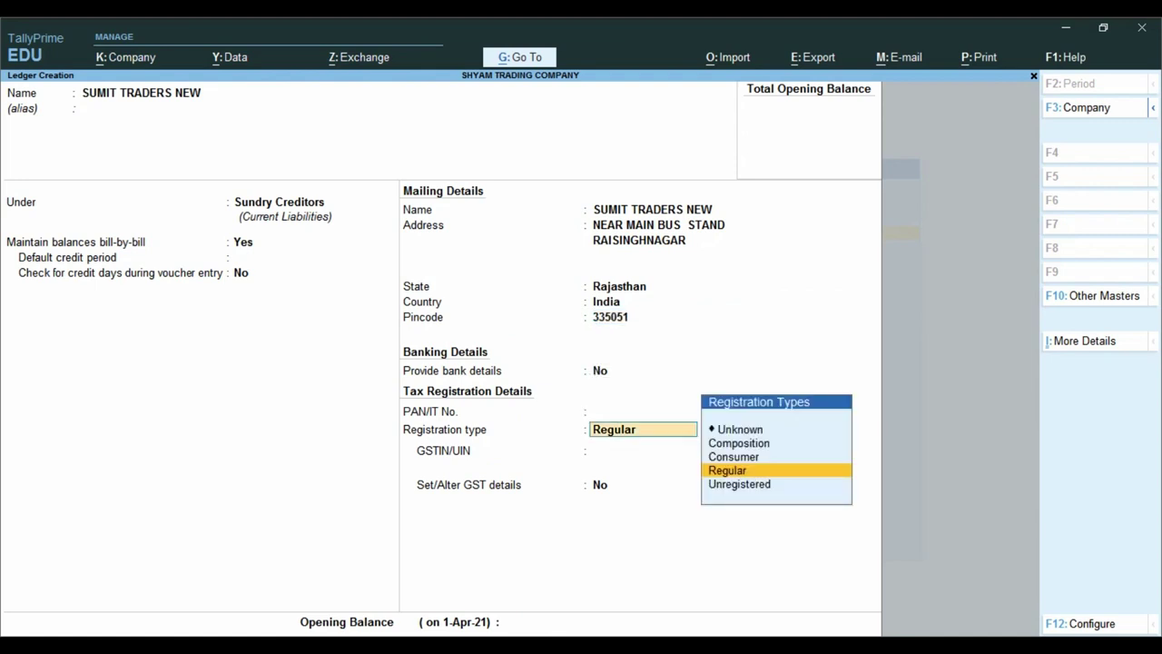
{"action": "key", "text": "BackSpace"}
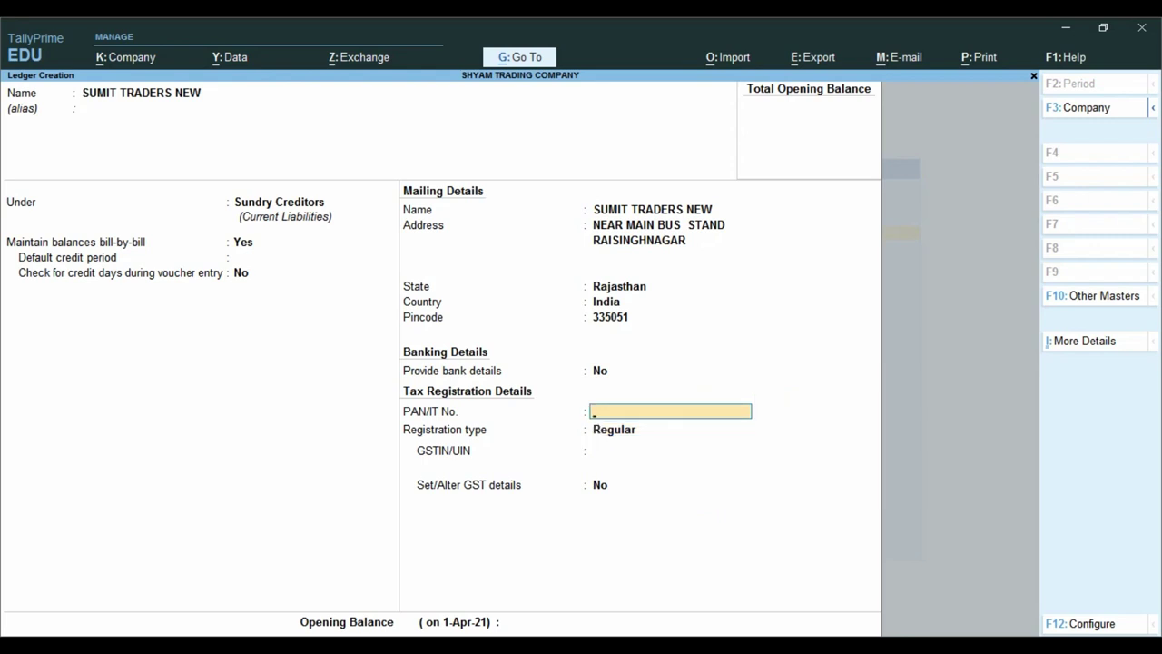
{"action": "key", "text": "alt+Tab"}
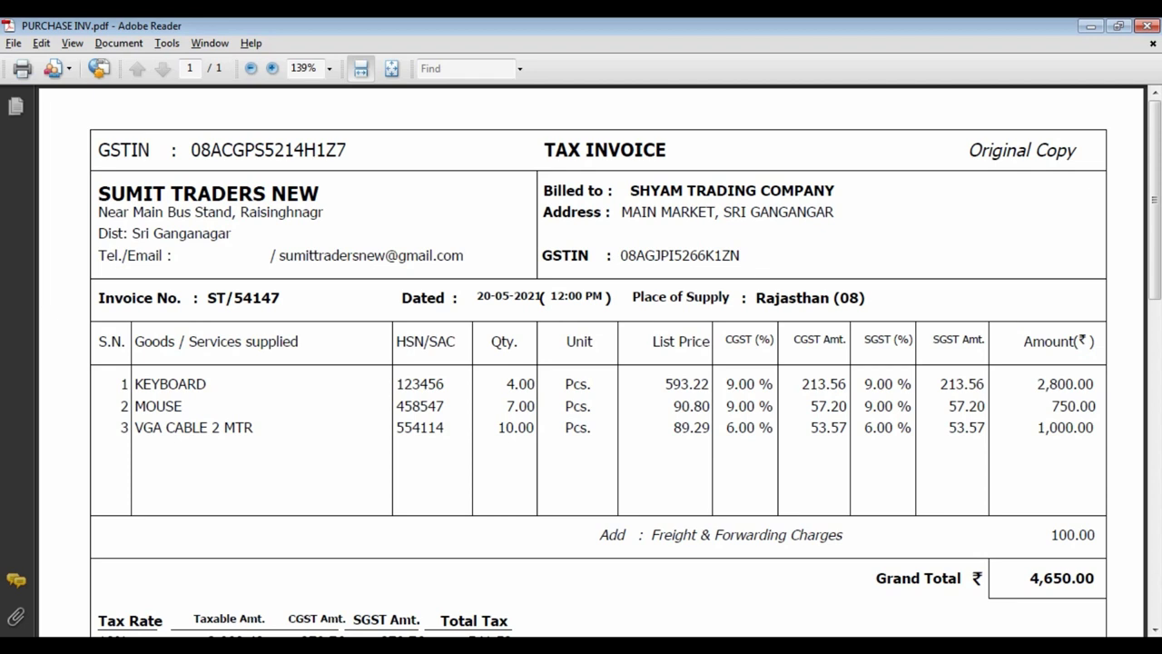
{"action": "left_click_drag", "start_coordinate": [210, 150], "coordinate": [316, 150]}
{"action": "key", "text": "ctrl+c"}
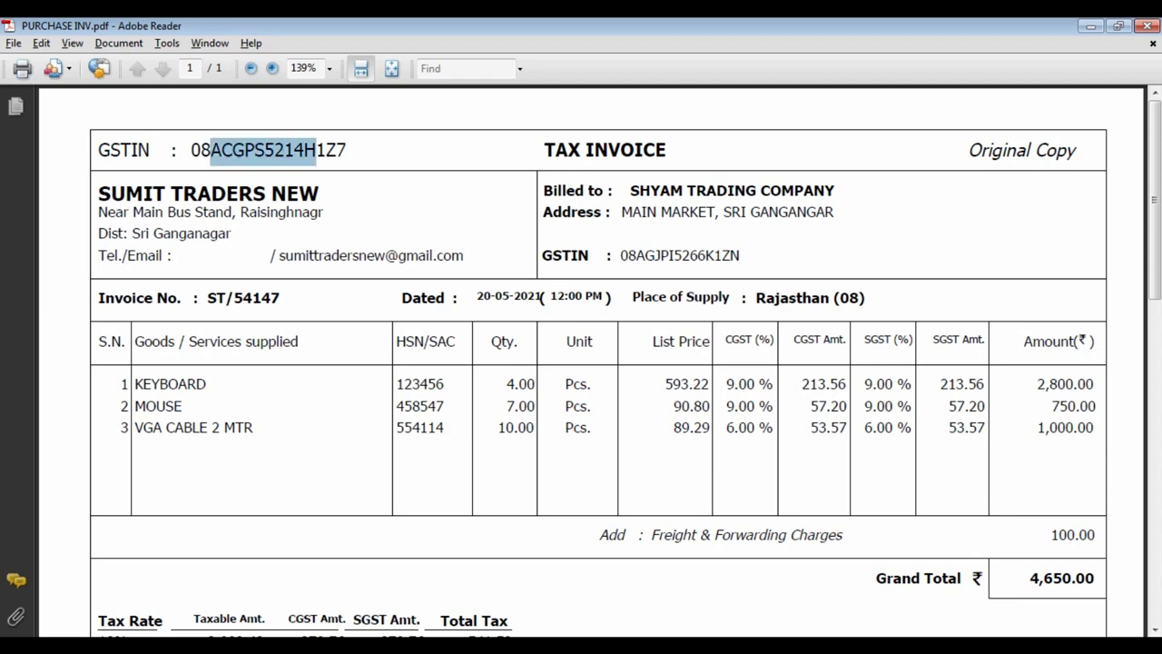
{"action": "key", "text": "super"}
{"action": "key", "text": "alt+Tab"}
{"action": "key", "text": "ctrl+v"}
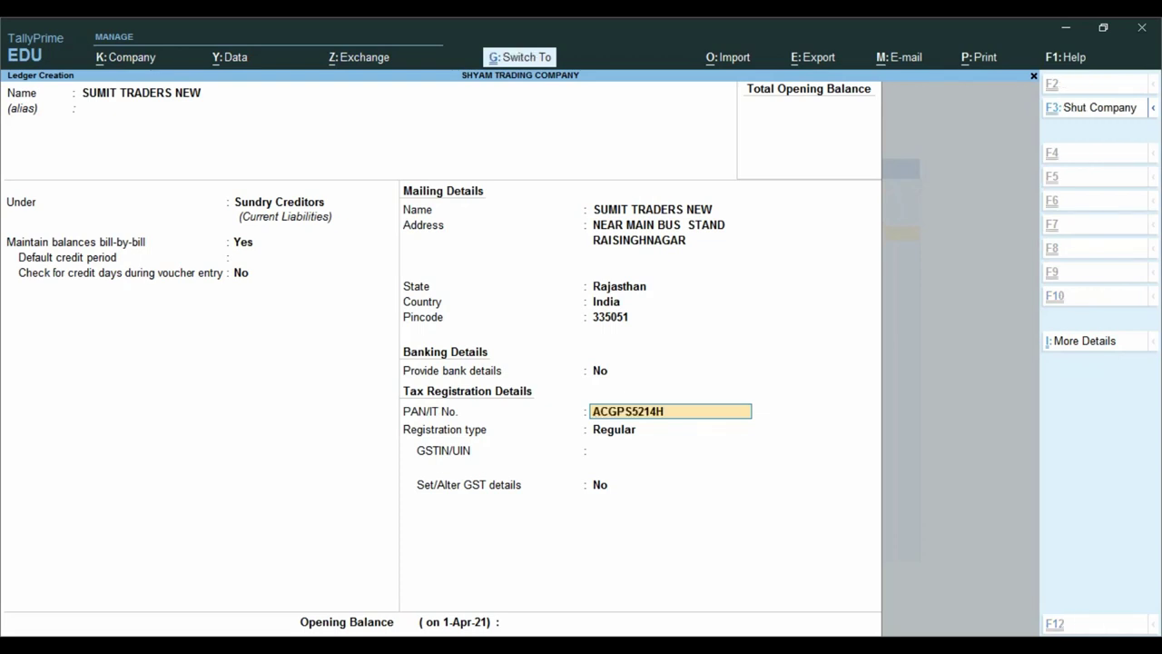
{"action": "key", "text": "Return"}
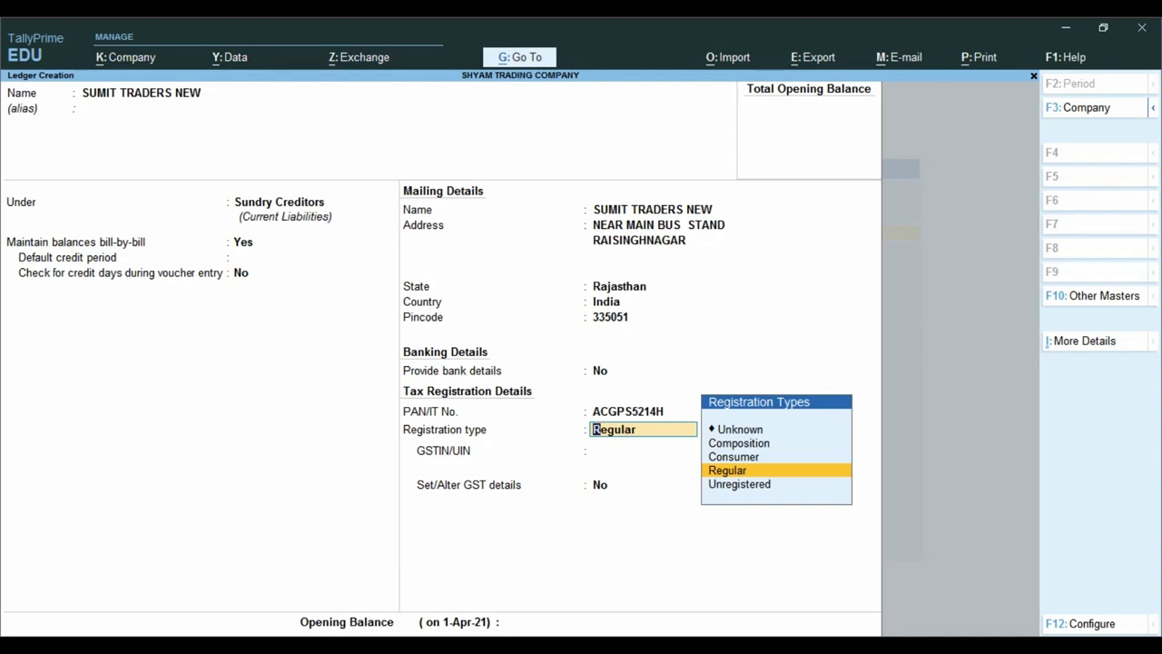
Examine the item tax rates and the tax summary on the purchase invoice in Adobe Reader, then return to TallyPrime.
{"action": "key", "text": "ctrl"}
{"action": "key", "text": "alt+Tab"}
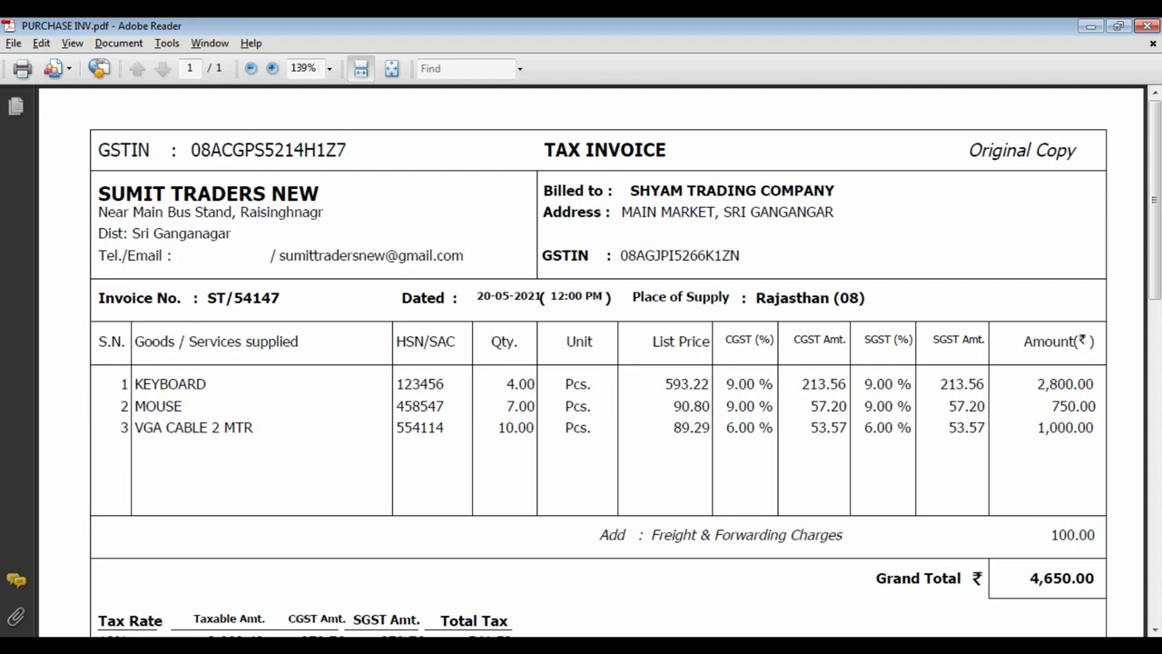
{"action": "scroll", "coordinate": [581, 363], "scroll_direction": "down", "scroll_amount": 5}
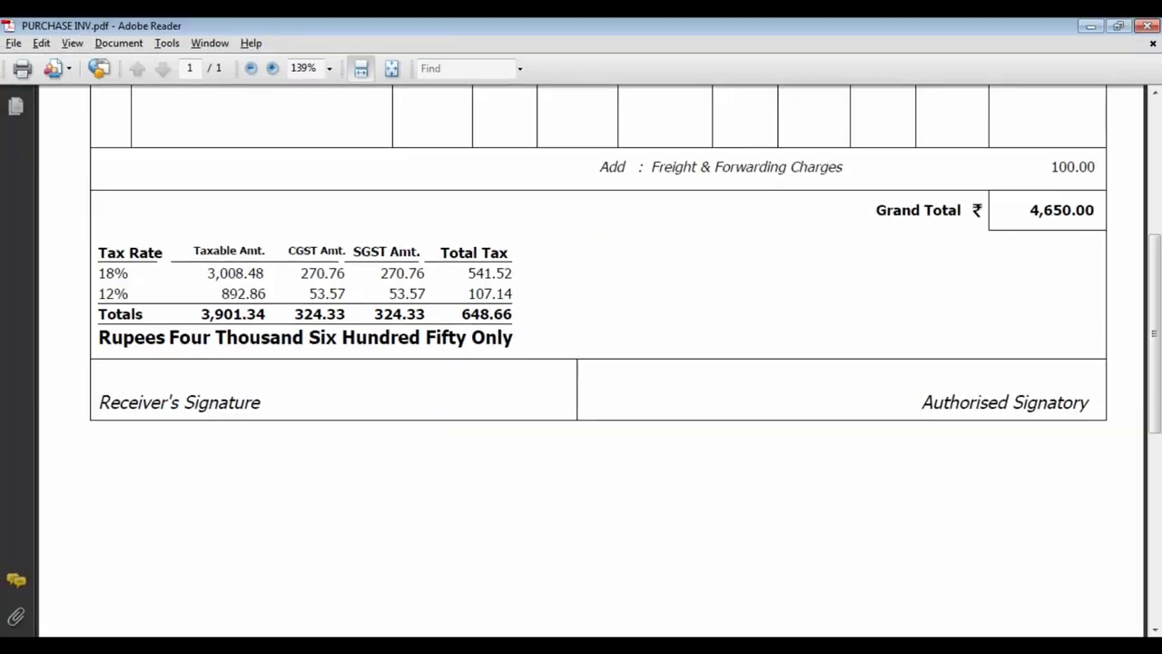
{"action": "scroll", "coordinate": [581, 363], "scroll_direction": "up", "scroll_amount": 5}
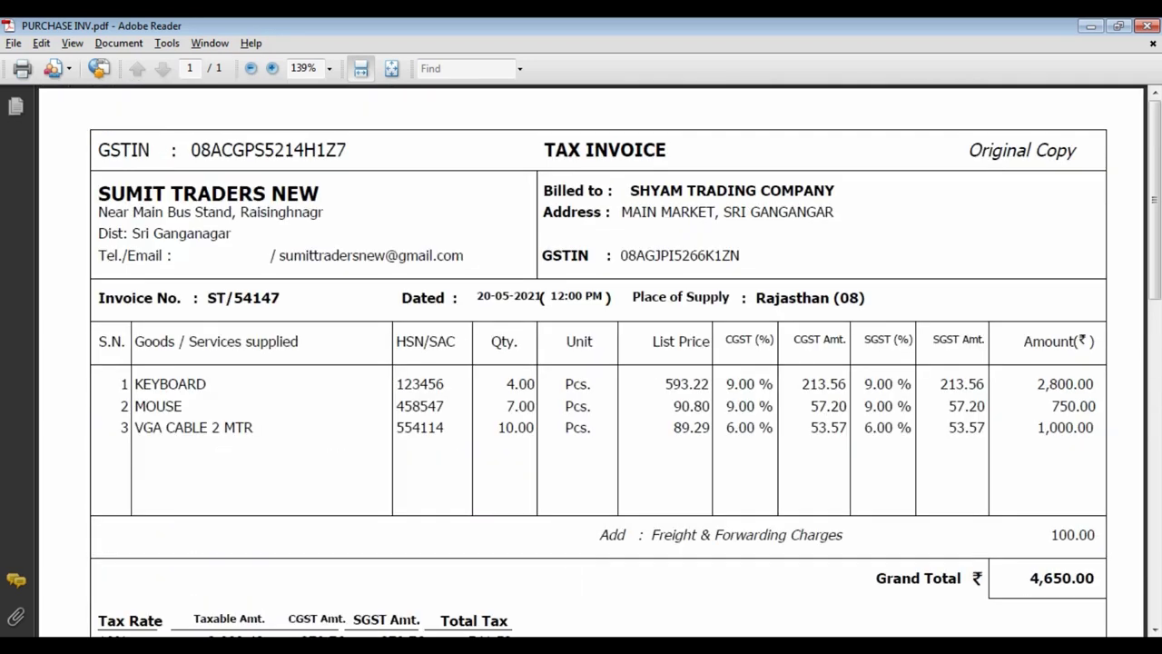
{"action": "scroll", "coordinate": [581, 363], "scroll_direction": "down", "scroll_amount": 3}
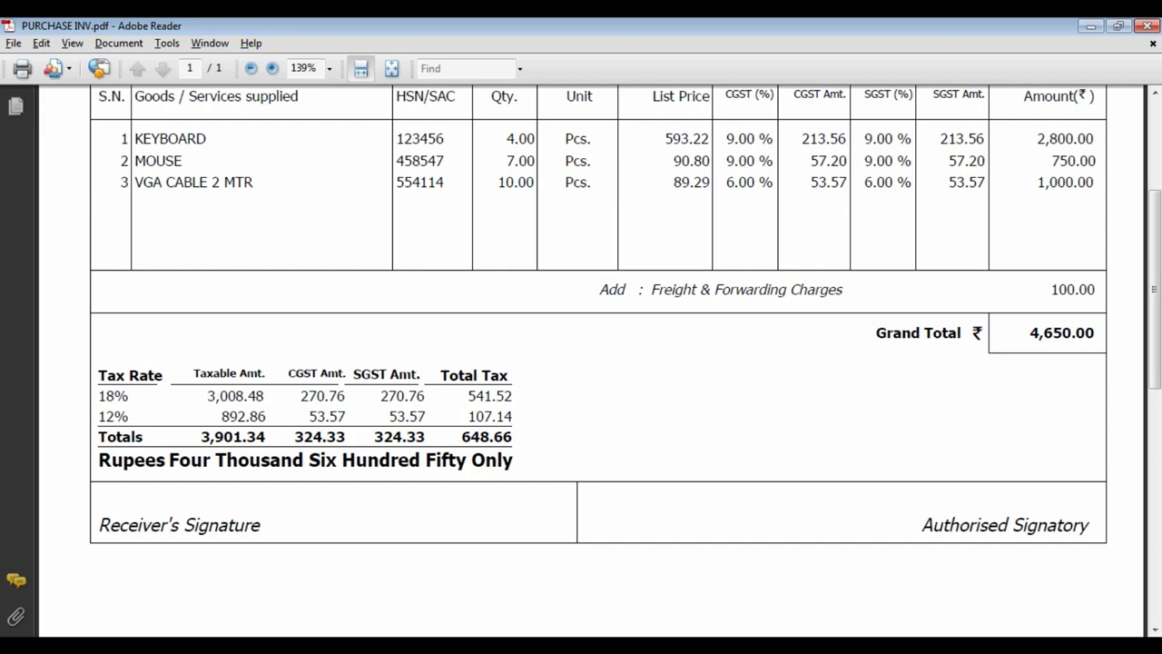
{"action": "key", "text": "alt+Tab"}
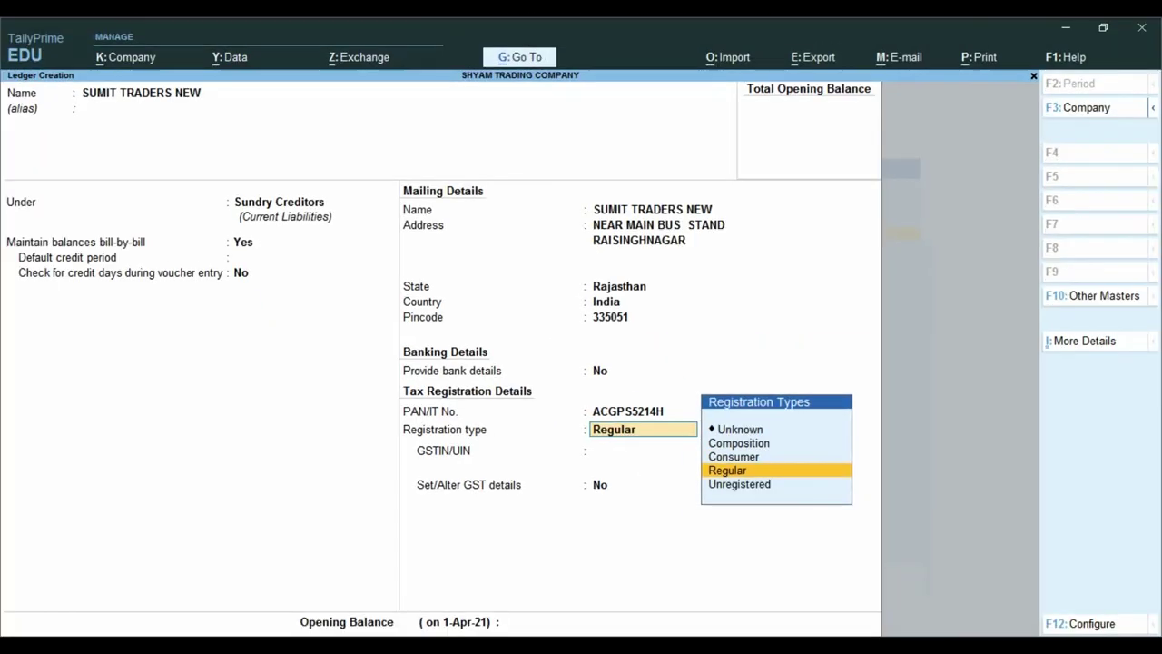
Keep the registration type Regular and copy the supplier's full GSTIN from the invoice in Adobe Reader into GSTIN/UIN.
{"action": "key", "text": "Return"}
{"action": "key", "text": "alt+Tab"}
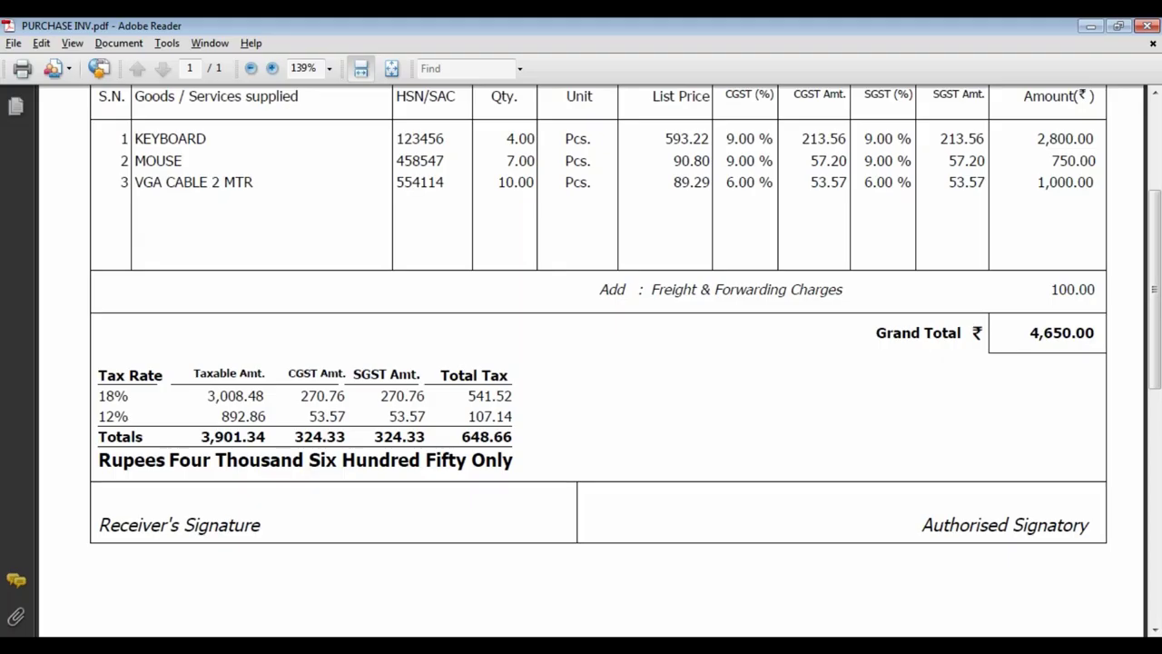
{"action": "scroll", "coordinate": [581, 363], "scroll_direction": "up", "scroll_amount": 5}
{"action": "left_click_drag", "start_coordinate": [191, 150], "coordinate": [346, 149]}
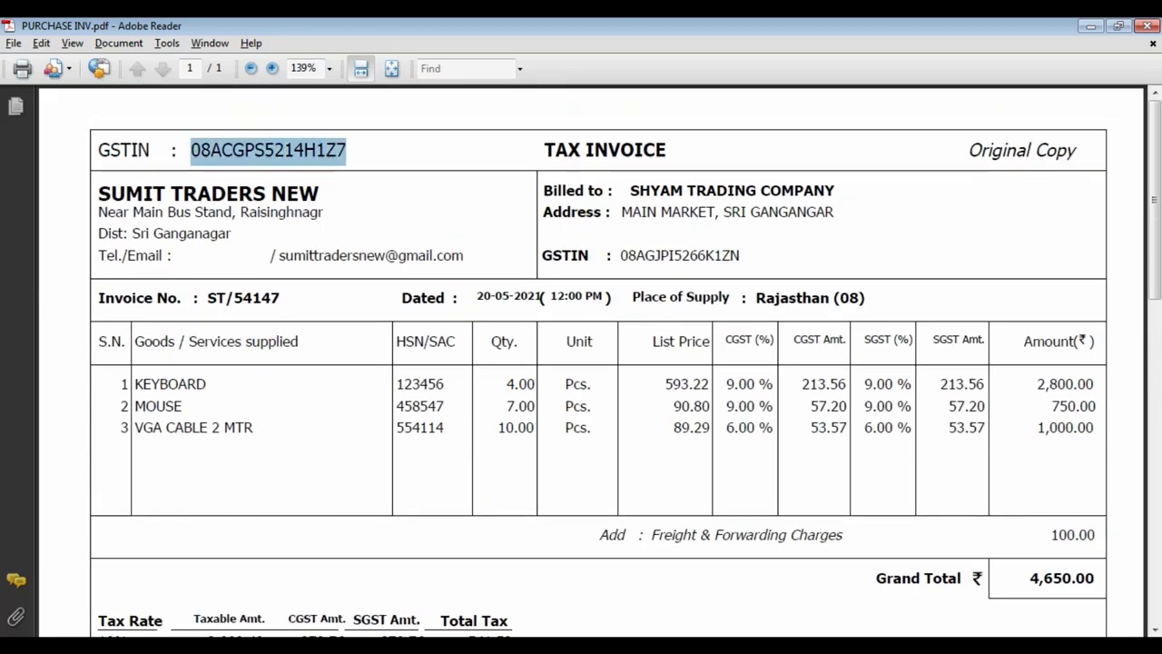
{"action": "key", "text": "alt+Tab"}
{"action": "key", "text": "ctrl+alt+v"}
{"action": "key", "text": "Return"}
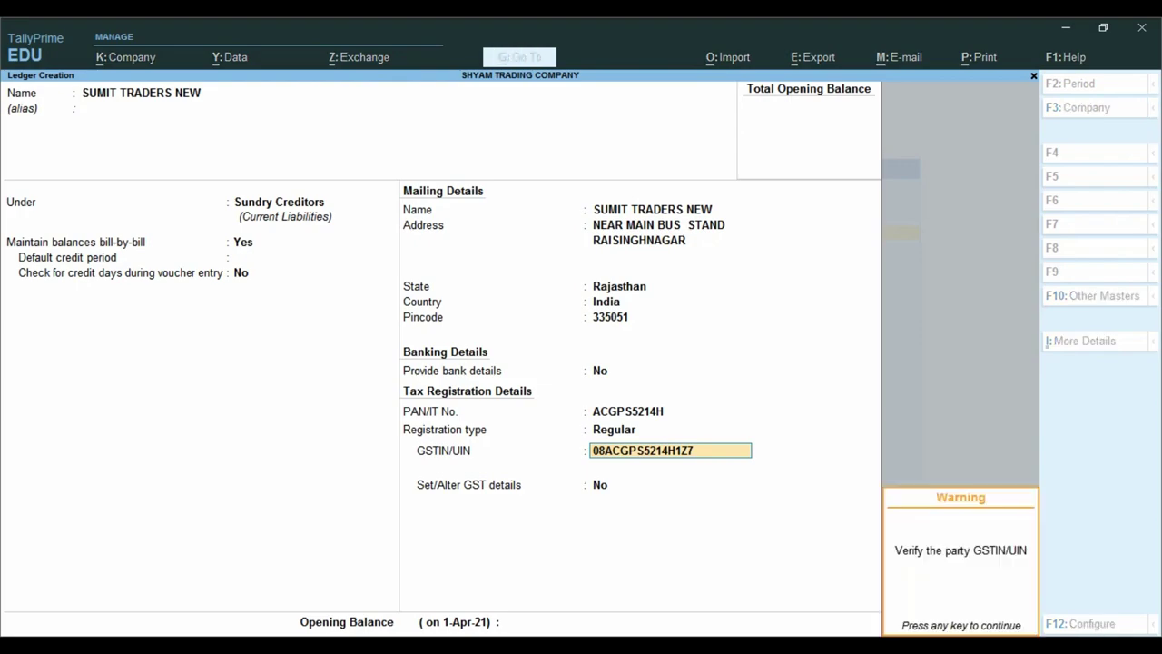
{"action": "key", "text": "Return"}
{"action": "key", "text": "alt+Tab"}
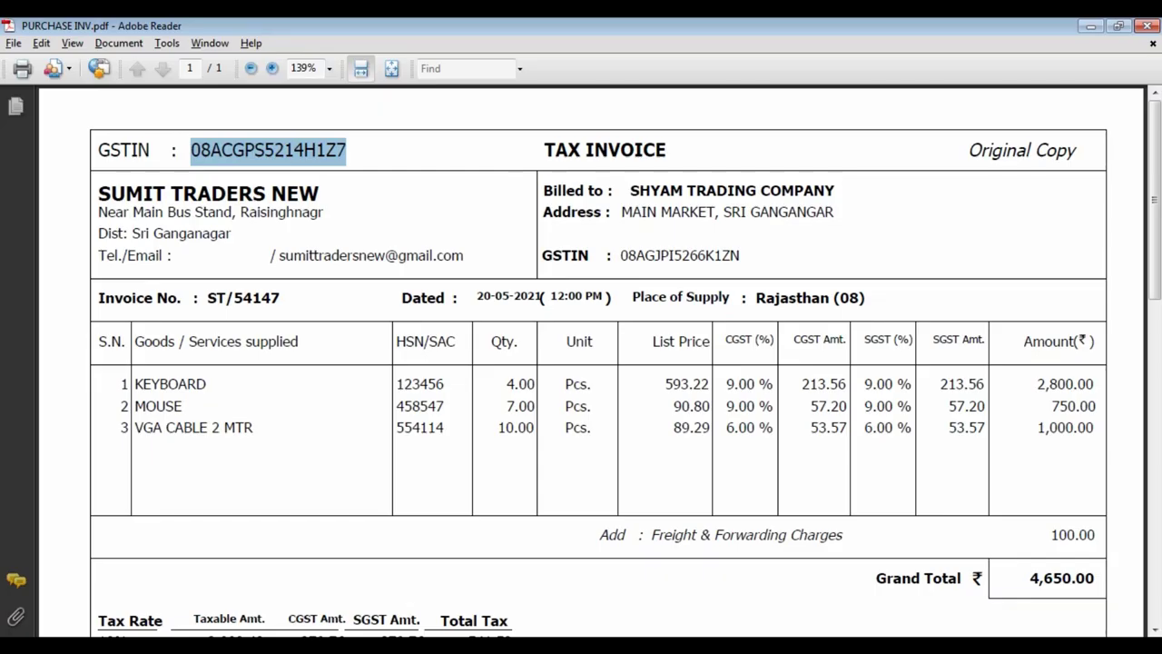
{"action": "key", "text": "Escape"}
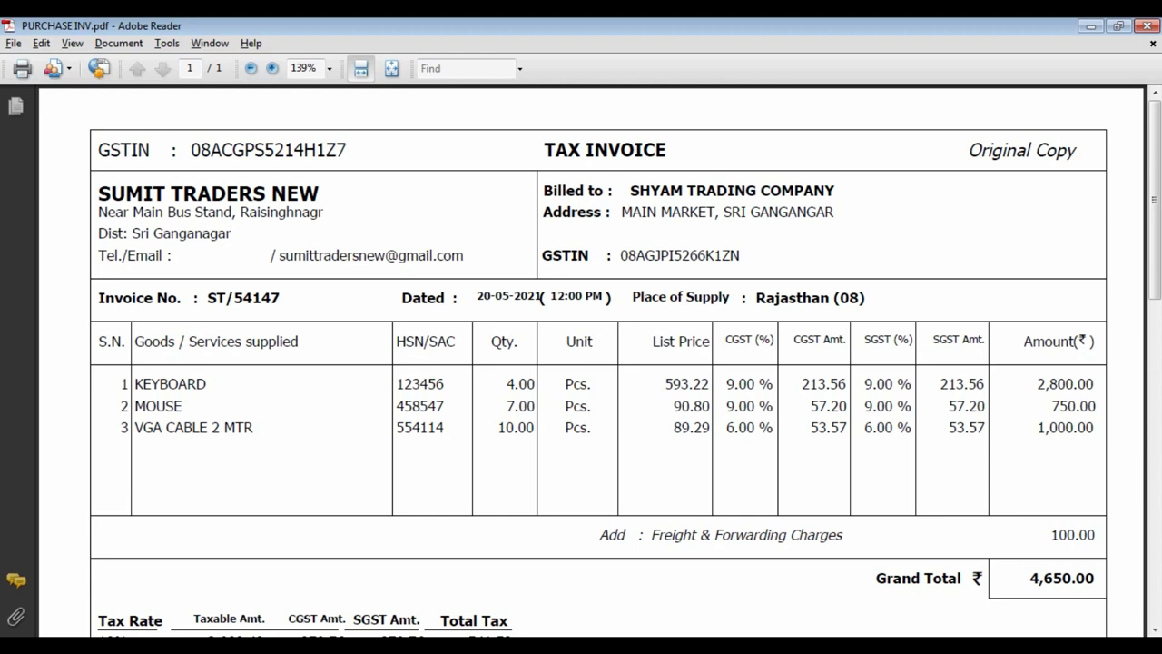
Check the tax summary on the purchase invoice, then save the supplier ledger with Set/Alter GST details at No and no opening balance.
{"action": "scroll", "coordinate": [590, 363], "scroll_direction": "down", "scroll_amount": 3}
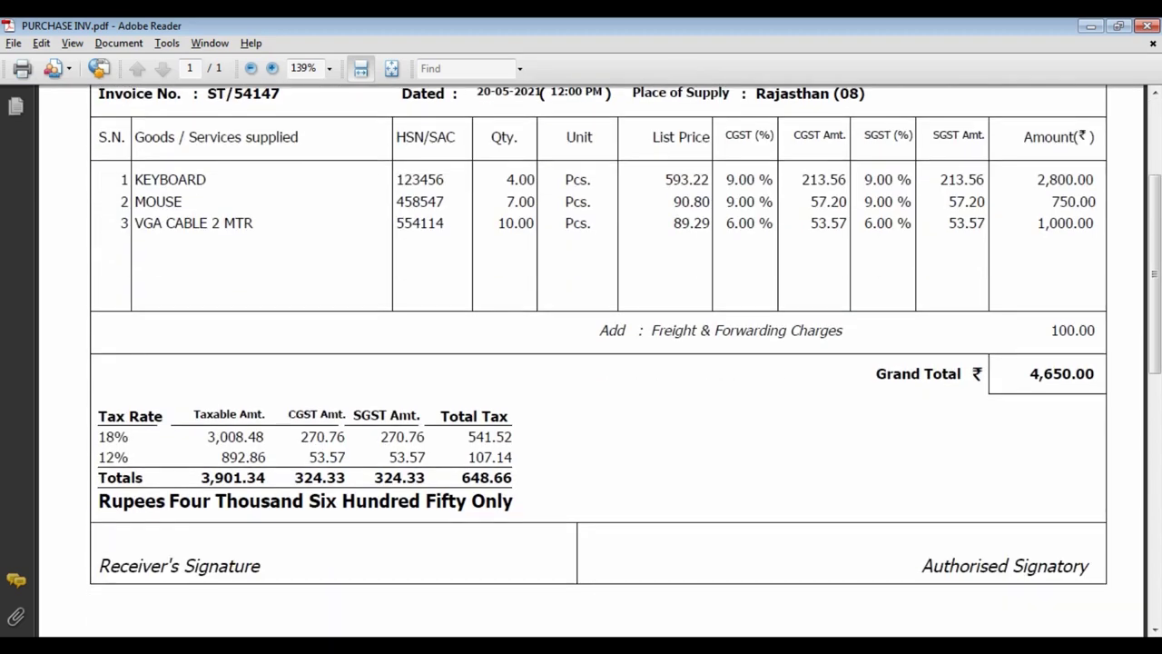
{"action": "scroll", "coordinate": [590, 363], "scroll_direction": "up", "scroll_amount": 3}
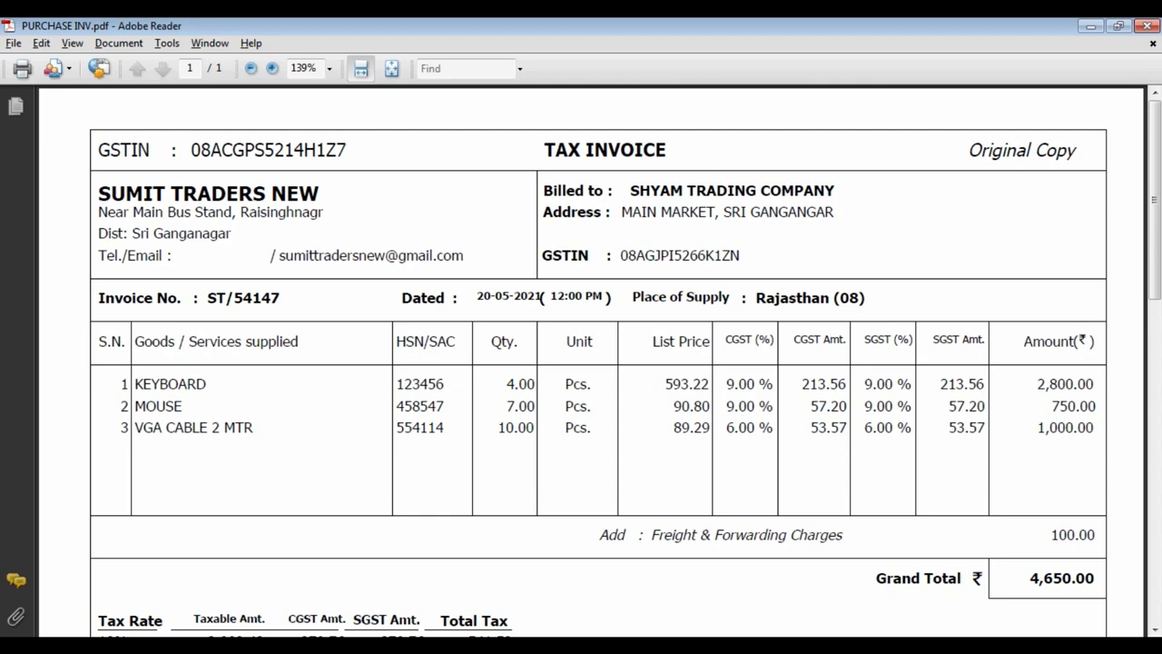
{"action": "key", "text": "alt+Tab"}
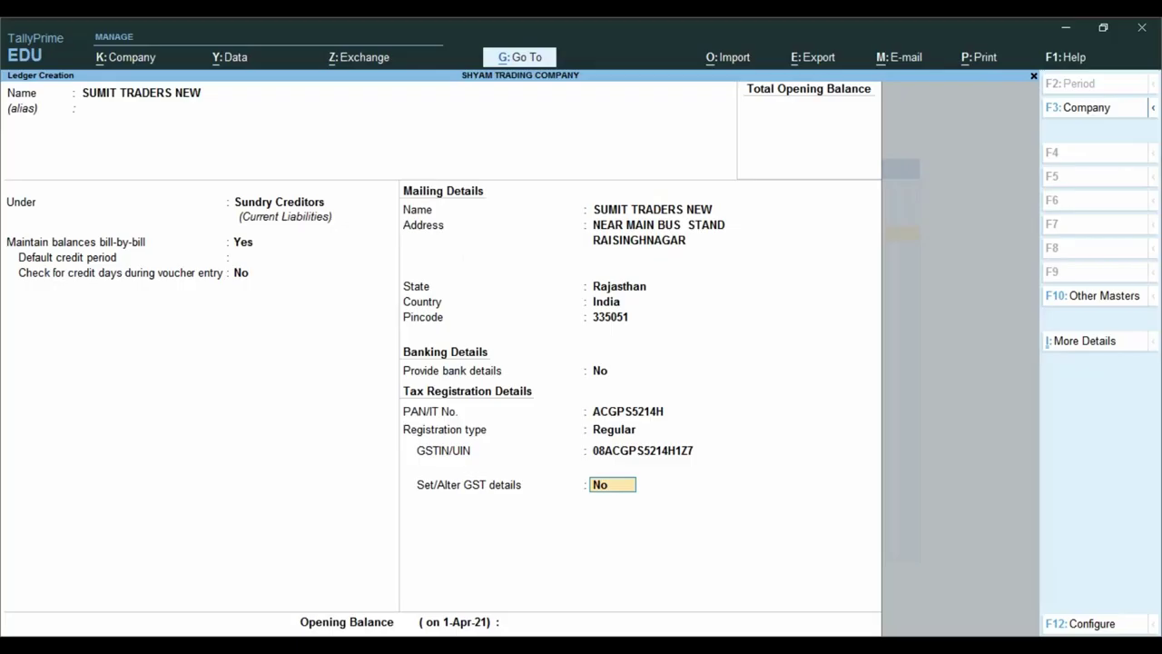
{"action": "key", "text": "Return"}
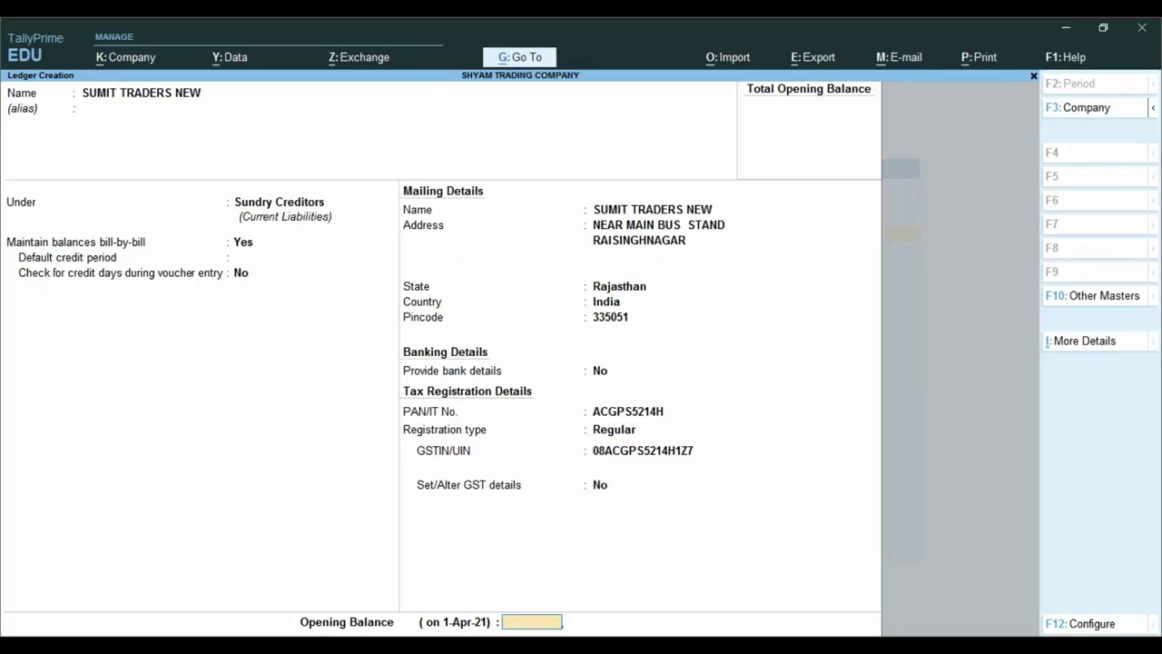
{"action": "key", "text": "Return"}
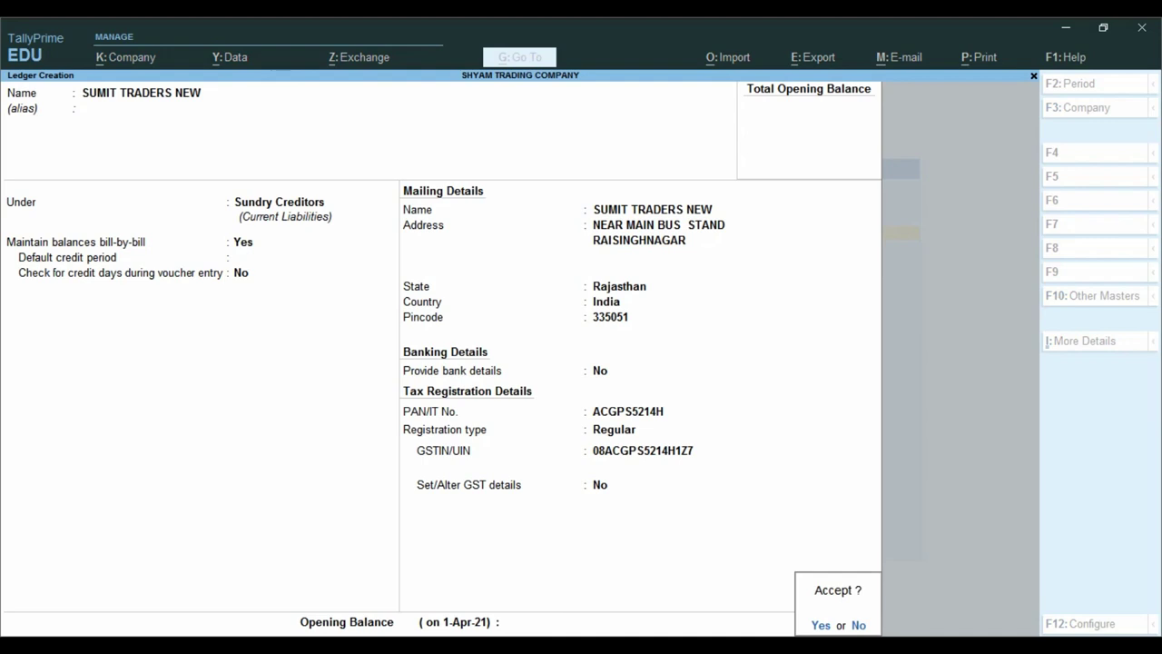
{"action": "key", "text": "Return"}
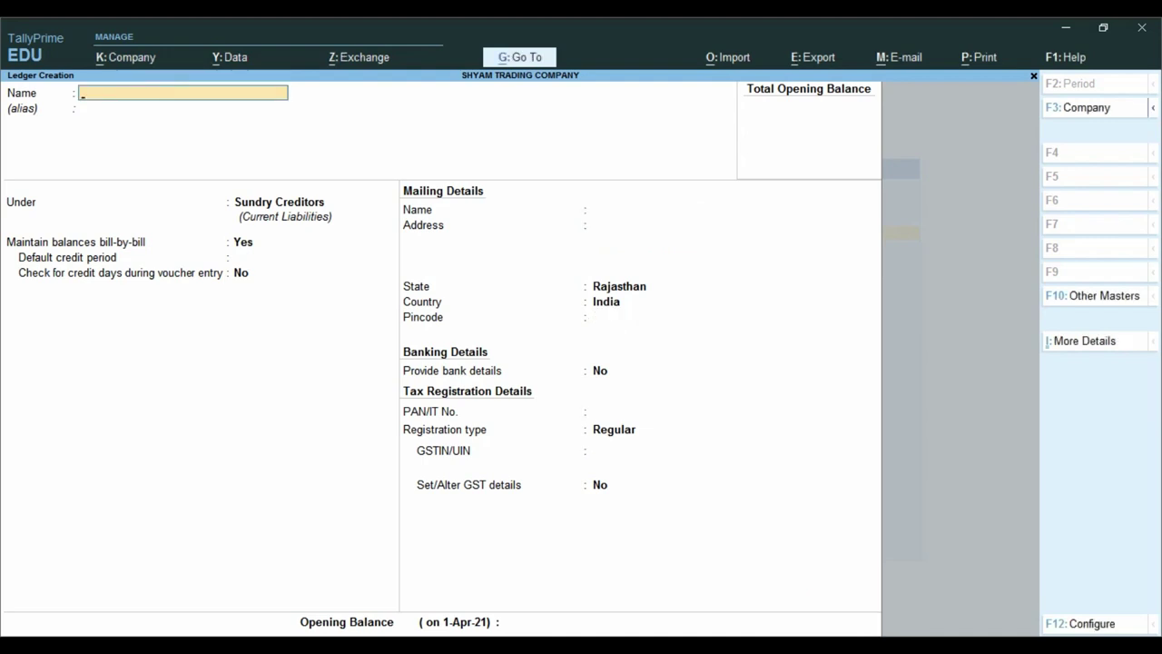
Review the goods list and tax summary on the invoice in Adobe Reader, then return to TallyPrime and leave ledger creation.
{"action": "key", "text": "alt+Tab"}
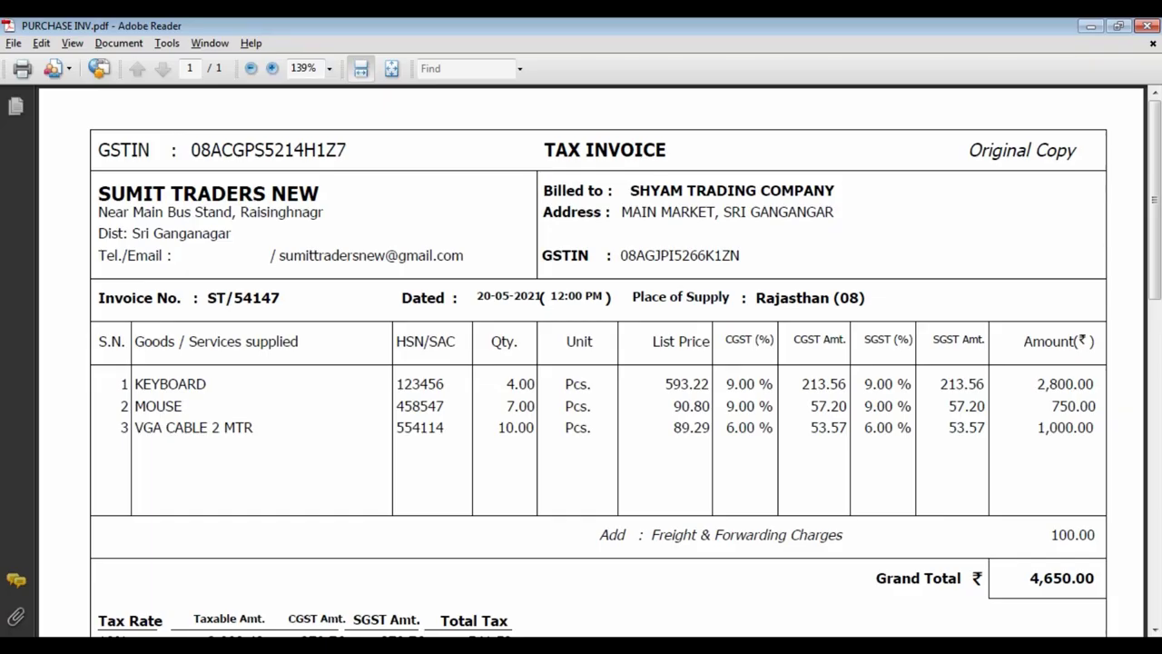
{"action": "scroll", "coordinate": [599, 363], "scroll_direction": "down", "scroll_amount": 4}
{"action": "scroll", "coordinate": [599, 363], "scroll_direction": "up", "scroll_amount": 3}
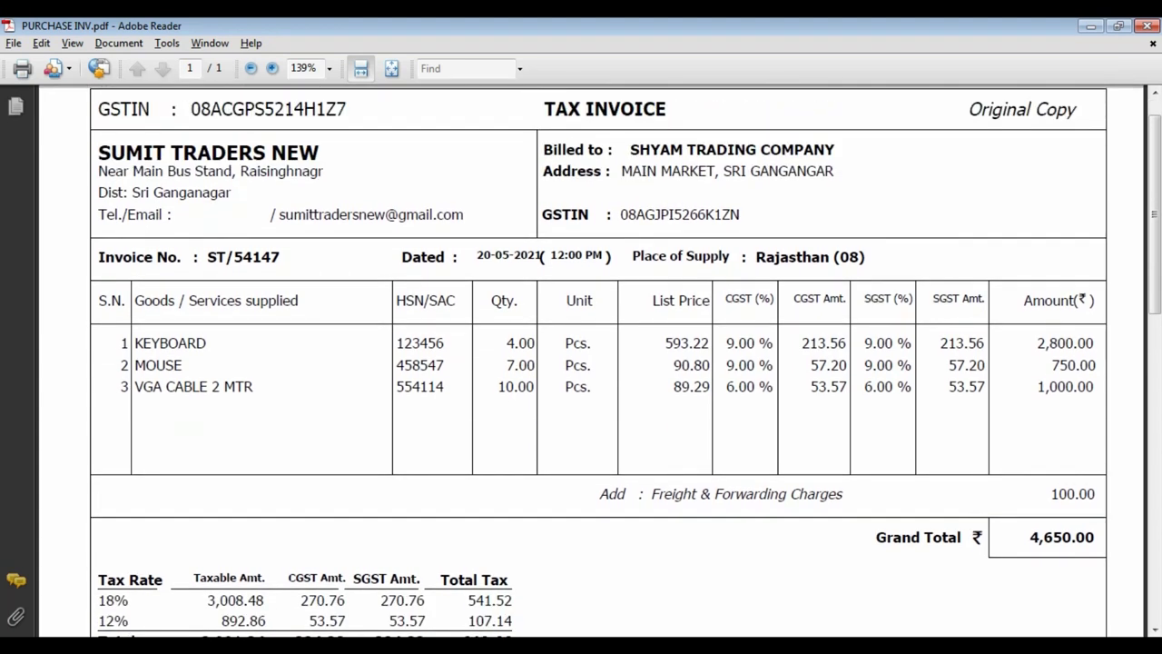
{"action": "scroll", "coordinate": [599, 363], "scroll_direction": "down", "scroll_amount": 1}
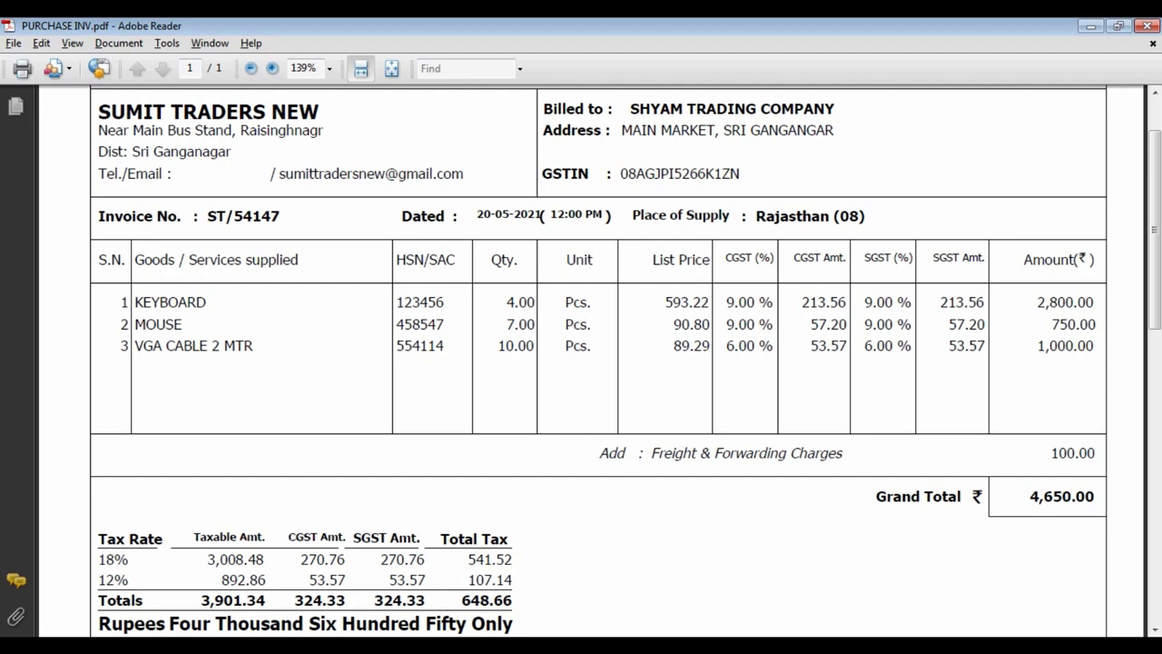
{"action": "key", "text": "alt+Tab"}
{"action": "key", "text": "Escape"}
{"action": "key", "text": "Return"}
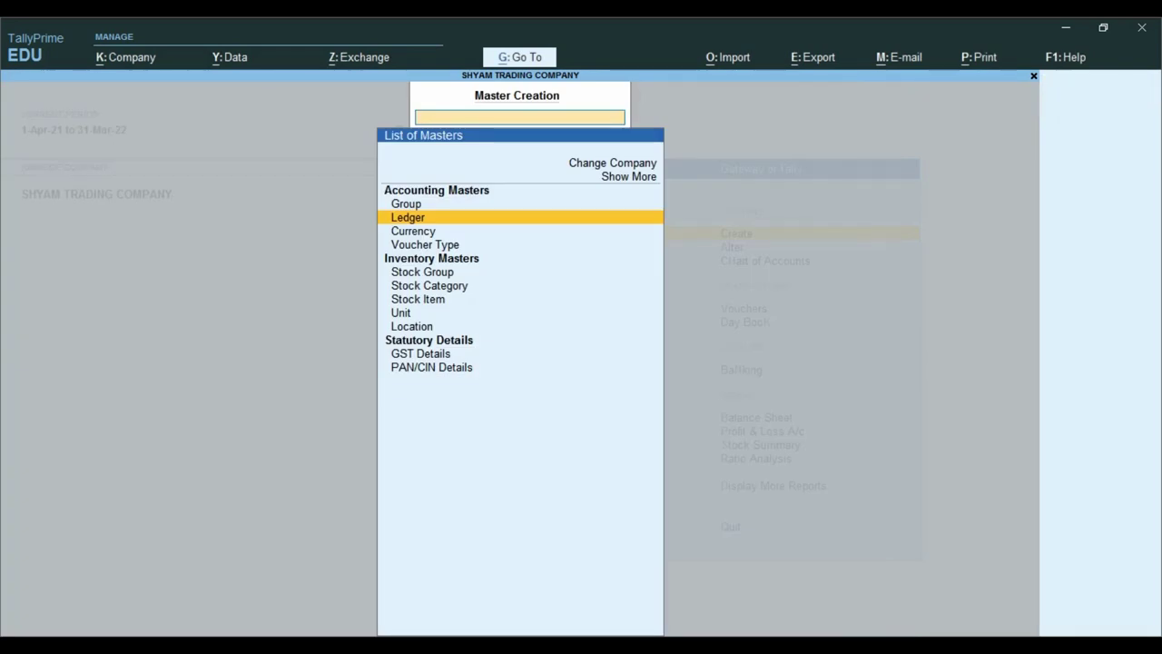
{"action": "key", "text": "Down"}
{"action": "key", "text": "Escape"}
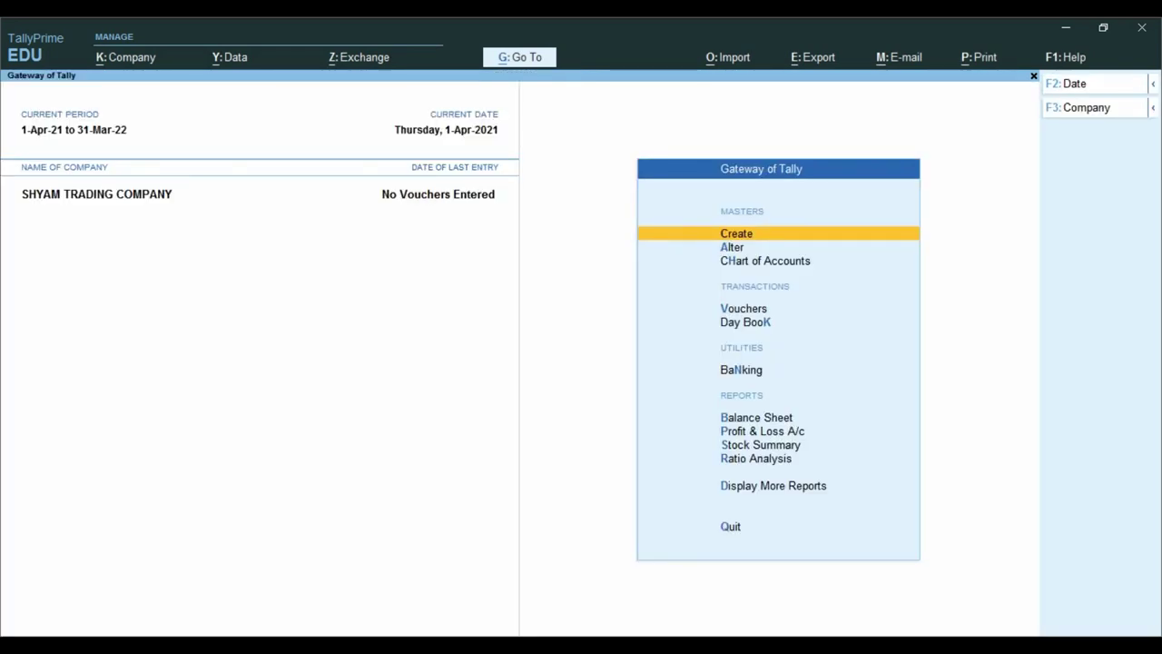
Open a new Stock Item creation form from the inventory masters.
{"action": "key", "text": "Return"}
{"action": "key", "text": "Down"}
{"action": "key", "text": "Down"}
{"action": "key", "text": "Down"}
{"action": "key", "text": "Down"}
{"action": "key", "text": "Down"}
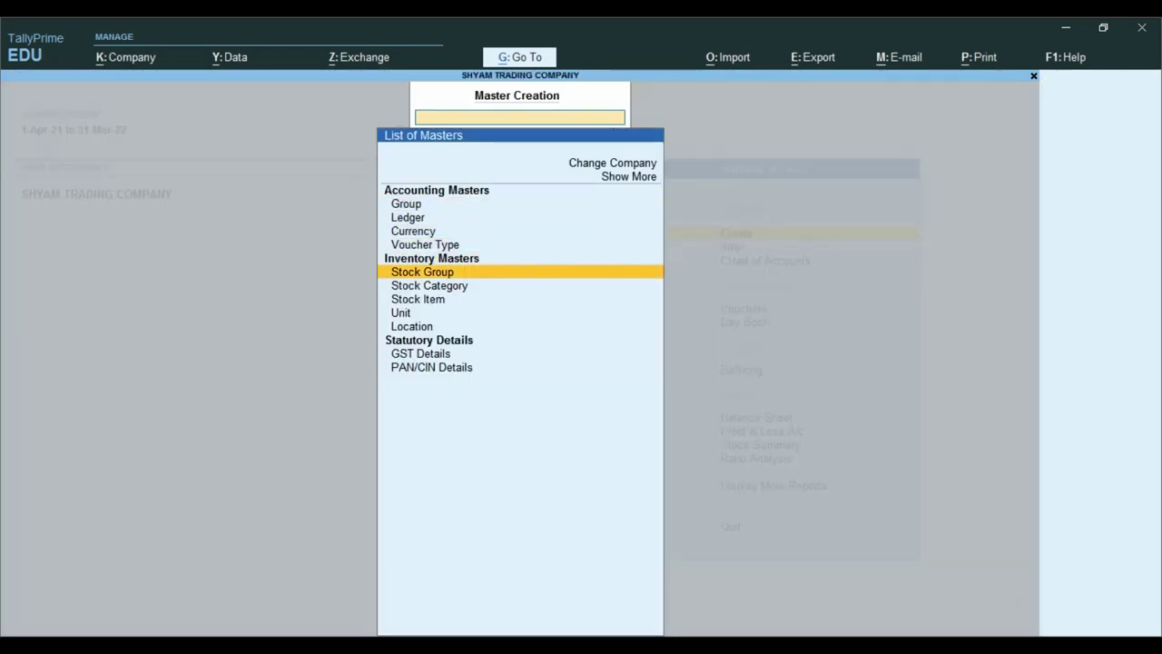
{"action": "key", "text": "Down"}
{"action": "key", "text": "Return"}
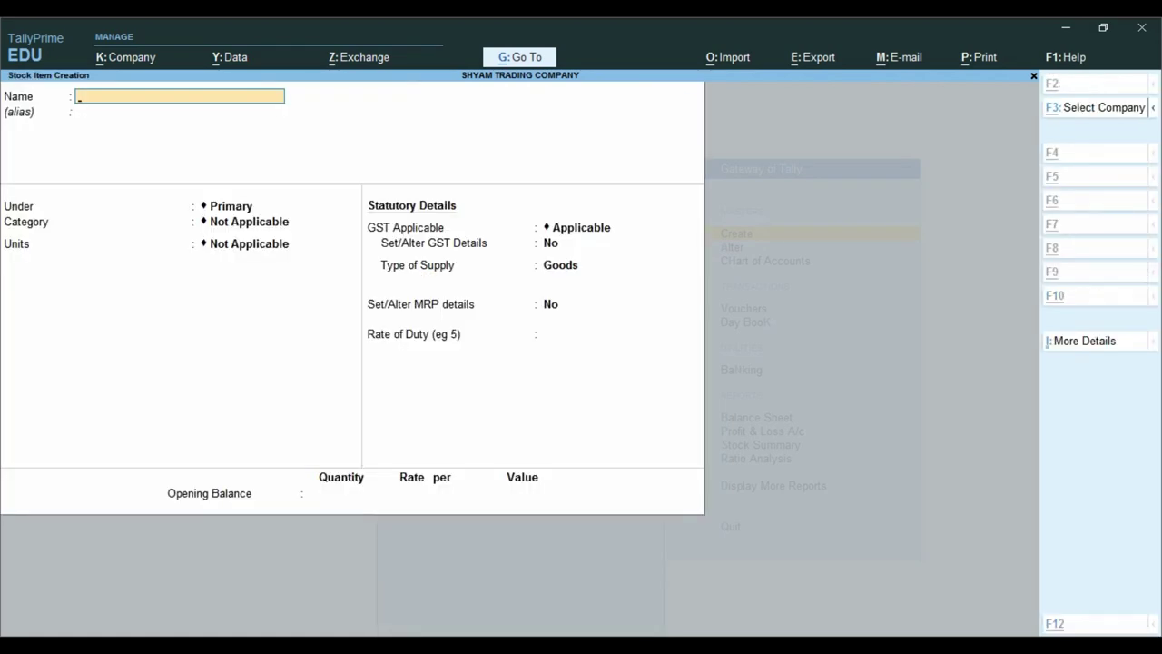
Check the first item on the invoice in Adobe Reader and name the stock item KEYBOARD in TallyPrime, leaving the alias blank.
{"action": "key", "text": "alt+Tab"}
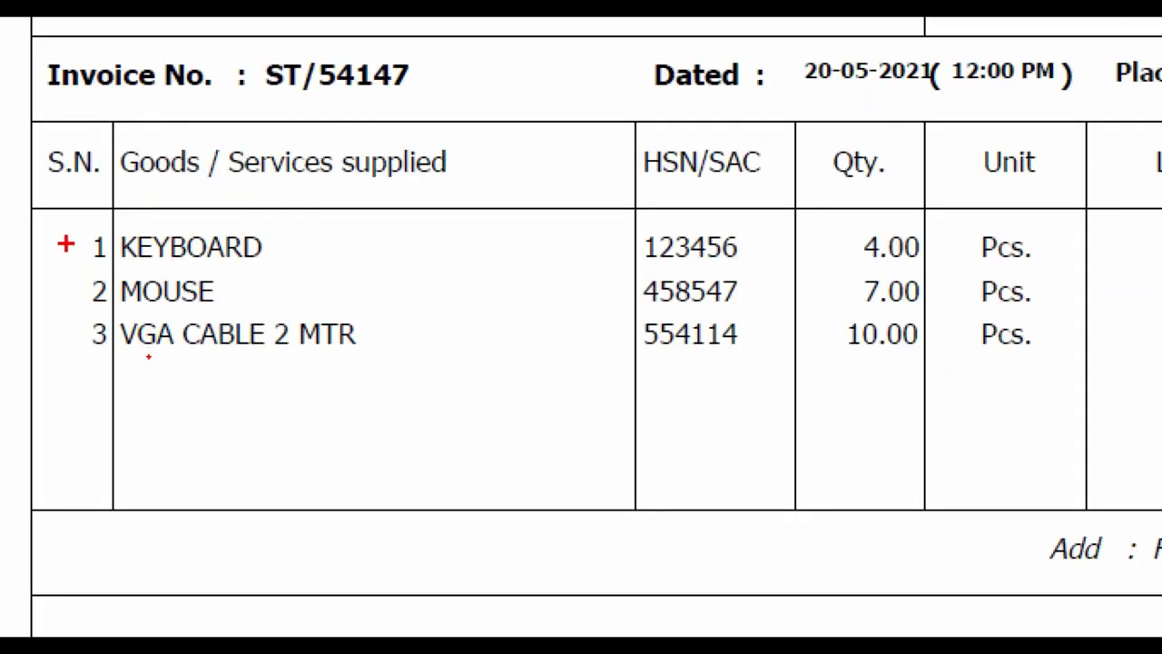
{"action": "key", "text": "alt+Tab"}
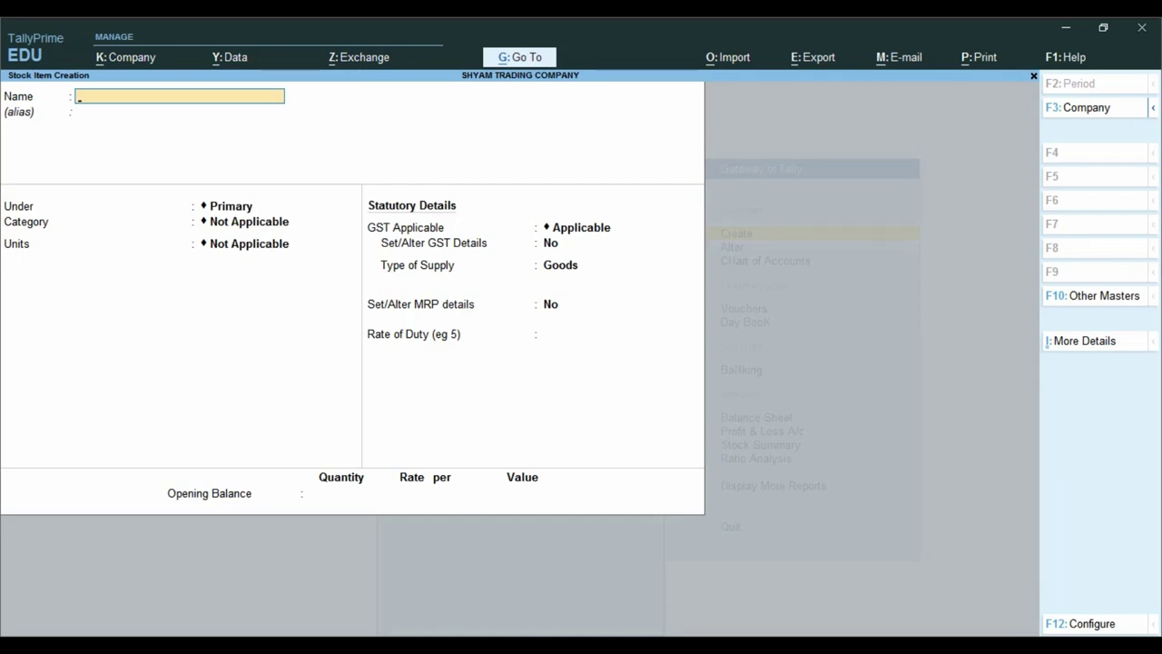
{"action": "type", "text": "KEYBOARD"}
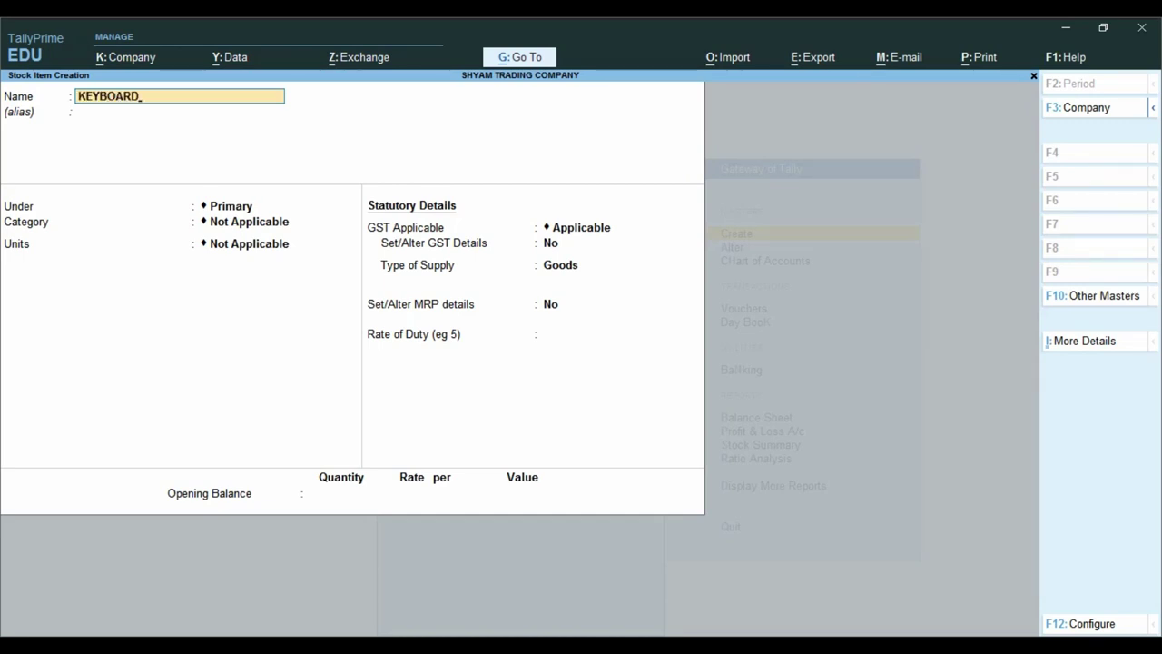
{"action": "key", "text": "Return"}
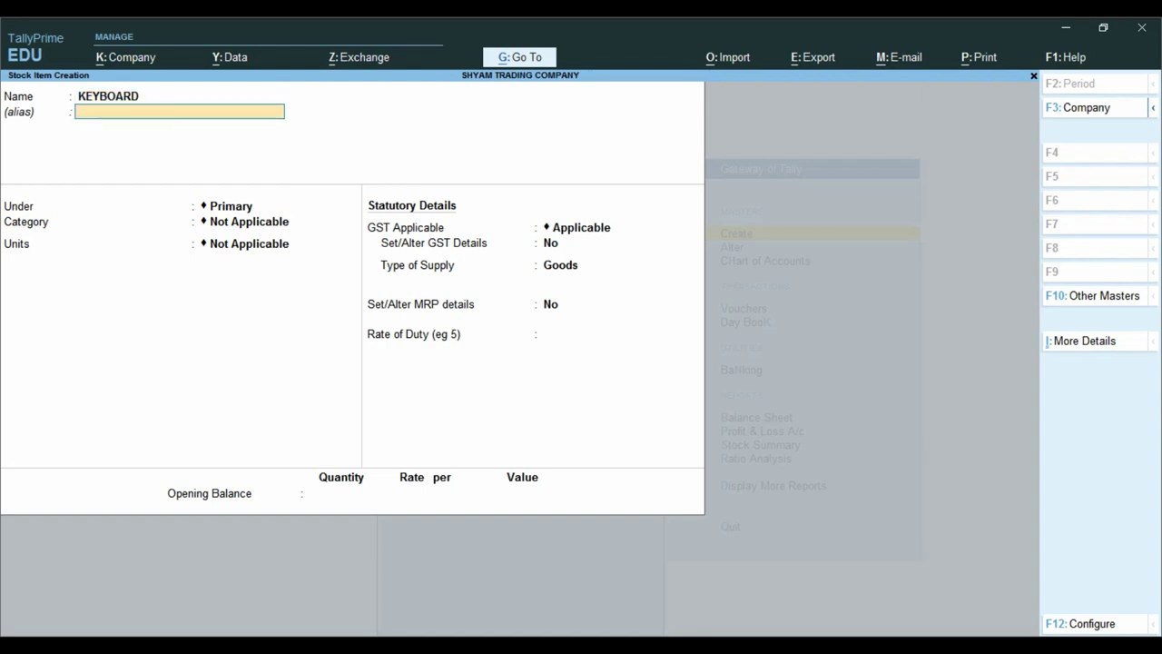
{"action": "key", "text": "Return"}
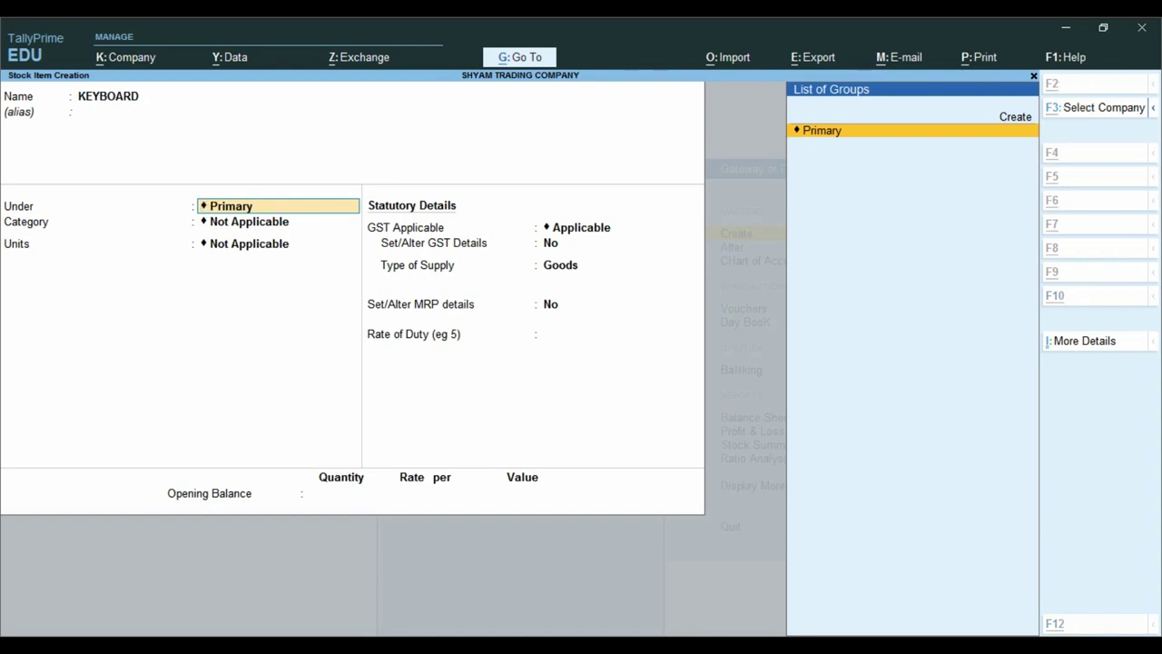
Check the invoice's GST rates, then create stock group COMPUTERS PARTS GST 18% under Primary for the keyboard, keeping quantity addition and GST details at No.
{"action": "key", "text": "alt+Tab"}
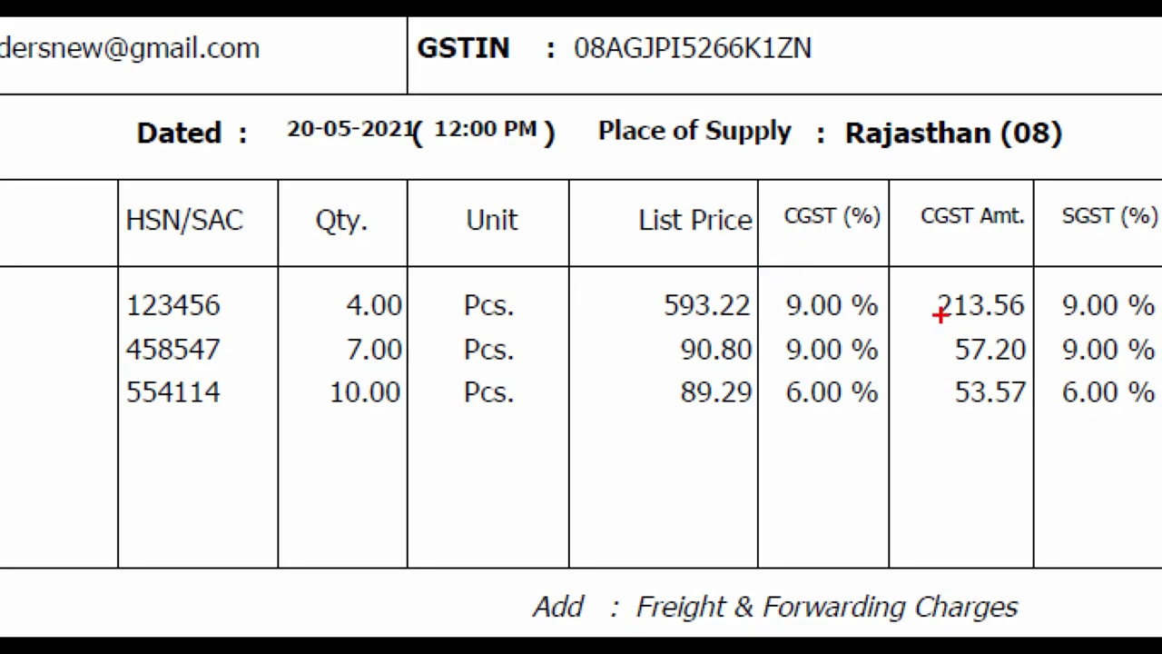
{"action": "key", "text": "alt+Tab"}
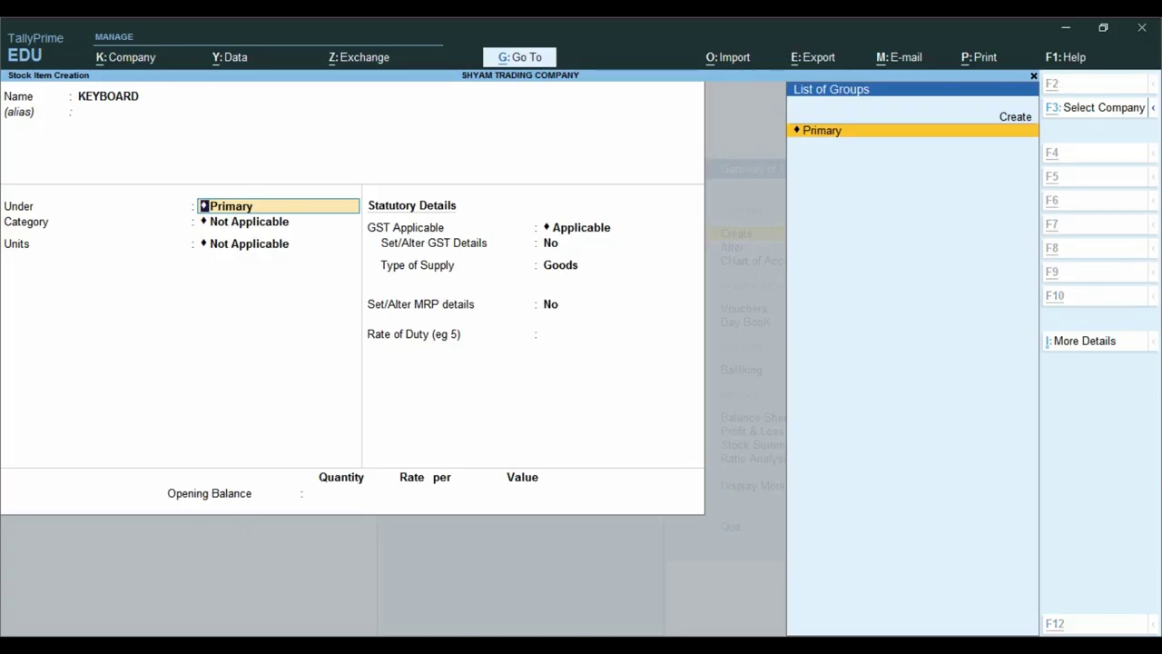
{"action": "key", "text": "alt+c"}
{"action": "type", "text": "COMPUTER"}
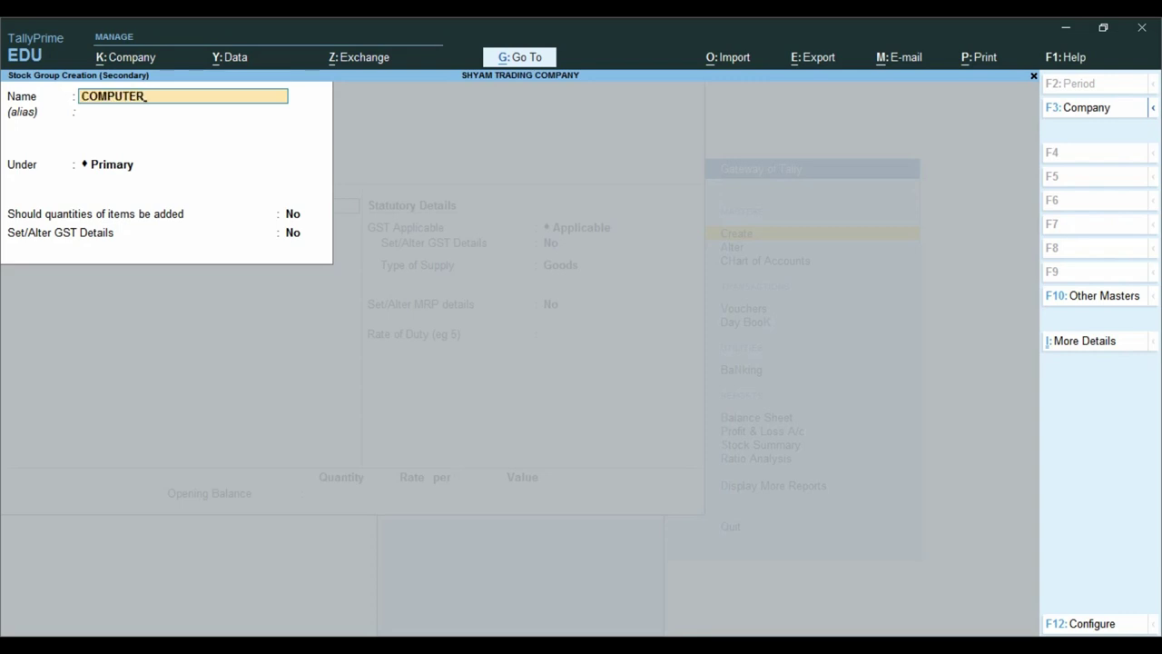
{"action": "type", "text": "S PARTS GST 18%"}
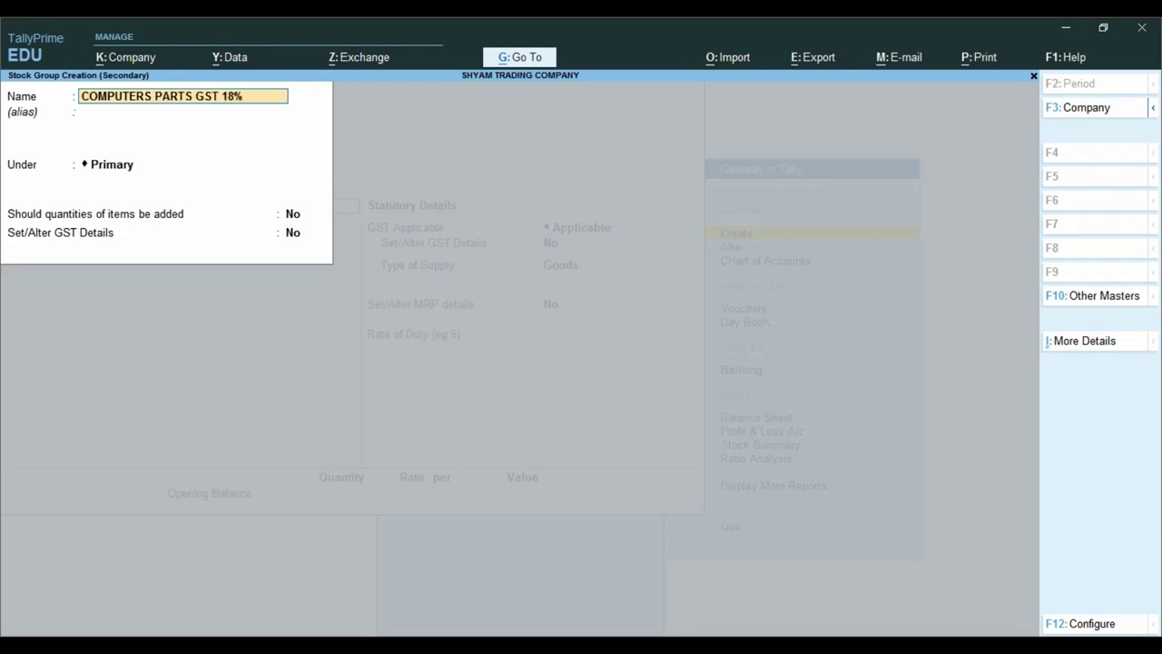
{"action": "key", "text": "Return"}
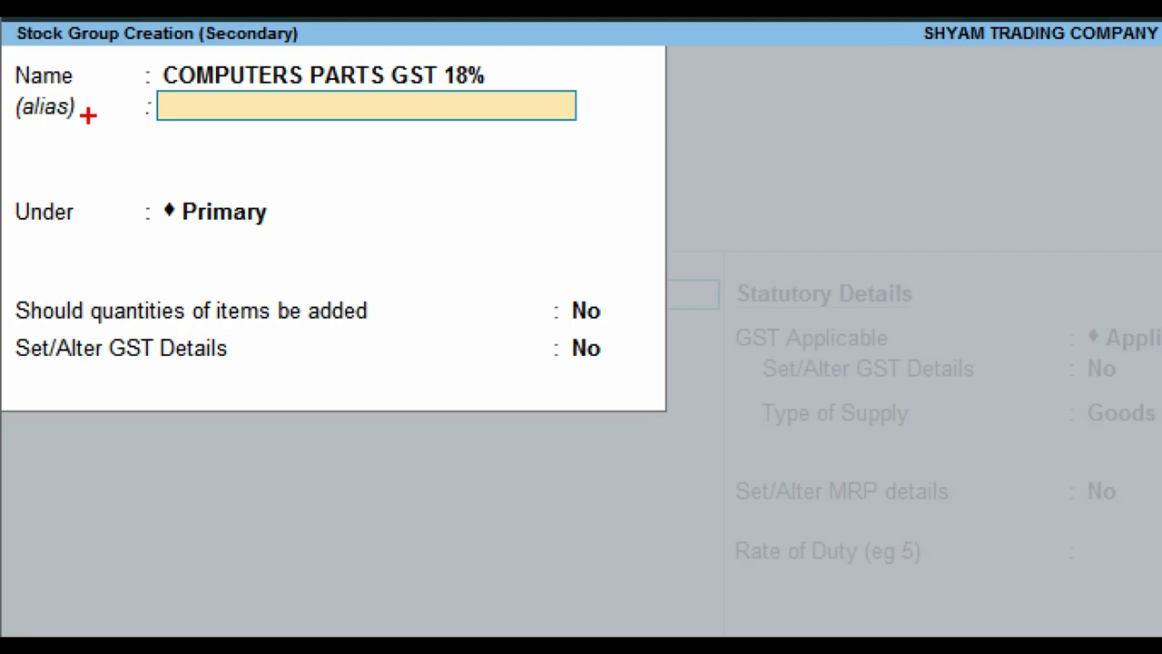
{"action": "key", "text": "Return"}
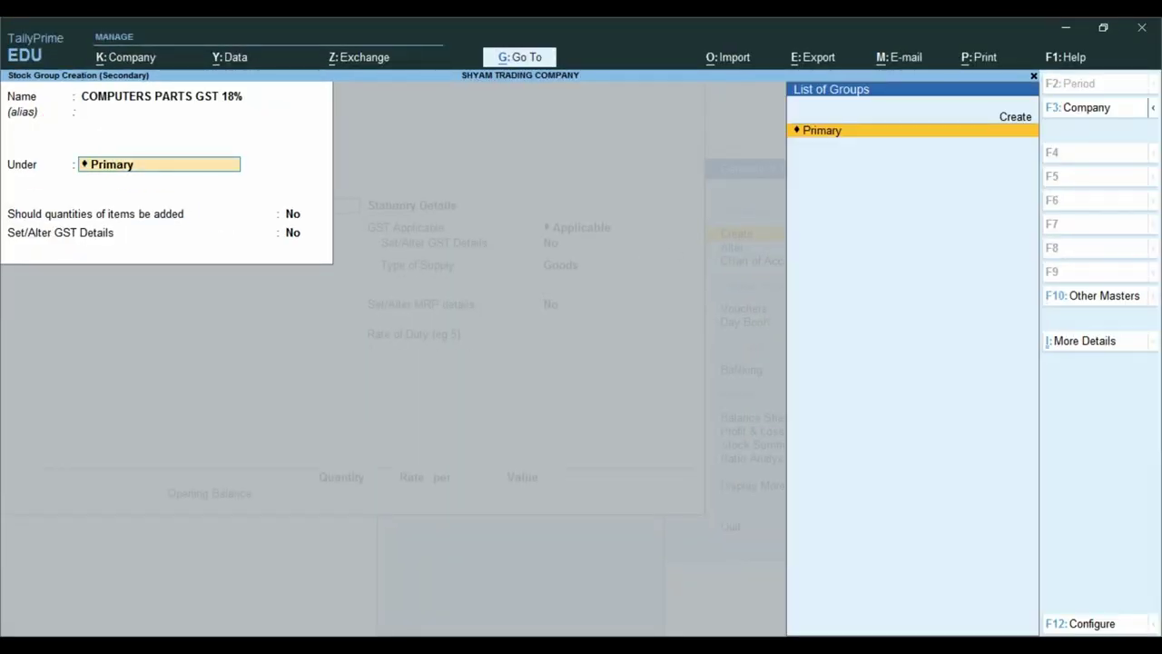
{"action": "key", "text": "Return"}
{"action": "key", "text": "Return"}
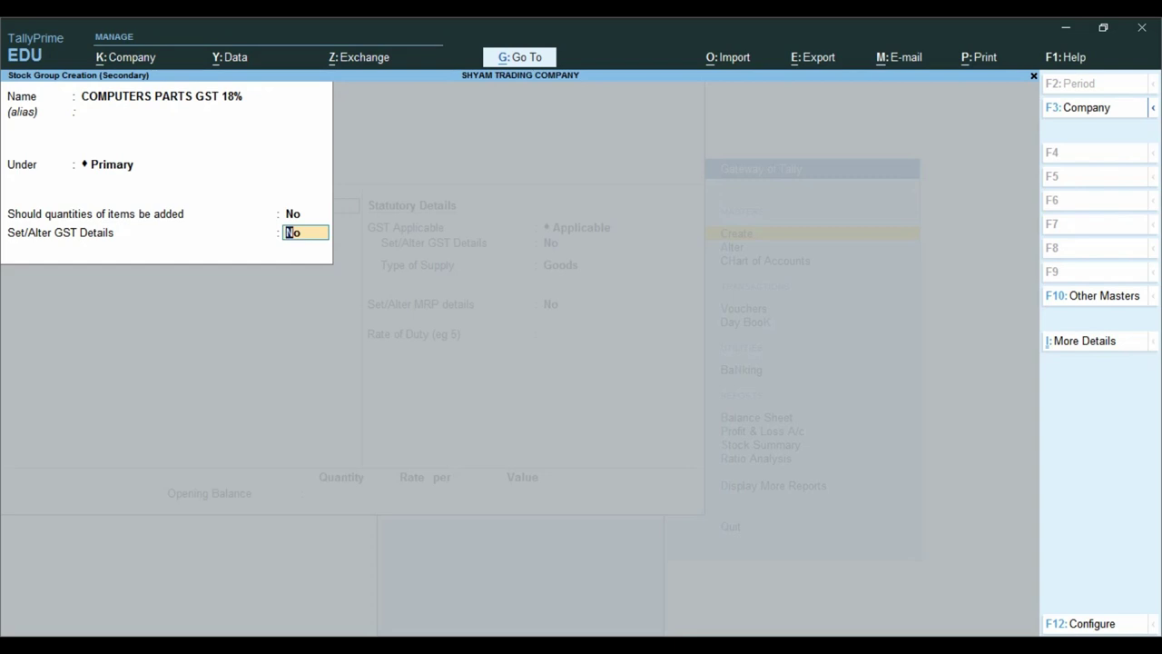
{"action": "key", "text": "Return"}
{"action": "key", "text": "Return"}
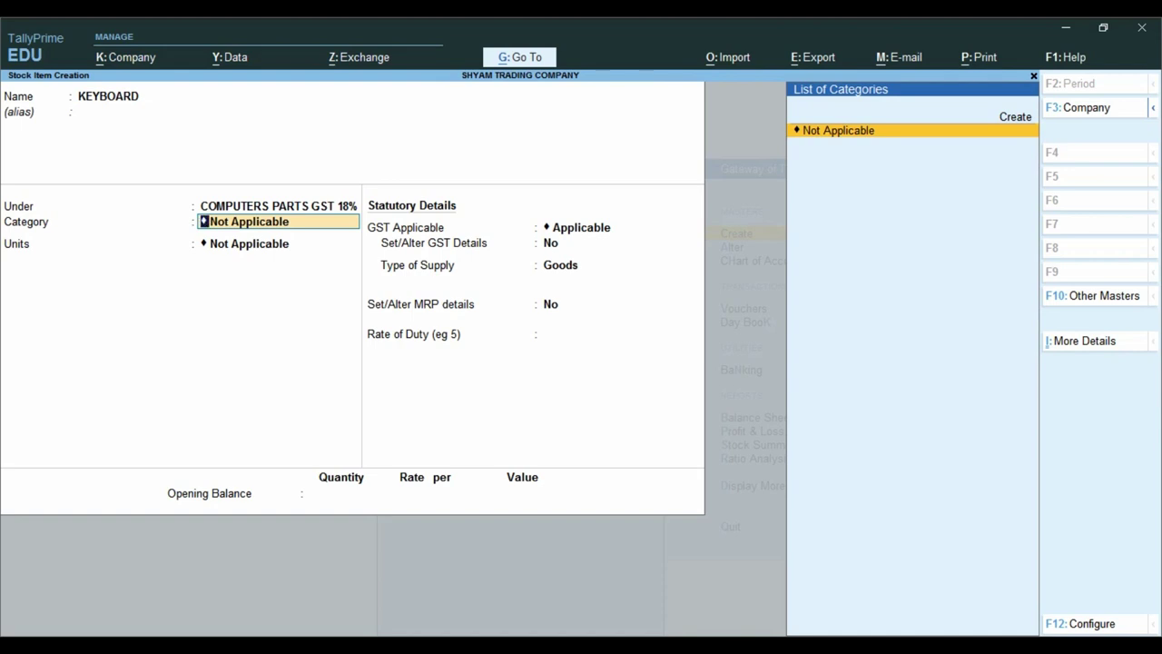
Create a stock category named KEYBOARD under Primary and assign it to the stock item.
{"action": "key", "text": "ctrl"}
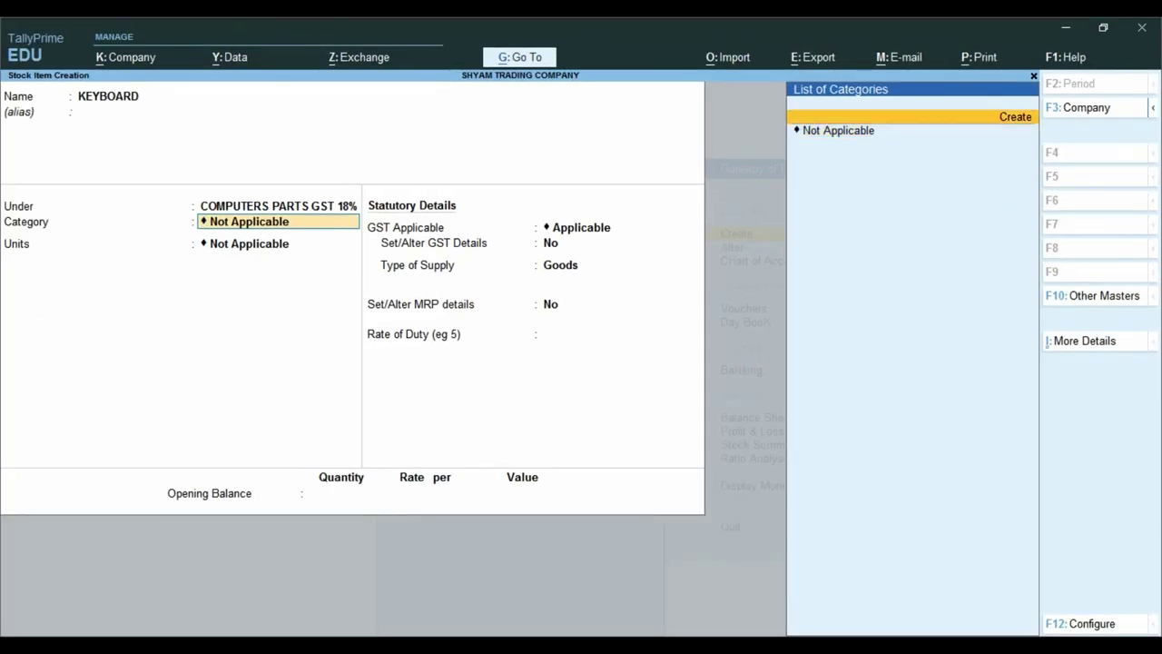
{"action": "left_click", "coordinate": [897, 111]}
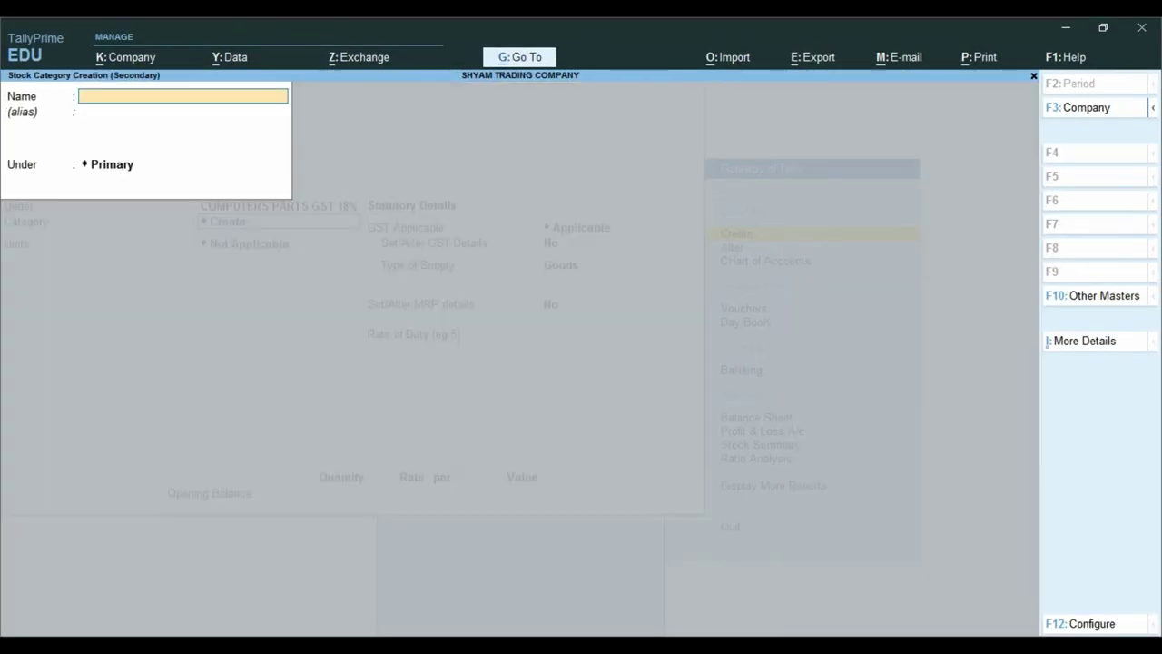
{"action": "type", "text": "KEYBOARD"}
{"action": "key", "text": "Return"}
{"action": "key", "text": "Return"}
{"action": "key", "text": "Return"}
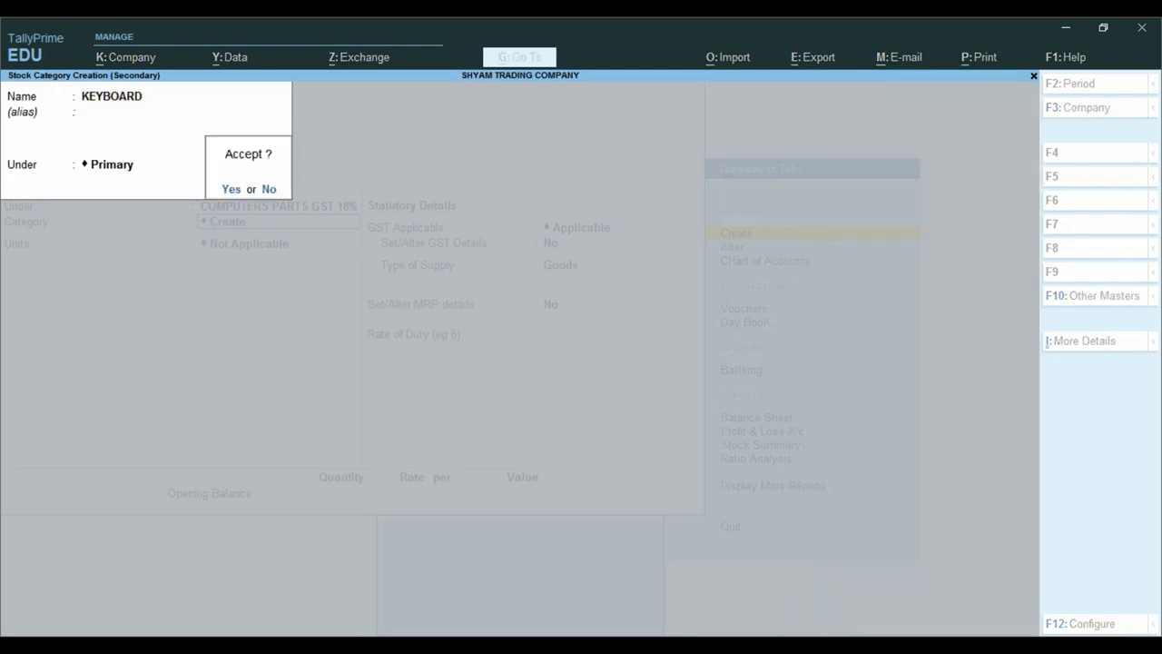
{"action": "key", "text": "Return"}
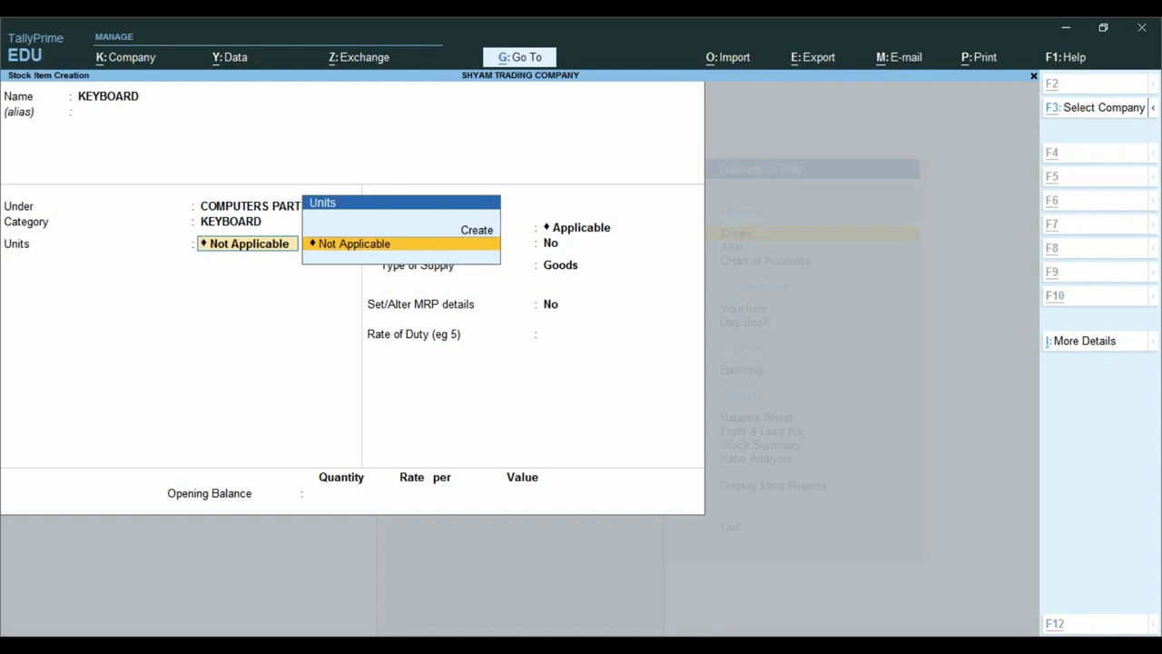
Create the simple unit PCS with quantity code PCS-PIECES and 0 decimal places, and use it as the item's unit.
{"action": "key", "text": "alt+c"}
{"action": "type", "text": "PCS"}
{"action": "key", "text": "Return"}
{"action": "key", "text": "Return"}
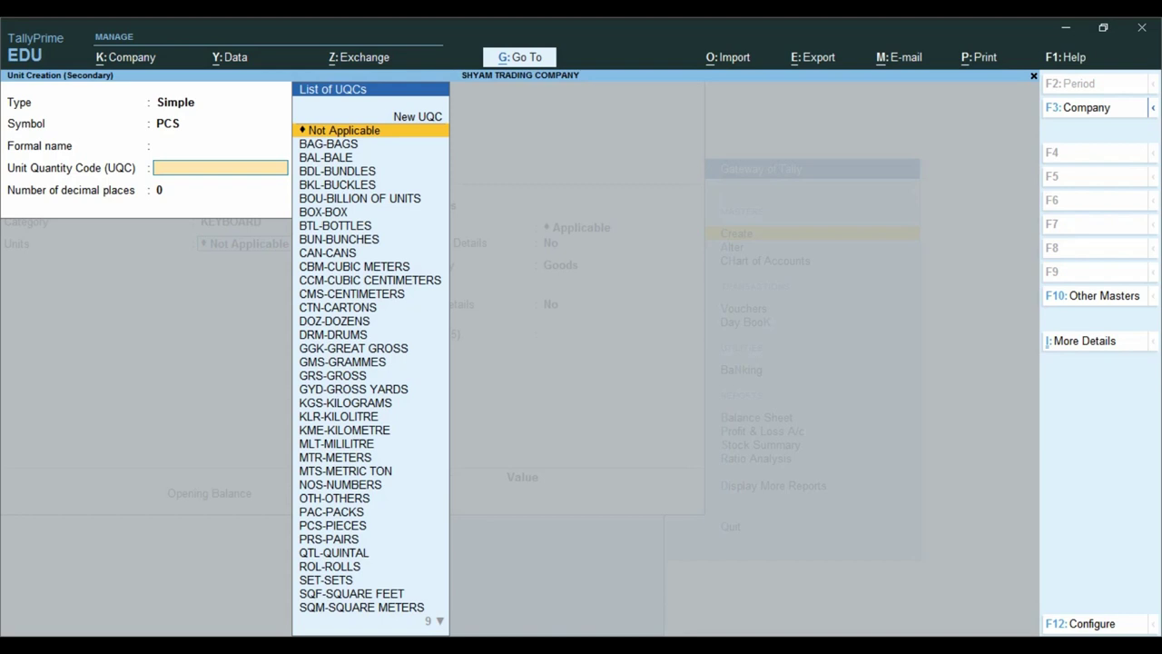
{"action": "type", "text": "PCS"}
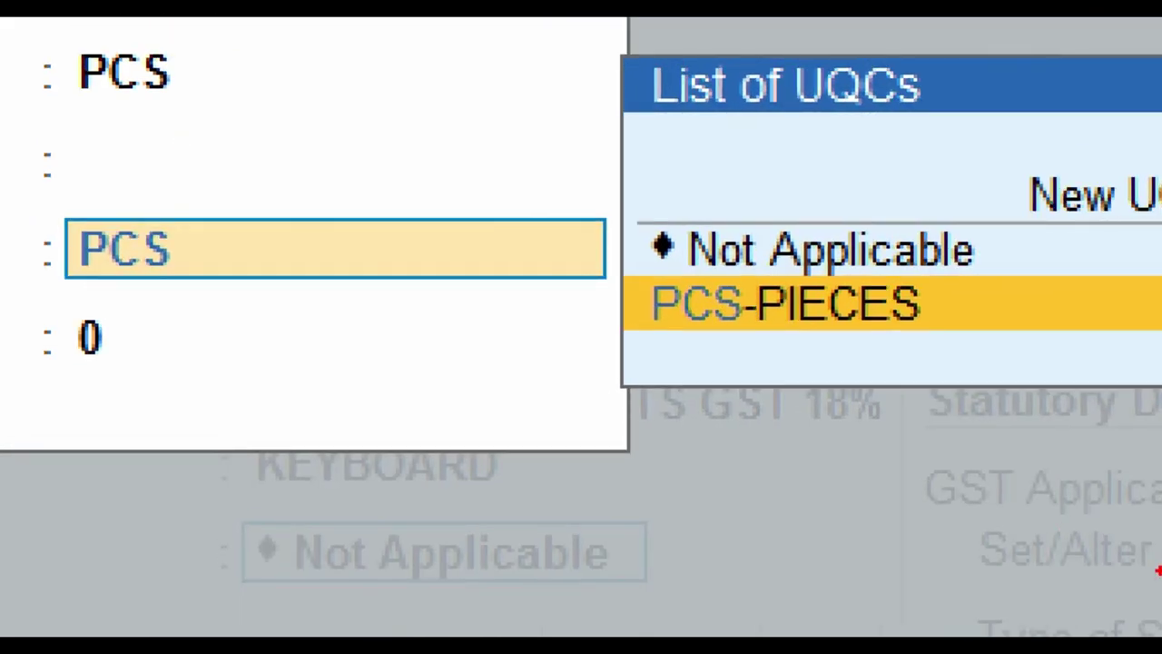
{"action": "left_click_drag", "start_coordinate": [585, 262], "coordinate": [1155, 398]}
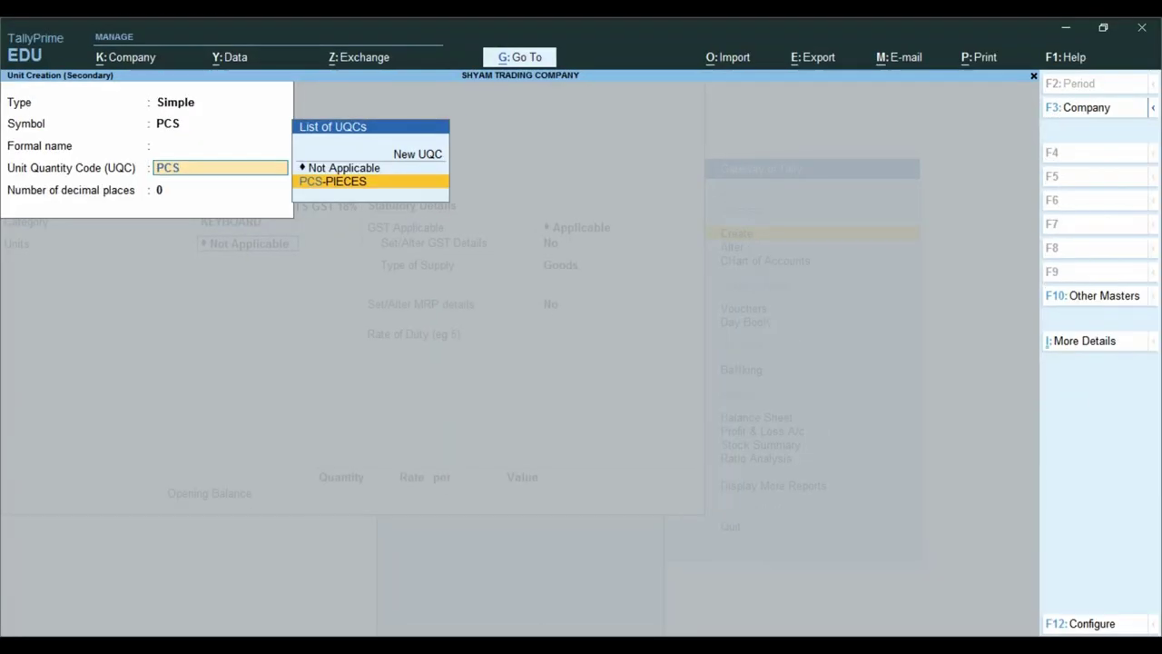
{"action": "key", "text": "Return"}
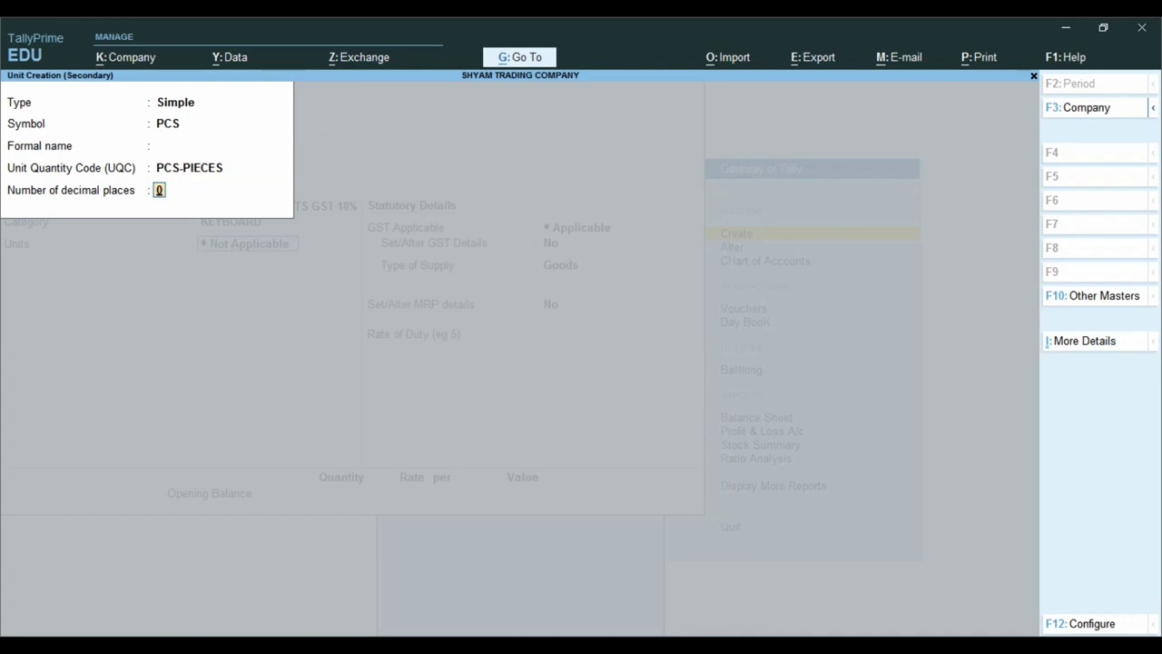
{"action": "key", "text": "Return"}
{"action": "key", "text": "Return"}
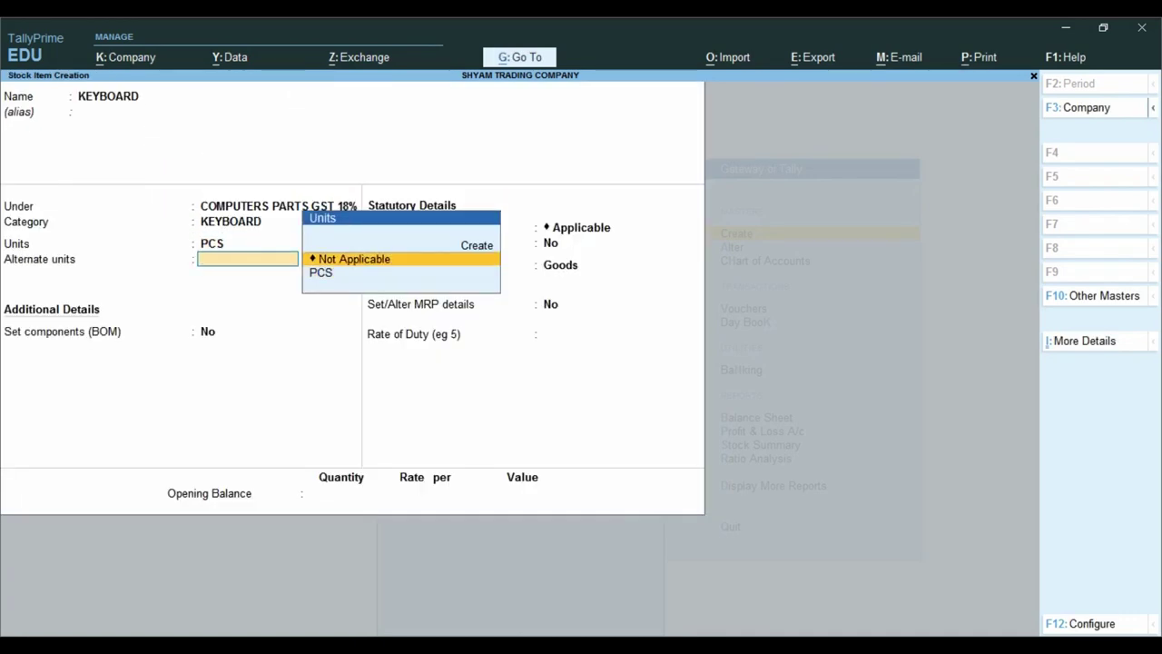
Leave alternate units Not Applicable and components (BOM) at No, keep GST Applicable, and enable Set/Alter GST Details for KEYBOARD.
{"action": "key", "text": "Return"}
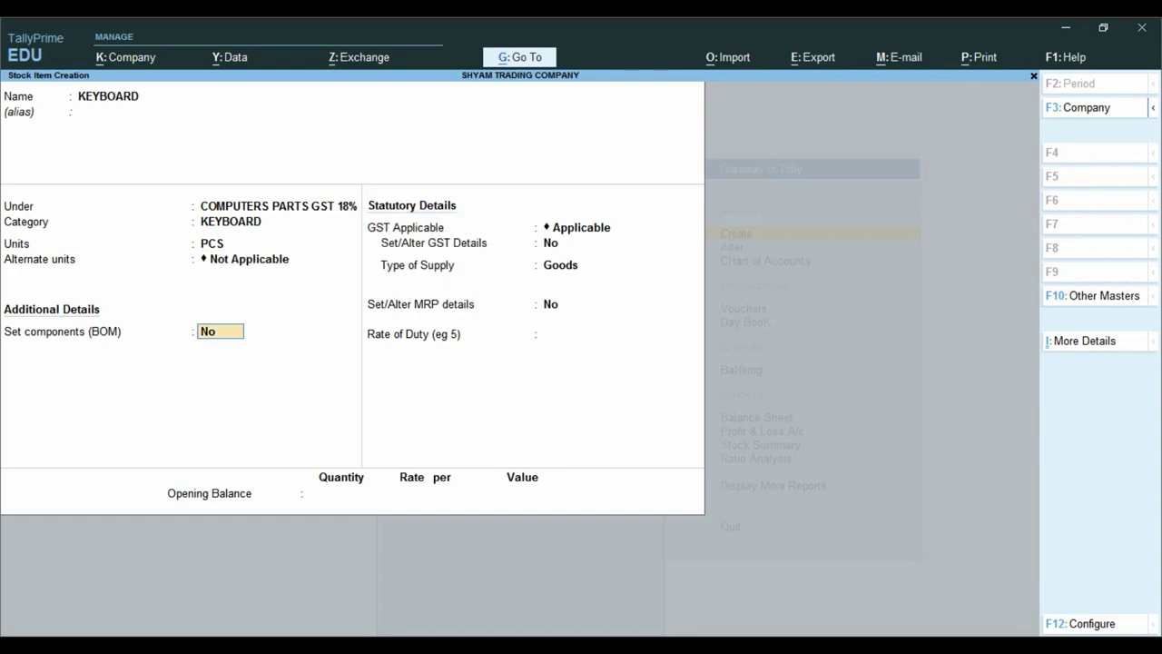
{"action": "key", "text": "Return"}
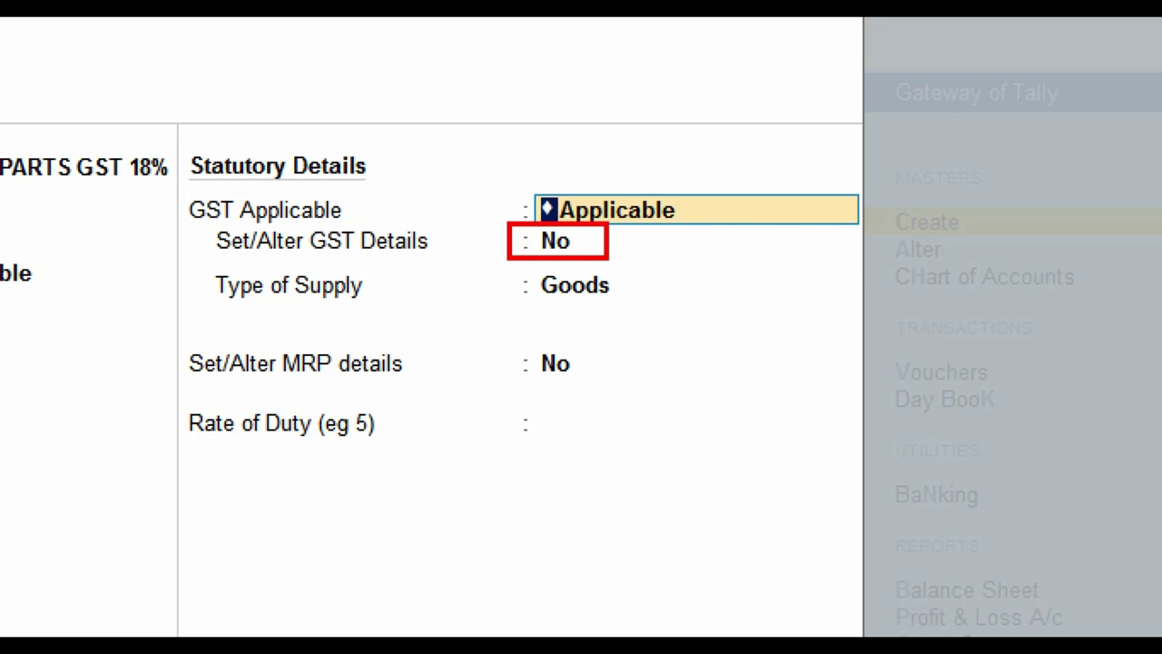
{"action": "key", "text": "Return"}
{"action": "type", "text": "y"}
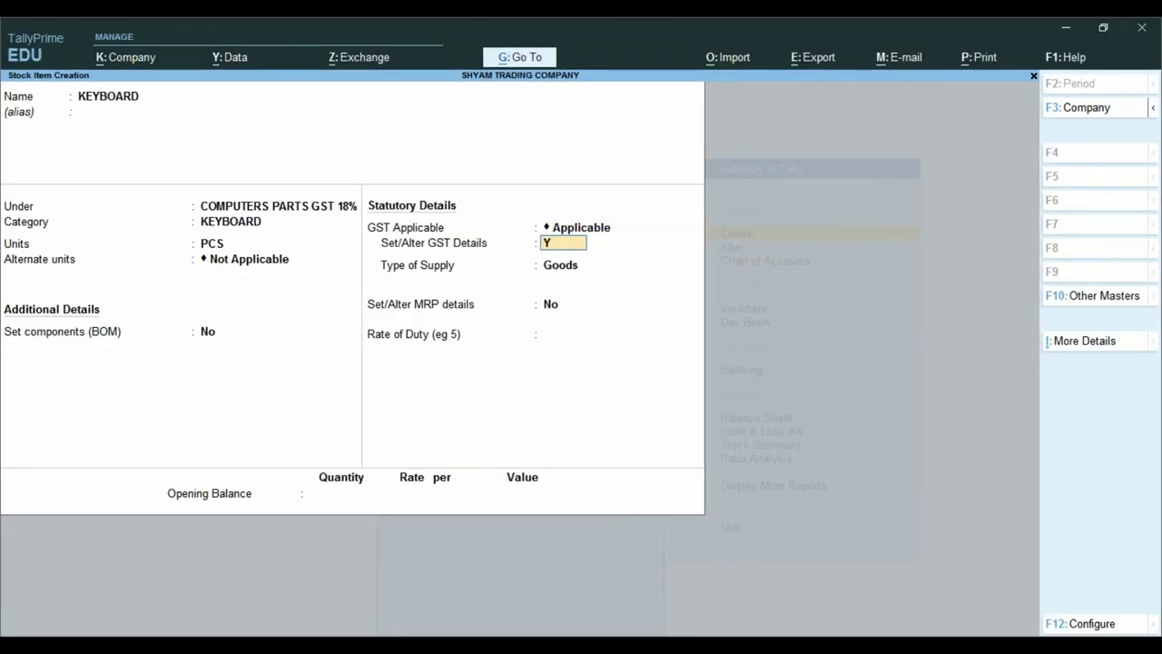
{"action": "key", "text": "Return"}
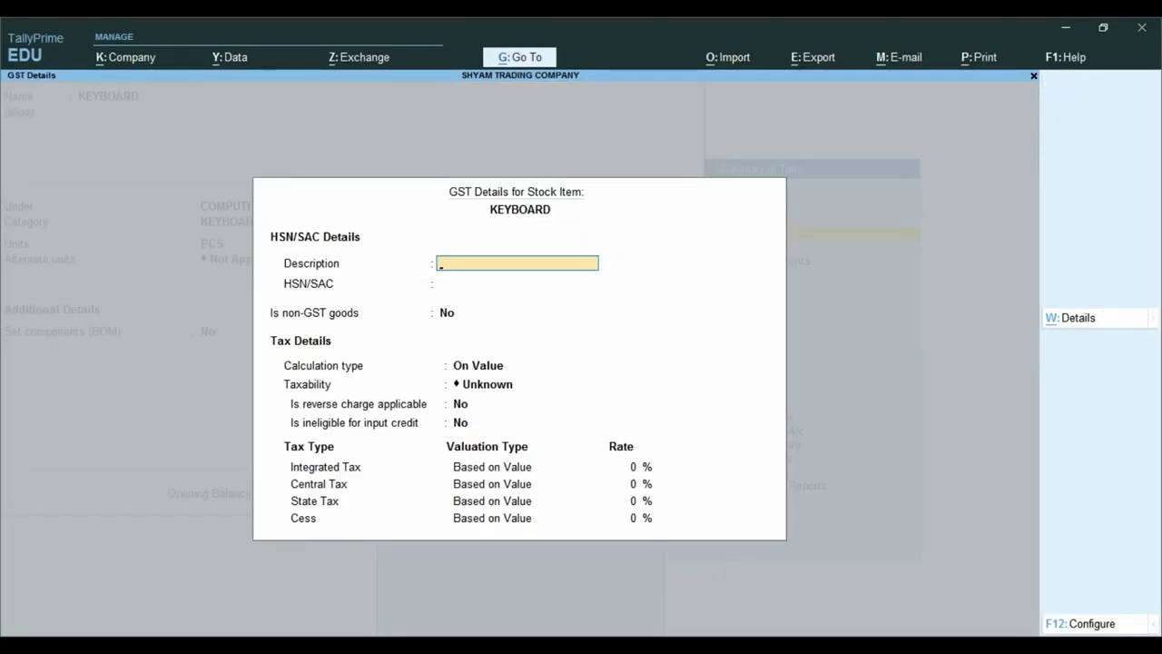
Describe the item as KEYBOARD in its GST details and enter HSN/SAC 123456, copied from the invoice in Adobe Reader.
{"action": "type", "text": "KEYBOARD"}
{"action": "key", "text": "Return"}
{"action": "key", "text": "alt+Tab"}
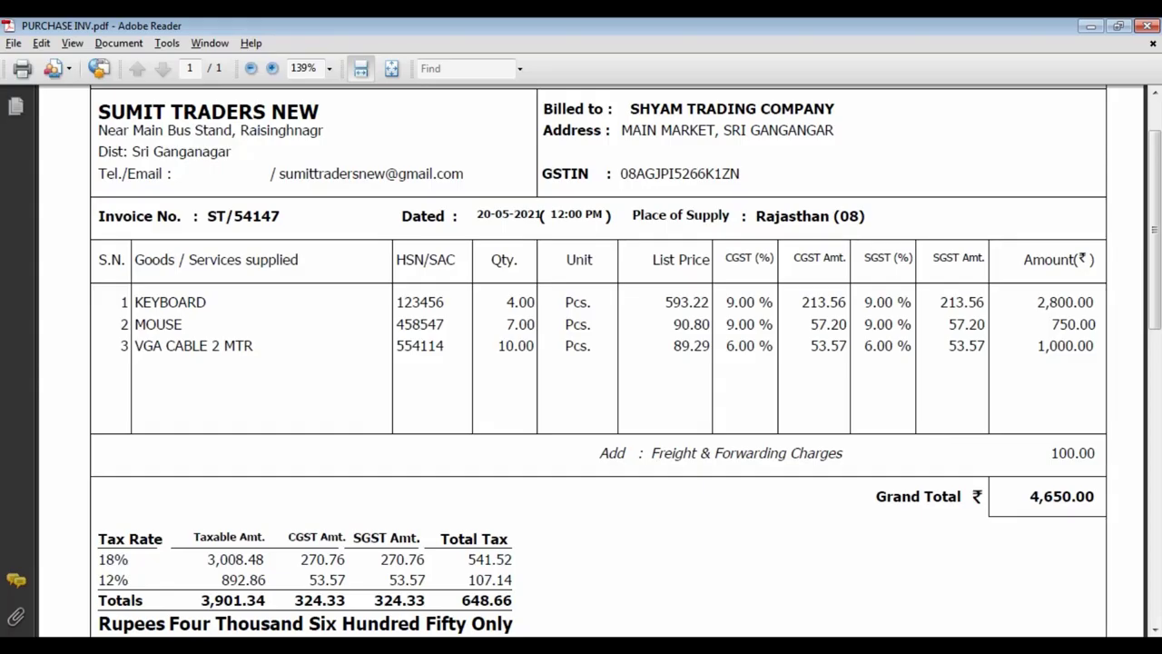
{"action": "left_click_drag", "start_coordinate": [396, 302], "coordinate": [444, 302]}
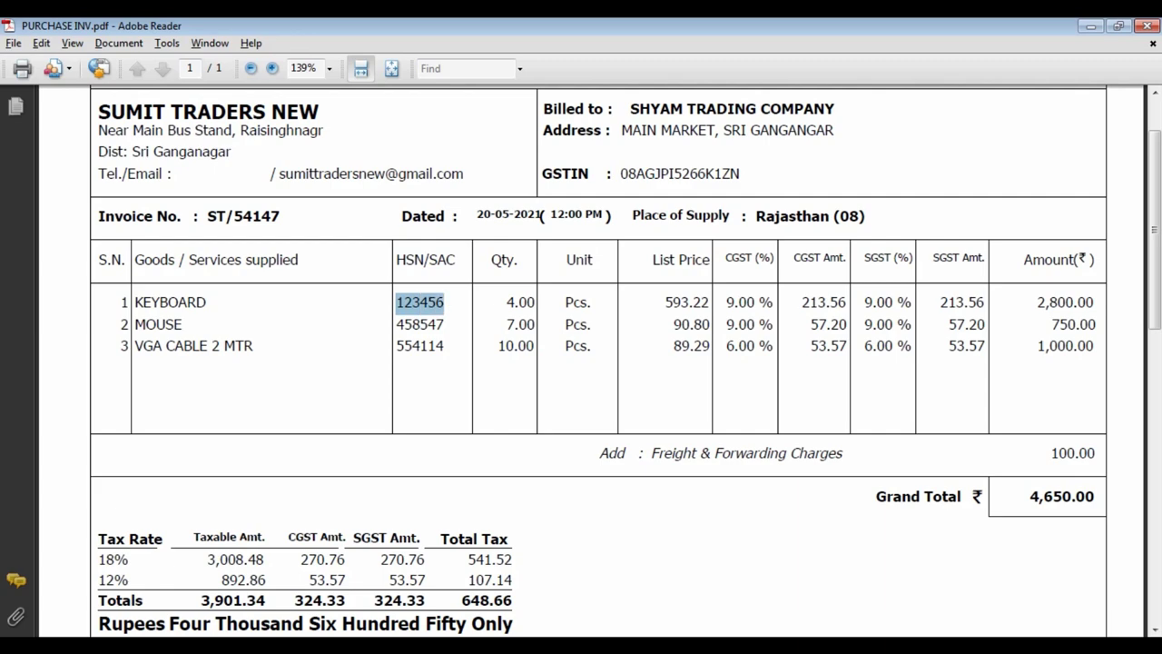
{"action": "key", "text": "alt+Tab"}
{"action": "key", "text": "ctrl+alt+v"}
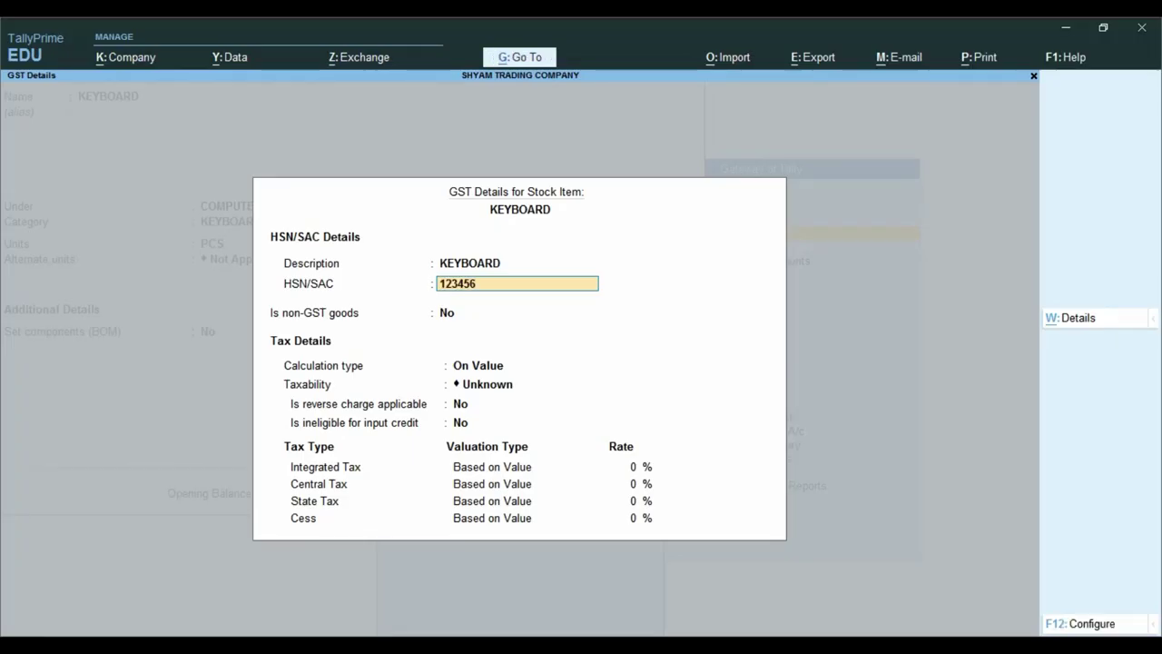
{"action": "key", "text": "Return"}
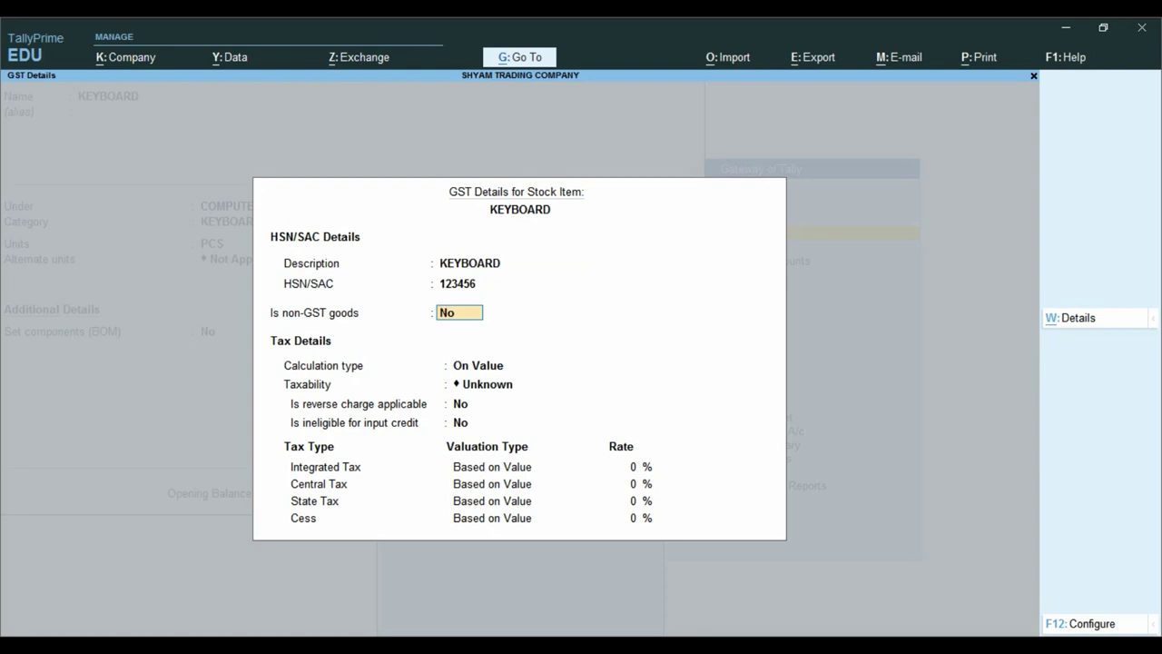
Set the keyboard's taxability to Taxable, keeping calculation On Value and non-GST goods, reverse charge and input-credit ineligibility at No.
{"action": "key", "text": "Return"}
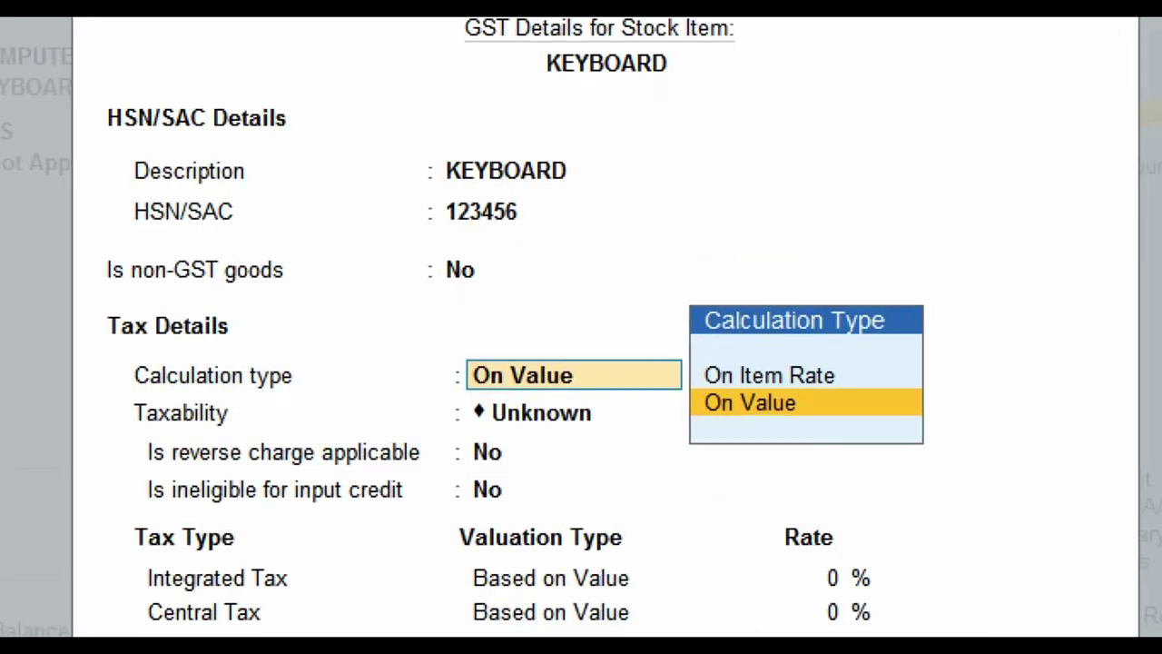
{"action": "mouse_move", "coordinate": [681, 373]}
{"action": "left_mouse_down"}
{"action": "mouse_move", "coordinate": [700, 391]}
{"action": "mouse_move", "coordinate": [881, 451]}
{"action": "left_mouse_up"}
{"action": "key", "text": "Return"}
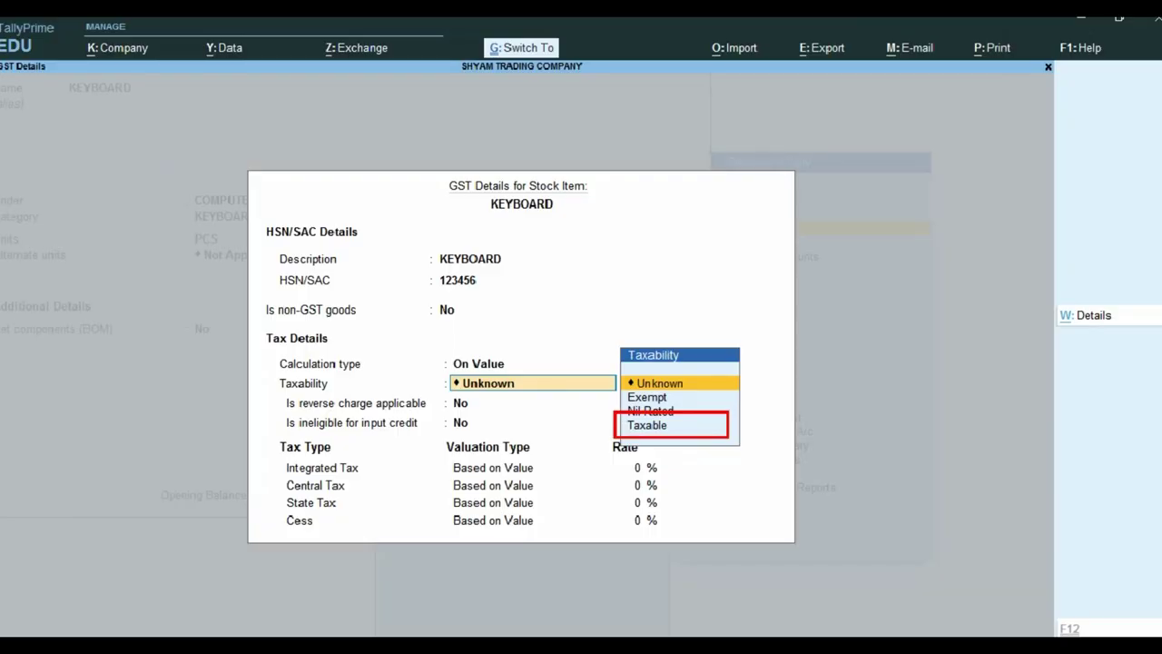
{"action": "key", "text": "Down"}
{"action": "key", "text": "Down"}
{"action": "key", "text": "Down"}
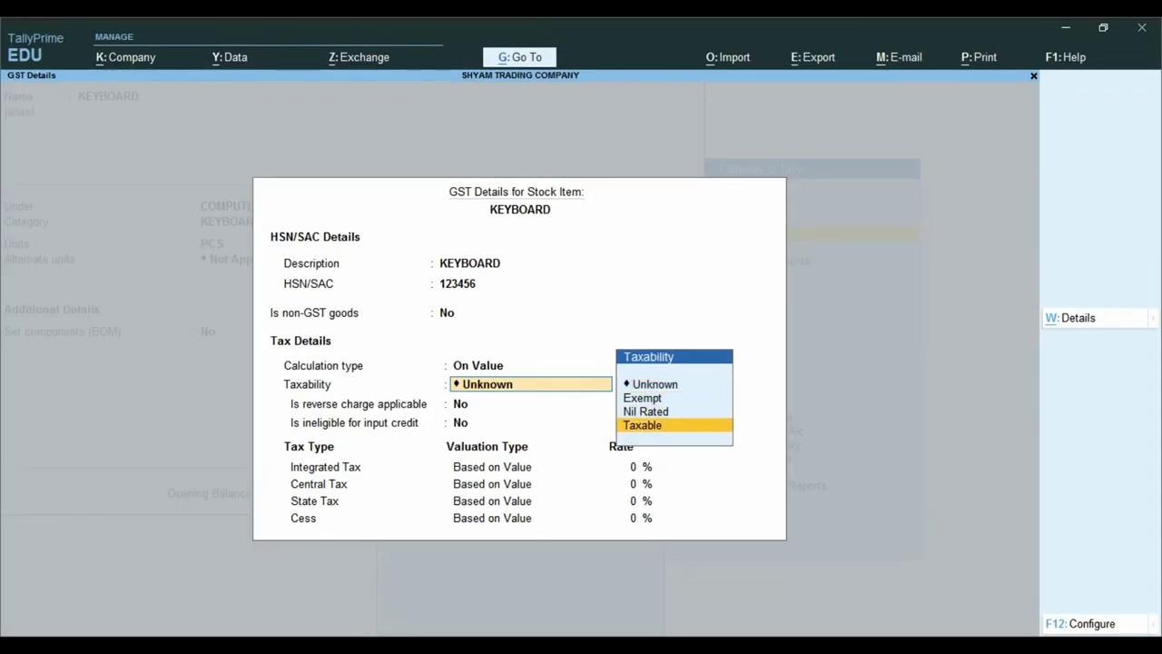
{"action": "key", "text": "Up"}
{"action": "key", "text": "Up"}
{"action": "key", "text": "Down"}
{"action": "key", "text": "Down"}
{"action": "key", "text": "Return"}
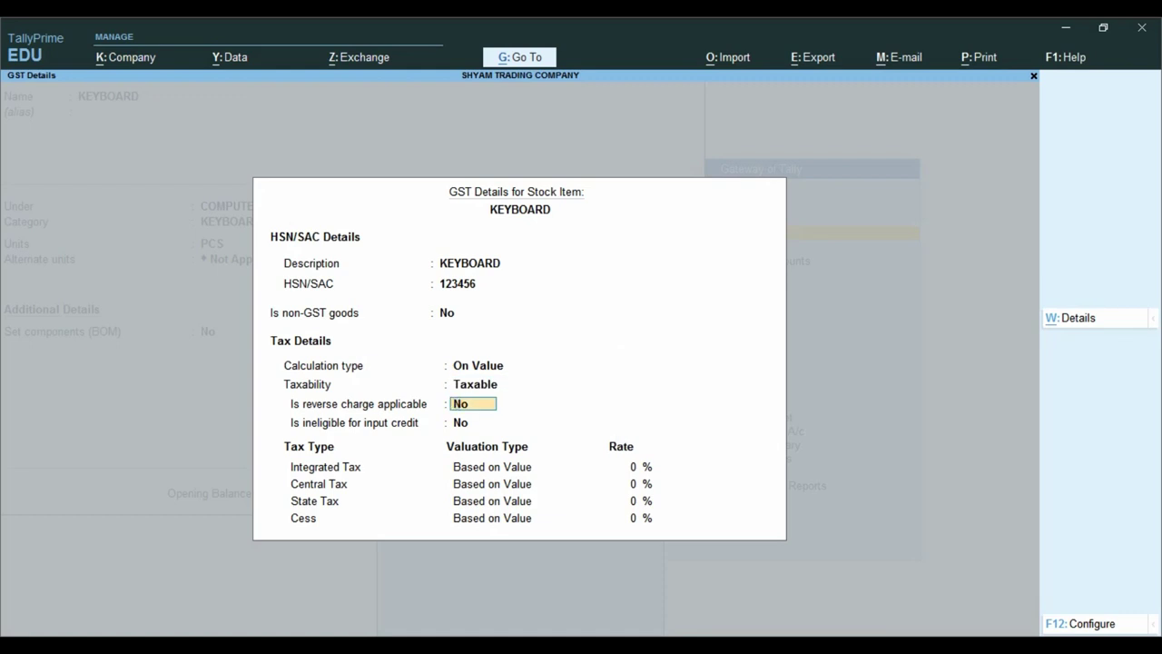
{"action": "key", "text": "Return"}
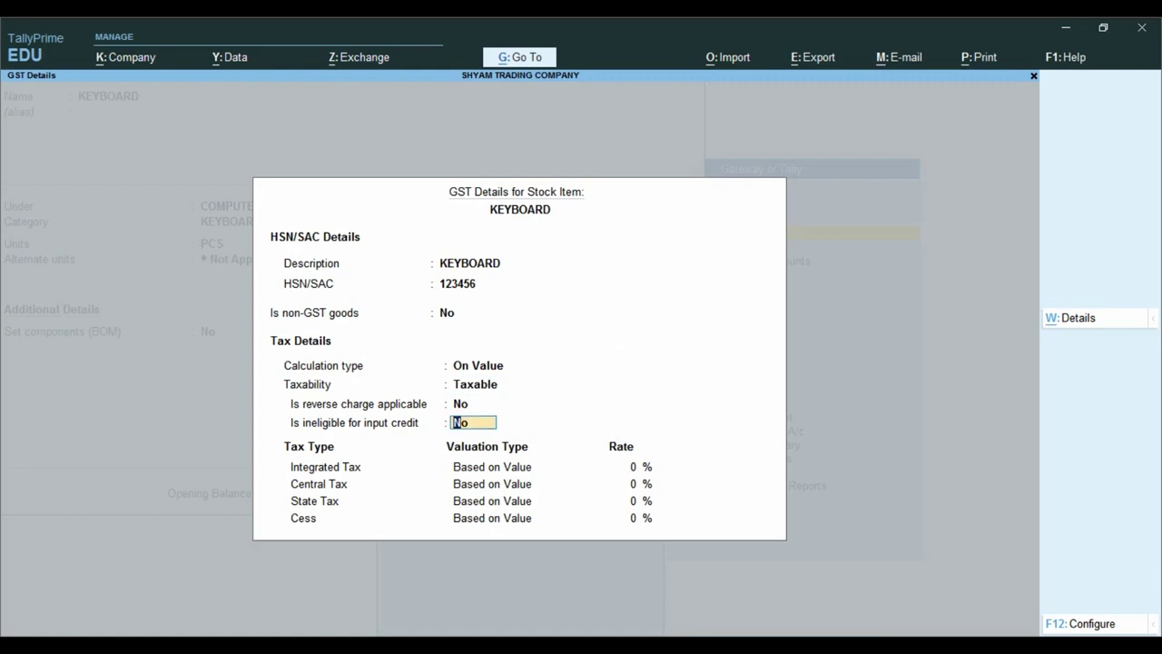
{"action": "key", "text": "Return"}
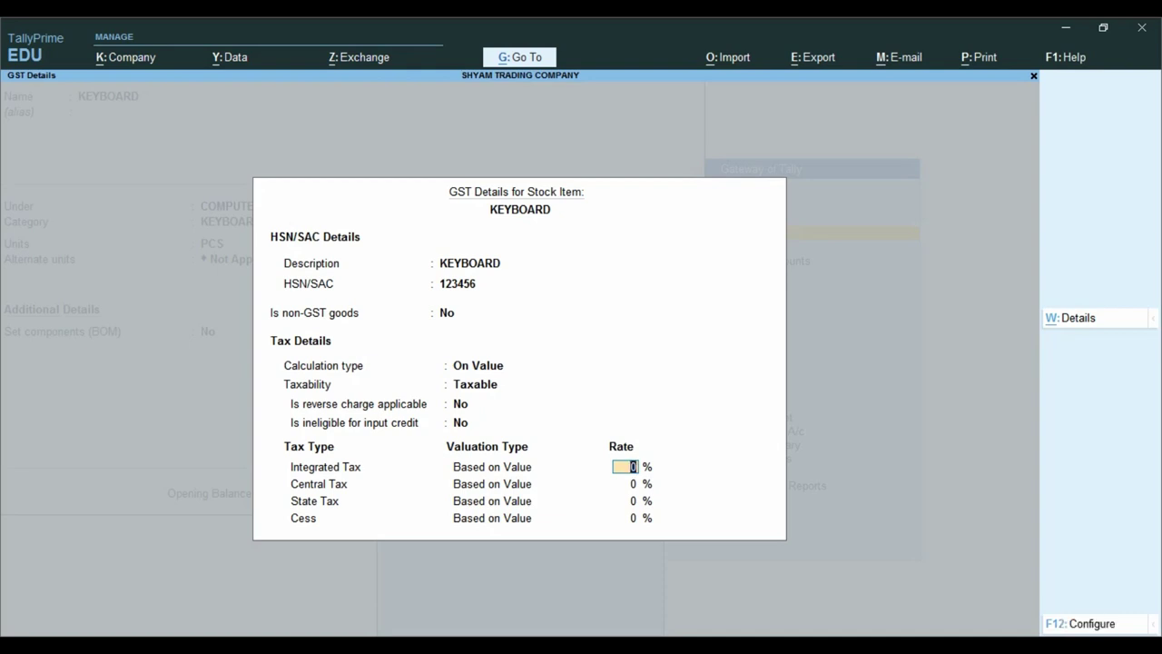
Check the keyboard's tax rates on the invoice in Adobe Reader, then set Integrated Tax to 18% and accept the GST details in TallyPrime.
{"action": "key", "text": "alt+Tab"}
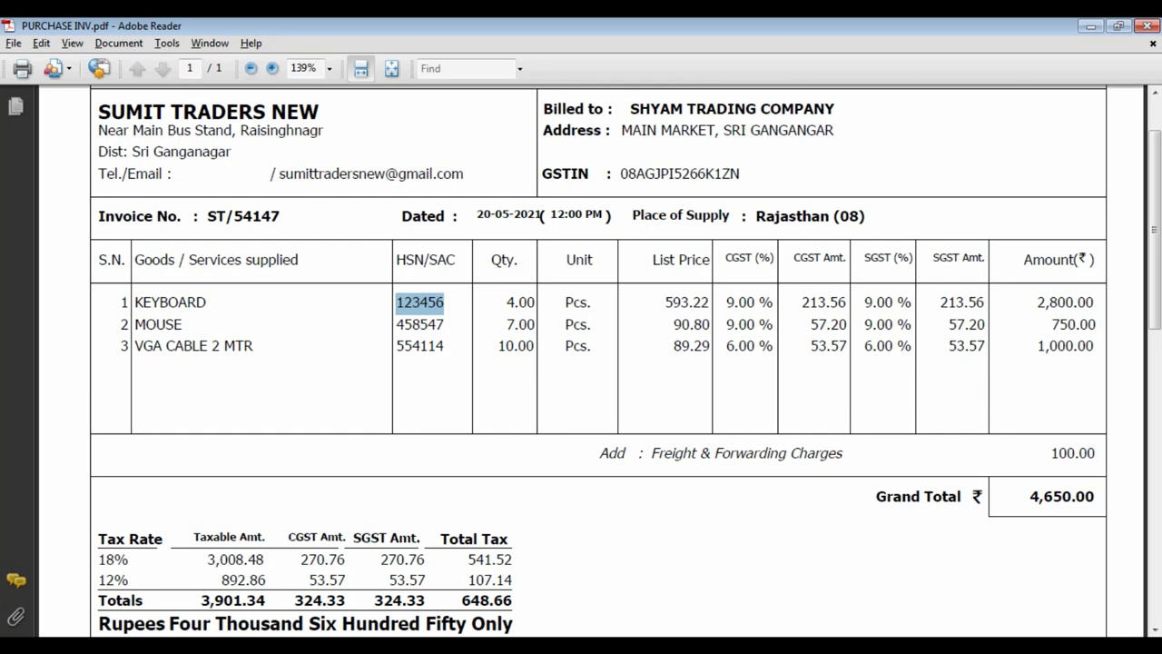
{"action": "key", "text": "alt+Tab"}
{"action": "type", "text": "18"}
{"action": "key", "text": "Return"}
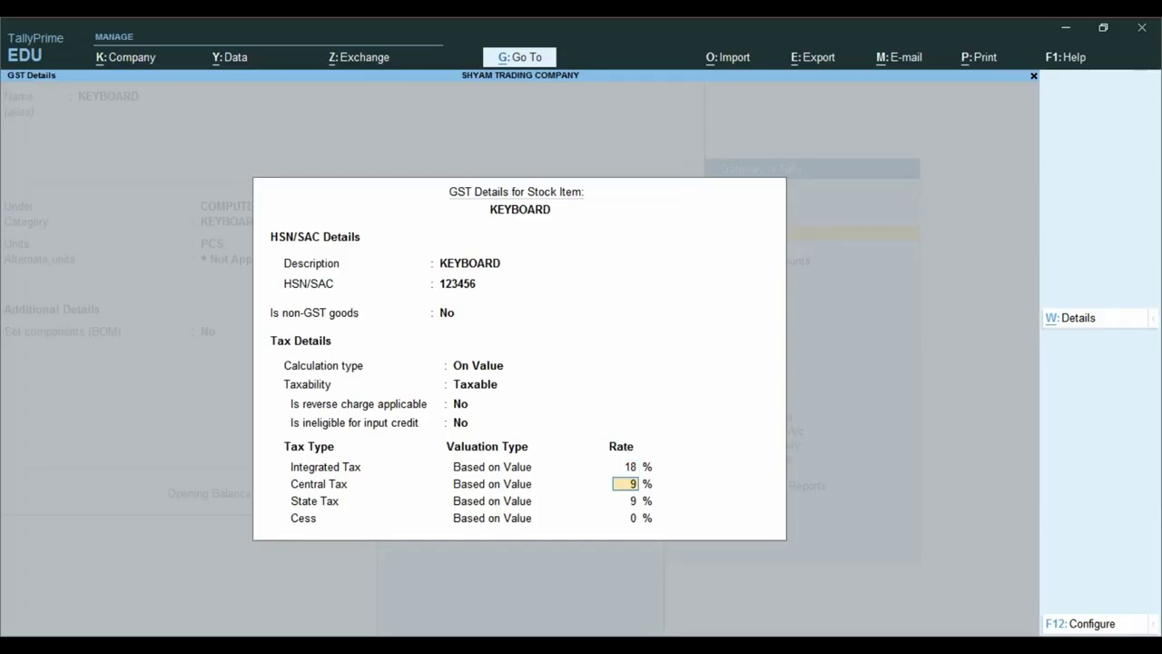
{"action": "key", "text": "Return"}
{"action": "key", "text": "Return"}
{"action": "key", "text": "Return"}
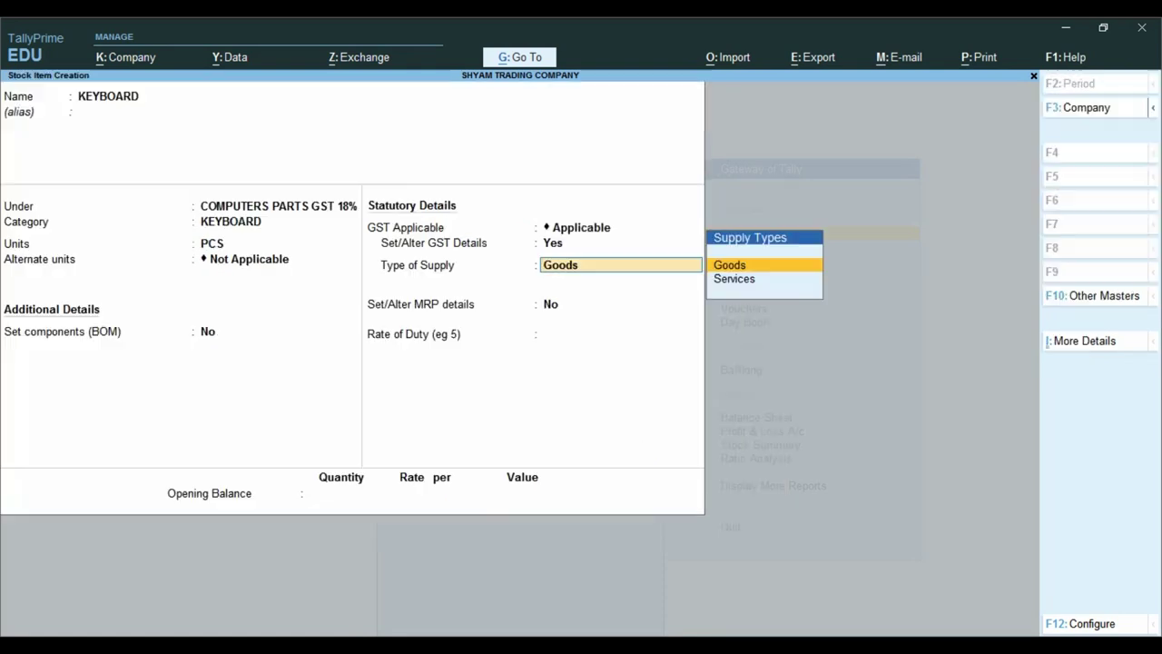
Keep supply type Goods, MRP details at No and rate of duty 0, leave the opening balance empty, and save the KEYBOARD item.
{"action": "key", "text": "ctrl"}
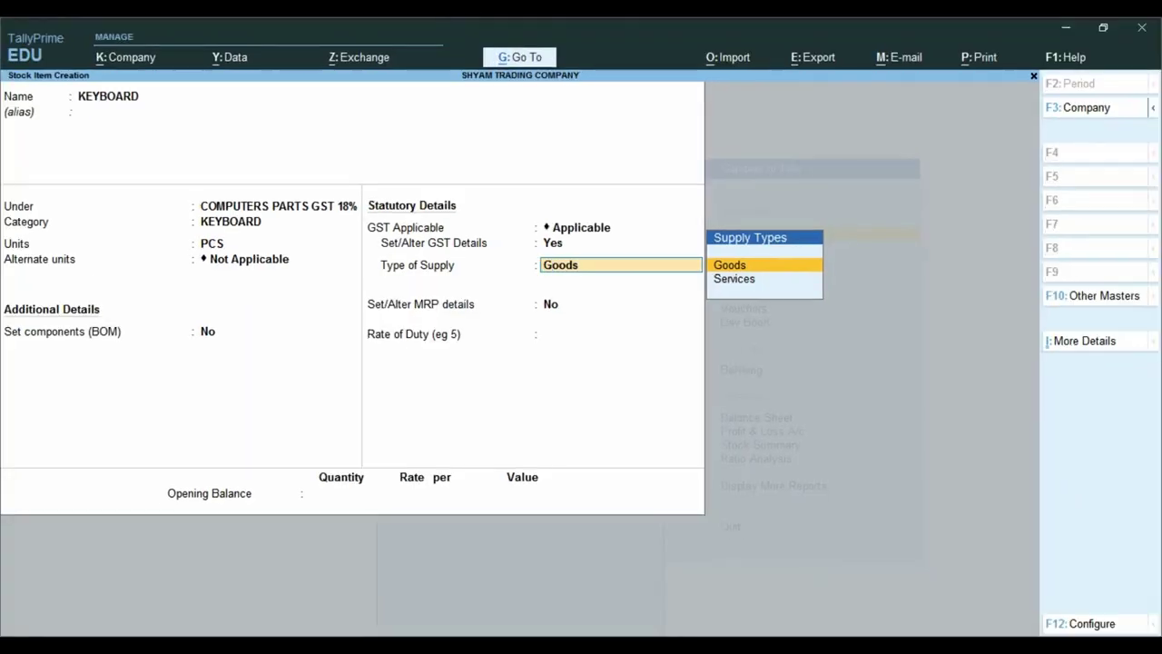
{"action": "key", "text": "Return"}
{"action": "key", "text": "Return"}
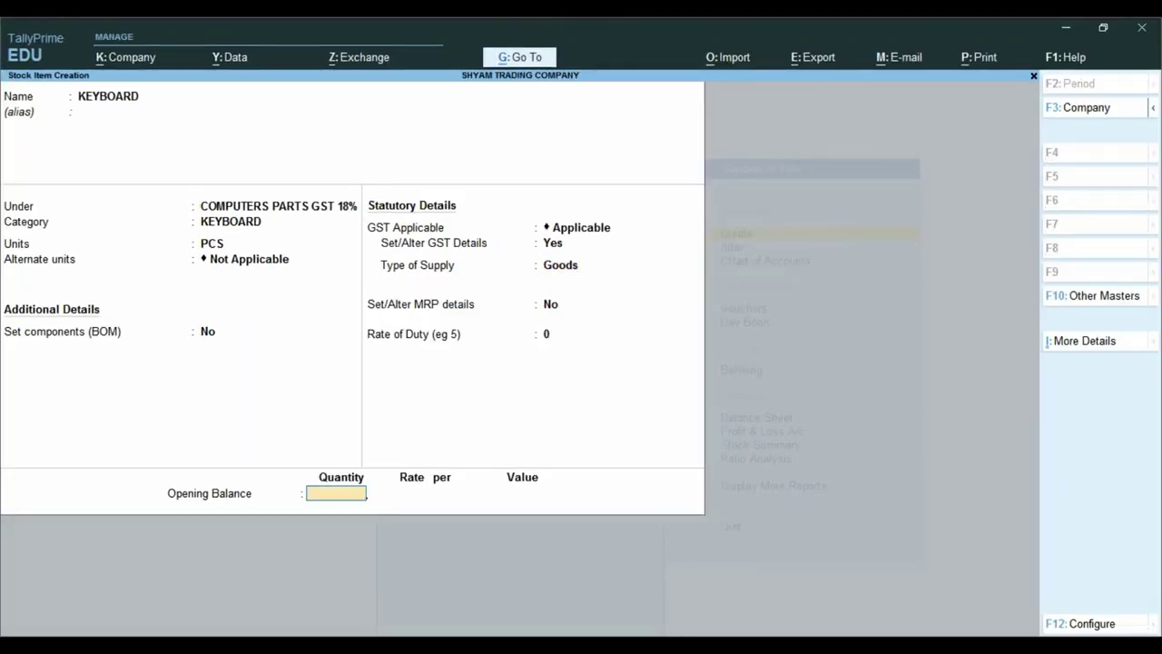
{"action": "key", "text": "Return"}
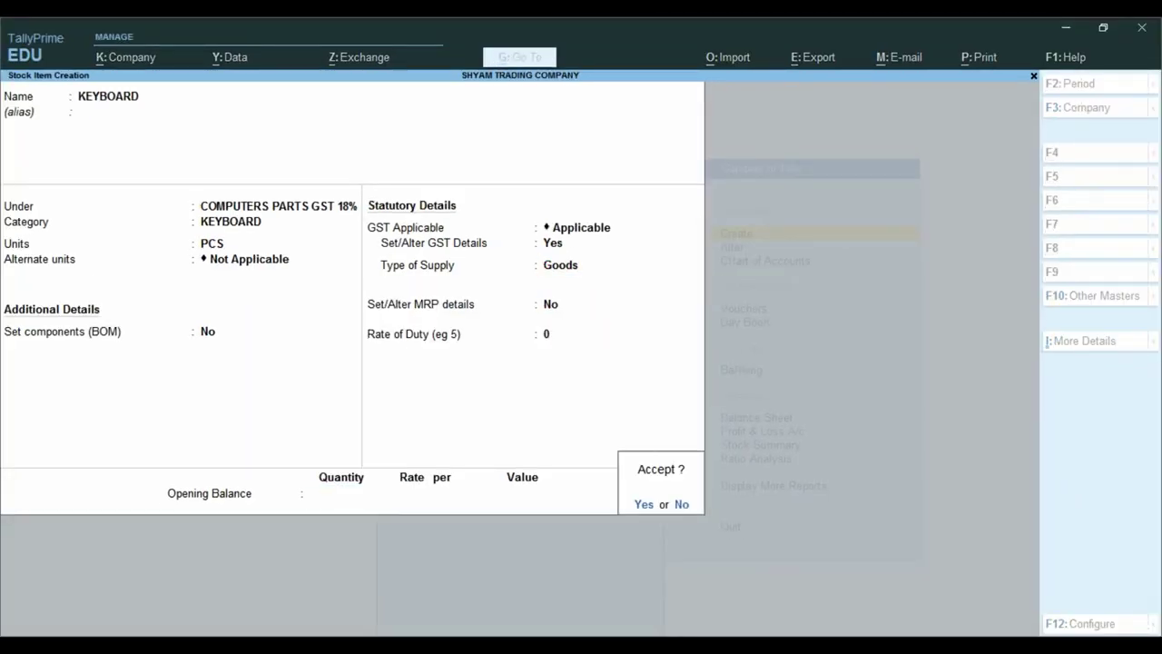
{"action": "key", "text": "Return"}
Check the second invoice item in Adobe Reader, then name a new stock item MOUSE in TallyPrime under COMPUTERS PARTS GST 18%.
{"action": "key", "text": "alt+Tab"}
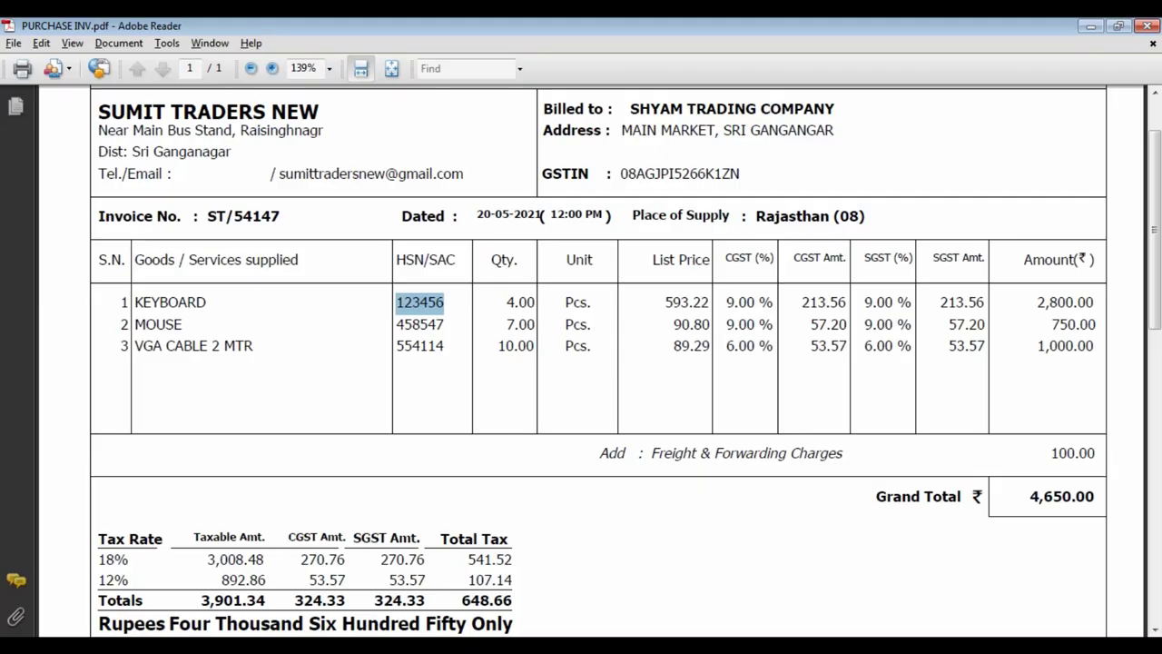
{"action": "key", "text": "alt+Tab"}
{"action": "type", "text": "MOUSE"}
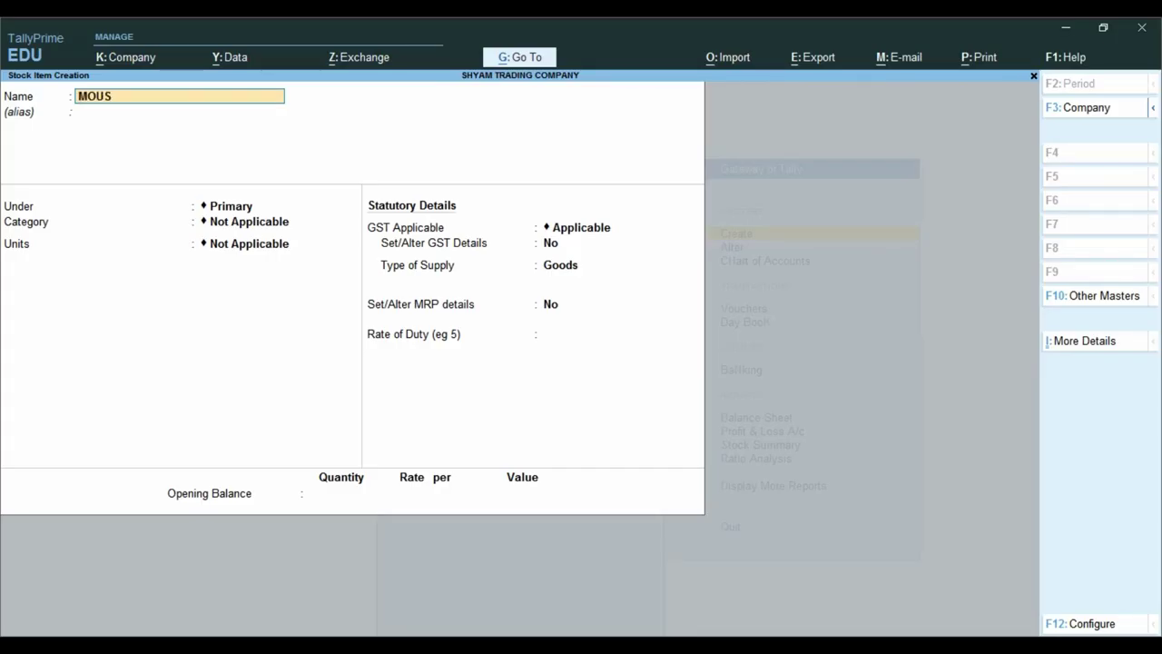
{"action": "key", "text": "Return"}
{"action": "key", "text": "Return"}
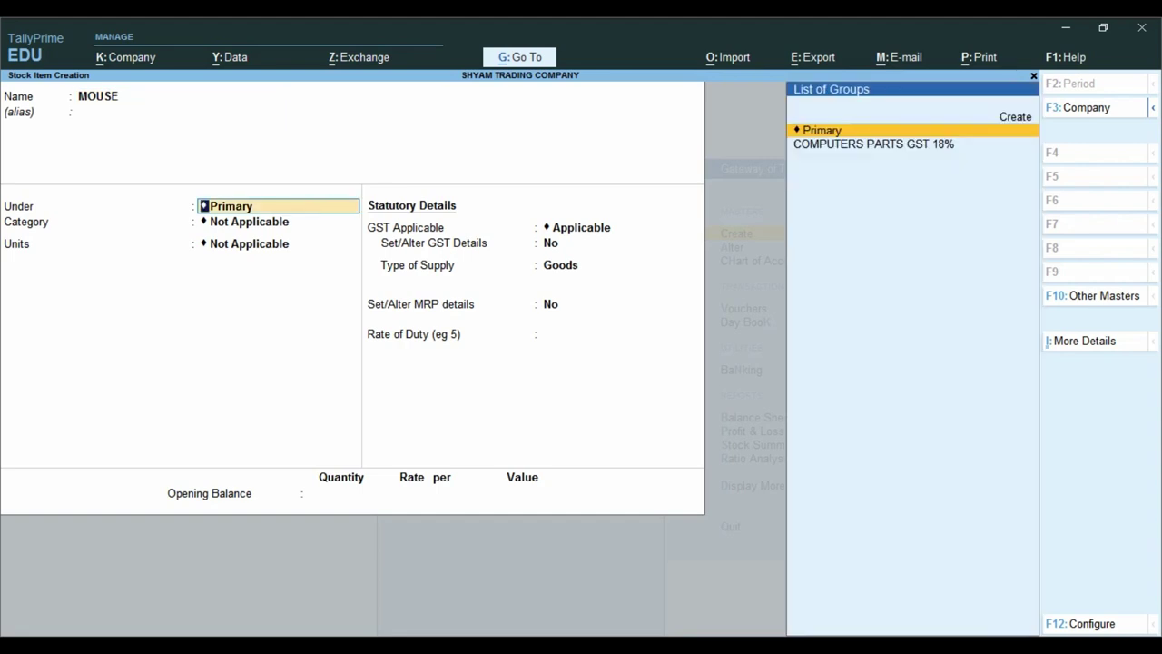
{"action": "key", "text": "Down"}
{"action": "key", "text": "Return"}
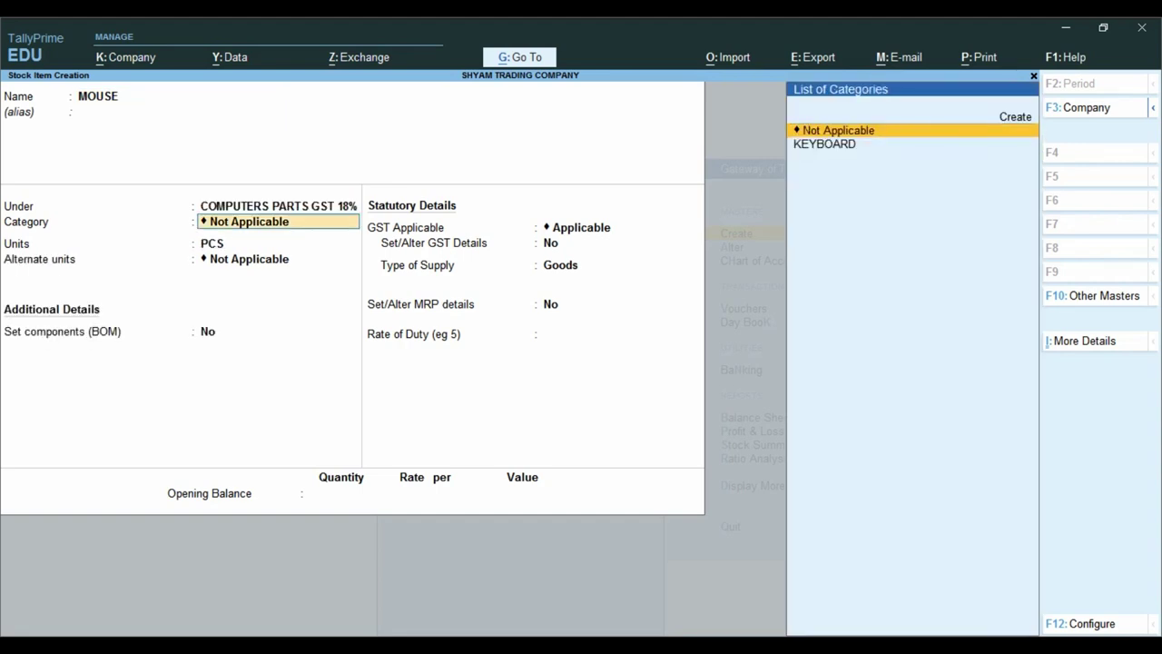
Create a stock category named MOUSE under Primary and assign it to the mouse item.
{"action": "key", "text": "Down"}
{"action": "key", "text": "alt+c"}
{"action": "type", "text": "MOUSE"}
{"action": "key", "text": "Return"}
{"action": "key", "text": "Return"}
{"action": "key", "text": "Return"}
{"action": "key", "text": "Return"}
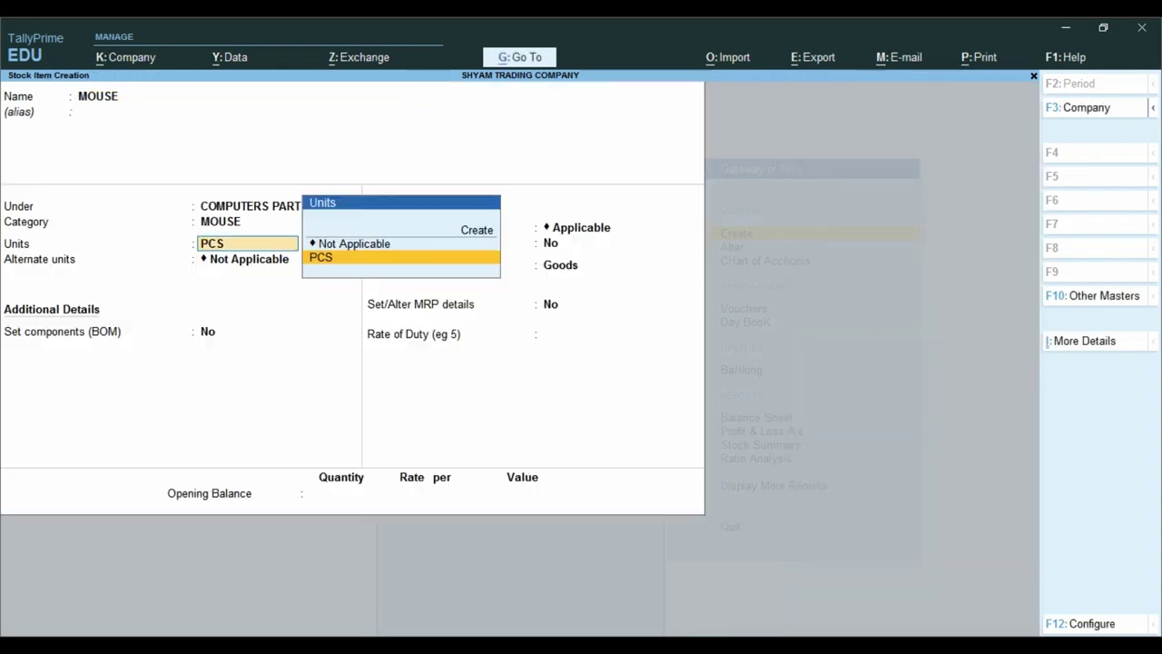
Keep PCS as the mouse's unit, enable Set/Alter GST Details, and enter MOUSE as the HSN/SAC description.
{"action": "key", "text": "Return"}
{"action": "key", "text": "Return"}
{"action": "key", "text": "Return"}
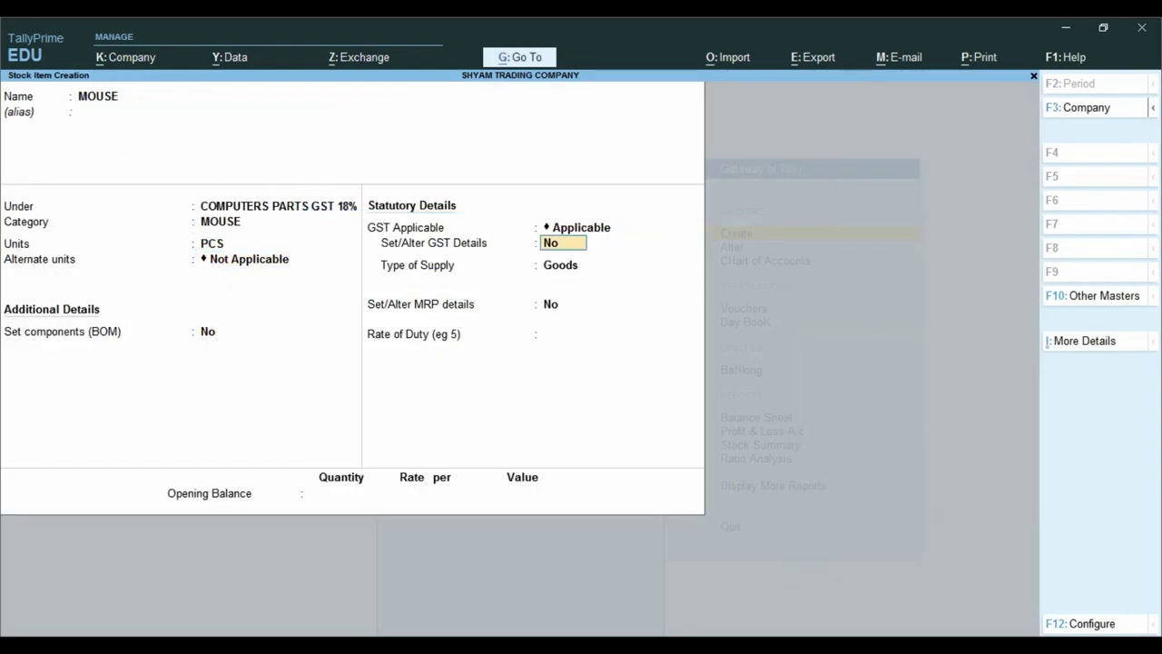
{"action": "type", "text": "yMOUSE"}
{"action": "key", "text": "Return"}
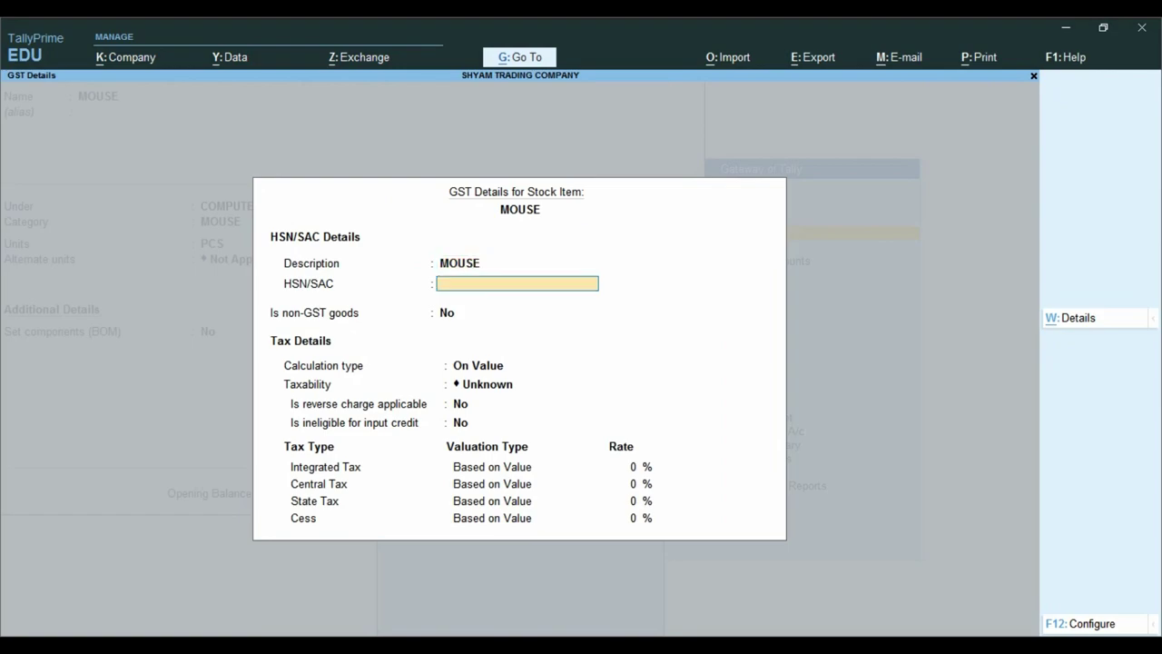
Copy the mouse's HSN/SAC code 458547 from the invoice in Adobe Reader into its GST details in TallyPrime.
{"action": "key", "text": "alt+Tab"}
{"action": "mouse_move", "coordinate": [396, 324]}
{"action": "left_mouse_down"}
{"action": "mouse_move", "coordinate": [444, 346]}
{"action": "mouse_move", "coordinate": [397, 324]}
{"action": "left_mouse_up"}
{"action": "key", "text": "ctrl+c"}
{"action": "left_click", "coordinate": [444, 346]}
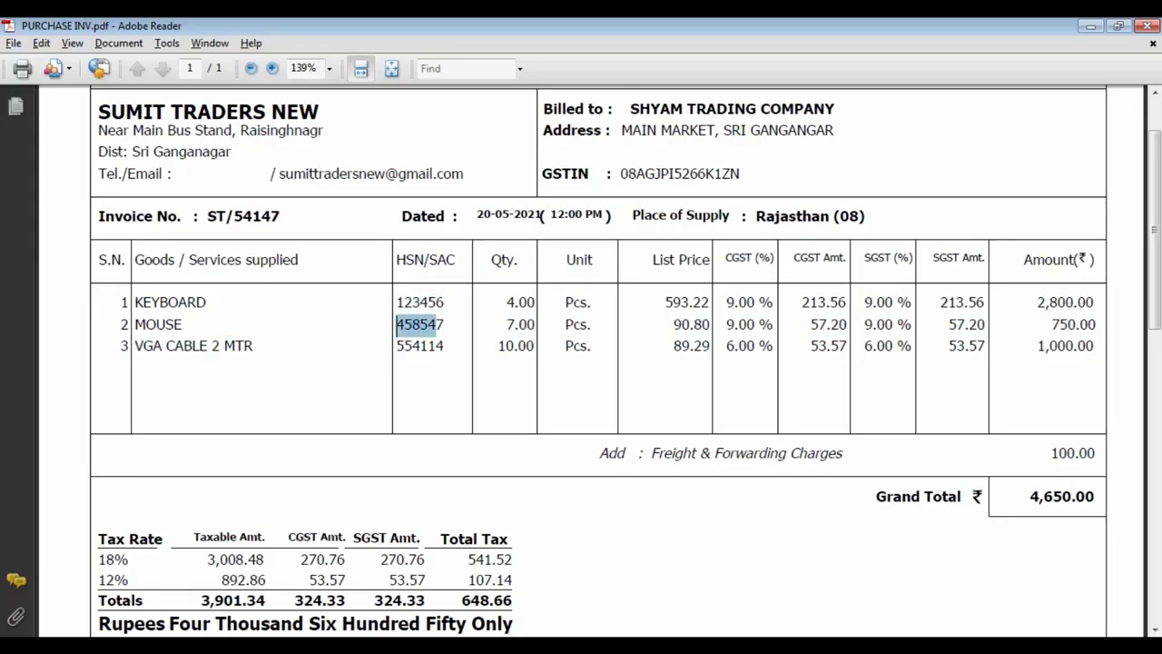
{"action": "key", "text": "alt+Tab"}
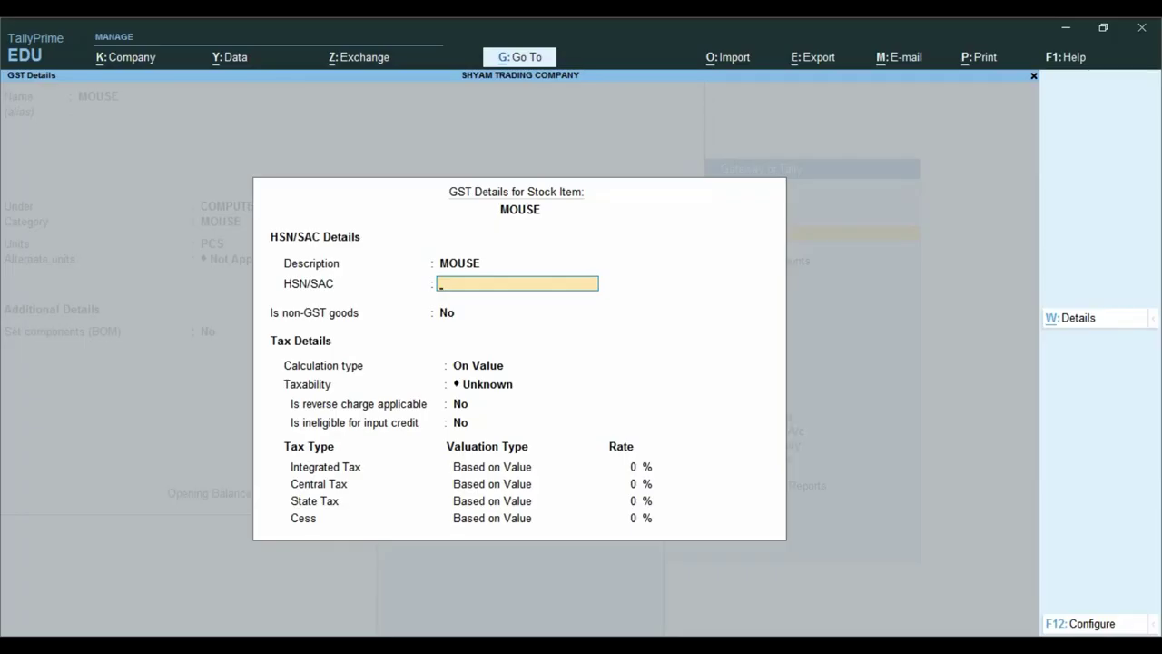
{"action": "key", "text": "ctrl+v"}
{"action": "key", "text": "Return"}
Make the mouse Taxable, calculated On Value, with non-GST goods, reverse charge and input-credit ineligibility kept at No.
{"action": "key", "text": "Return"}
{"action": "key", "text": "Down"}
{"action": "key", "text": "Down"}
{"action": "key", "text": "Down"}
{"action": "key", "text": "Return"}
{"action": "key", "text": "Return"}
{"action": "key", "text": "Return"}
Check the mouse's tax rates on the invoice, then set its Integrated Tax to 18% and accept the GST details.
{"action": "key", "text": "alt+Tab"}
{"action": "key", "text": "alt+Tab"}
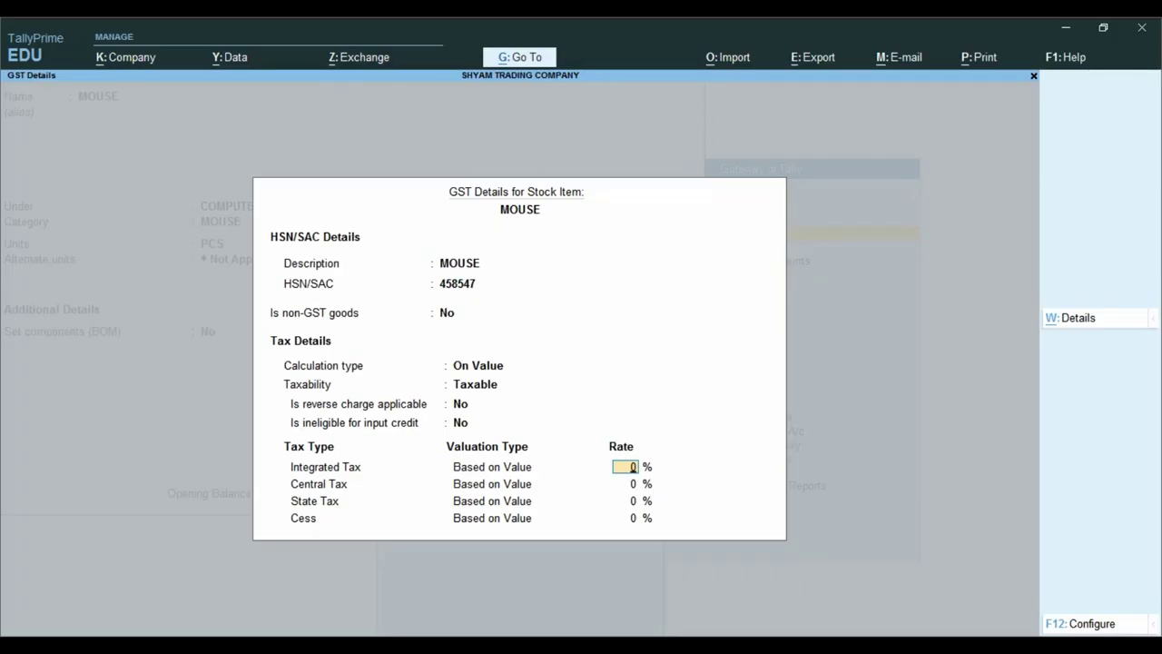
{"action": "type", "text": "18"}
{"action": "key", "text": "Return"}
{"action": "key", "text": "Return"}
{"action": "key", "text": "Return"}
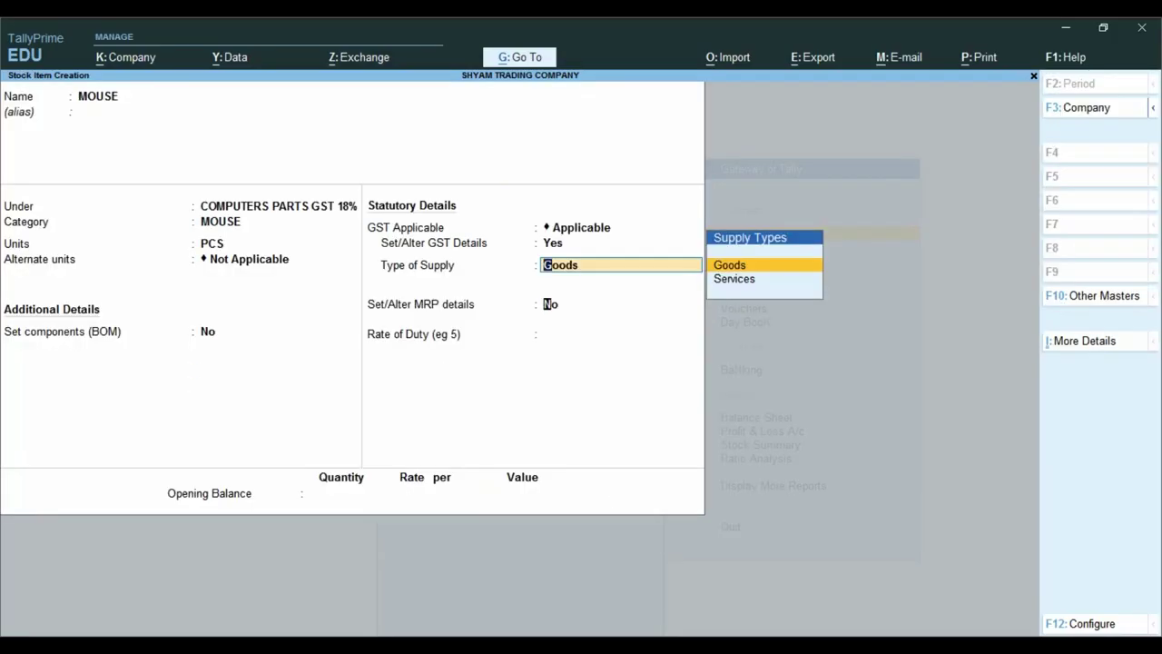
Save the MOUSE item with supply type Goods, MRP details at No and no opening balance.
{"action": "key", "text": "Return"}
{"action": "key", "text": "Return"}
{"action": "key", "text": "Return"}
{"action": "key", "text": "Return"}
{"action": "key", "text": "Return"}
{"action": "key", "text": "Return"}
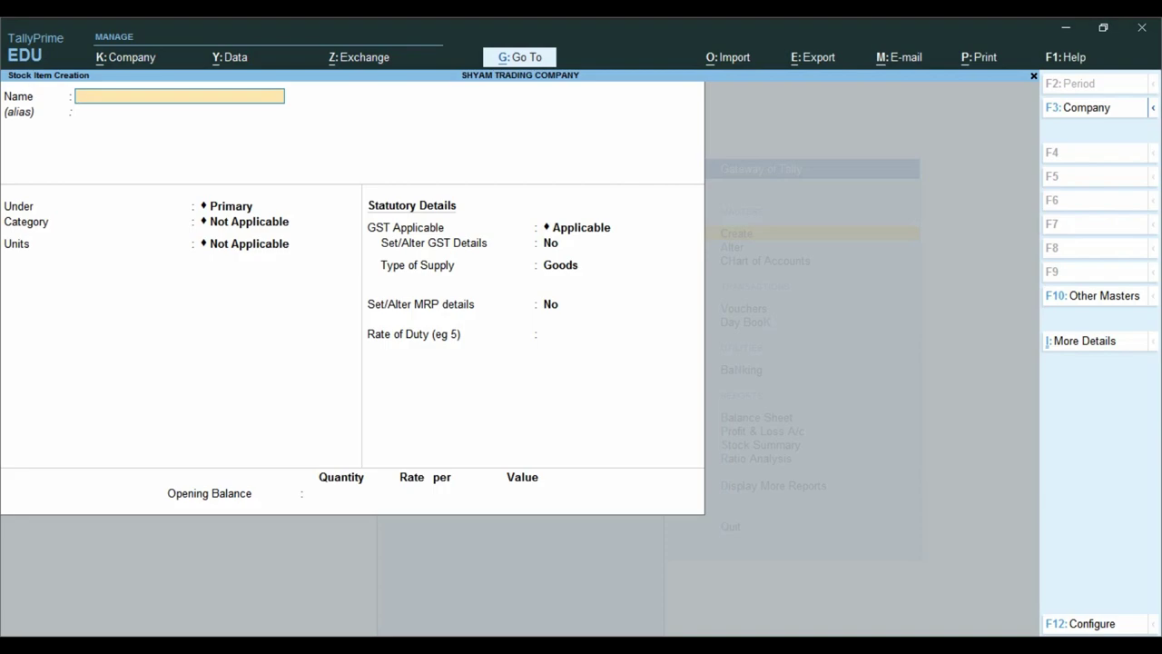
Check the third invoice item in Adobe Reader and name a new stock item VGA CABLE 2MTRS in TallyPrime, leaving the alias blank.
{"action": "key", "text": "alt+Tab"}
{"action": "key", "text": "alt+Tab"}
{"action": "type", "text": "VGS"}
{"action": "key", "text": "BackSpace"}
{"action": "type", "text": "A CABLE"}
{"action": "key", "text": "alt+Tab"}
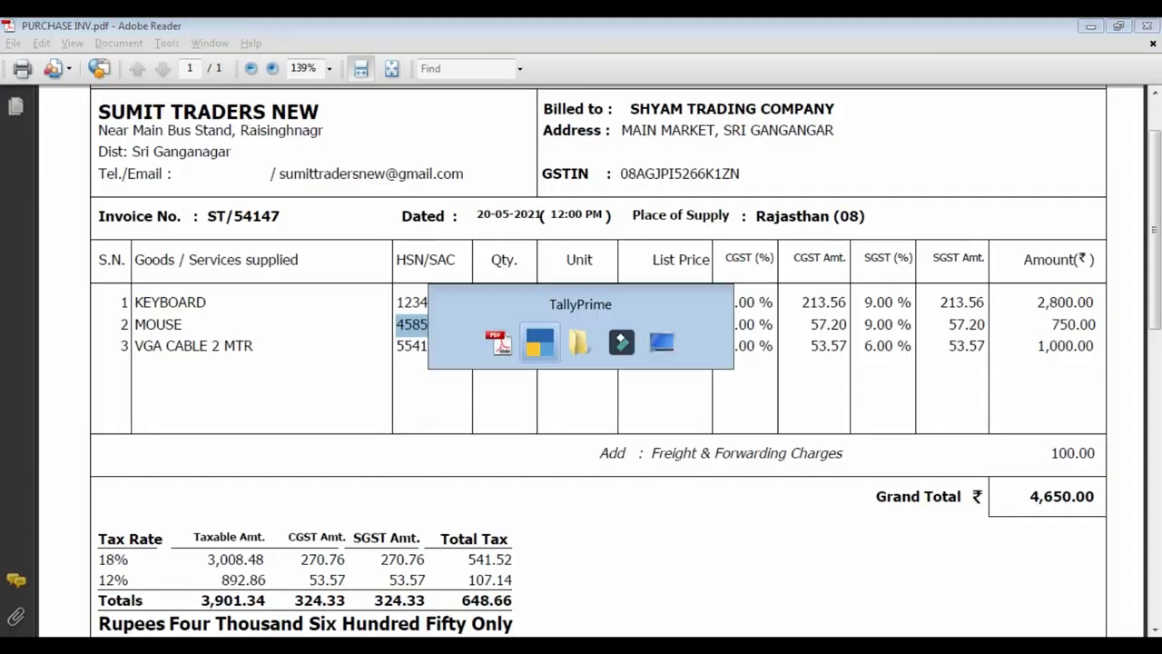
{"action": "key", "text": "alt+Tab"}
{"action": "type", "text": "2MTRS"}
{"action": "key", "text": "Return"}
{"action": "key", "text": "Return"}
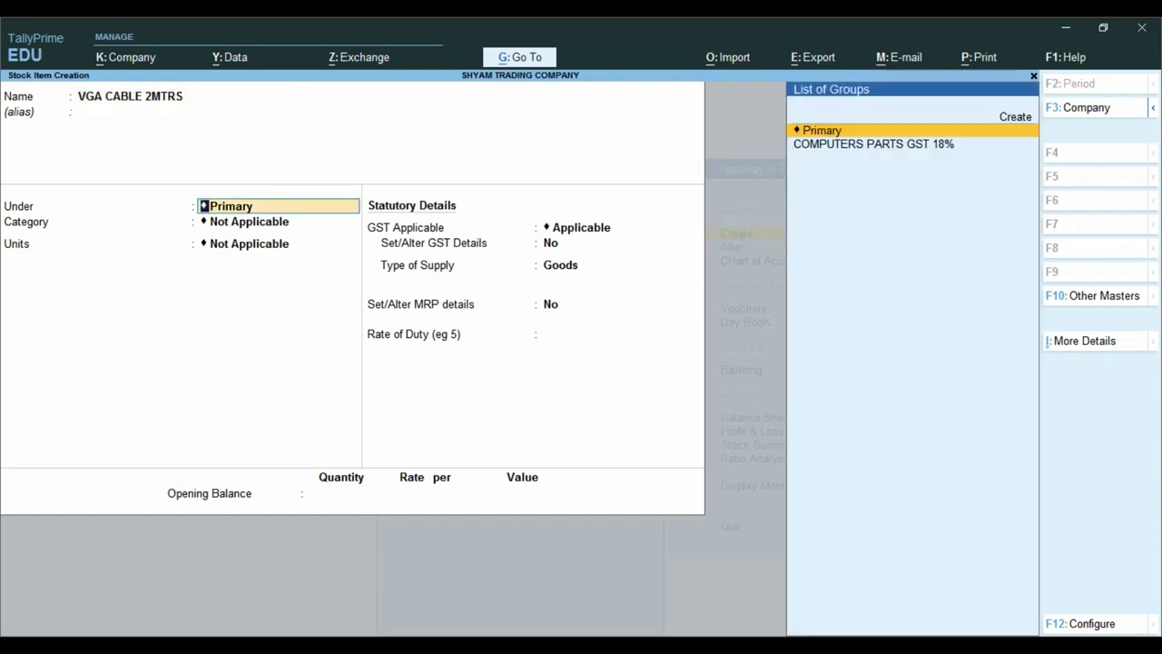
Create the stock group COMPUTER PARTS GST 12% under Primary for the VGA cable, with quantity addition and GST details left at No.
{"action": "key", "text": "alt+c"}
{"action": "key", "text": "alt+Tab"}
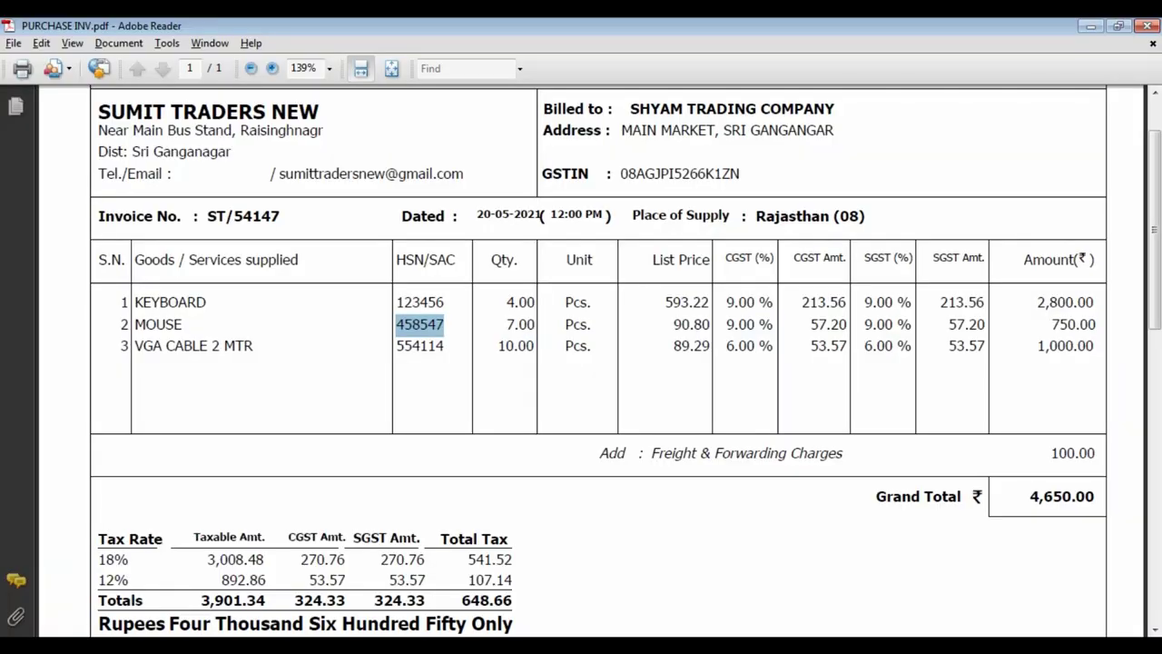
{"action": "key", "text": "alt+Tab"}
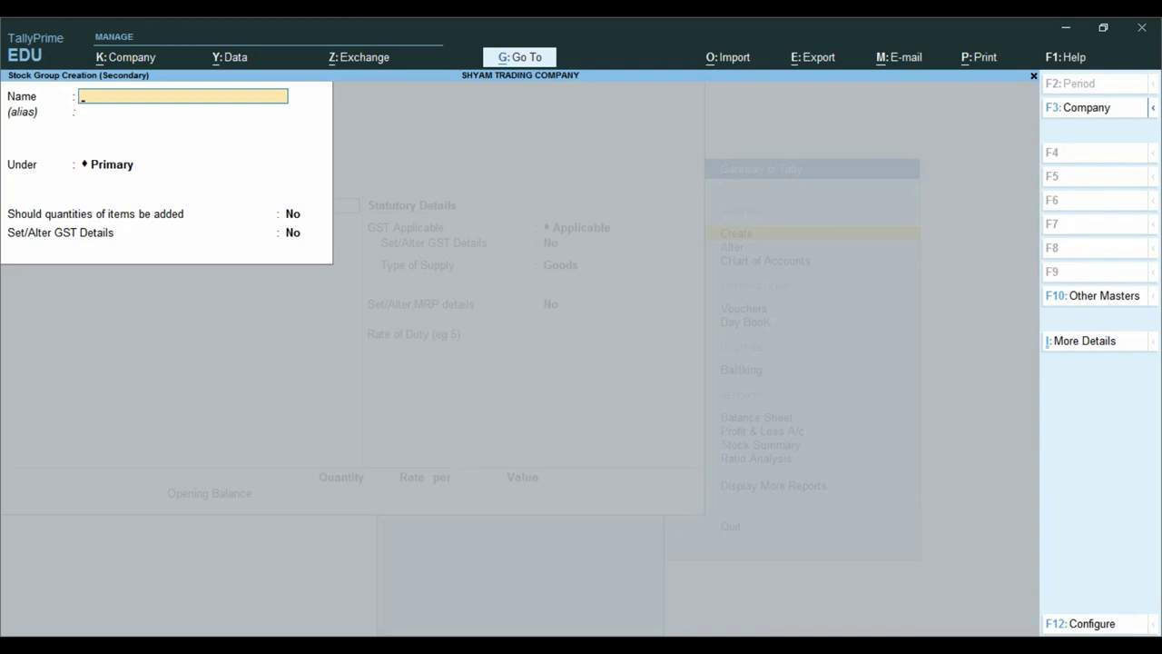
{"action": "type", "text": "COMPUTER PAR"}
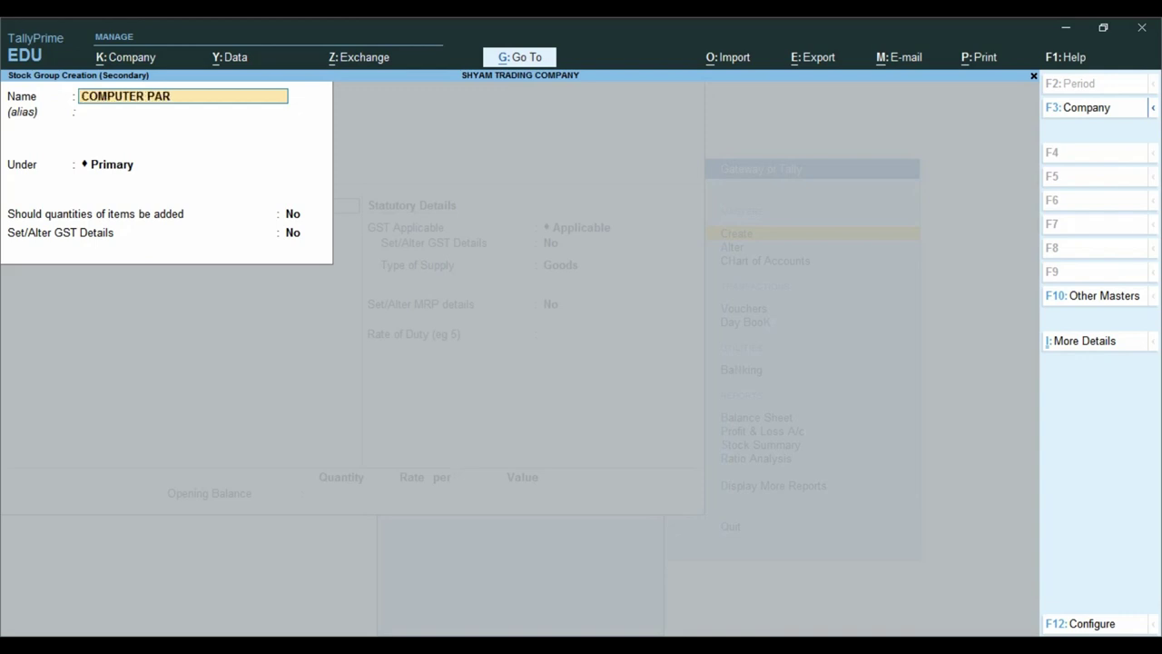
{"action": "type", "text": "TS GST 12%"}
{"action": "key", "text": "Return"}
{"action": "key", "text": "Return"}
{"action": "key", "text": "Return"}
{"action": "key", "text": "Return"}
{"action": "key", "text": "Return"}
{"action": "key", "text": "Return"}
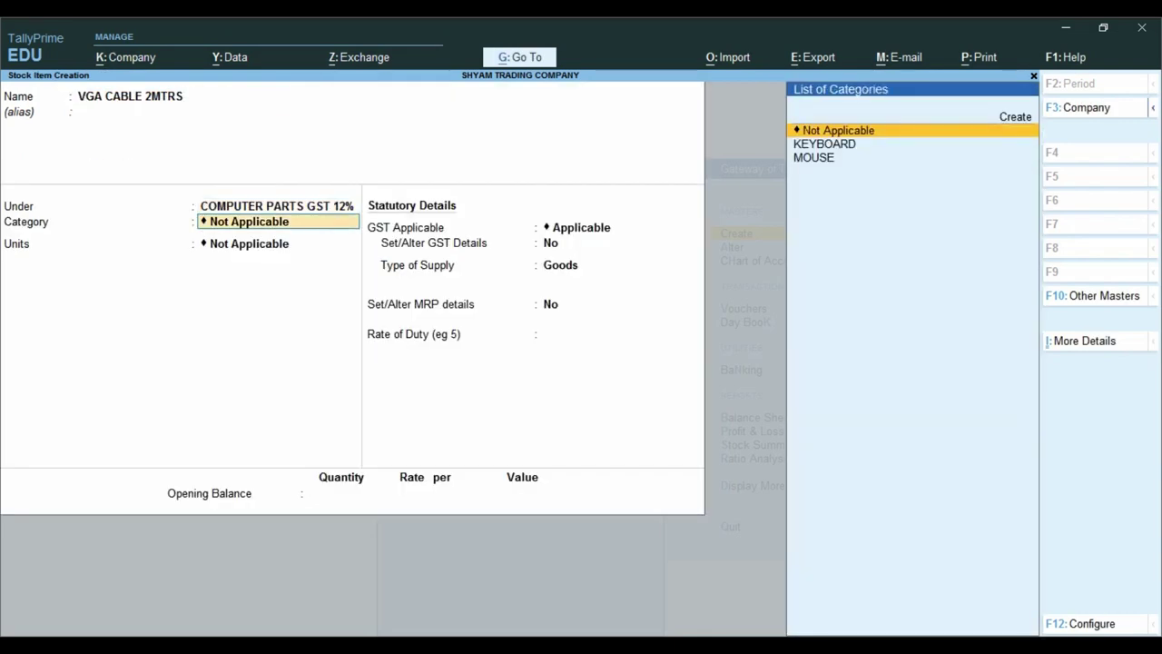
Create the stock category OTHER 12% under Primary for the VGA cable, leaving its alias blank.
{"action": "key", "text": "alt+c"}
{"action": "type", "text": "CAB"}
{"action": "key", "text": "BackSpace"}
{"action": "key", "text": "BackSpace"}
{"action": "key", "text": "BackSpace"}
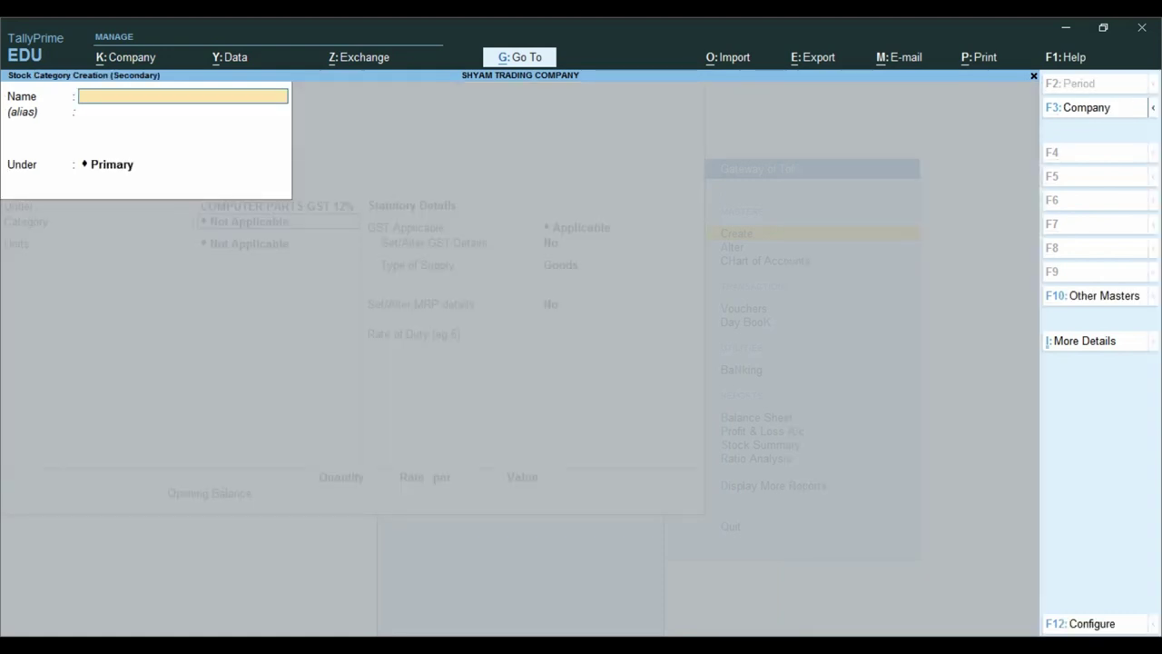
{"action": "type", "text": "OTHER"}
{"action": "key", "text": "Return"}
{"action": "key", "text": "Return"}
{"action": "key", "text": "Return"}
{"action": "key", "text": "n"}
{"action": "key", "text": "Up"}
{"action": "type", "text": "12%"}
{"action": "key", "text": "Return"}
{"action": "key", "text": "Return"}
{"action": "key", "text": "Return"}
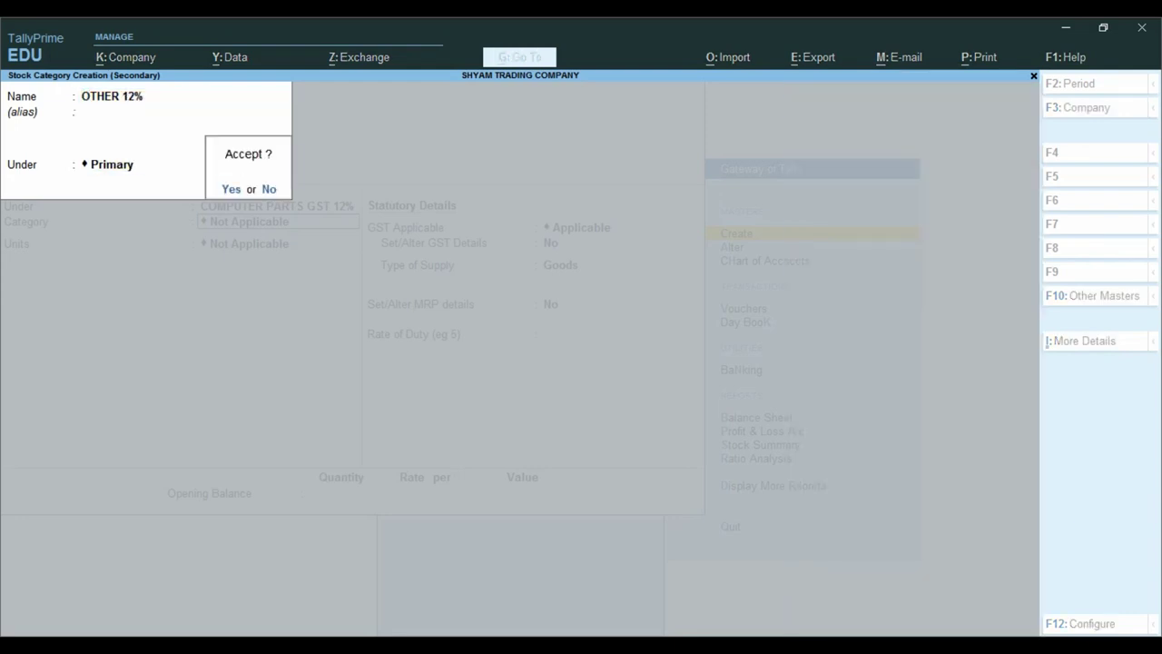
{"action": "key", "text": "Return"}
Set the cable's units to PCS, with alternate units Not Applicable and Set components (BOM) at No.
{"action": "key", "text": "Down"}
{"action": "key", "text": "Return"}
{"action": "key", "text": "Return"}
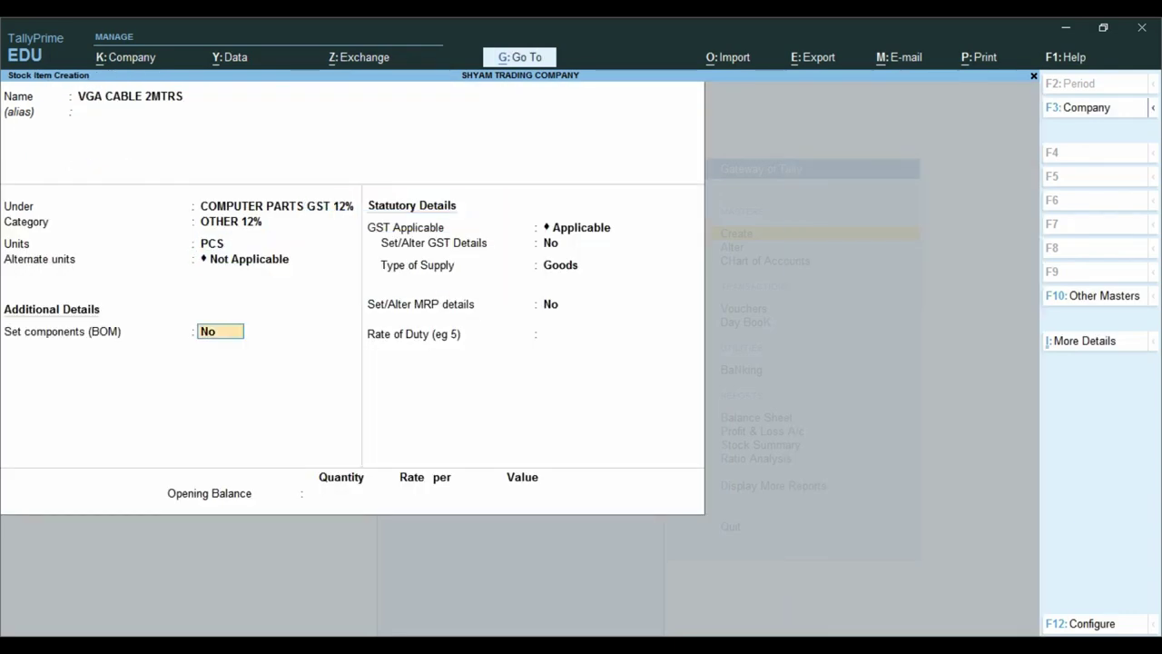
{"action": "key", "text": "Return"}
In the cable's GST details, enter the description CABLE and copy HSN/SAC 554114 from the invoice in Adobe Reader.
{"action": "type", "text": "y"}
{"action": "key", "text": "Return"}
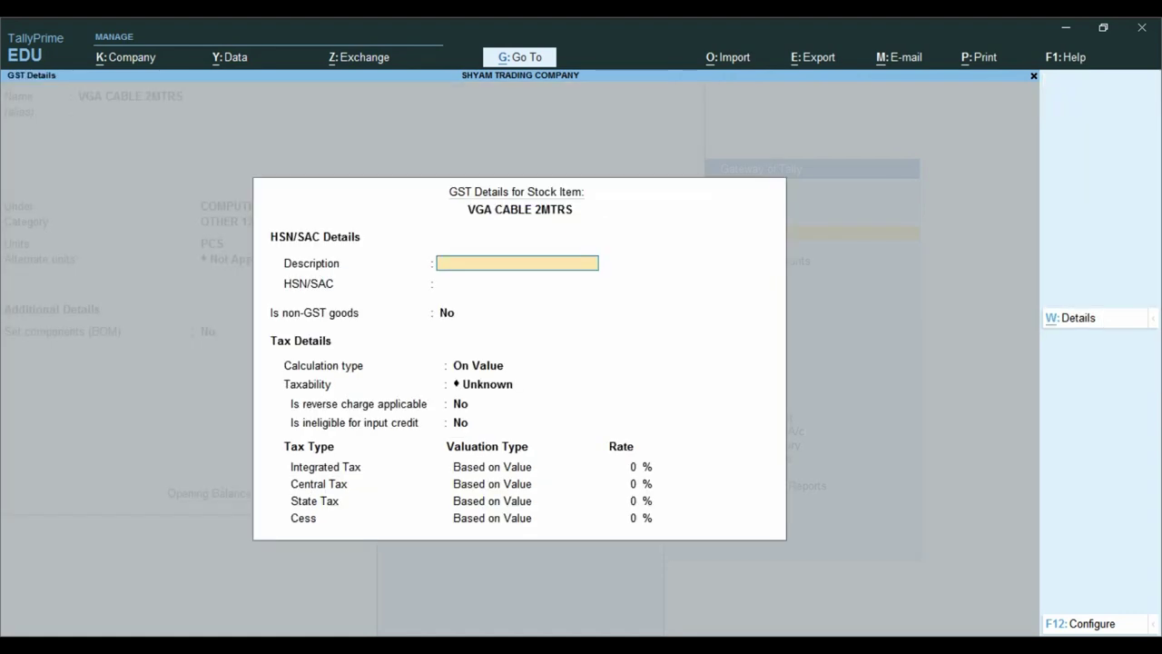
{"action": "type", "text": "CABLE"}
{"action": "key", "text": "Return"}
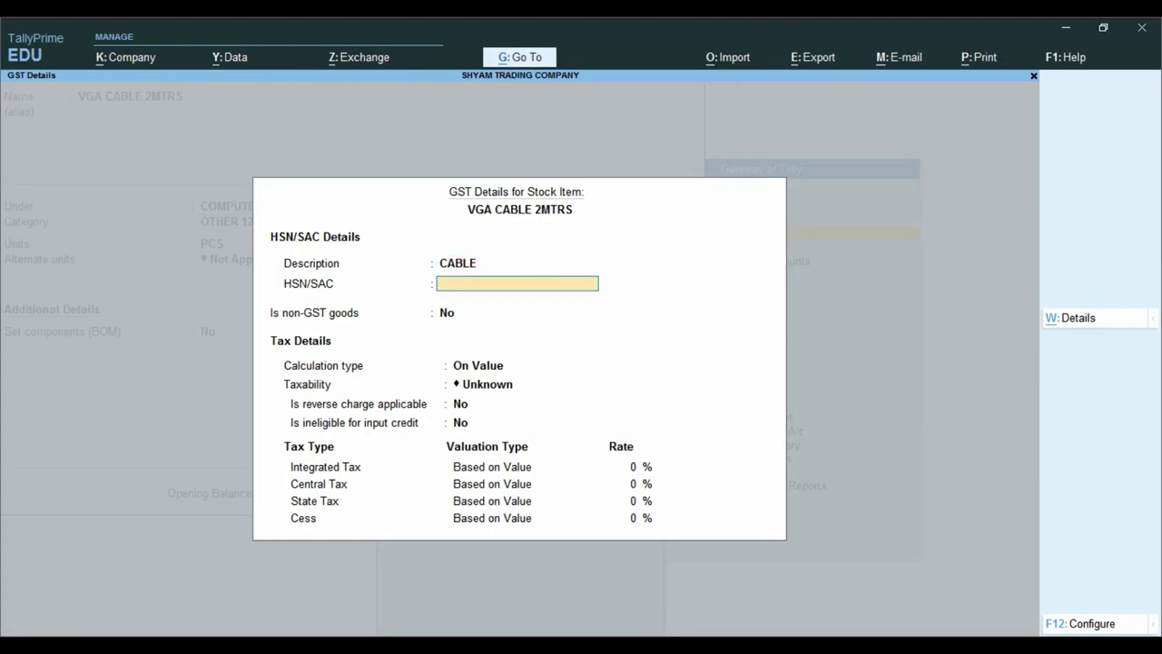
{"action": "key", "text": "alt+Tab"}
{"action": "left_click_drag", "start_coordinate": [404, 346], "coordinate": [444, 346]}
{"action": "key", "text": "ctrl+c"}
{"action": "key", "text": "alt+Tab"}
{"action": "key", "text": "ctrl+alt+v"}
{"action": "key", "text": "Return"}
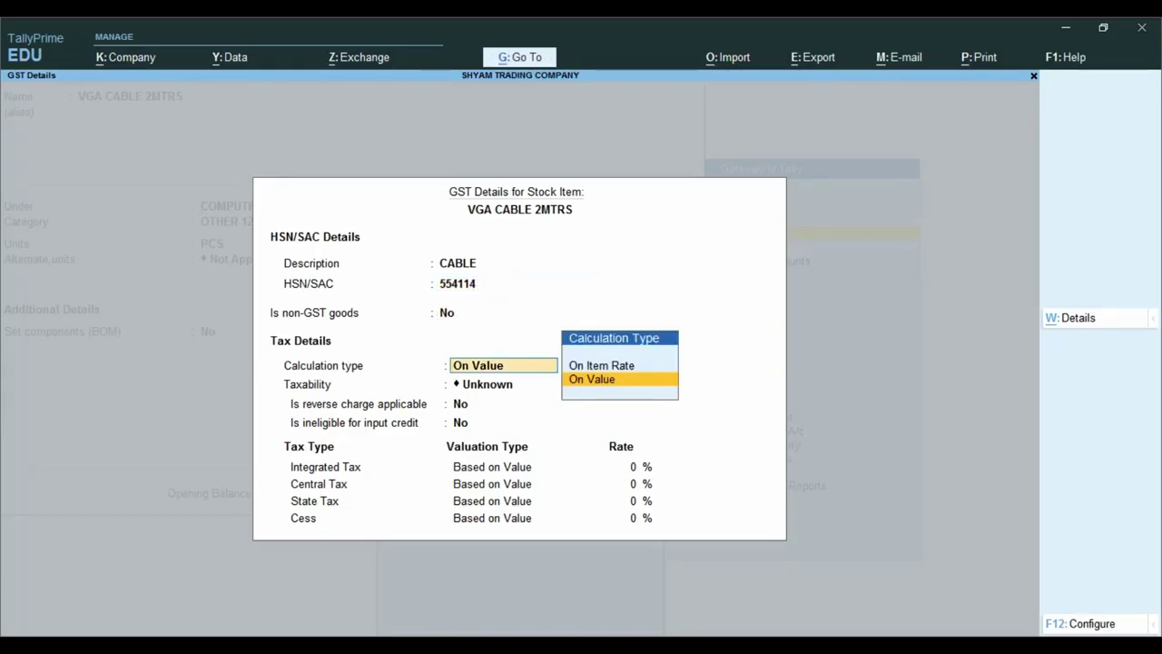
Make the cable Taxable, calculated On Value, and set its Integrated Tax to 12%.
{"action": "key", "text": "Return"}
{"action": "key", "text": "Down"}
{"action": "key", "text": "Down"}
{"action": "key", "text": "Down"}
{"action": "key", "text": "Return"}
{"action": "key", "text": "Return"}
{"action": "type", "text": "12"}
{"action": "key", "text": "Return"}
{"action": "key", "text": "Return"}
{"action": "key", "text": "Return"}
Save the VGA cable item with supply type Goods, MRP details at No and no opening balance.
{"action": "key", "text": "Return"}
{"action": "key", "text": "Return"}
{"action": "key", "text": "Return"}
{"action": "key", "text": "Return"}
{"action": "key", "text": "Return"}
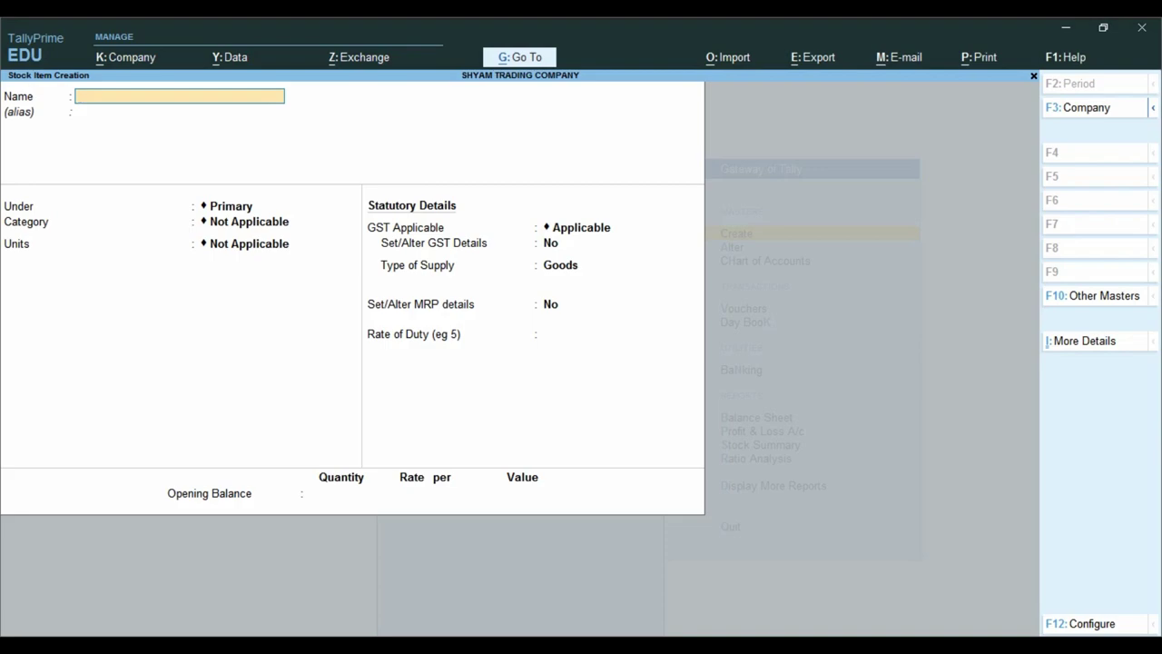
Review the invoice items in Adobe Reader, leave stock item creation in TallyPrime and start a new ledger.
{"action": "key", "text": "alt+Tab"}
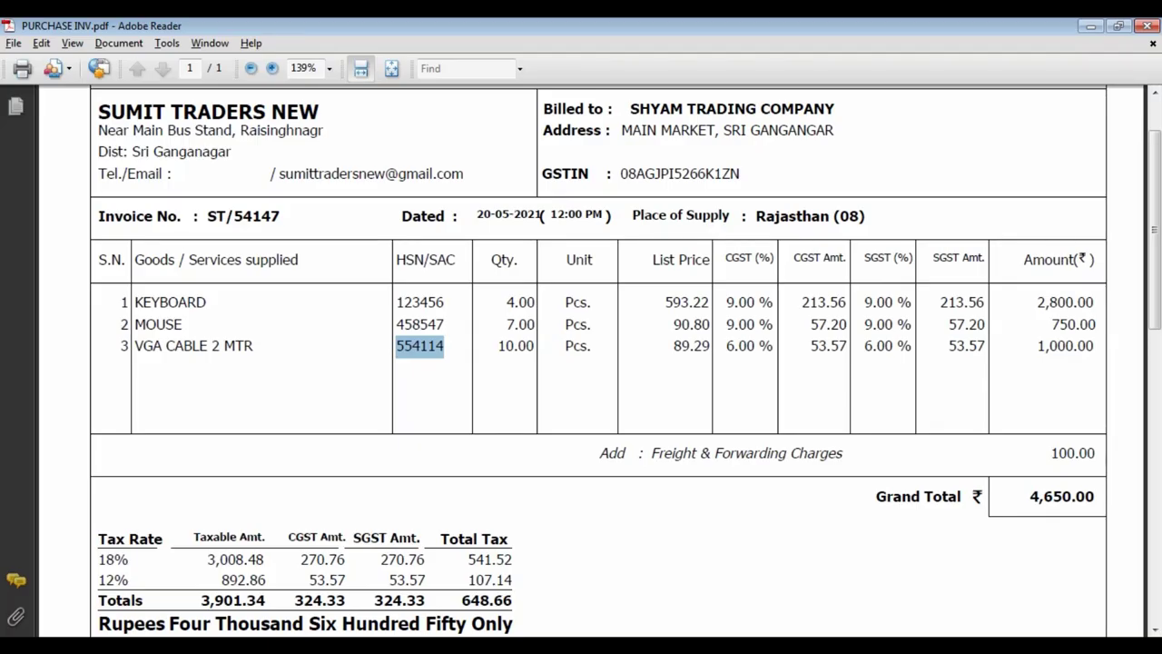
{"action": "key", "text": "alt+Tab"}
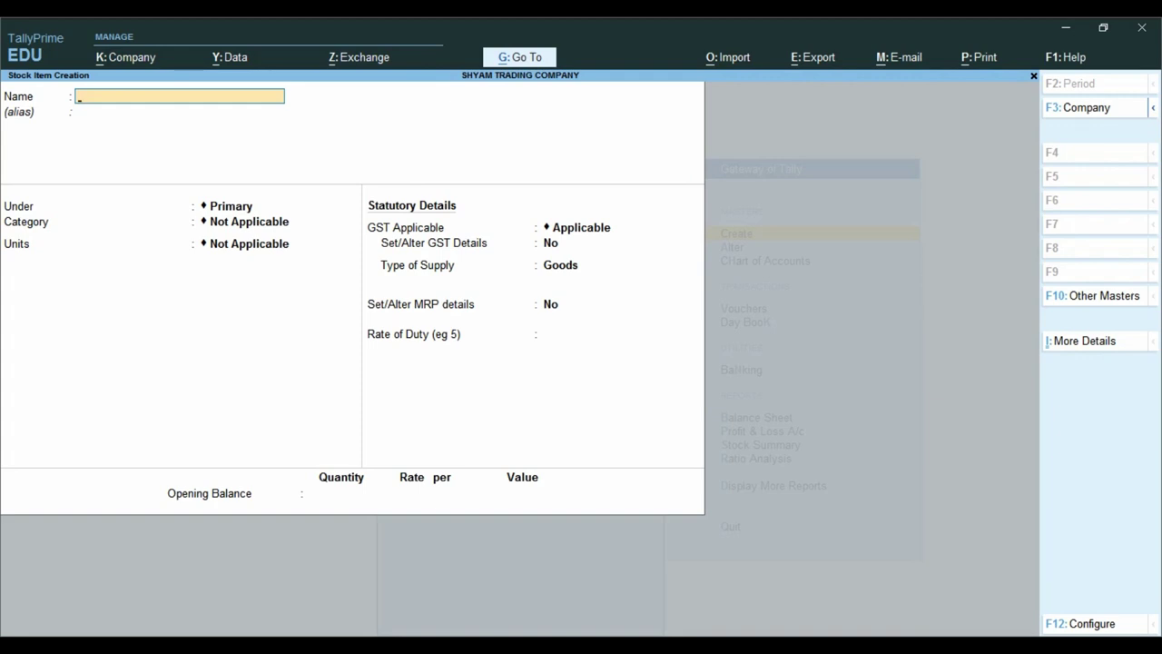
{"action": "key", "text": "Escape"}
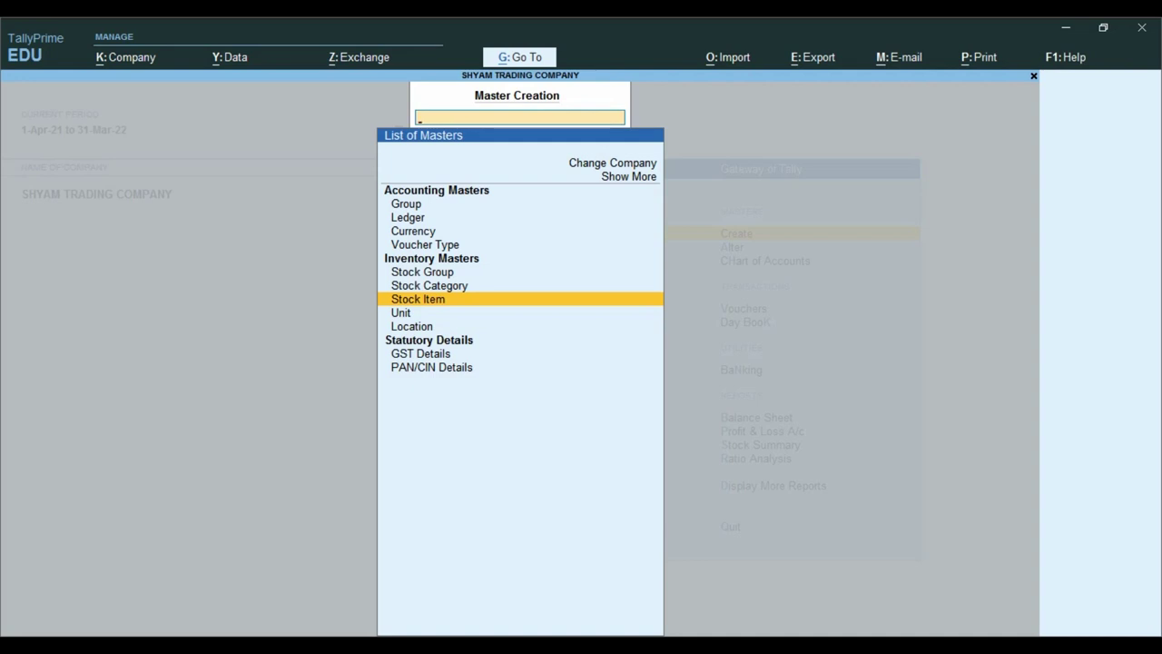
{"action": "key", "text": "Escape"}
{"action": "key", "text": "Return"}
{"action": "type", "text": "l"}
{"action": "key", "text": "Return"}
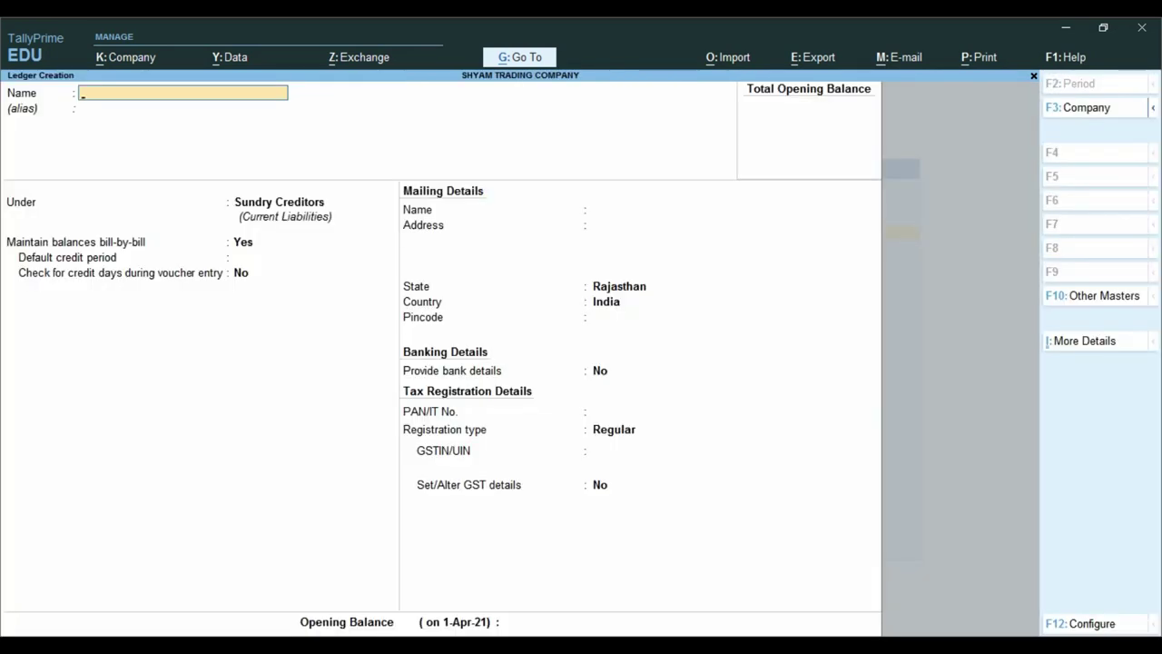
Name the new ledger COMPUTER PARTS GST 18% PUR and leave the alias blank.
{"action": "type", "text": "COMPUTER PA"}
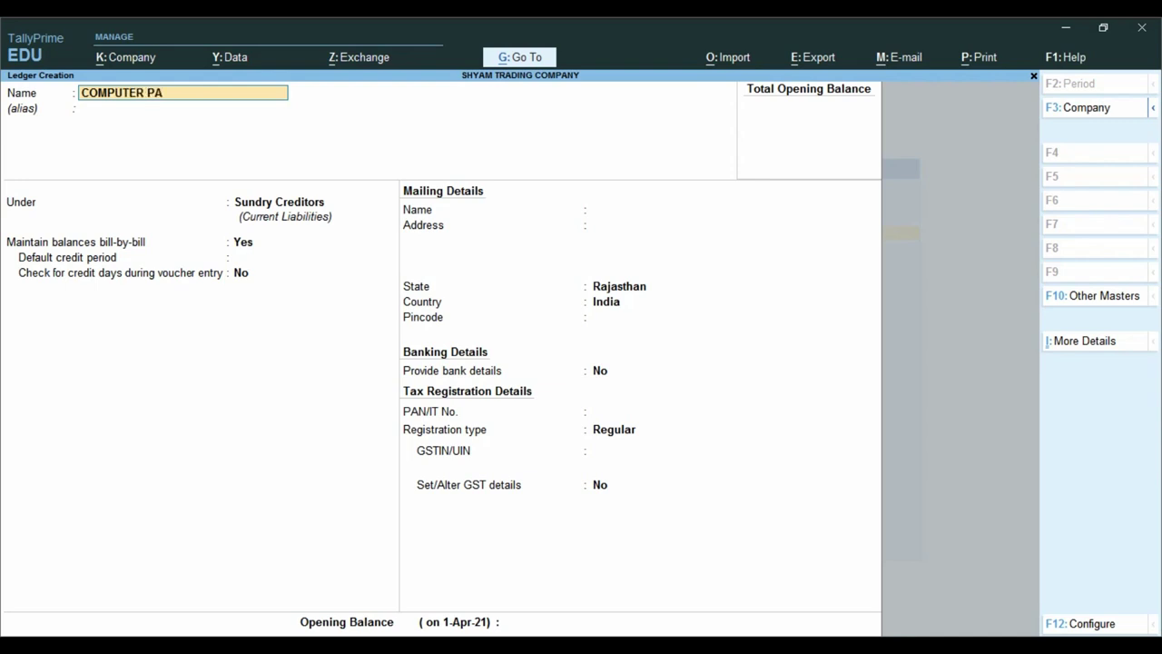
{"action": "type", "text": "RTS GST 18% PUR"}
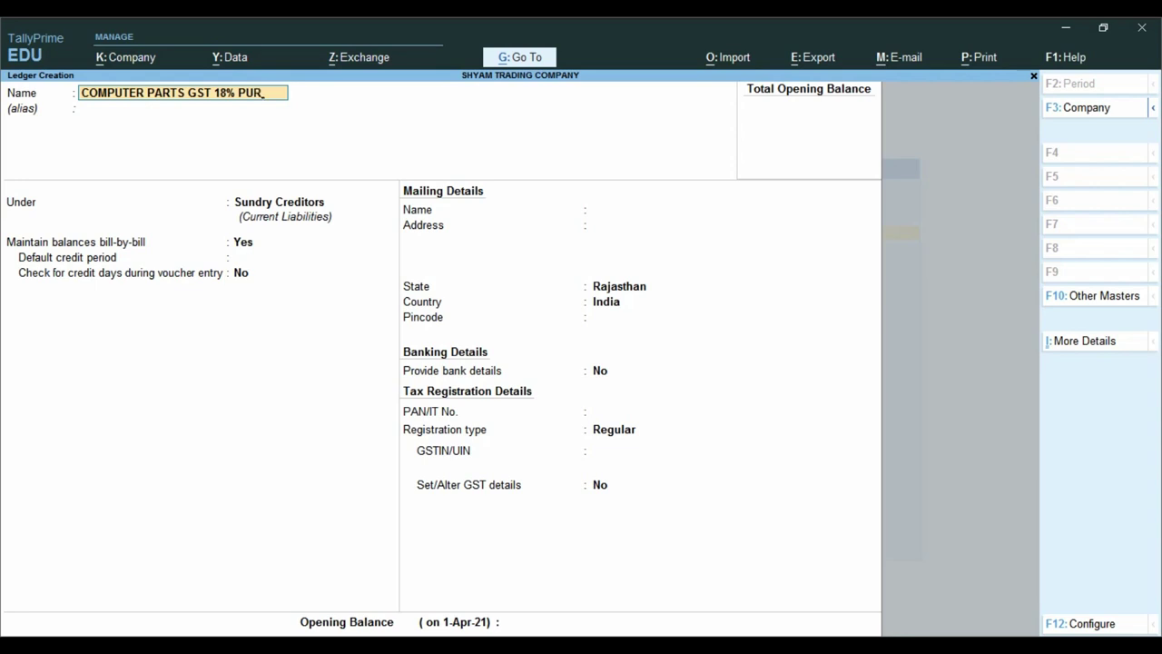
{"action": "key", "text": "ctrl"}
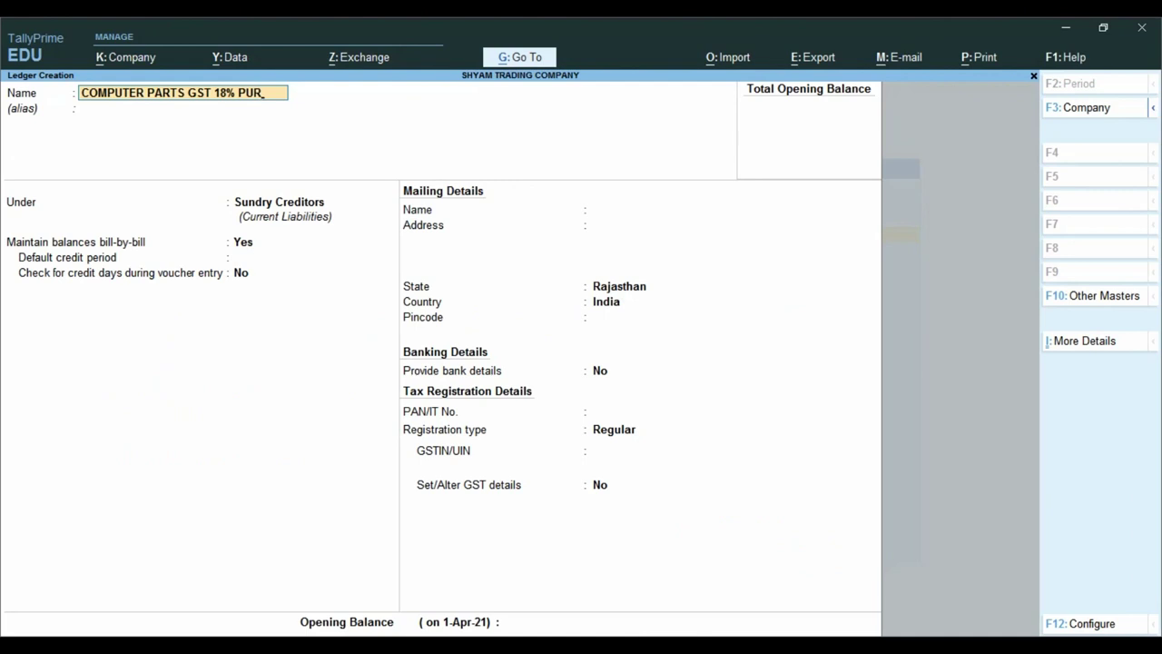
{"action": "key", "text": "Return"}
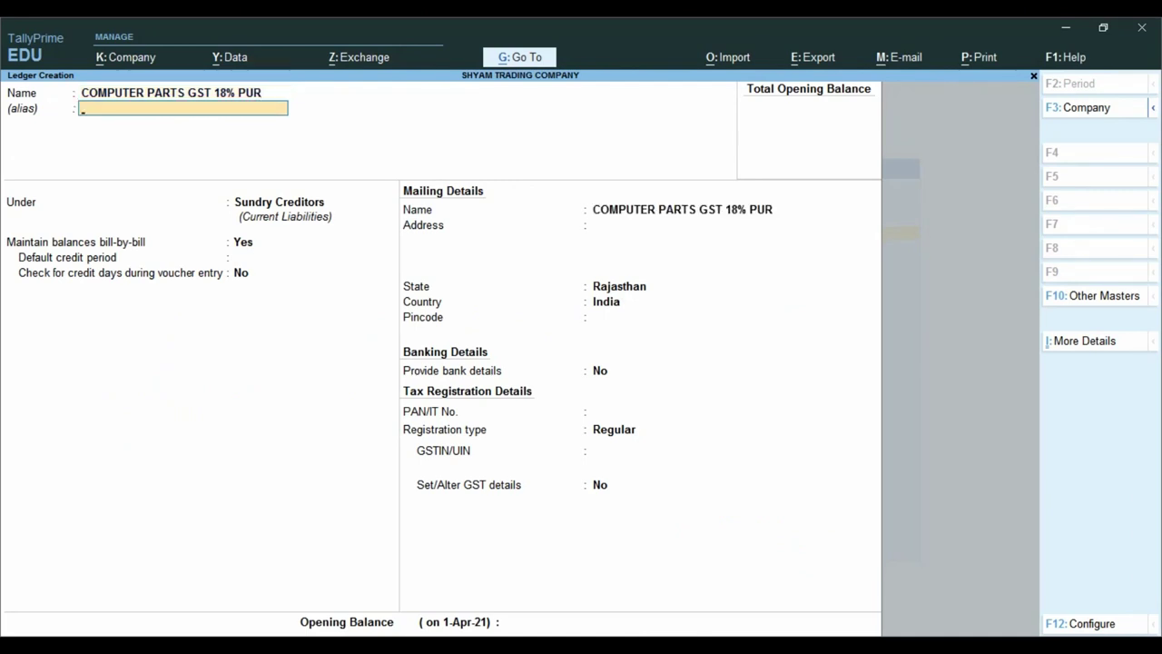
{"action": "key", "text": "Return"}
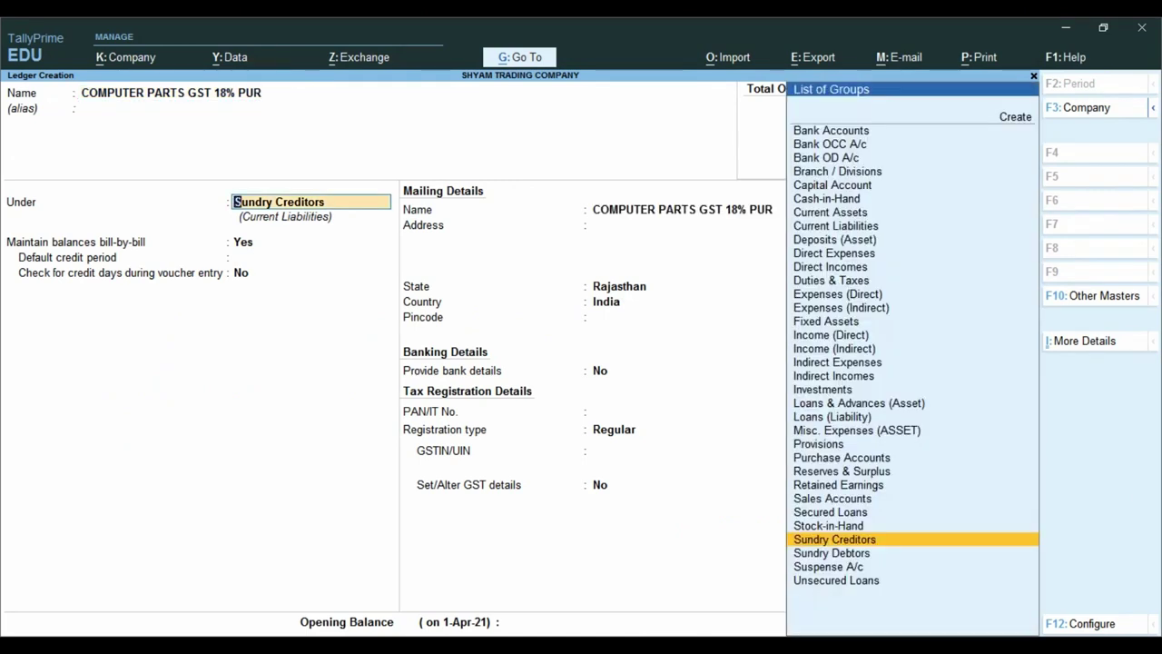
Place the ledger under Purchase Accounts with ledger type Not Applicable and GST Applicable.
{"action": "type", "text": "PUR"}
{"action": "key", "text": "Return"}
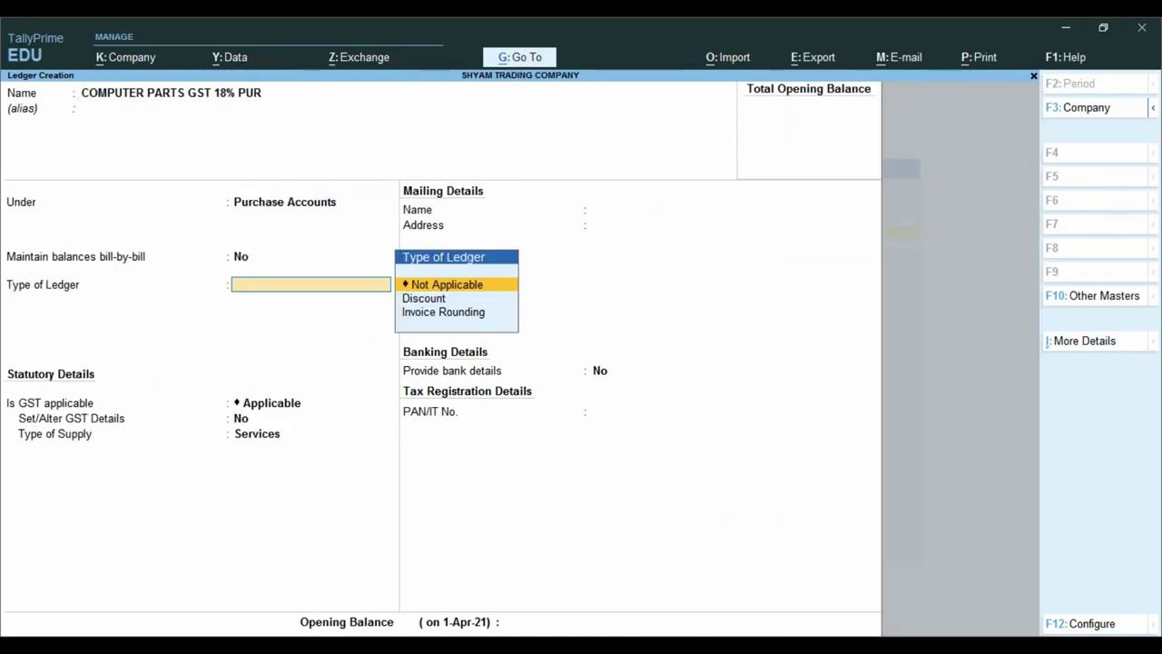
{"action": "key", "text": "Return"}
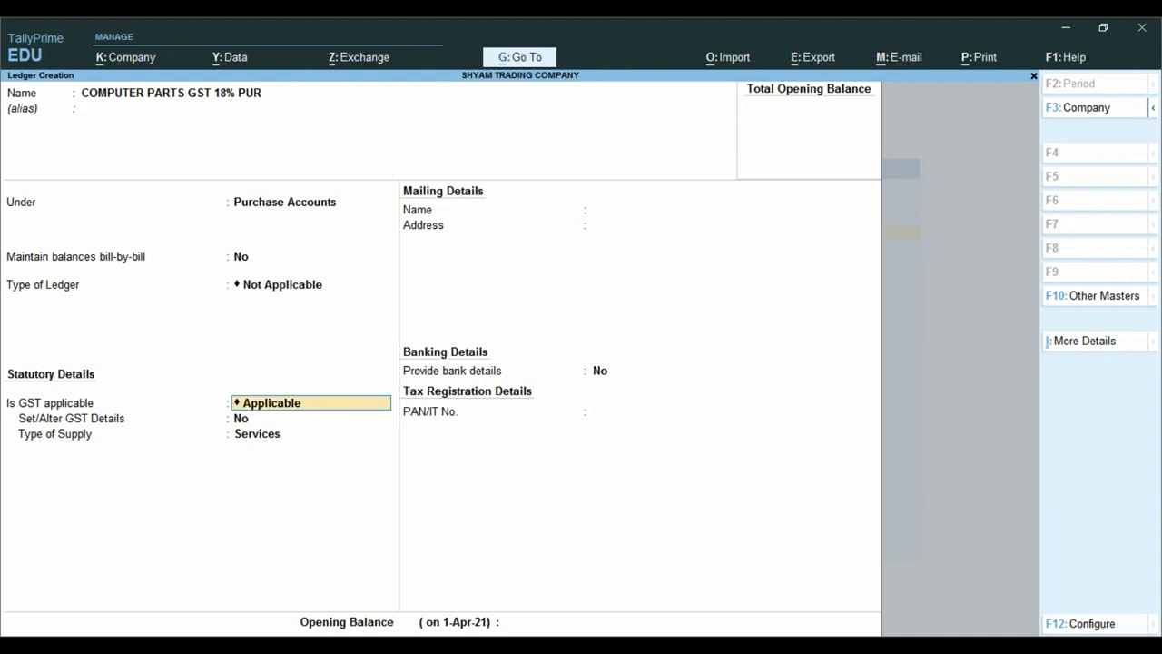
{"action": "key", "text": "Return"}
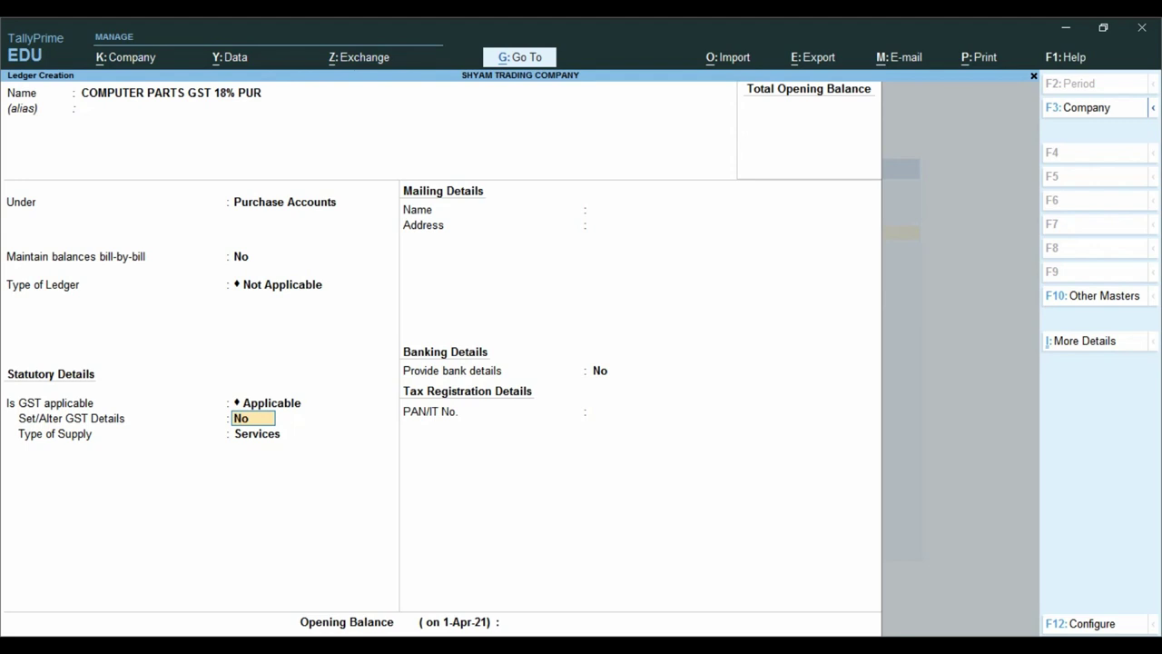
Try defining the ledger's GST details as Purchase Taxable with 18% Integrated Tax.
{"action": "key", "text": "y"}
{"action": "key", "text": "Return"}
{"action": "key", "text": "Return"}
{"action": "key", "text": "Return"}
{"action": "key", "text": "Return"}
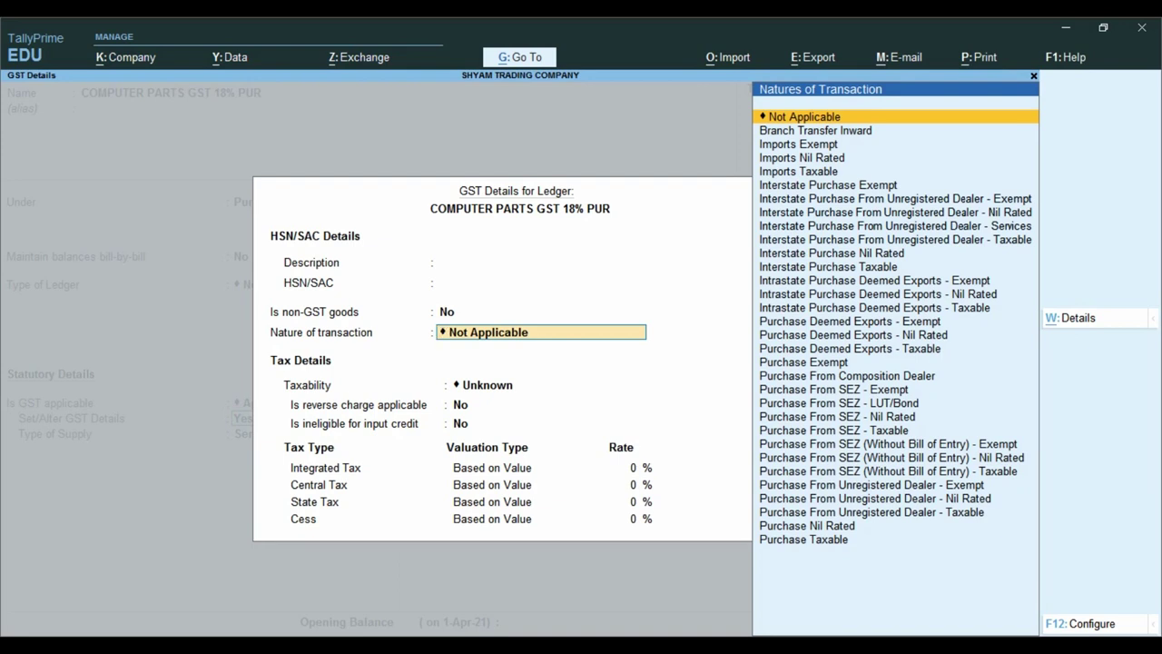
{"action": "type", "text": "PUR"}
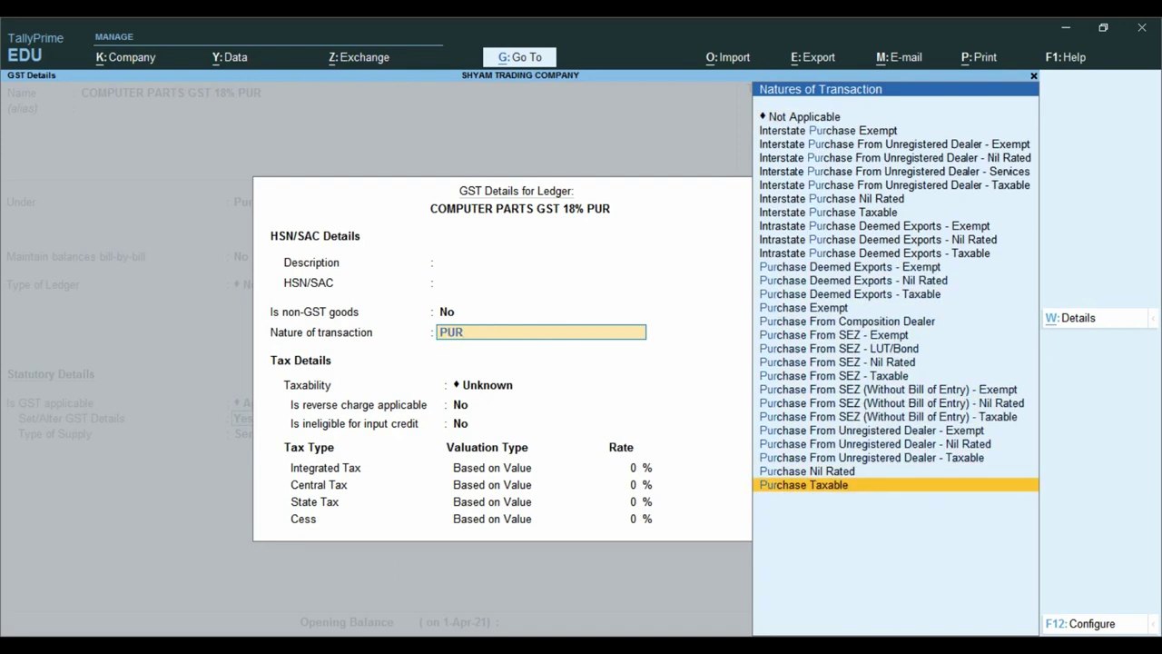
{"action": "key", "text": "Return"}
{"action": "key", "text": "Return"}
{"action": "key", "text": "Return"}
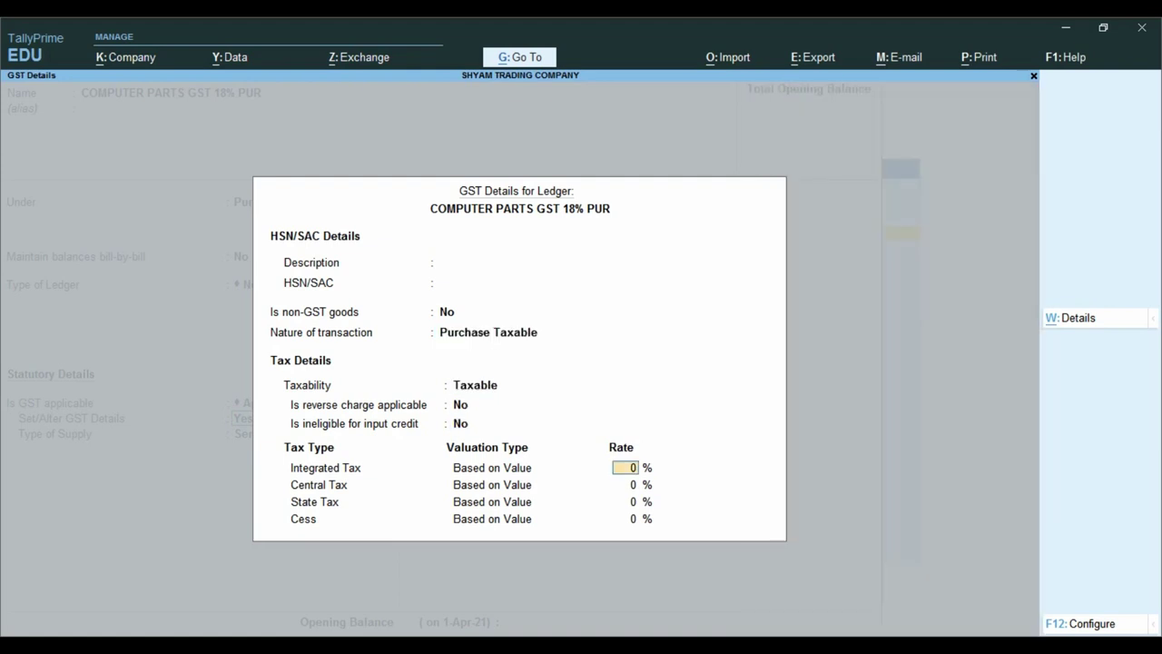
{"action": "type", "text": "18"}
{"action": "key", "text": "Return"}
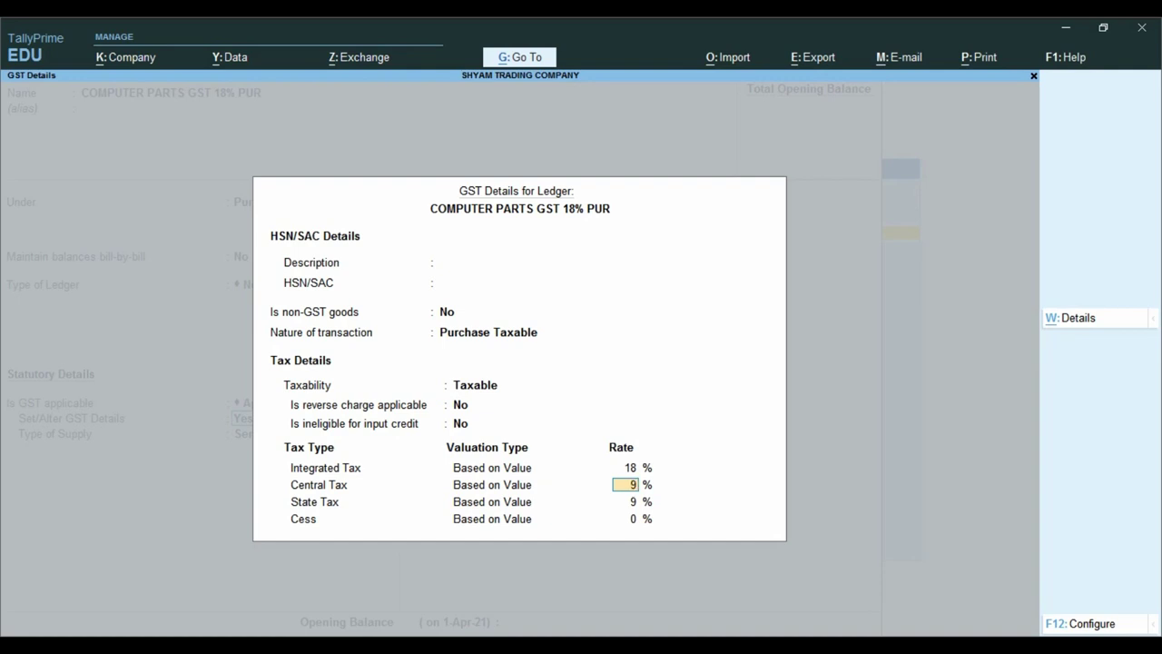
{"action": "key", "text": "Escape"}
{"action": "key", "text": "Return"}
Set Set/Alter GST Details to No, choose Goods as the supply type, and save the 18% purchase ledger without bank details.
{"action": "type", "text": "No"}
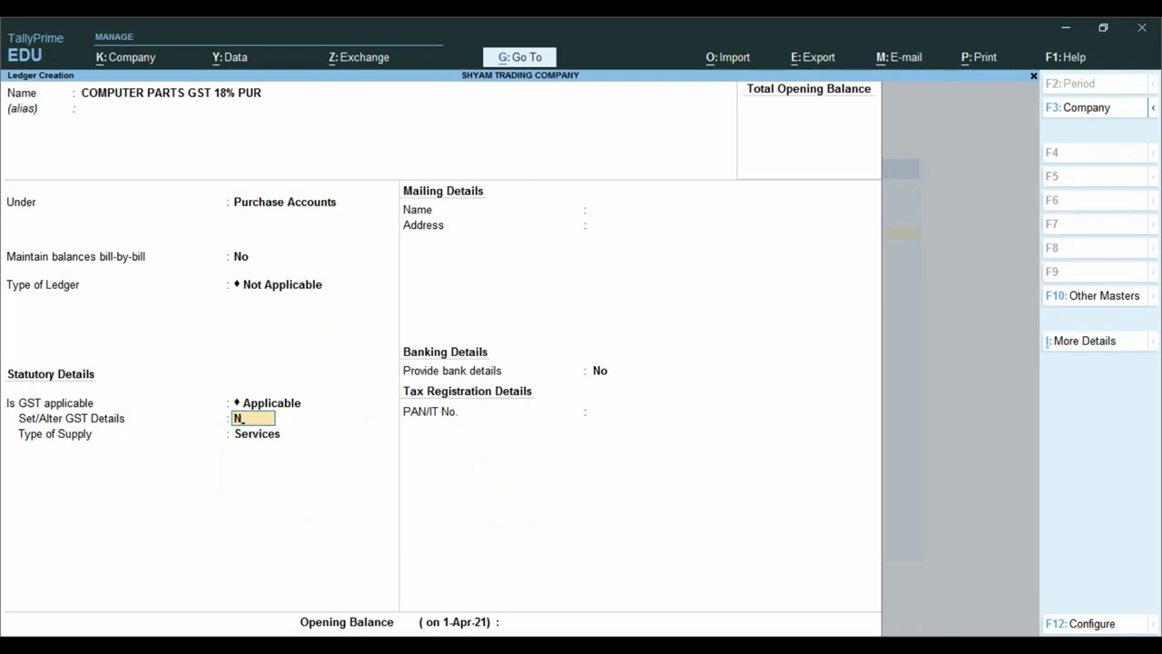
{"action": "key", "text": "Return"}
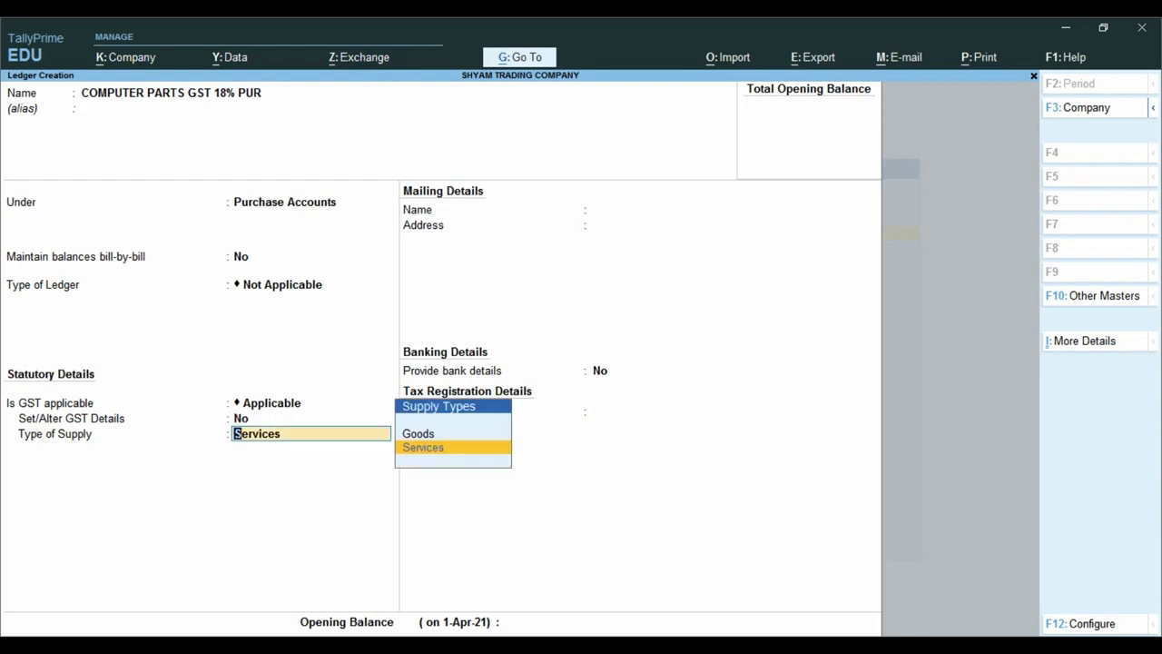
{"action": "key", "text": "Up"}
{"action": "key", "text": "Return"}
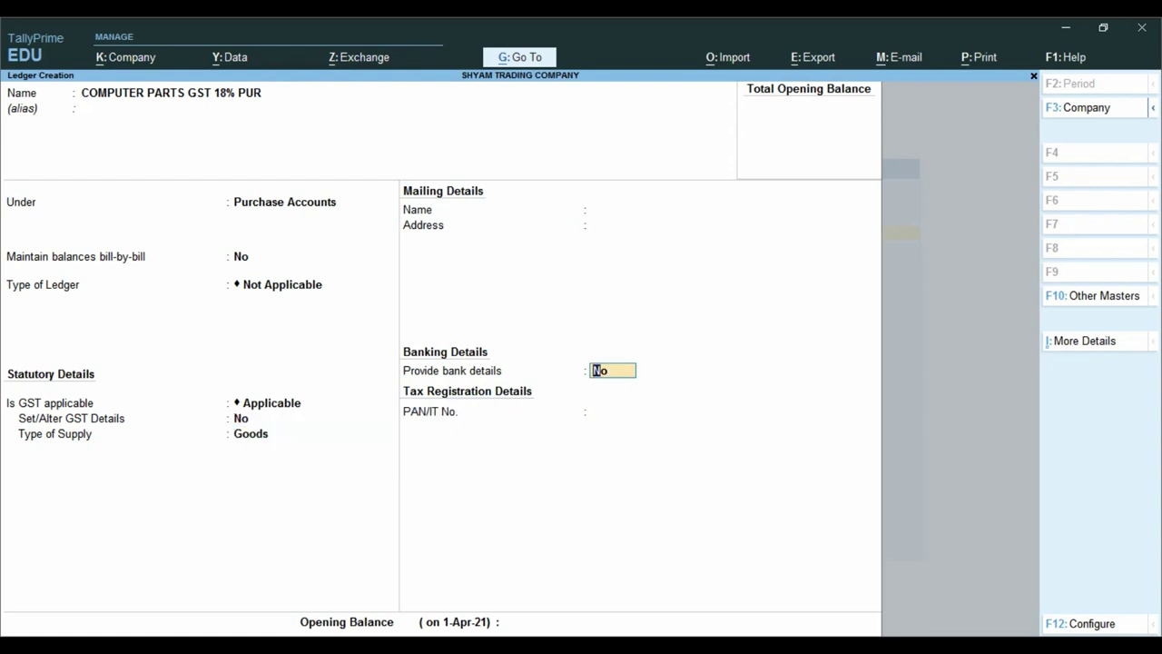
{"action": "key", "text": "Return"}
{"action": "key", "text": "Return"}
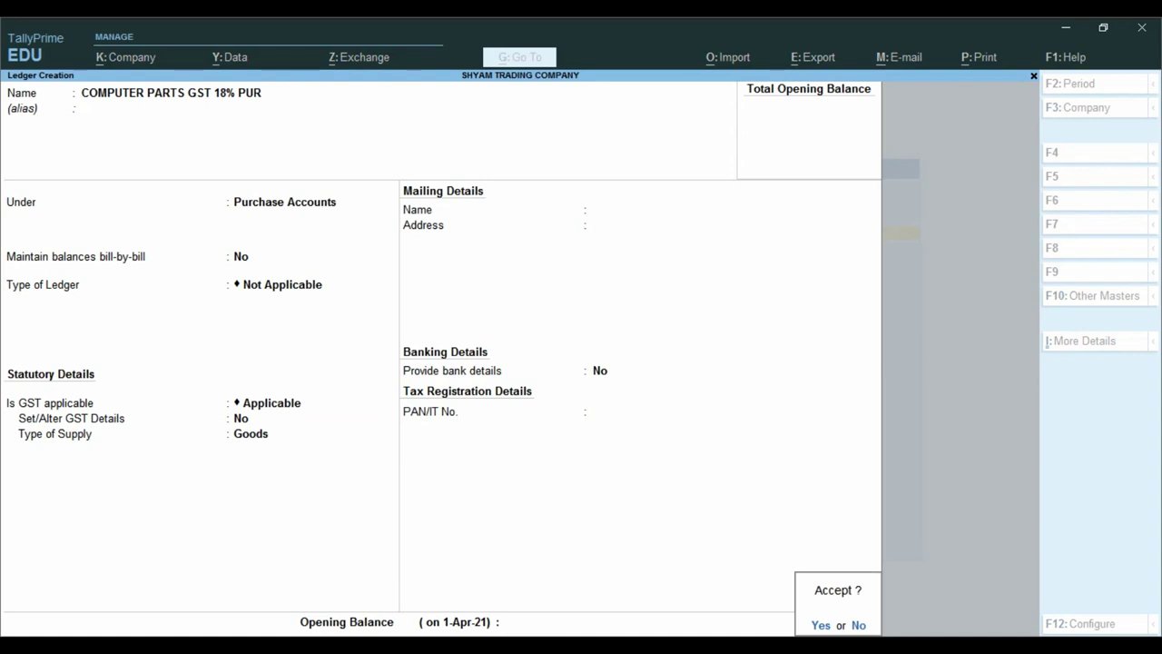
{"action": "key", "text": "Return"}
Reuse the previous ledger name for a second ledger, edited to COMPUTER PARTS GST 12% PUR, with no alias.
{"action": "key", "text": "ctrl+r"}
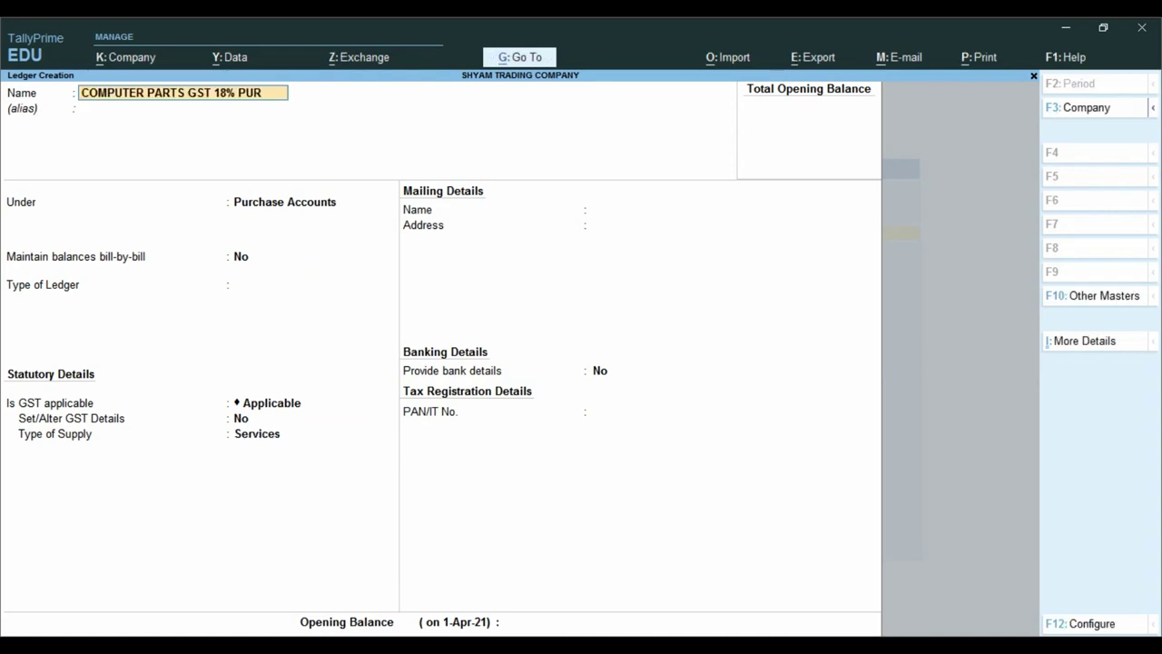
{"action": "key", "text": "BackSpace"}
{"action": "key", "text": "BackSpace"}
{"action": "key", "text": "BackSpace"}
{"action": "key", "text": "BackSpace"}
{"action": "key", "text": "BackSpace"}
{"action": "key", "text": "BackSpace"}
{"action": "type", "text": "2% PUR"}
{"action": "key", "text": "Return"}
{"action": "key", "text": "Return"}
Keep the 12% ledger under Purchase Accounts, type Not Applicable, GST Applicable without GST details, and set its supply type to Goods.
{"action": "key", "text": "Return"}
{"action": "key", "text": "Return"}
{"action": "key", "text": "Return"}
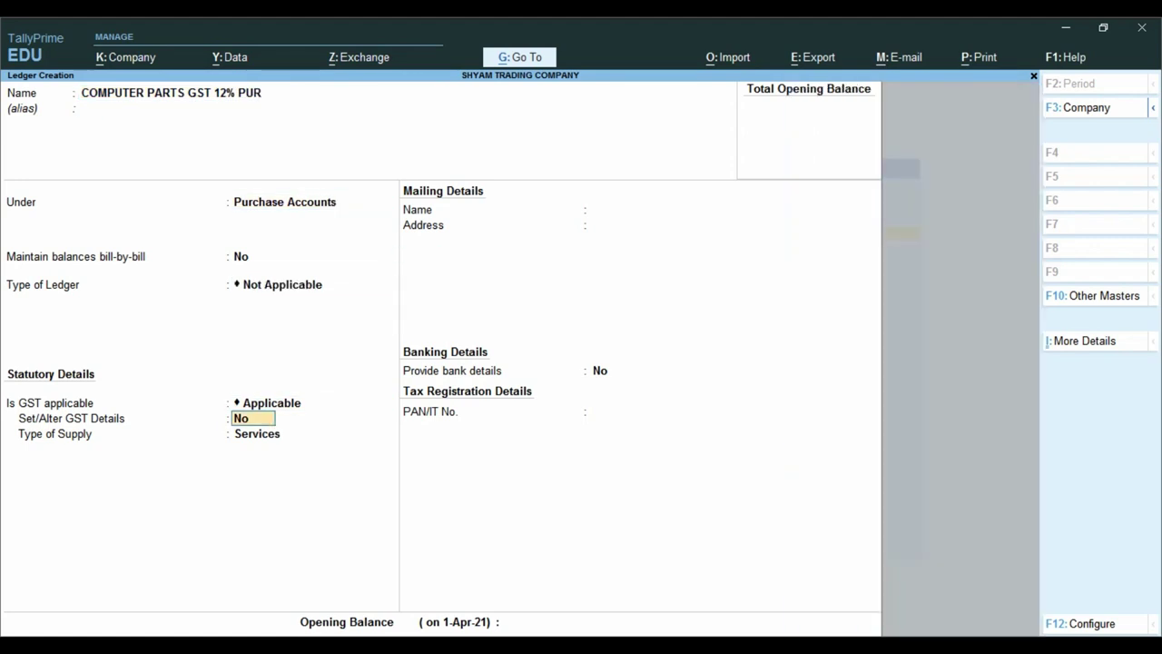
{"action": "key", "text": "Return"}
{"action": "key", "text": "Up"}
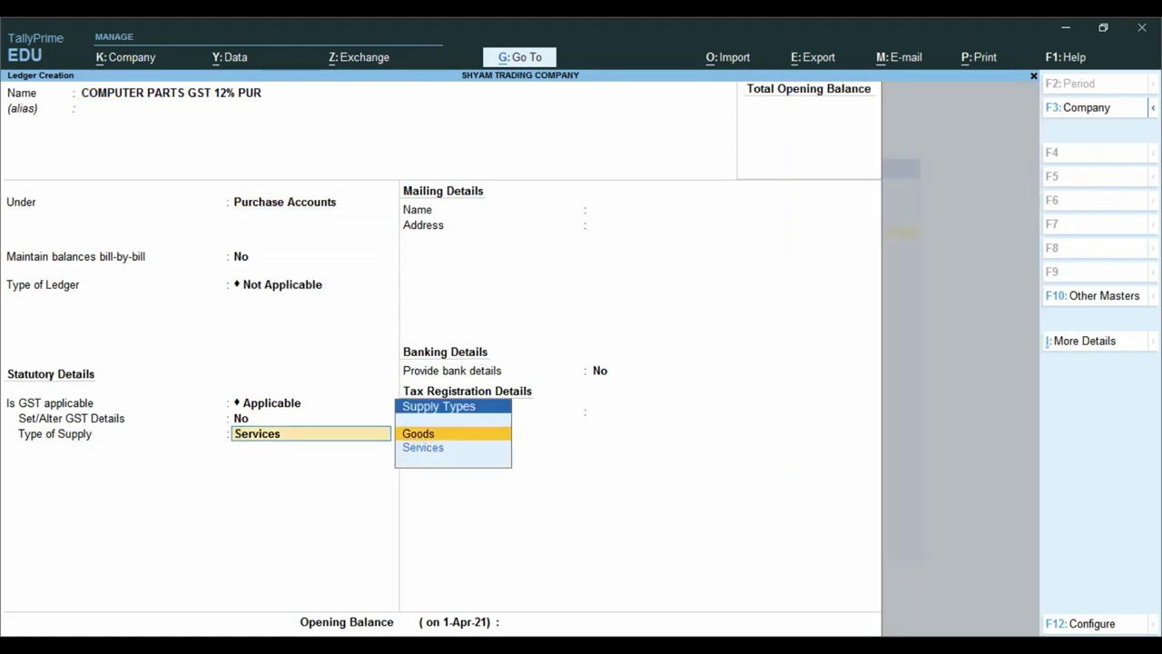
{"action": "key", "text": "Return"}
{"action": "key", "text": "ctrl"}
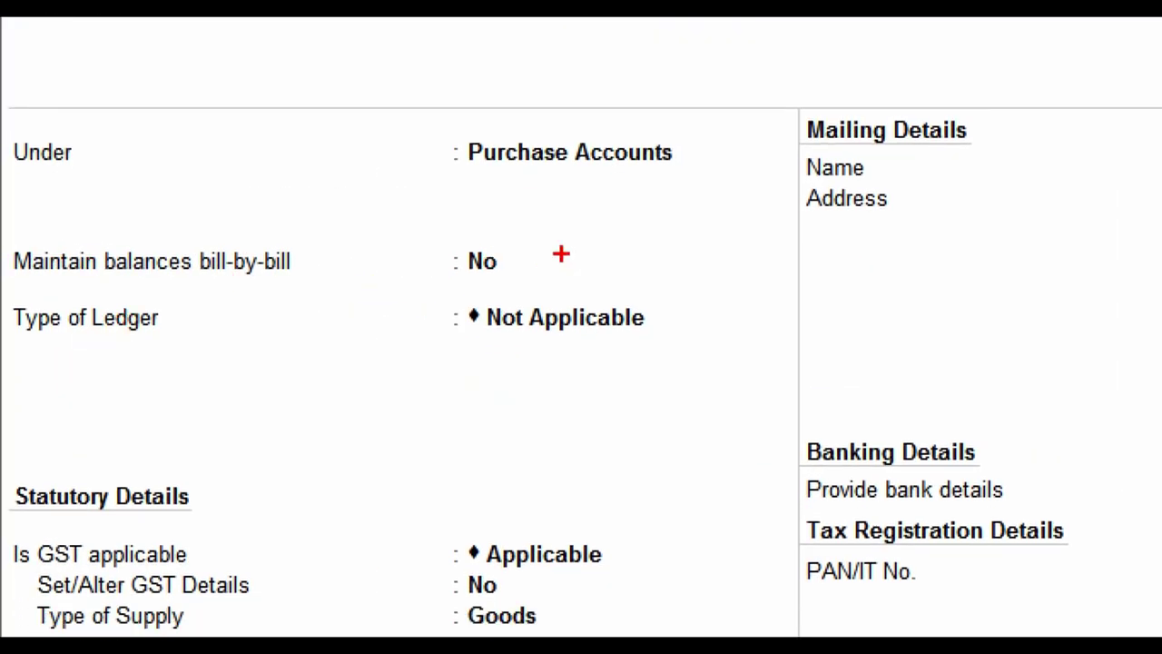
Save the COMPUTER PARTS GST 12% PUR ledger without bank details or an opening balance.
{"action": "left_click_drag", "start_coordinate": [414, 233], "coordinate": [549, 277]}
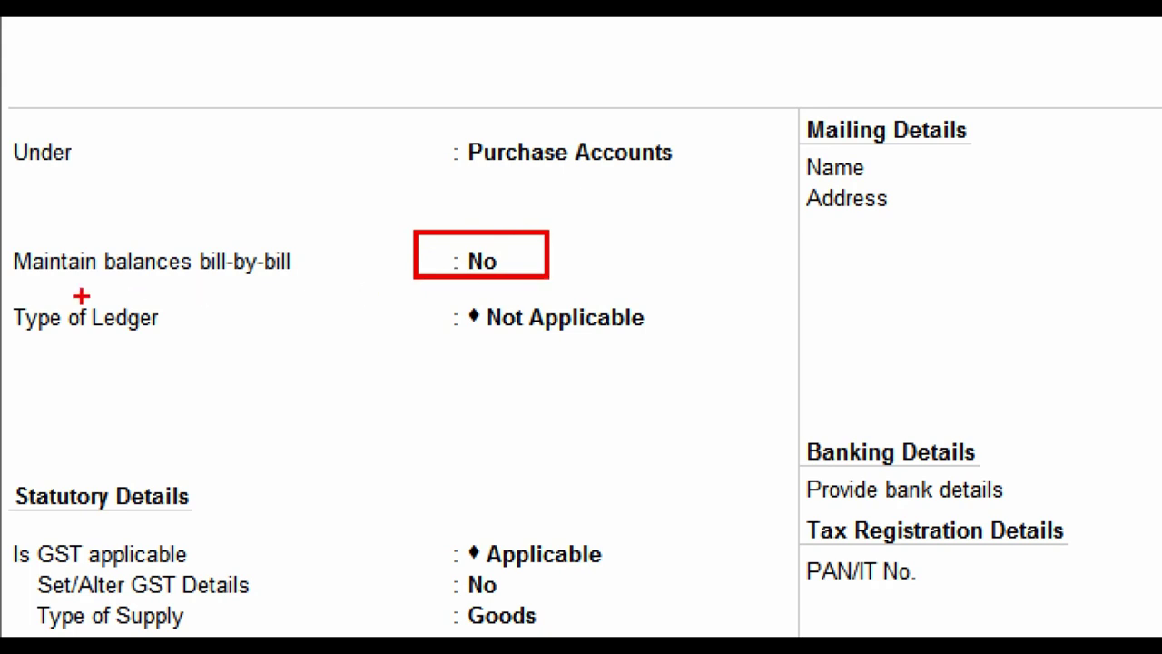
{"action": "mouse_move", "coordinate": [2, 298]}
{"action": "left_mouse_down"}
{"action": "mouse_move", "coordinate": [553, 357]}
{"action": "mouse_move", "coordinate": [726, 354]}
{"action": "left_mouse_up"}
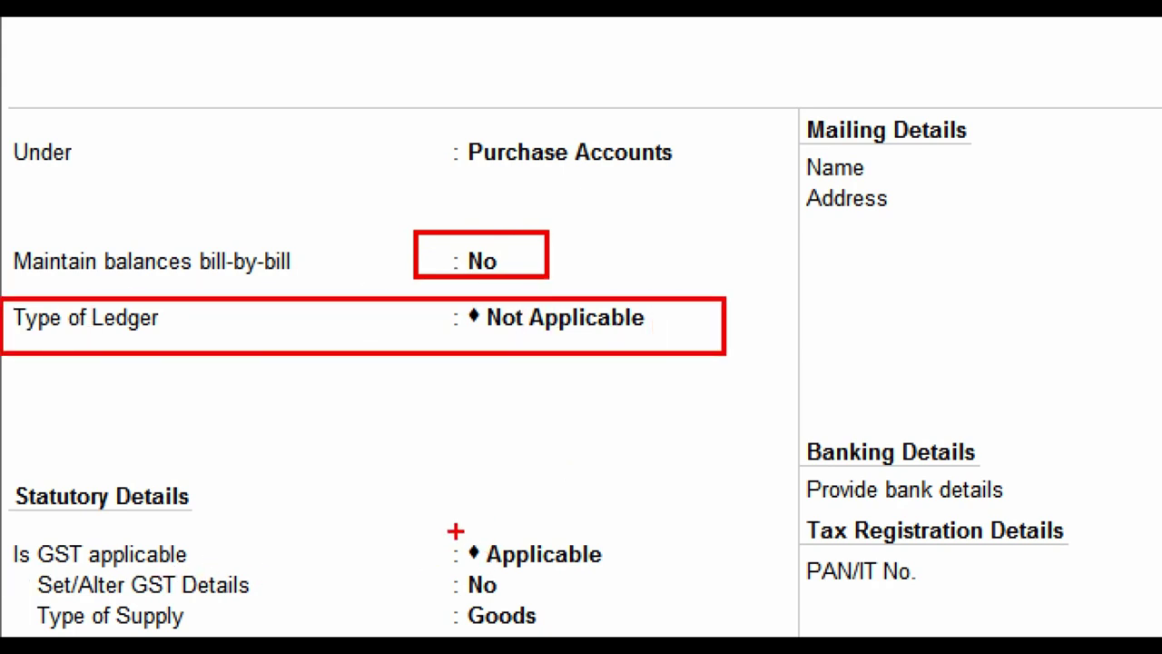
{"action": "mouse_move", "coordinate": [422, 532]}
{"action": "left_mouse_down"}
{"action": "mouse_move", "coordinate": [470, 559]}
{"action": "mouse_move", "coordinate": [673, 572]}
{"action": "left_mouse_up"}
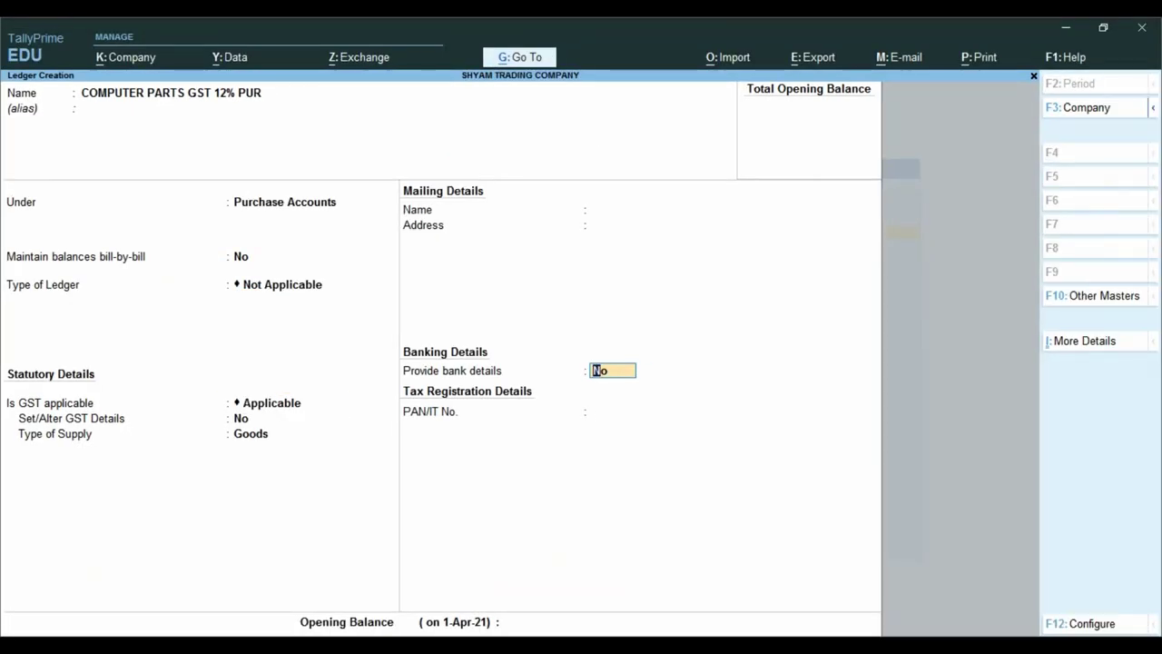
{"action": "key", "text": "Return"}
{"action": "key", "text": "Return"}
{"action": "key", "text": "Return"}
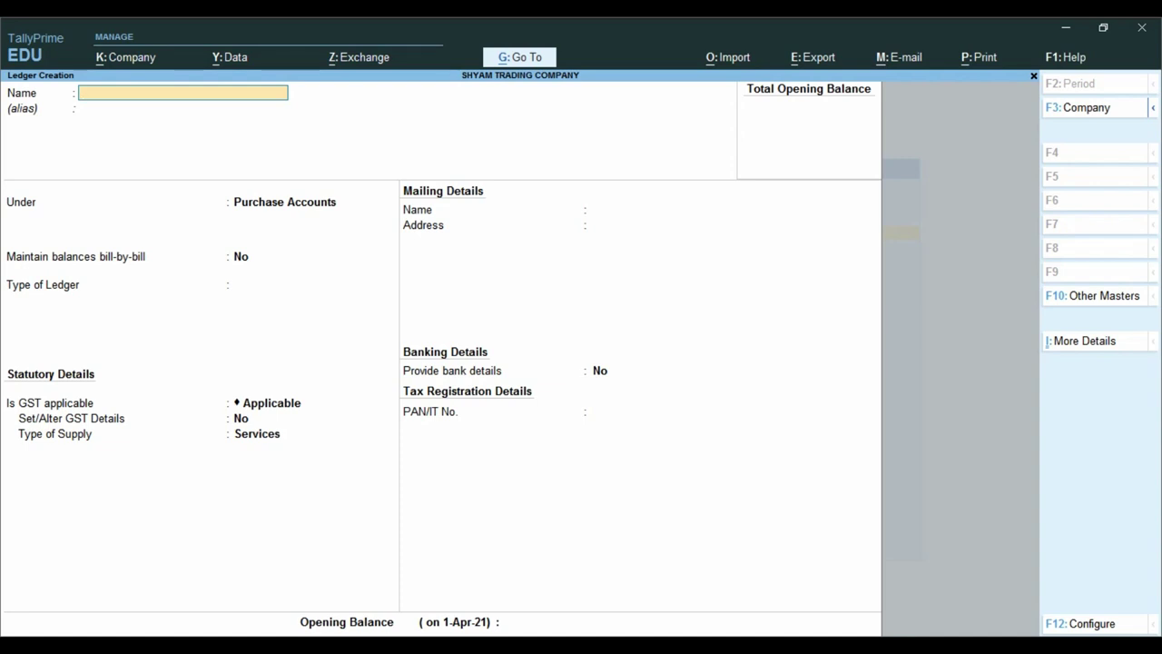
Name a new ledger CGST TAX with no alias and place it under Duties & Taxes.
{"action": "type", "text": "CGST TAX"}
{"action": "key", "text": "Return"}
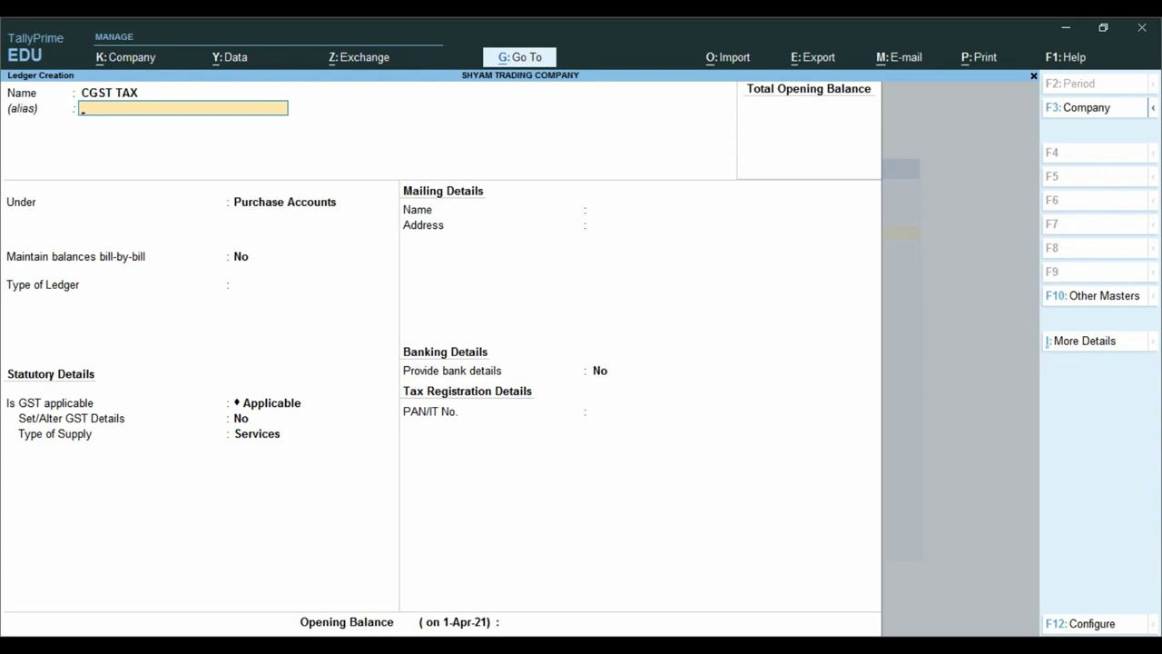
{"action": "key", "text": "Return"}
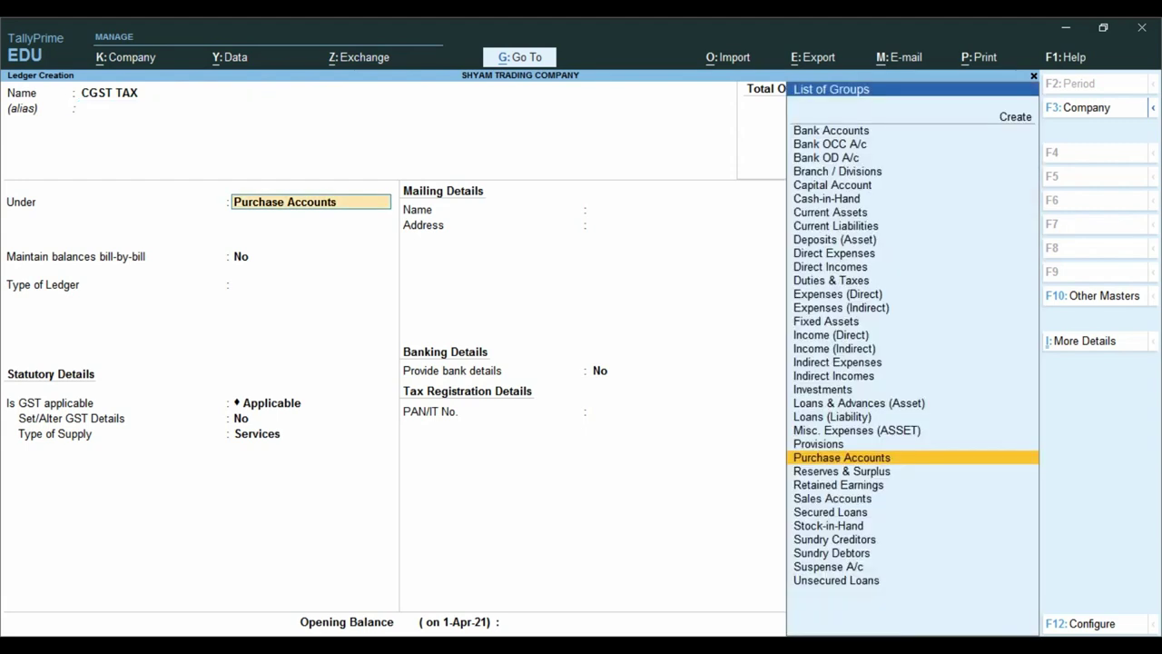
{"action": "type", "text": "DU"}
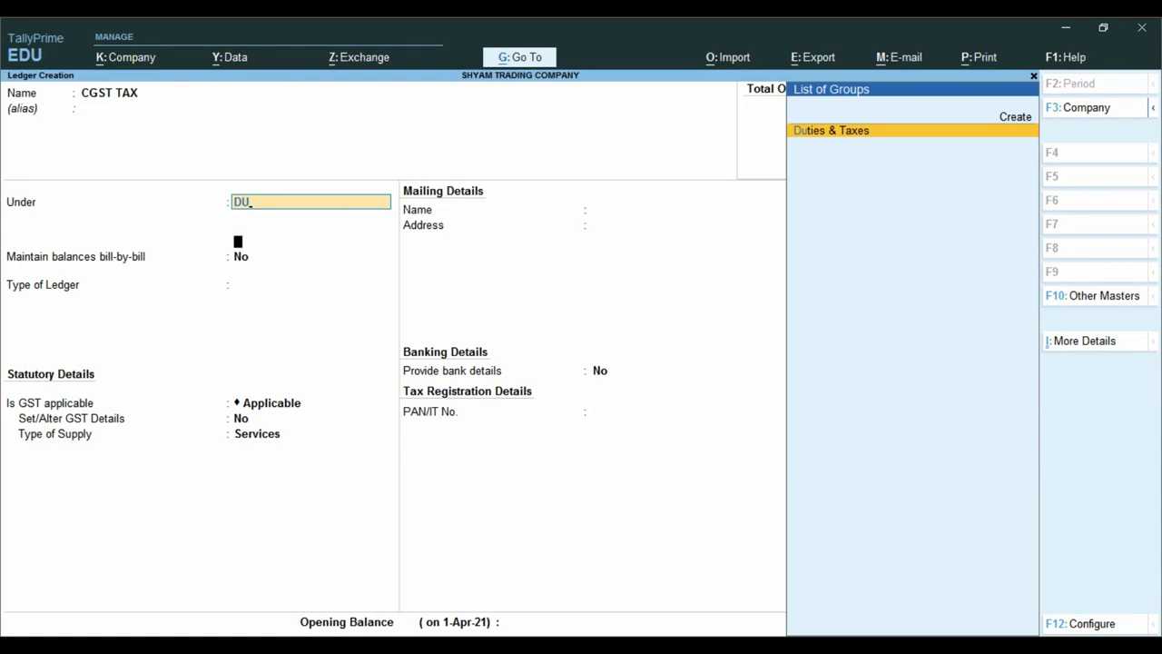
{"action": "key", "text": "Return"}
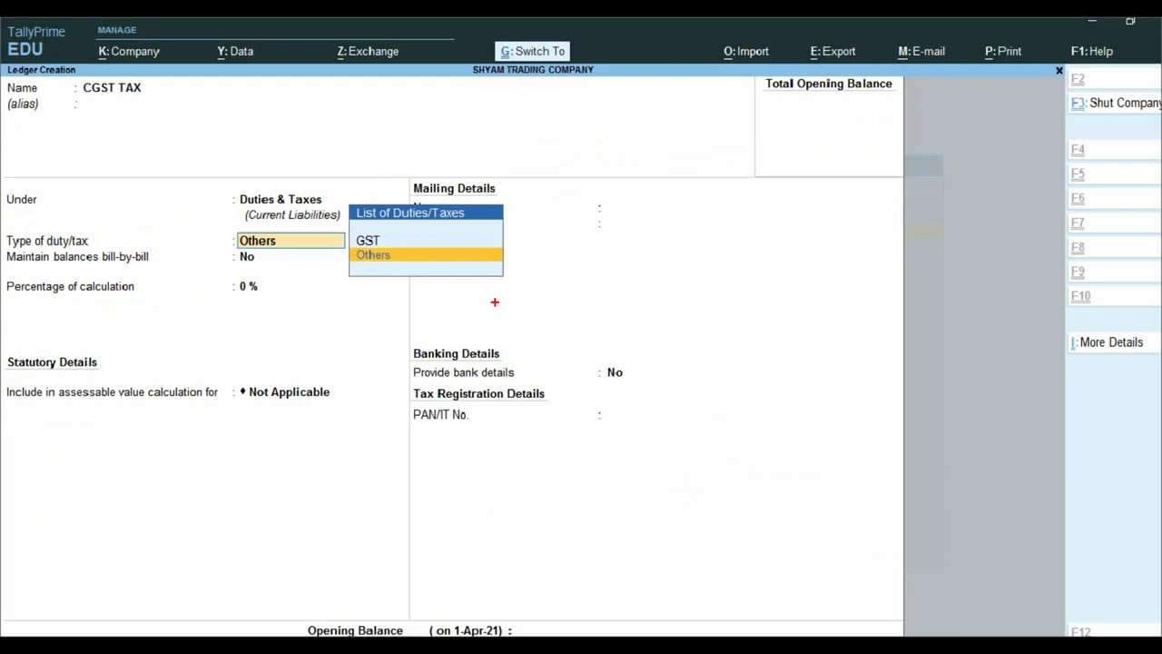
Set the CGST ledger's duty type to GST and tax type to Central Tax, without bill-by-bill balances.
{"action": "key", "text": "Up"}
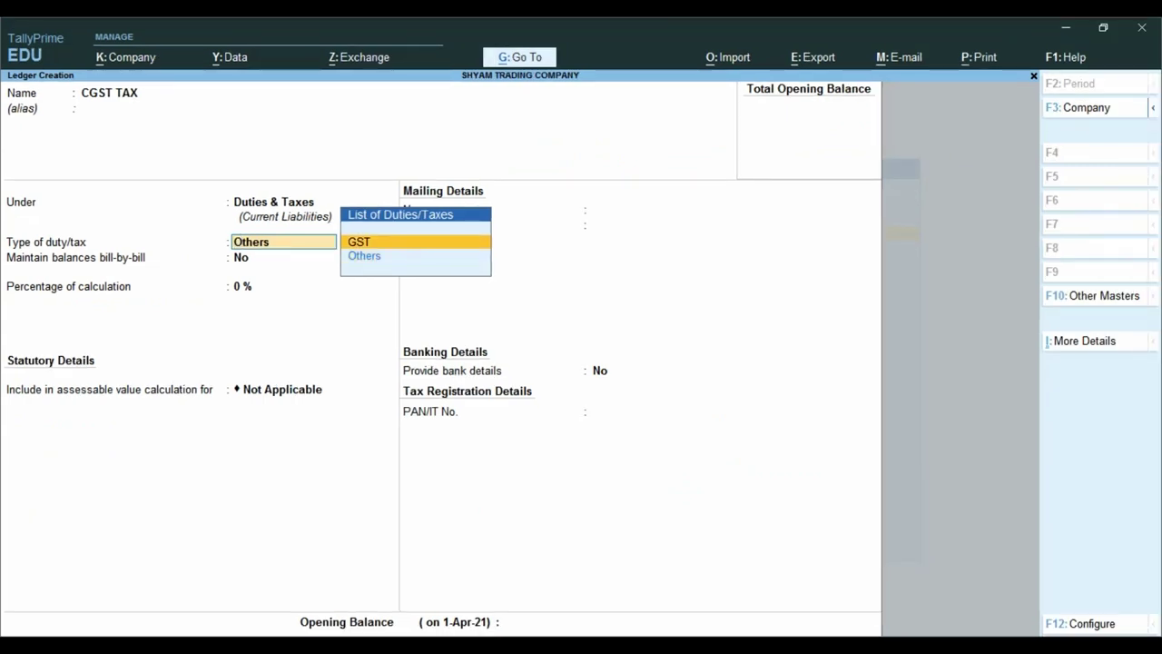
{"action": "key", "text": "Return"}
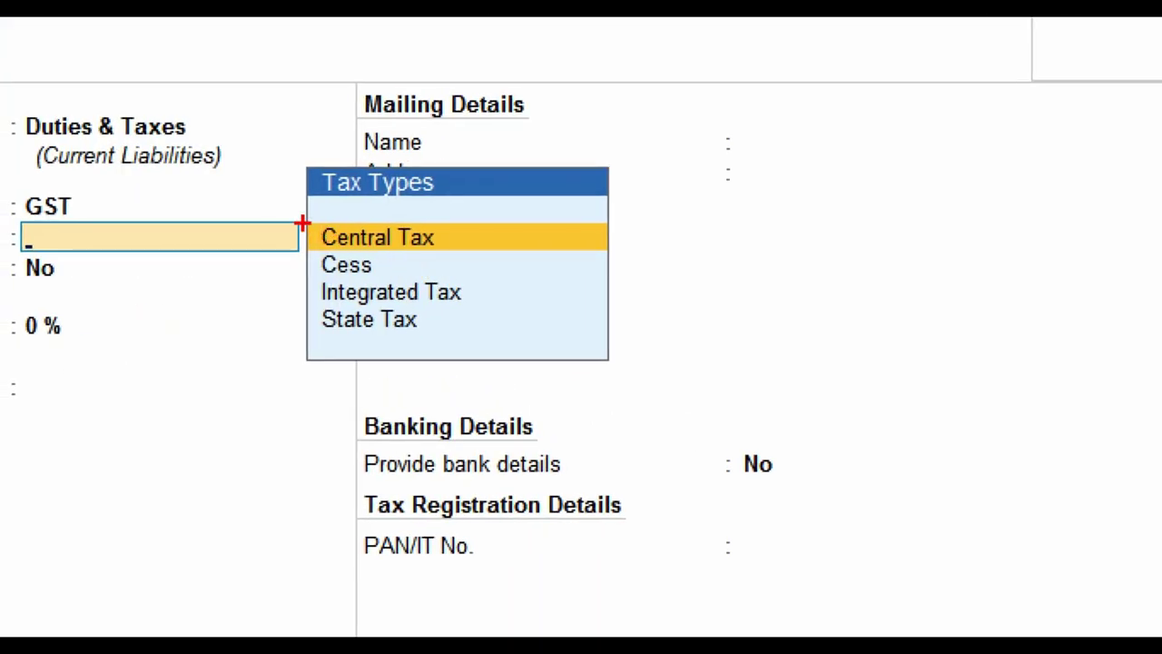
{"action": "left_click_drag", "start_coordinate": [299, 220], "coordinate": [485, 253]}
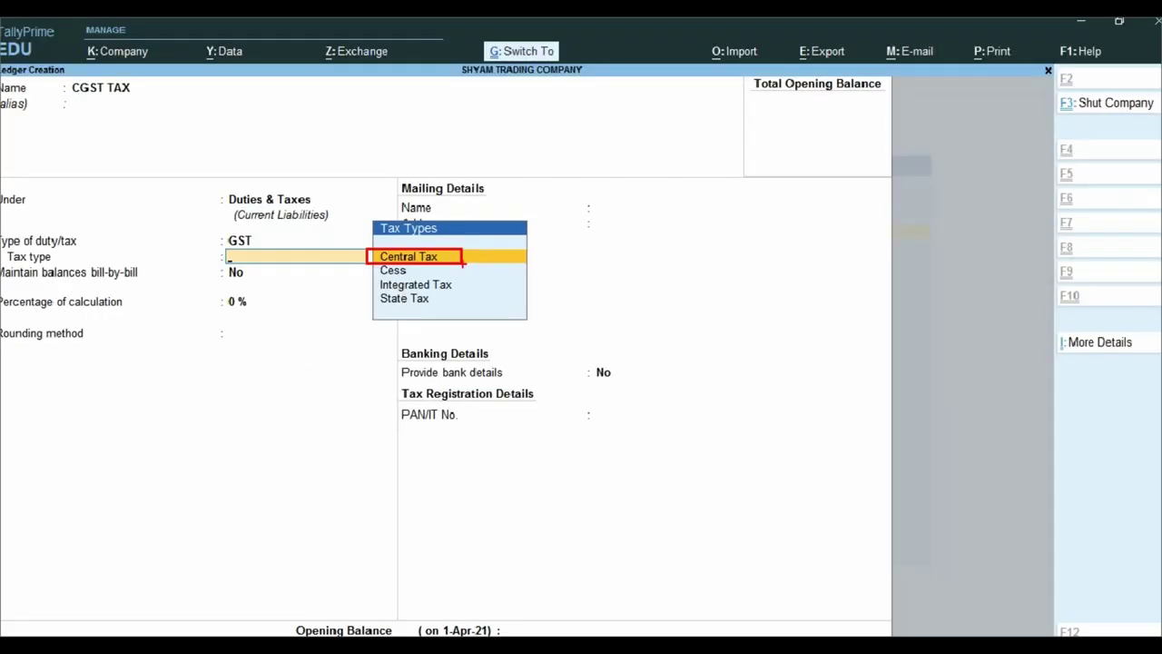
{"action": "key", "text": "Return"}
{"action": "key", "text": "Return"}
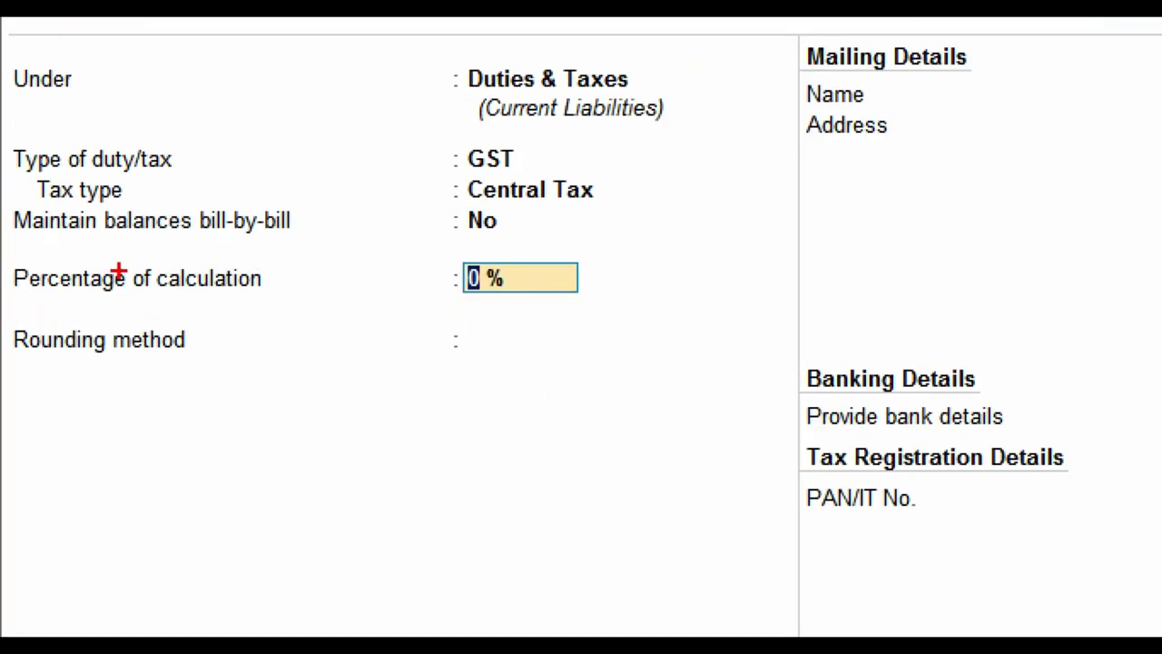
Keep the CGST ledger's calculation at 0% and rounding Not Applicable, and save it without bank details.
{"action": "mouse_move", "coordinate": [2, 238]}
{"action": "left_mouse_down"}
{"action": "mouse_move", "coordinate": [99, 324]}
{"action": "mouse_move", "coordinate": [737, 332]}
{"action": "left_mouse_up"}
{"action": "key", "text": "Return"}
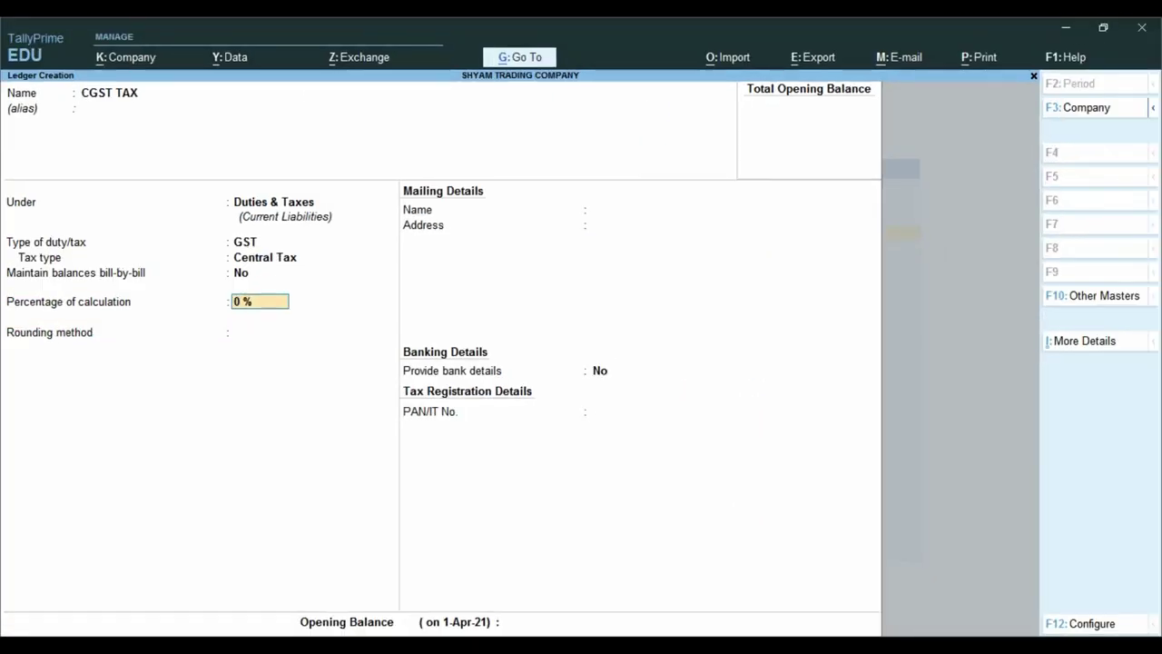
{"action": "key", "text": "Return"}
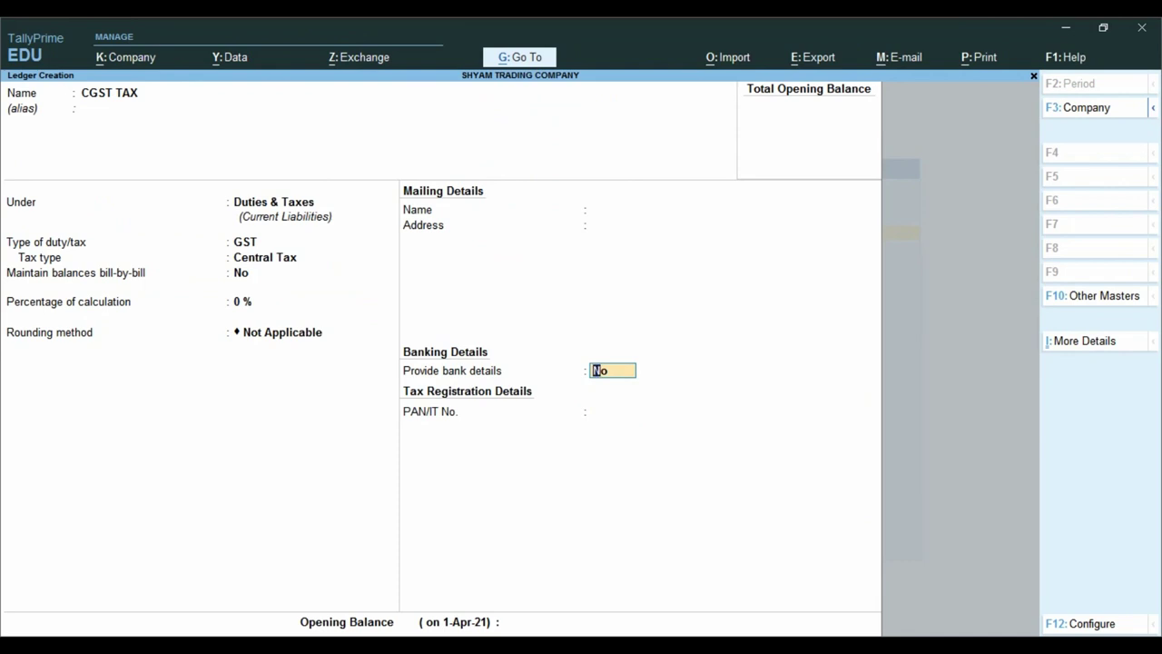
{"action": "key", "text": "Return"}
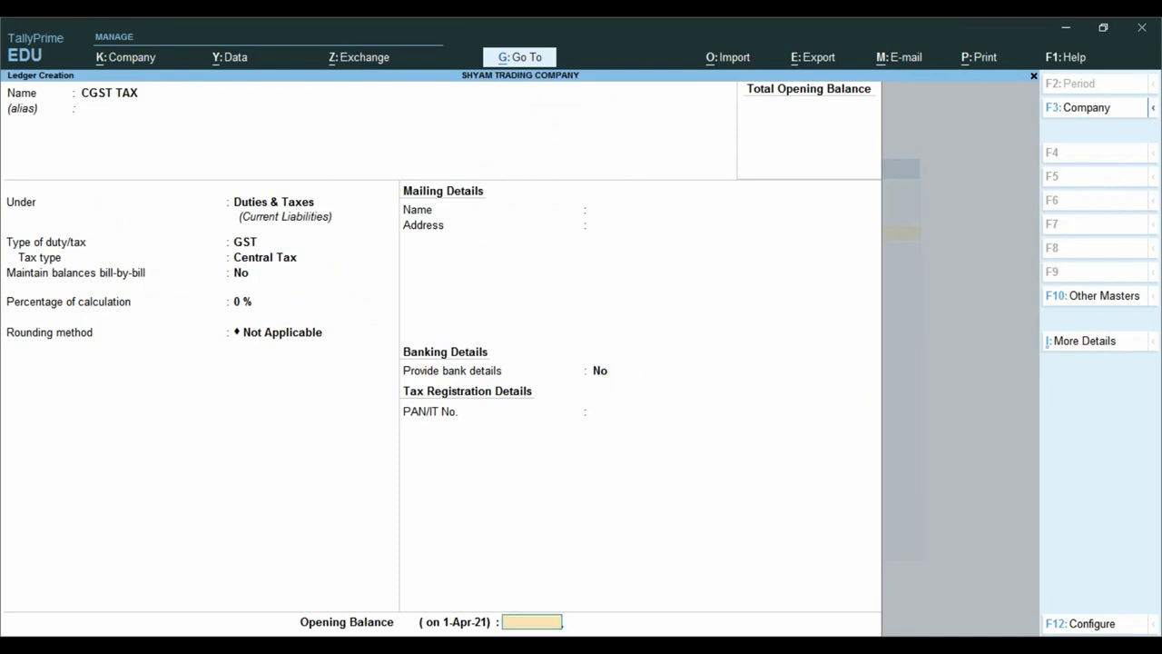
{"action": "key", "text": "Return"}
{"action": "key", "text": "Return"}
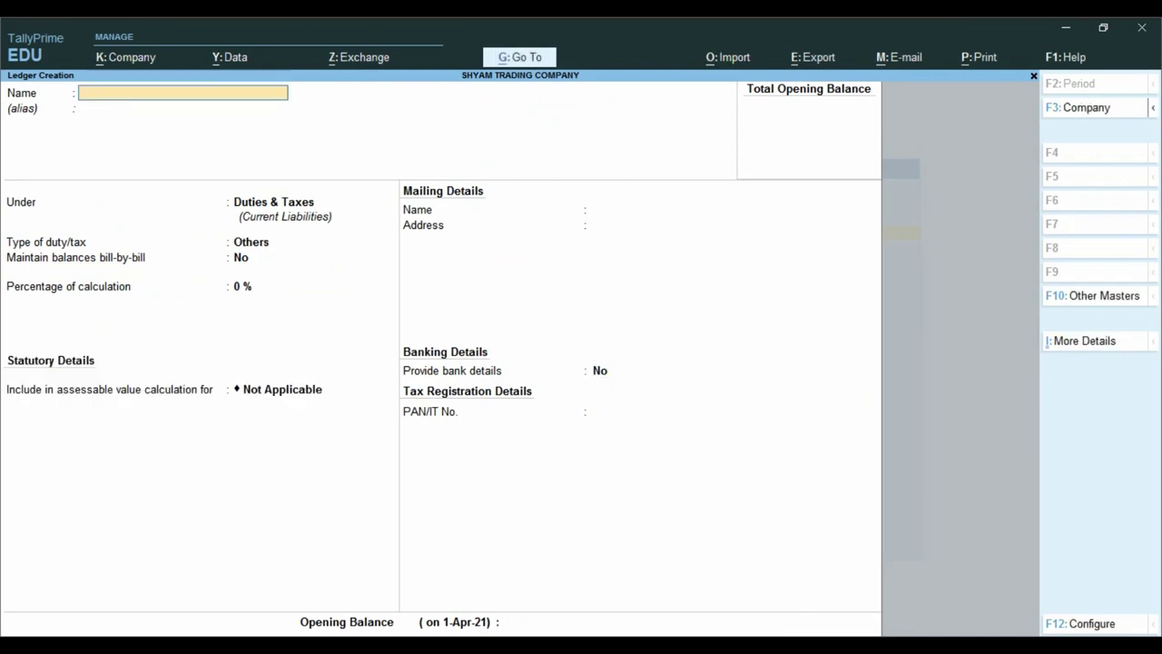
Name another ledger SGST TAX with no alias and keep it under Duties & Taxes.
{"action": "type", "text": "GST TAX"}
{"action": "type", "text": "S"}
{"action": "key", "text": "Return"}
{"action": "key", "text": "Return"}
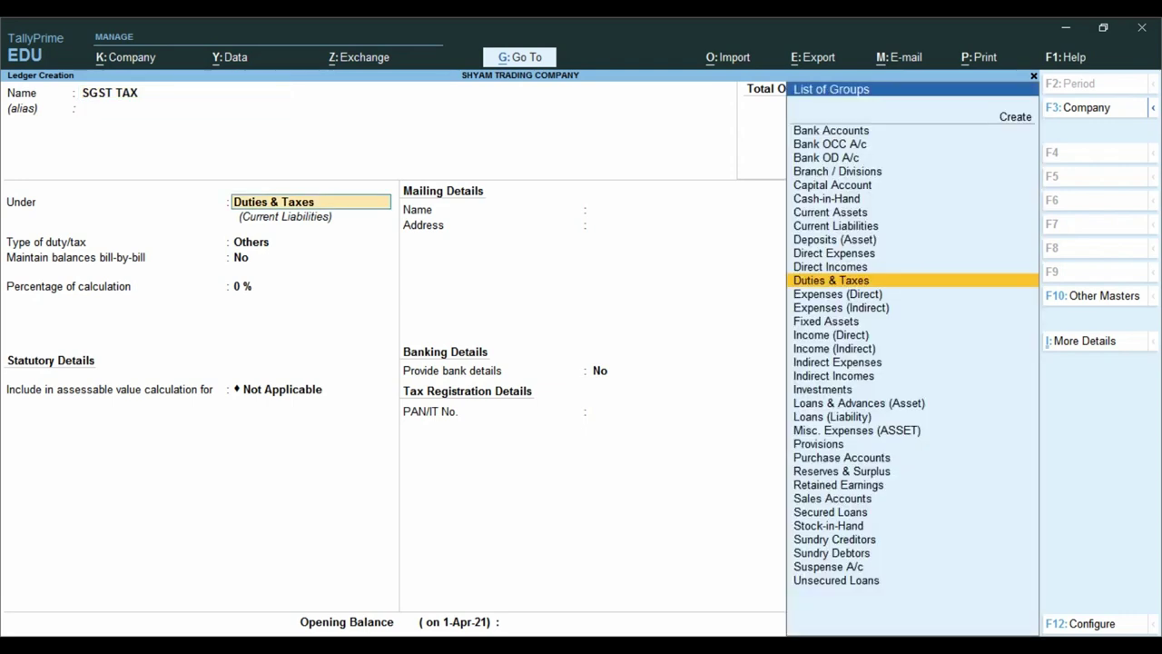
{"action": "key", "text": "Return"}
Set the SGST ledger's duty type to GST and tax type to State Tax, without bill-by-bill balances.
{"action": "key", "text": "Up"}
{"action": "key", "text": "Return"}
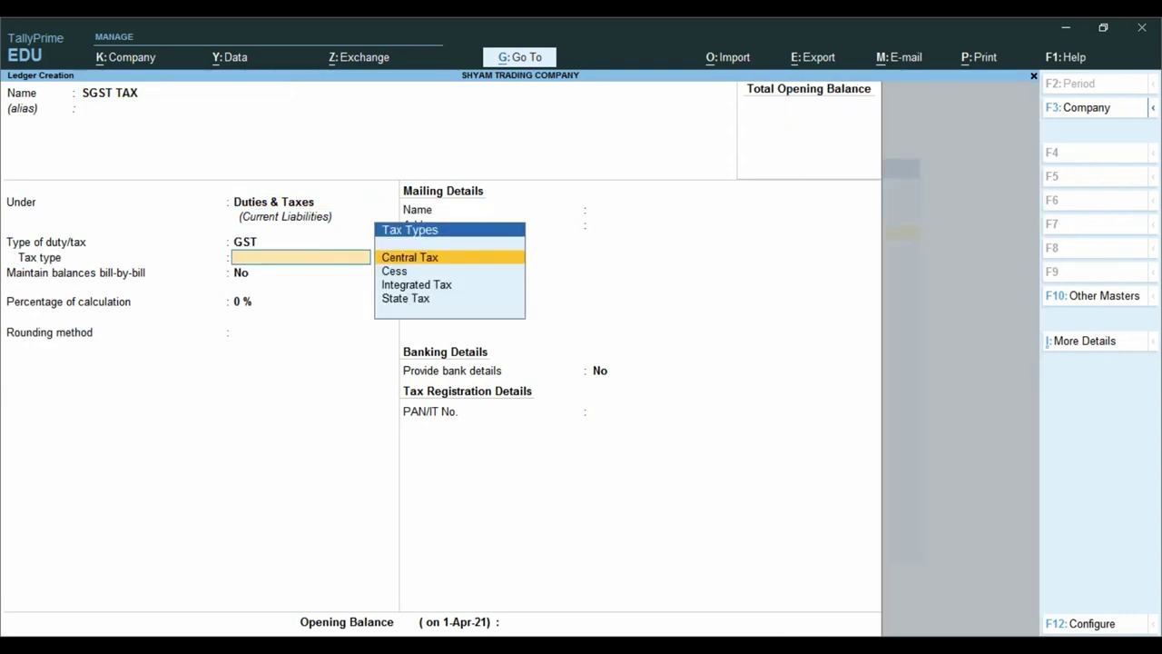
{"action": "key", "text": "Down"}
{"action": "key", "text": "Down"}
{"action": "key", "text": "Down"}
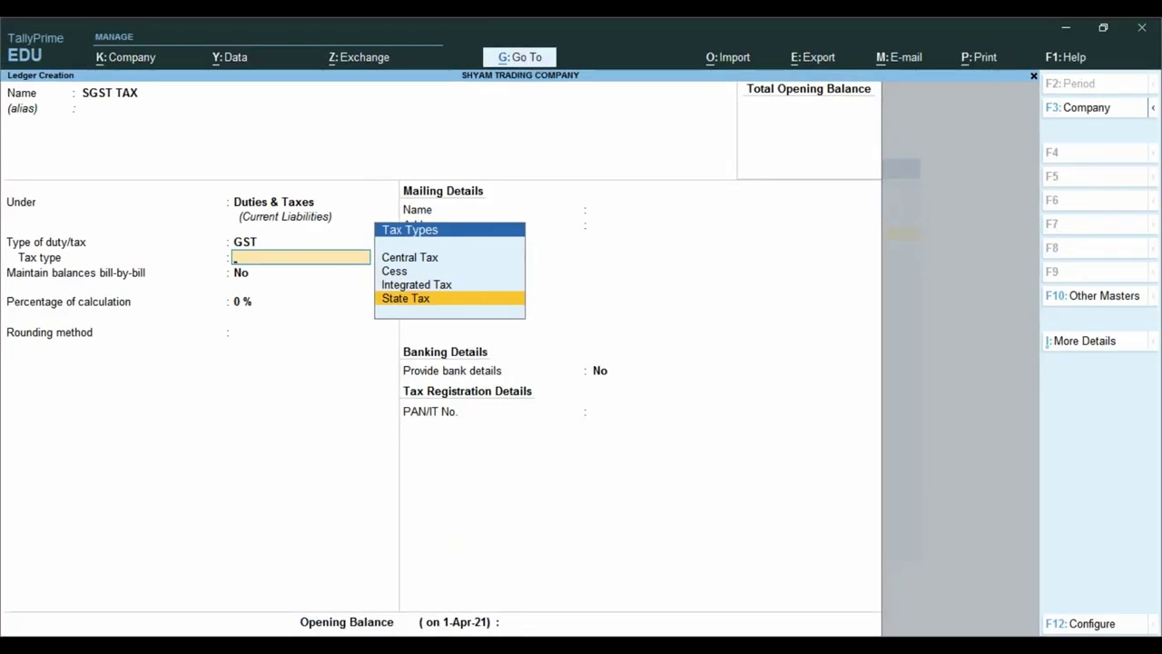
{"action": "key", "text": "Return"}
{"action": "key", "text": "Return"}
Keep 0% calculation and Not Applicable rounding, save the SGST ledger, and return to the Gateway of Tally.
{"action": "key", "text": "Return"}
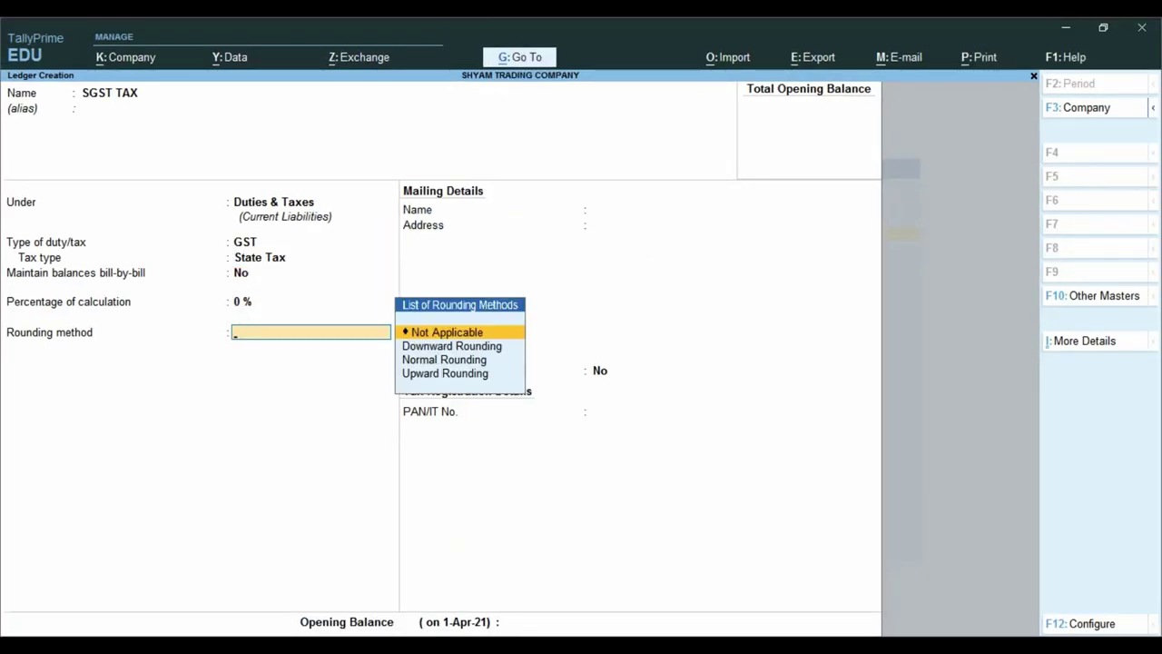
{"action": "key", "text": "ctrl"}
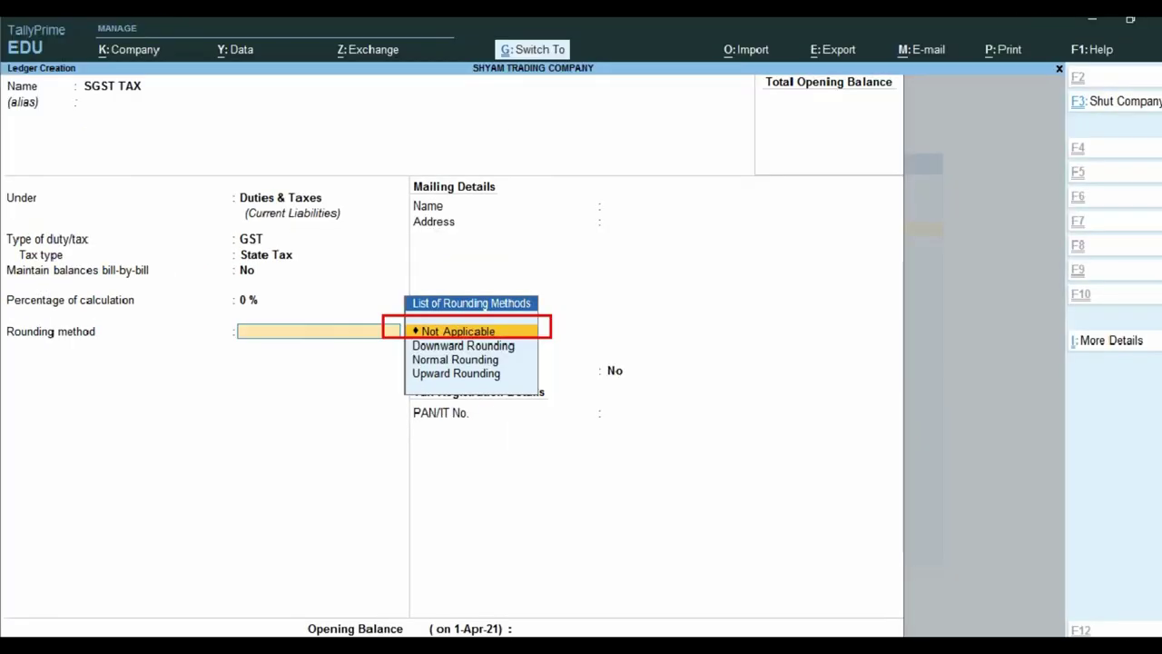
{"action": "key", "text": "Return"}
{"action": "key", "text": "Return"}
{"action": "key", "text": "Return"}
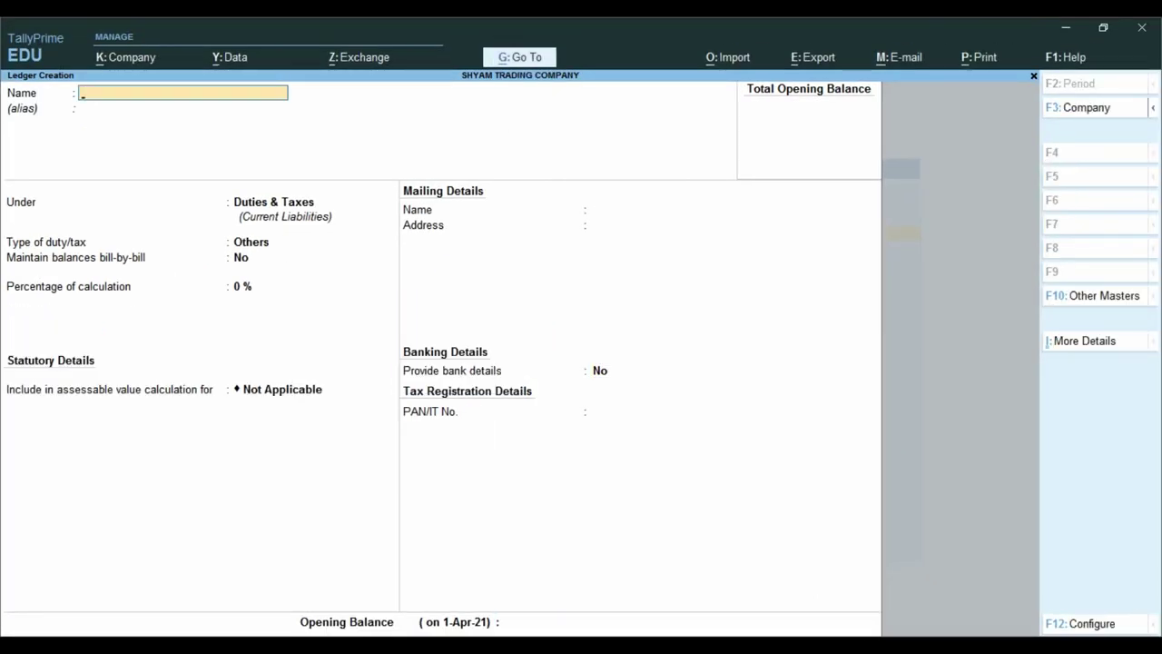
{"action": "key", "text": "Escape"}
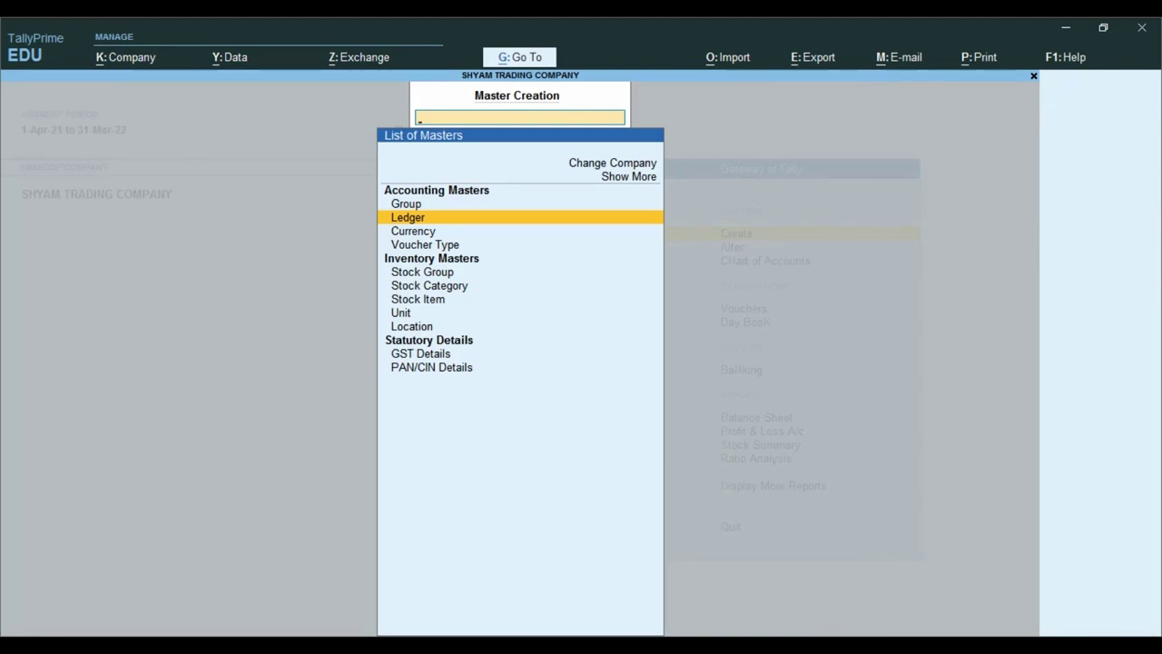
{"action": "key", "text": "Escape"}
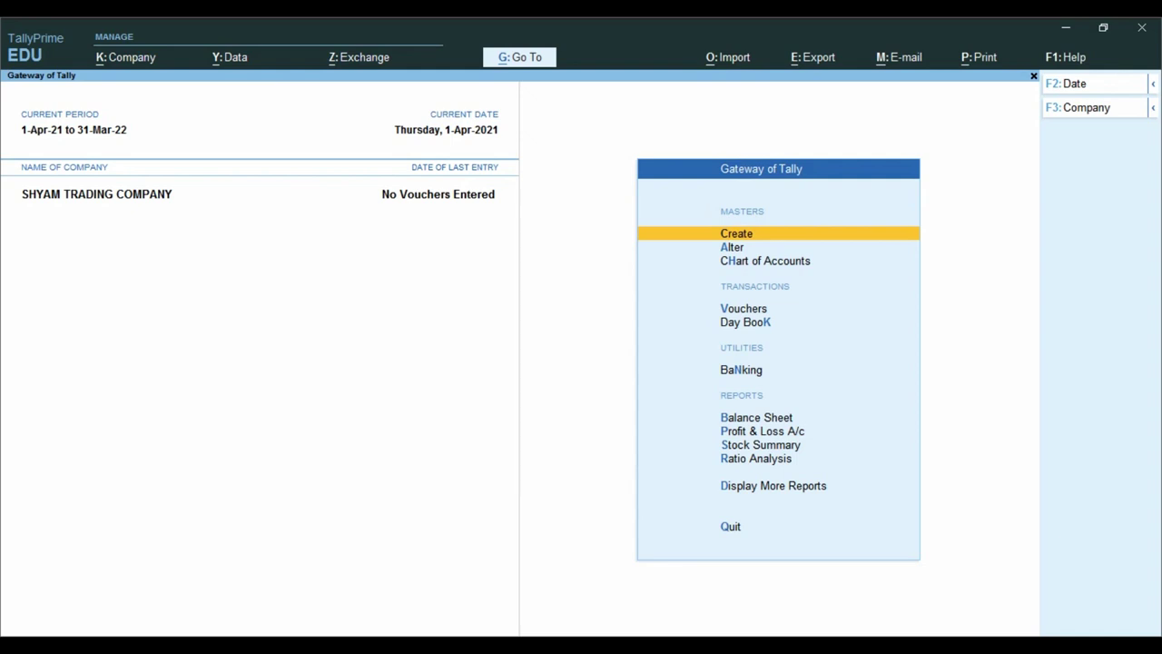
Open the Purchase voucher type for alteration.
{"action": "key", "text": "Down"}
{"action": "key", "text": "Return"}
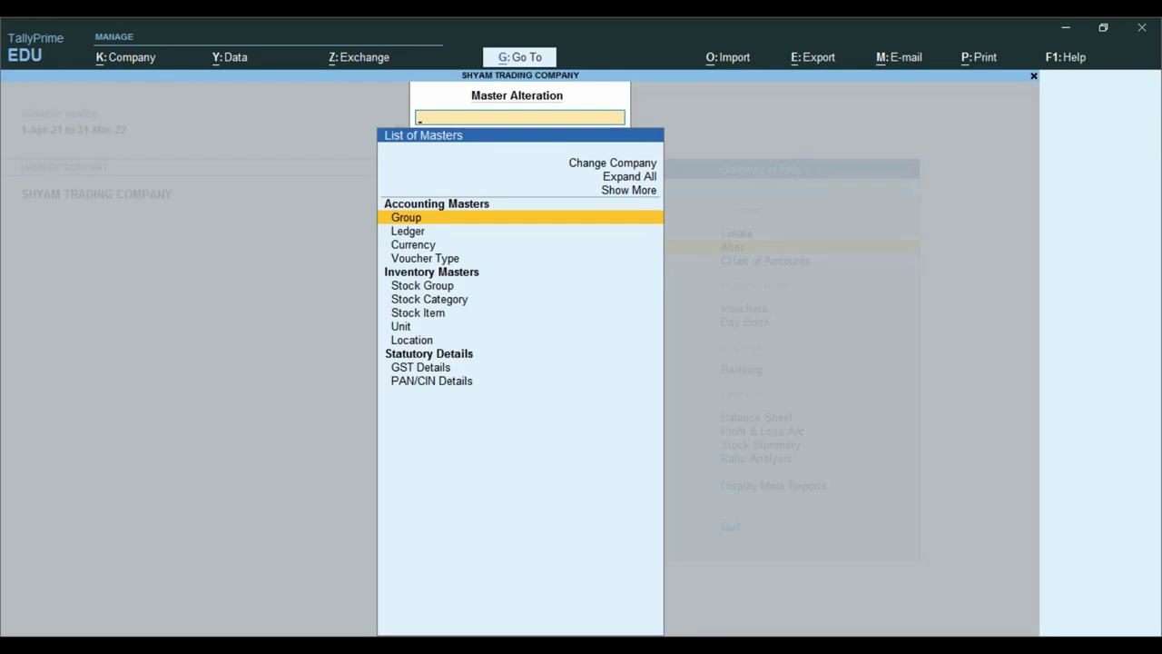
{"action": "key", "text": "Down"}
{"action": "key", "text": "Down"}
{"action": "key", "text": "Down"}
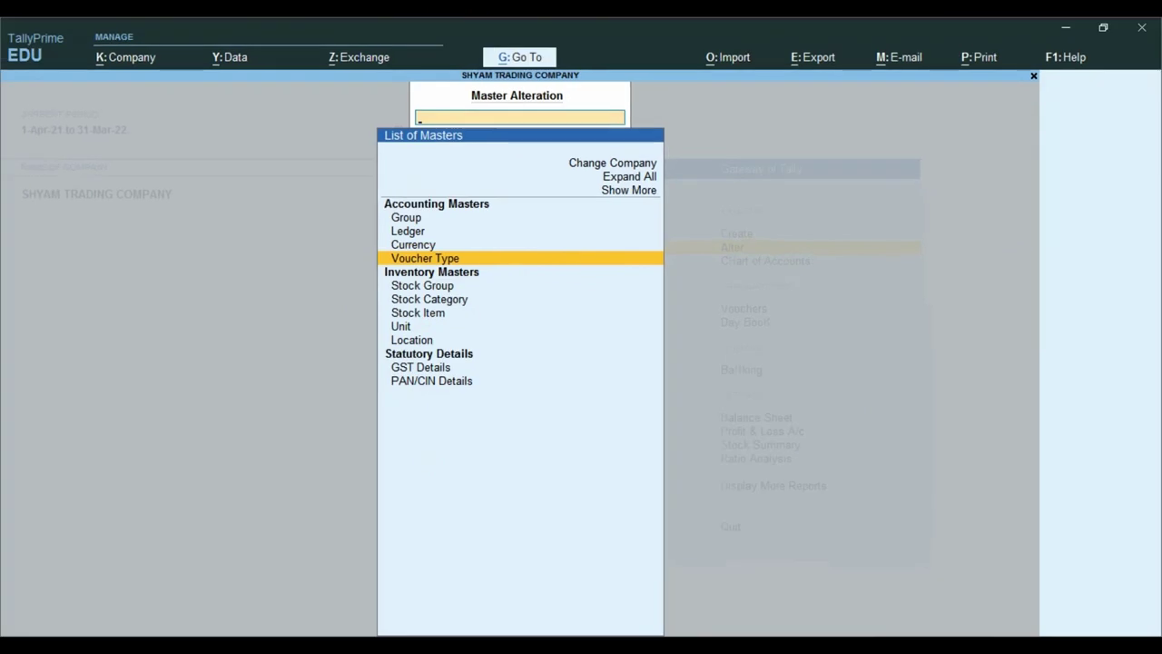
{"action": "key", "text": "Return"}
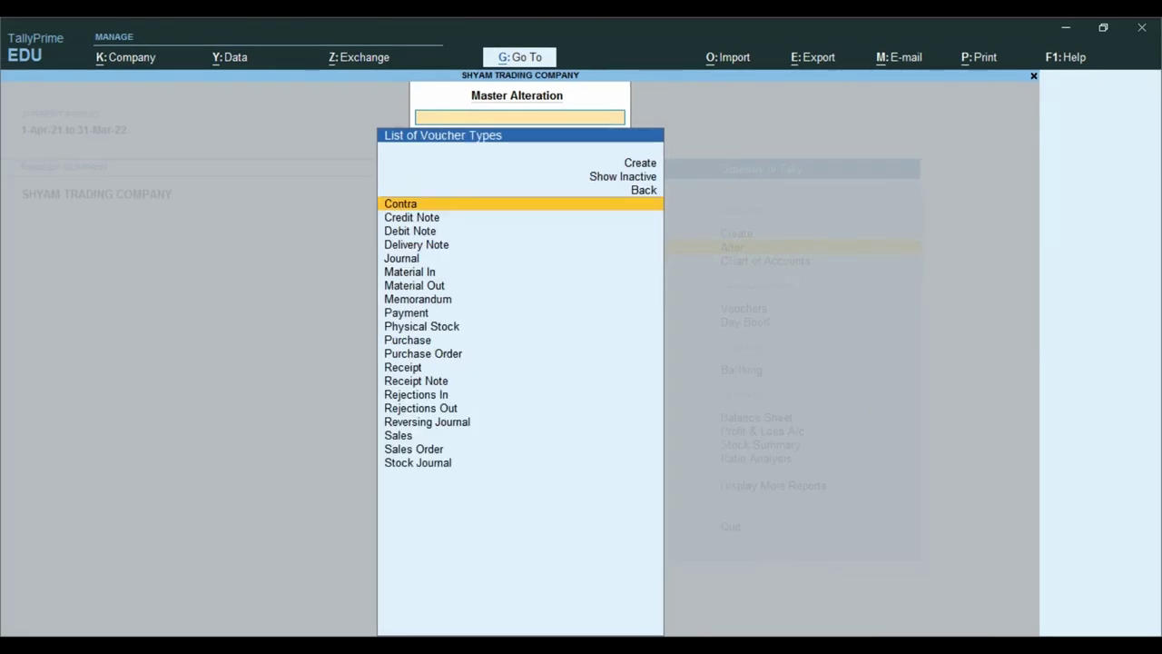
{"action": "type", "text": "PUR"}
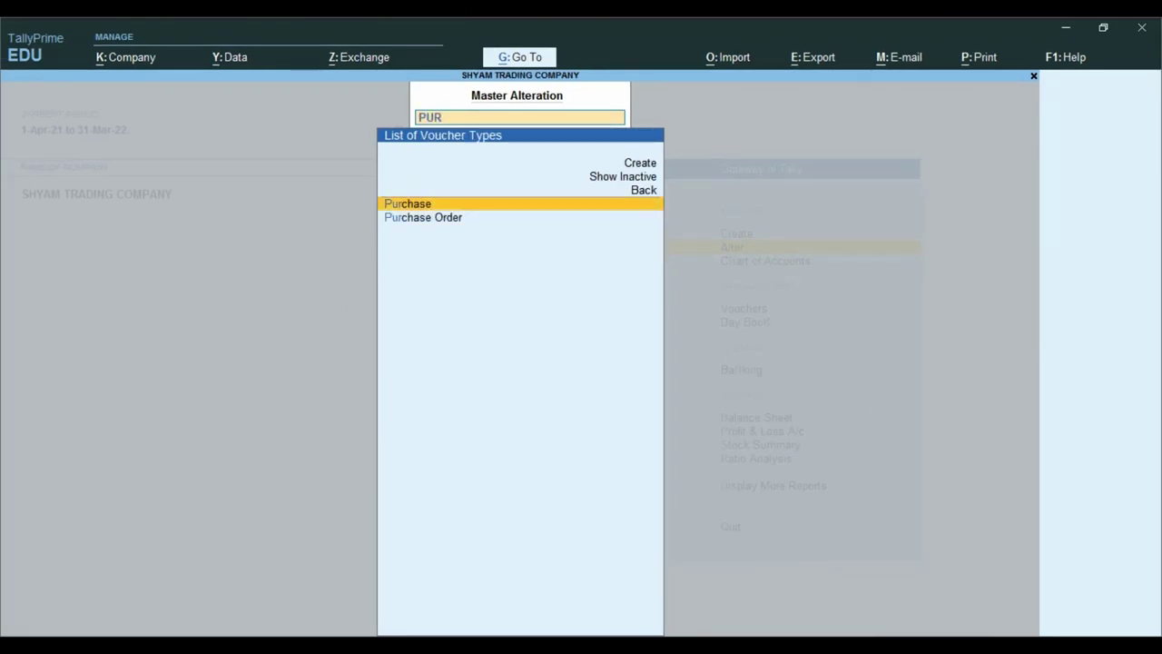
{"action": "key", "text": "Return"}
Keep the Purchase voucher type active without an alias and set its voucher numbering method to Manual.
{"action": "key", "text": "Return"}
{"action": "key", "text": "Return"}
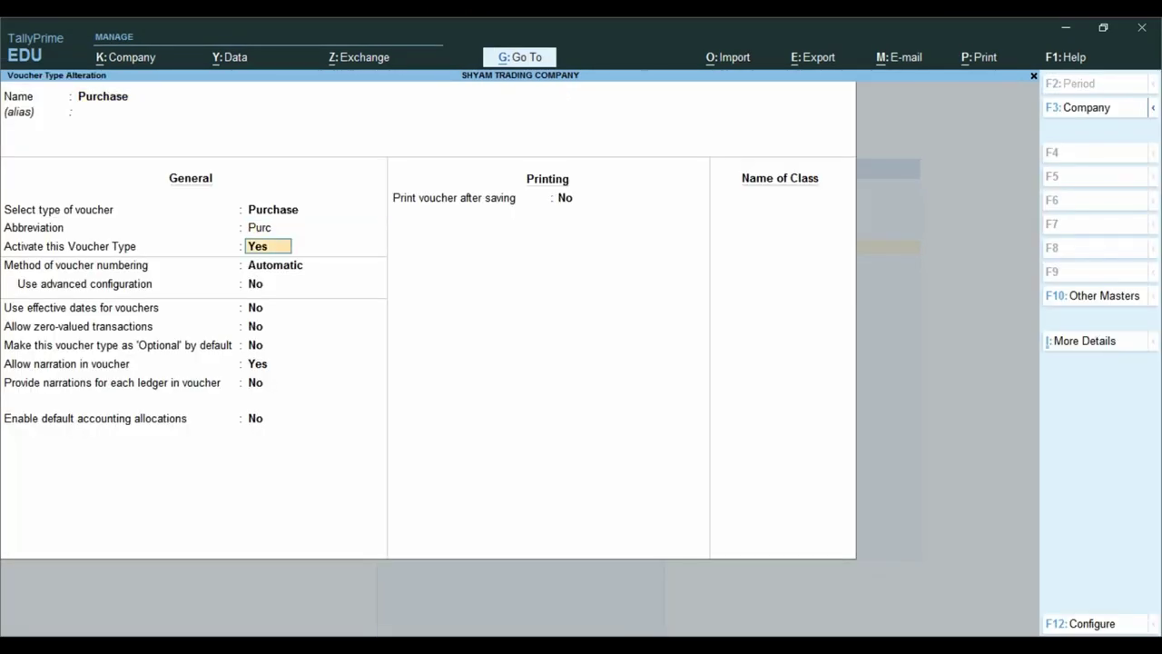
{"action": "key", "text": "Return"}
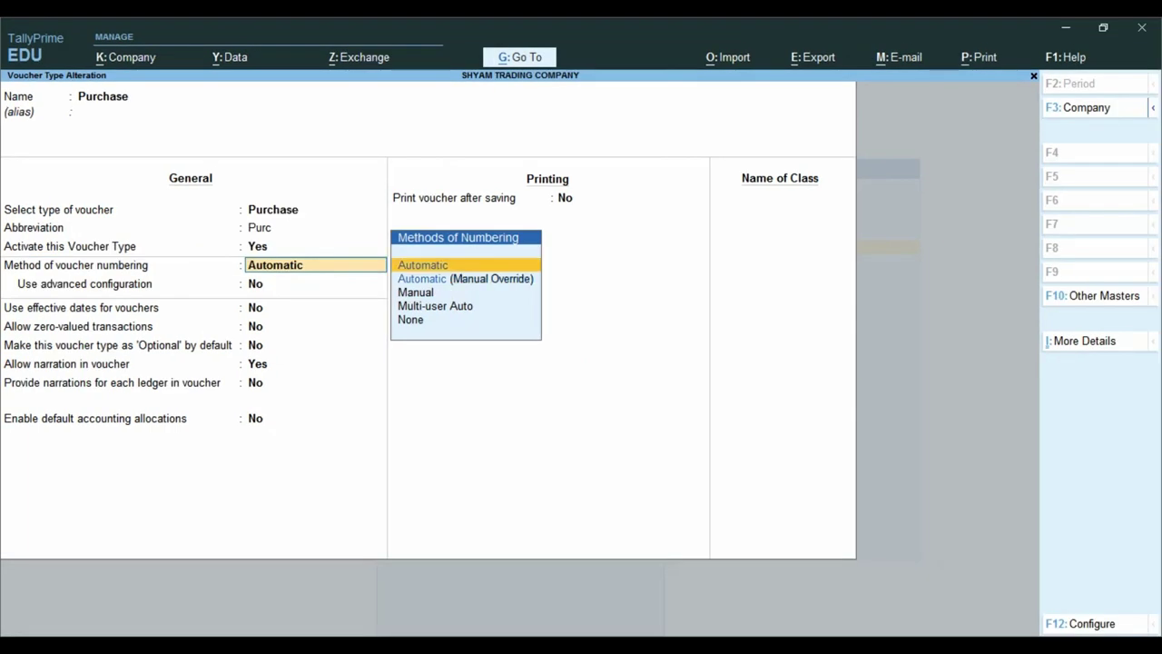
{"action": "key", "text": "Down"}
{"action": "key", "text": "Down"}
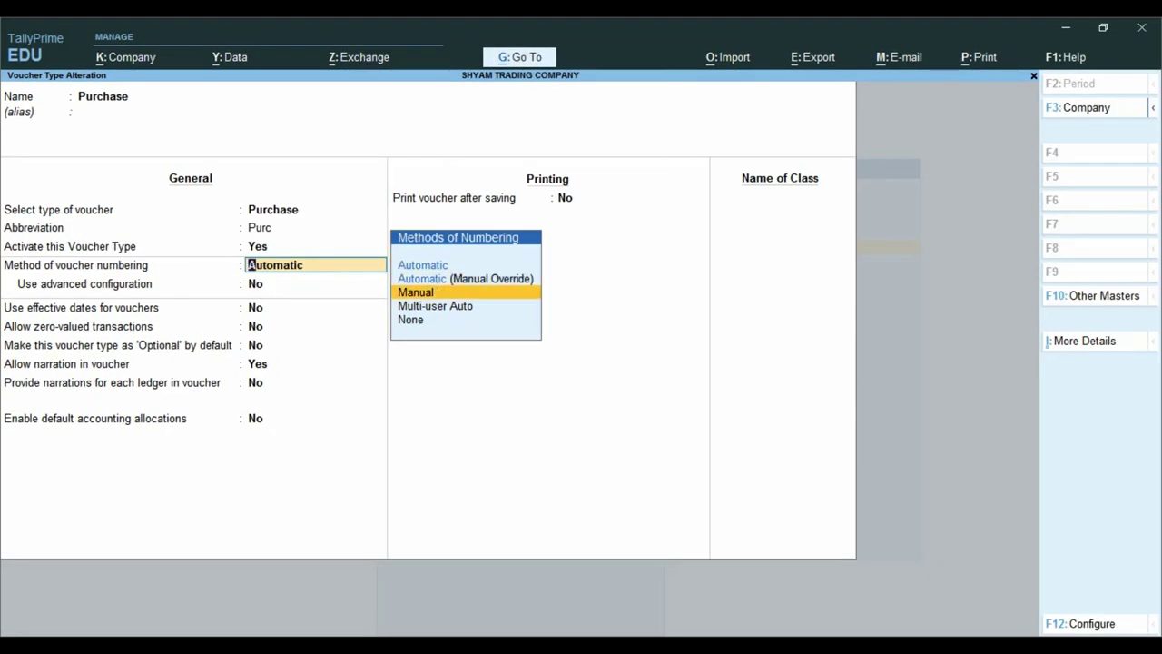
{"action": "key", "text": "Return"}
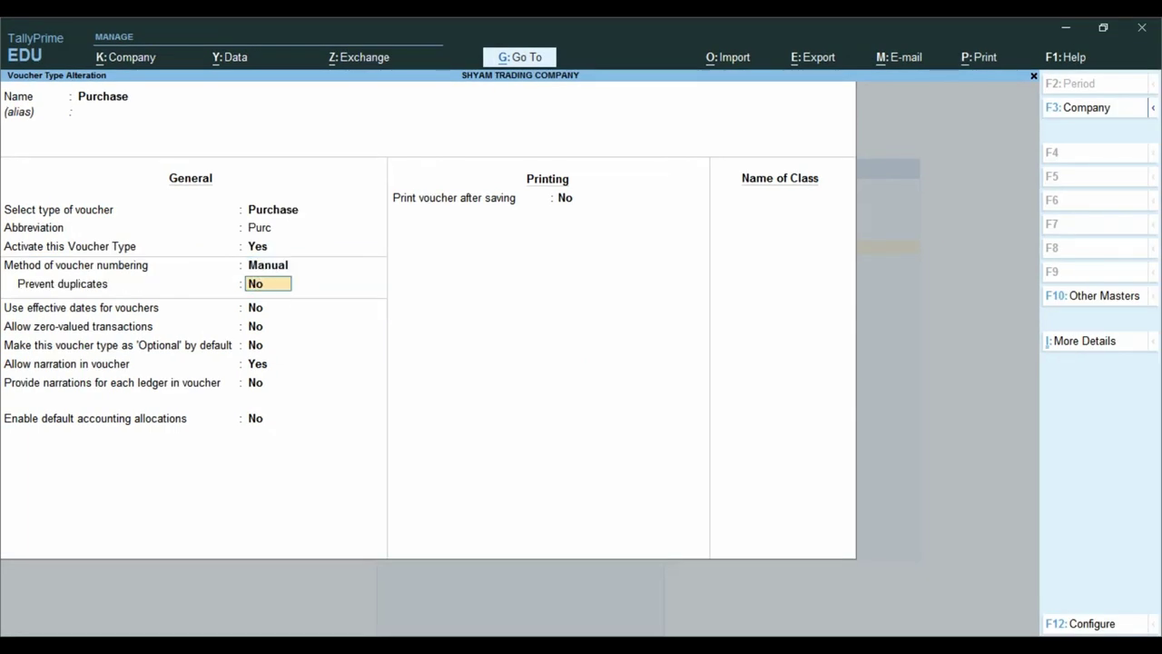
Set Prevent duplicates to Yes, save the Purchase voucher type with its other settings kept, and return to the Gateway of Tally.
{"action": "type", "text": "Y"}
{"action": "key", "text": "Return"}
{"action": "key", "text": "Return"}
{"action": "key", "text": "Return"}
{"action": "key", "text": "Return"}
{"action": "key", "text": "Return"}
{"action": "key", "text": "Return"}
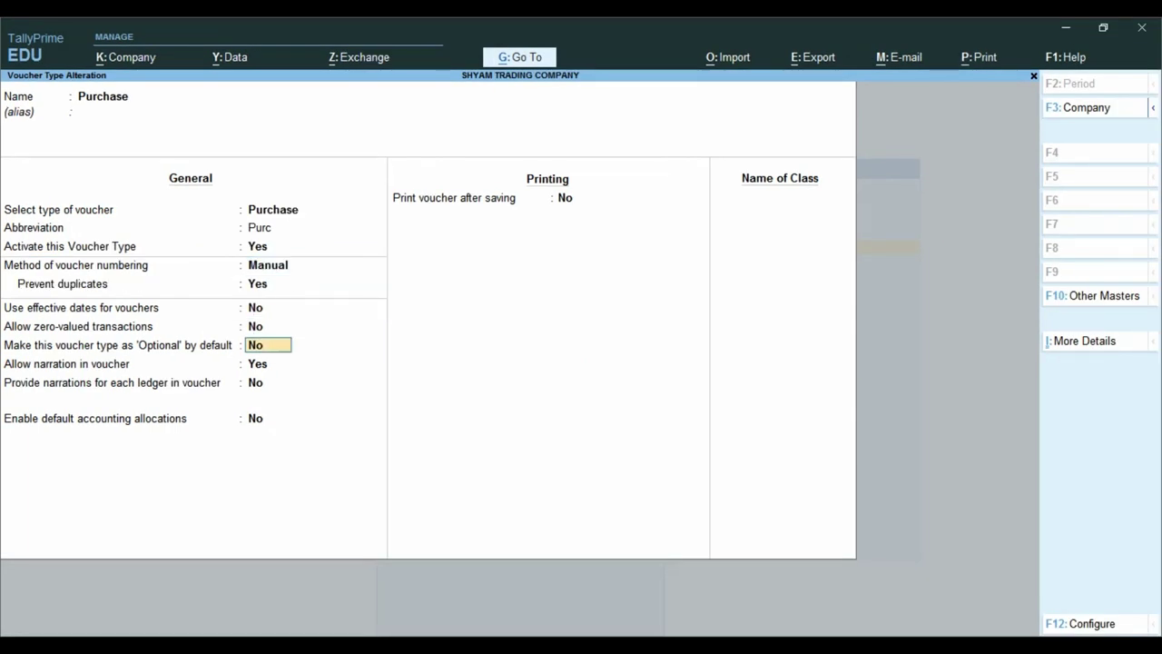
{"action": "key", "text": "Return"}
{"action": "key", "text": "Return"}
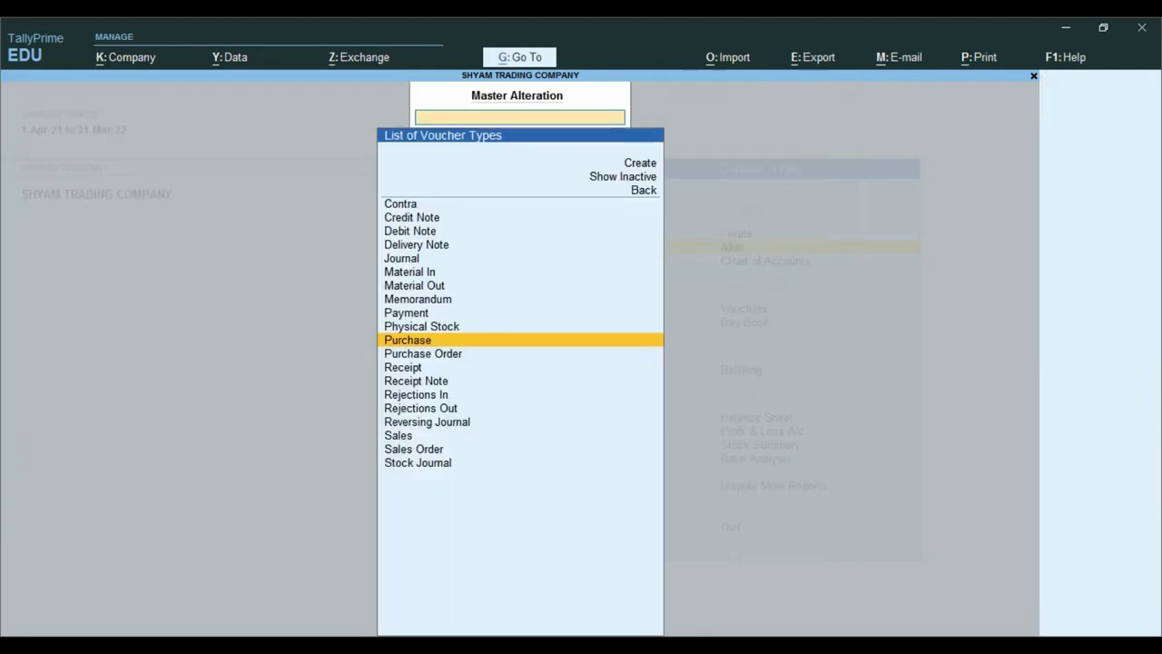
{"action": "key", "text": "Escape"}
{"action": "key", "text": "Escape"}
{"action": "key", "text": "Escape"}
{"action": "key", "text": "Escape"}
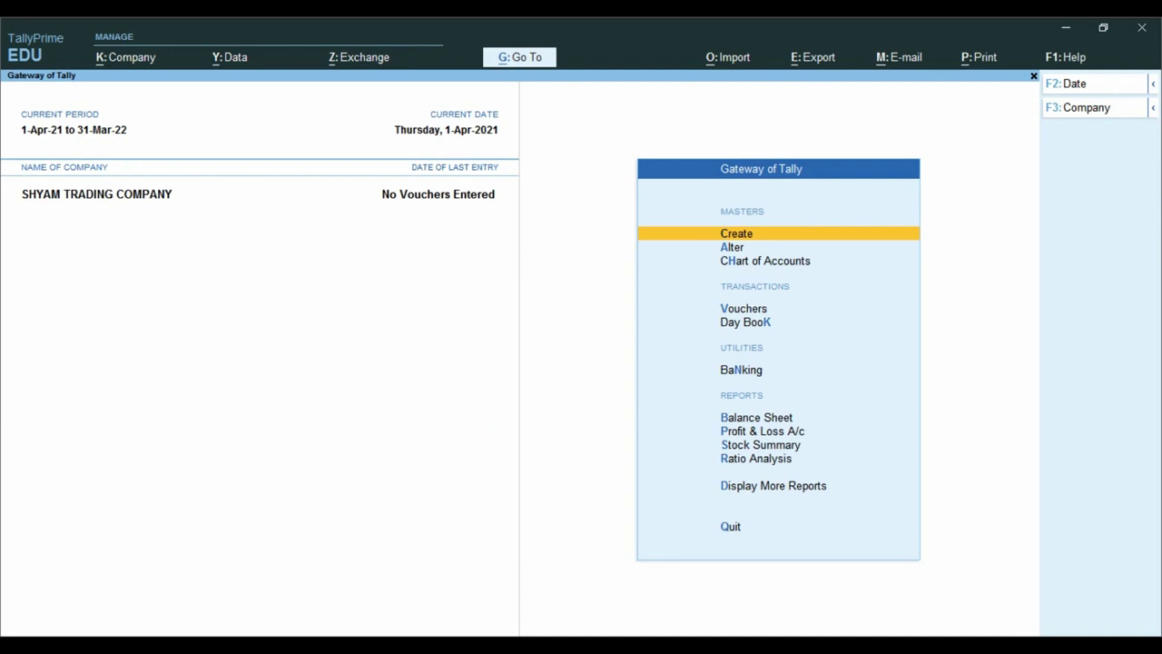
Open a new Purchase voucher for SHYAM TRADING COMPANY.
{"action": "key", "text": "Down"}
{"action": "key", "text": "Down"}
{"action": "key", "text": "Down"}
{"action": "key", "text": "Return"}
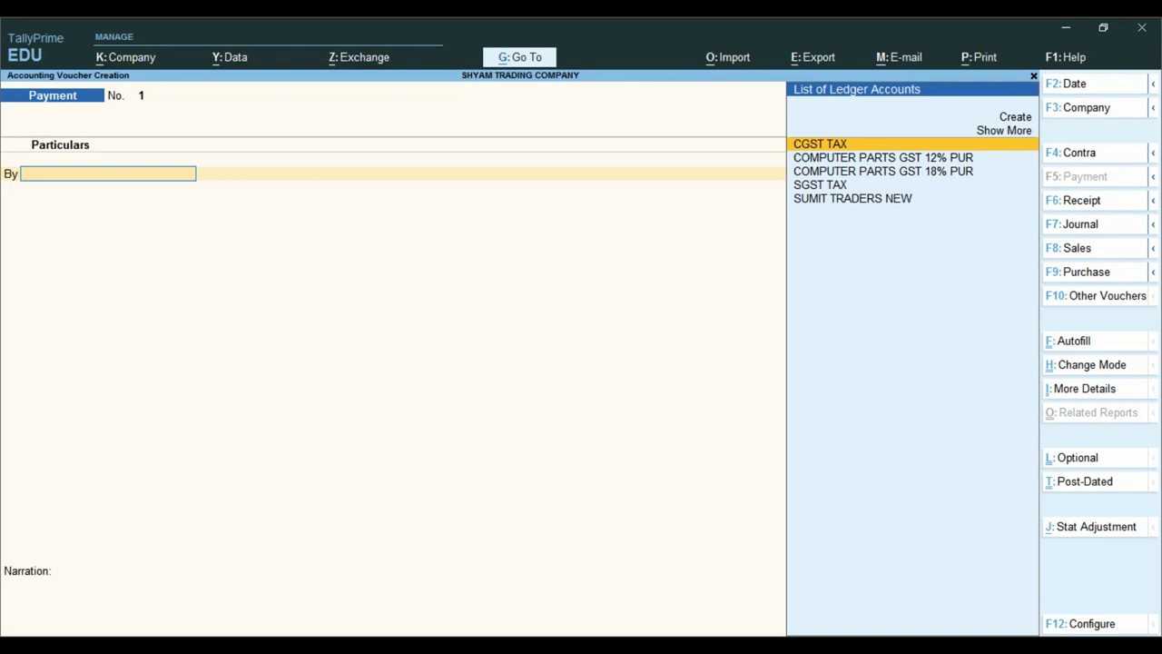
{"action": "key", "text": "F9"}
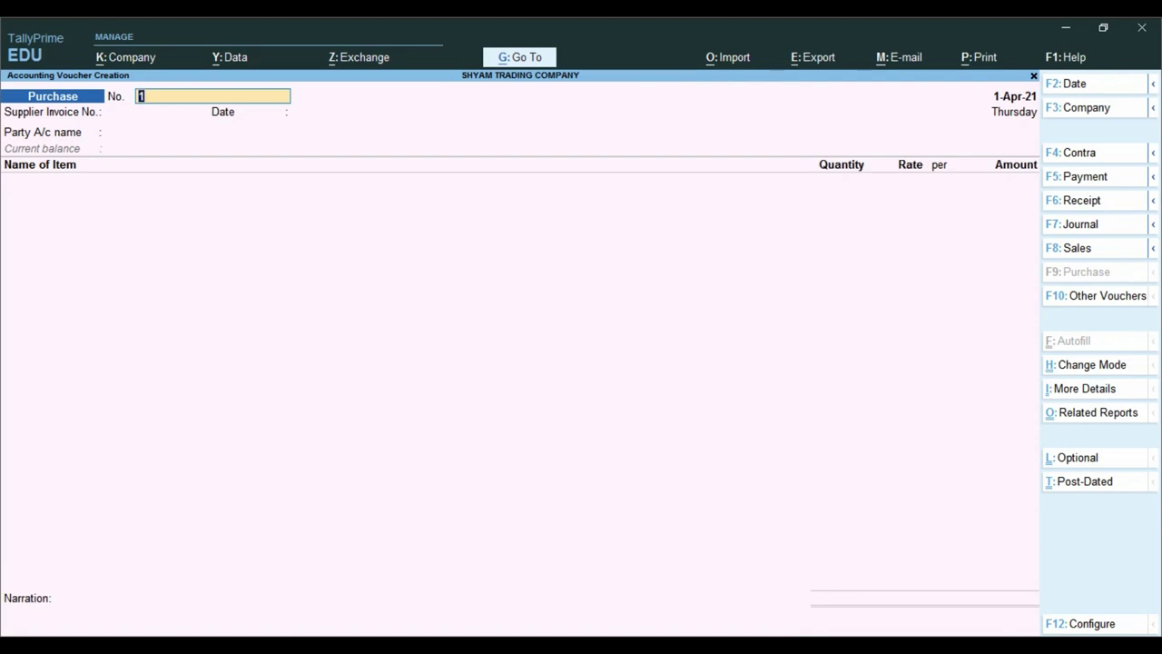
Copy the invoice number ST/54147 from PURCHASE INV.pdf in Adobe Reader and enter it as the purchase voucher number in TallyPrime.
{"action": "key", "text": "ctrl"}
{"action": "key", "text": "alt+Tab"}
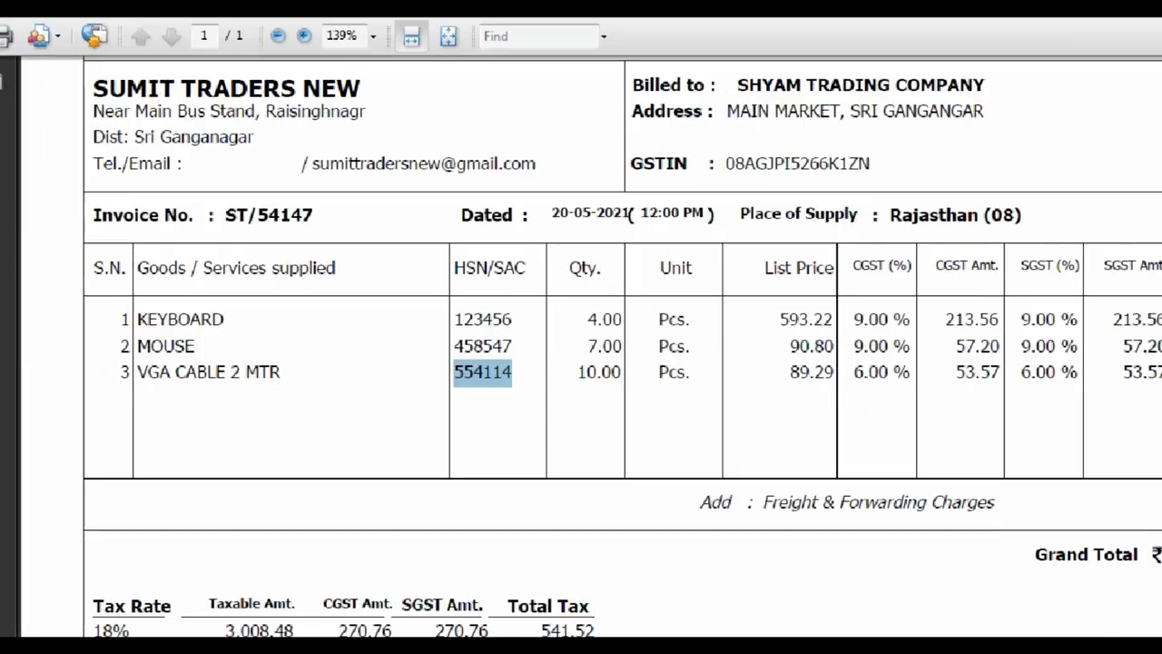
{"action": "left_click_drag", "start_coordinate": [76, 197], "coordinate": [225, 234]}
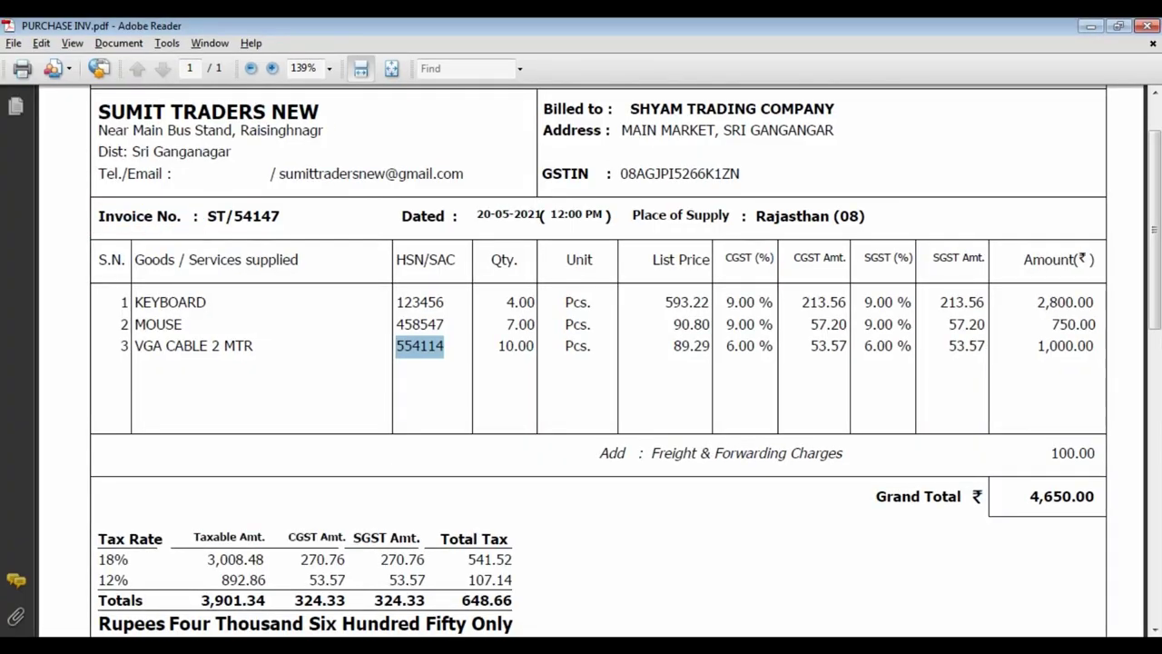
{"action": "left_click_drag", "start_coordinate": [207, 216], "coordinate": [279, 216]}
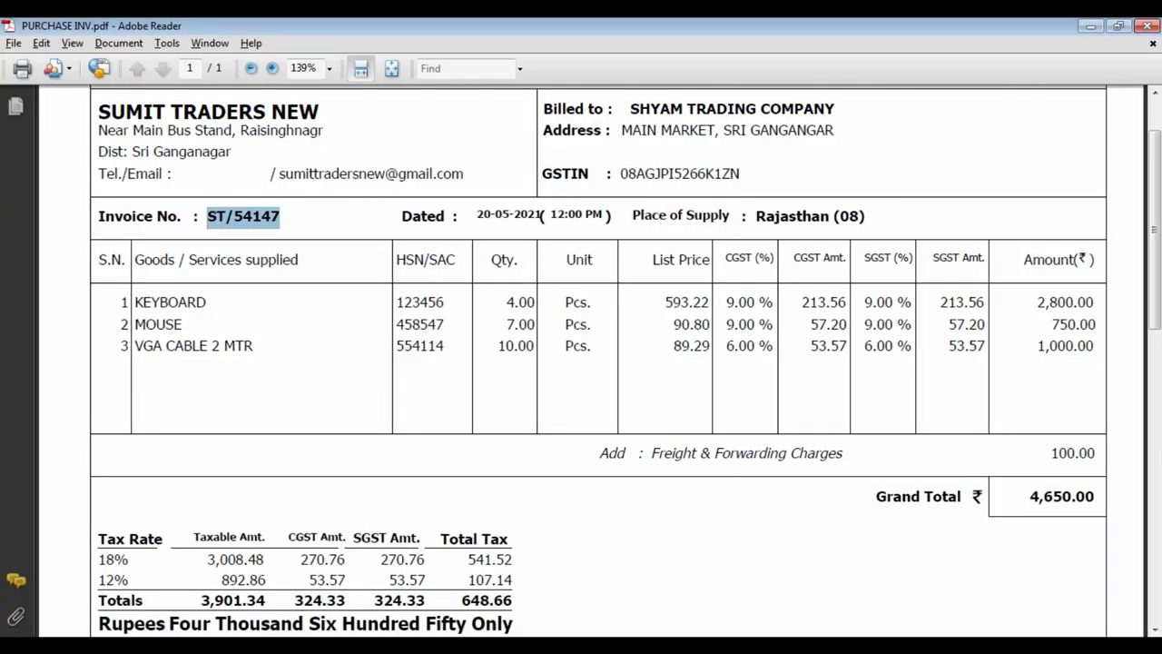
{"action": "key", "text": "ctrl+c"}
{"action": "key", "text": "alt+Tab"}
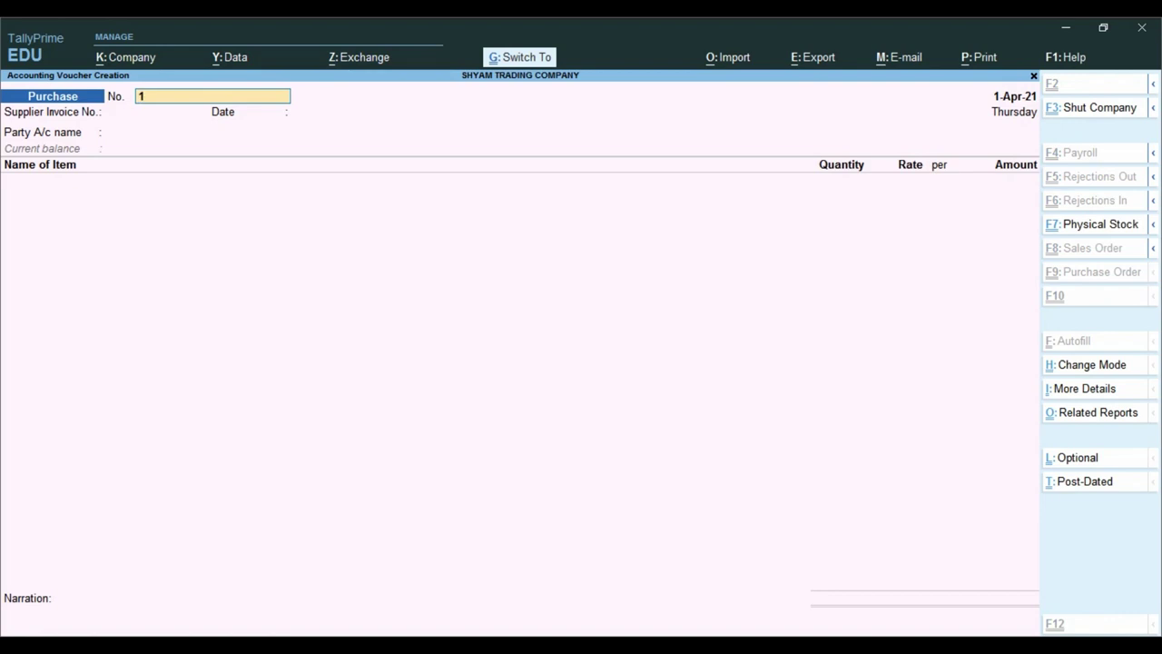
{"action": "key", "text": "ctrl+alt+v"}
{"action": "key", "text": "Return"}
Check the invoice date in the PDF in Adobe Reader, return to TallyPrime, and set the purchase voucher date to 2-May-21.
{"action": "key", "text": "alt+Tab"}
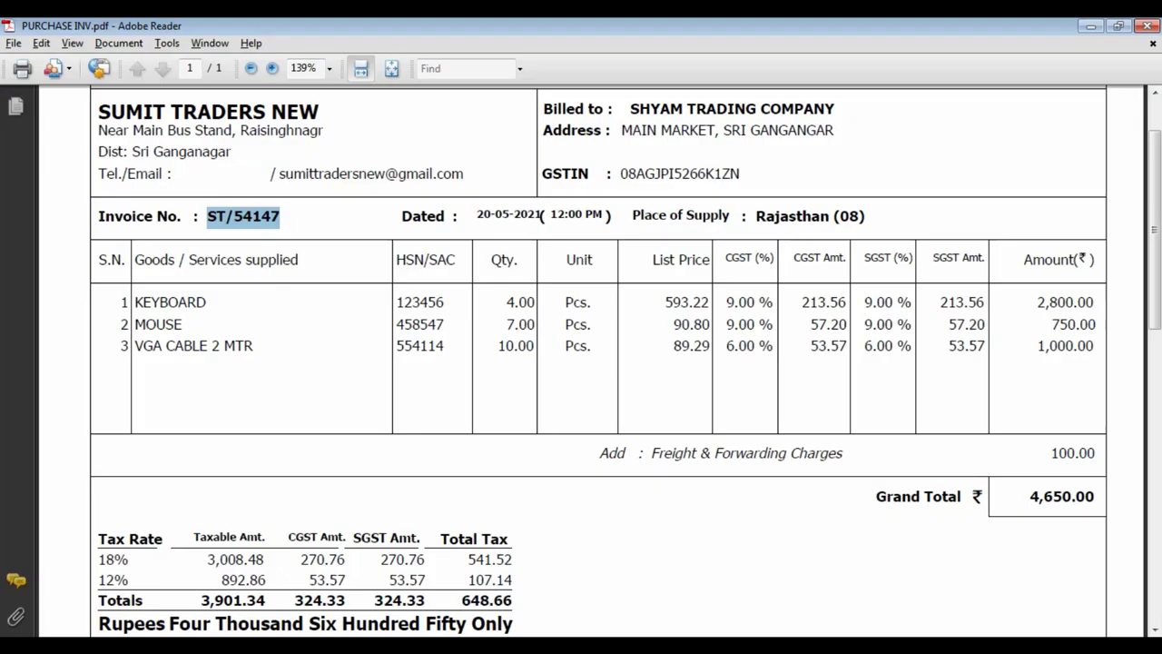
{"action": "scroll", "coordinate": [581, 363], "scroll_direction": "up", "scroll_amount": 2}
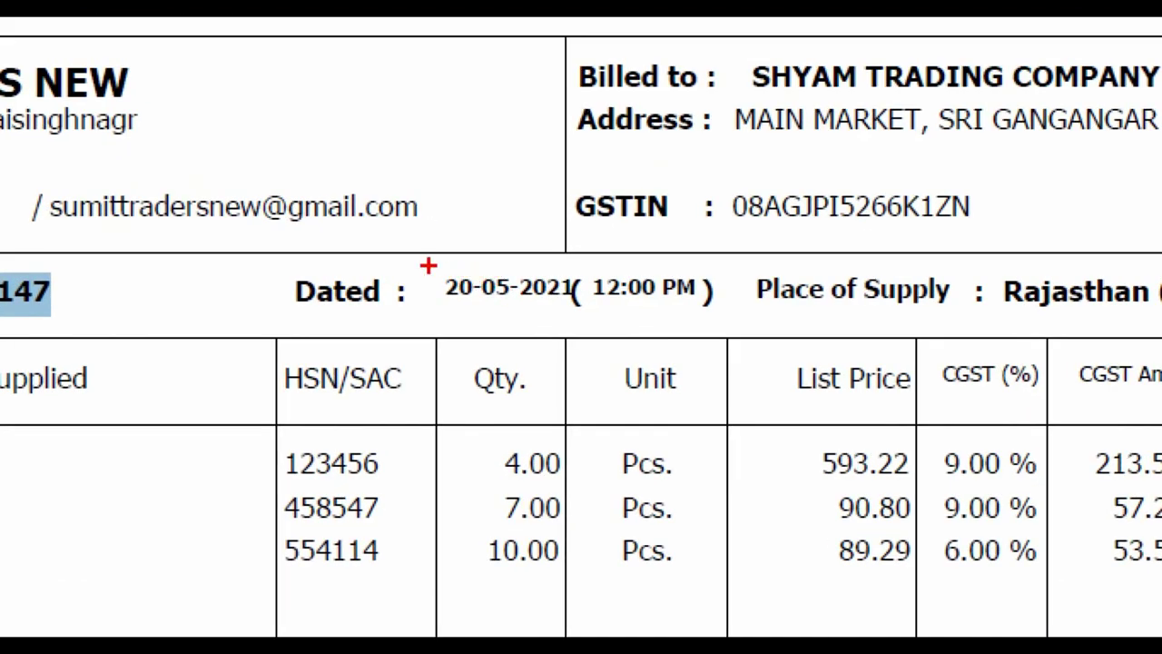
{"action": "left_click_drag", "start_coordinate": [470, 284], "coordinate": [543, 308]}
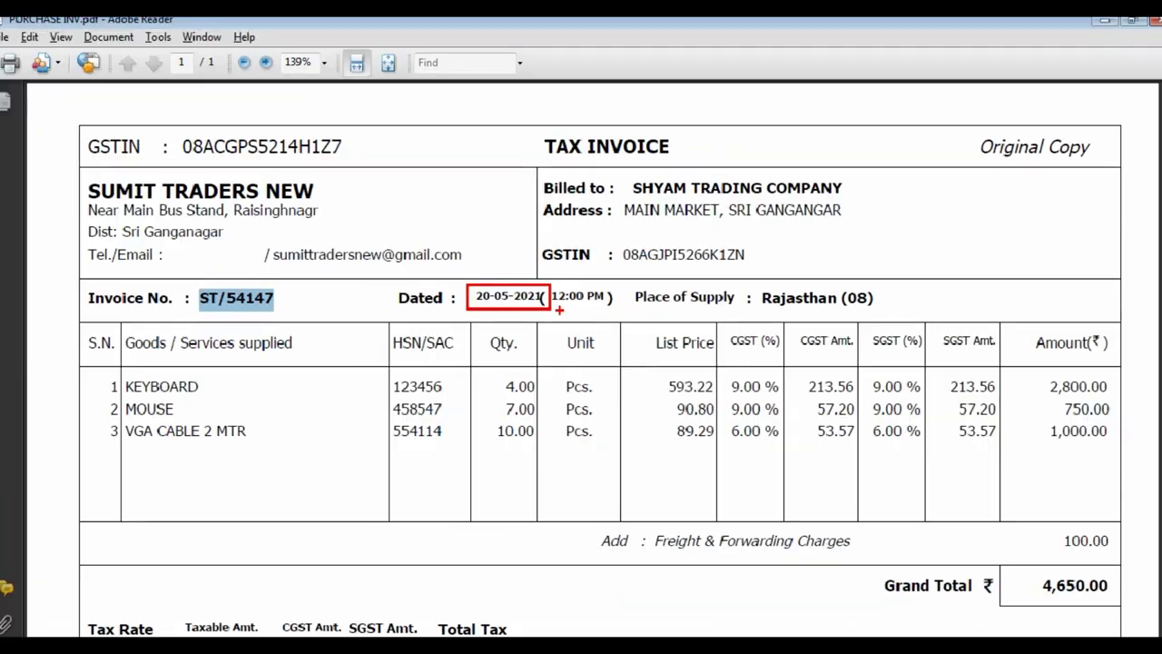
{"action": "key", "text": "alt+Tab"}
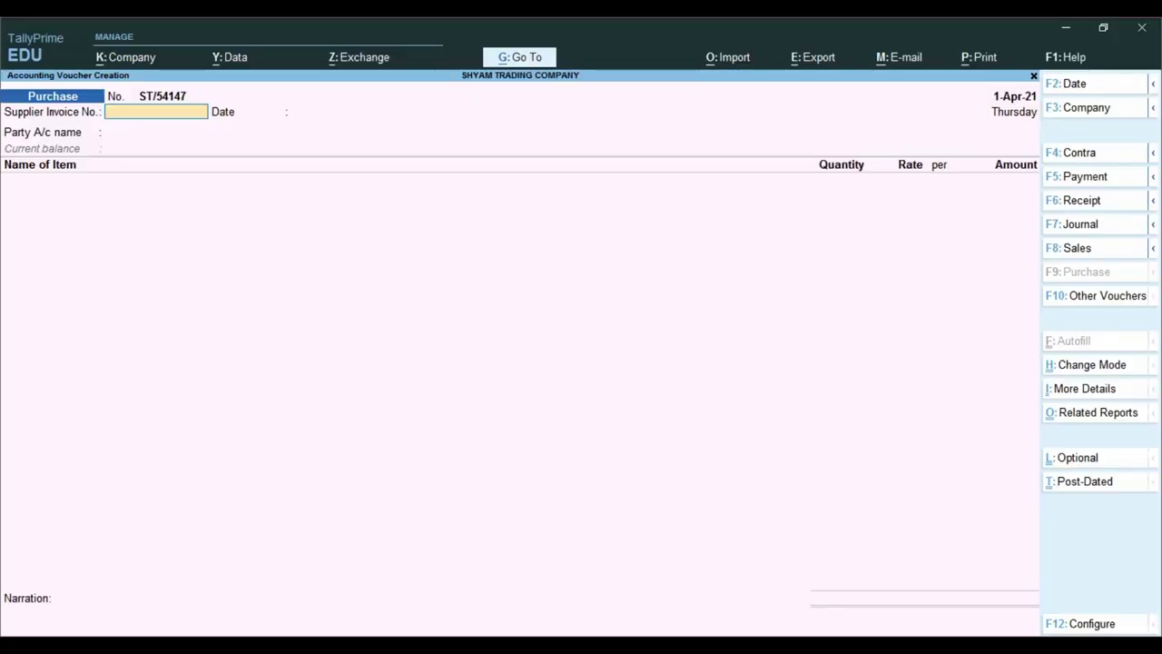
{"action": "key", "text": "F1"}
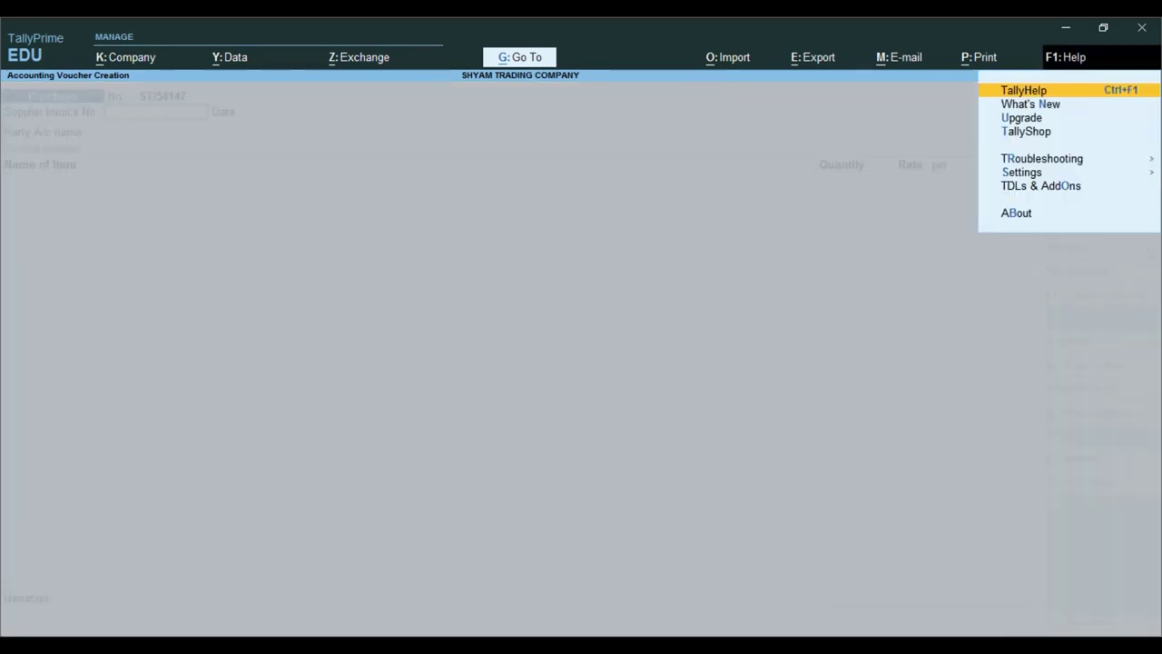
{"action": "key", "text": "Escape"}
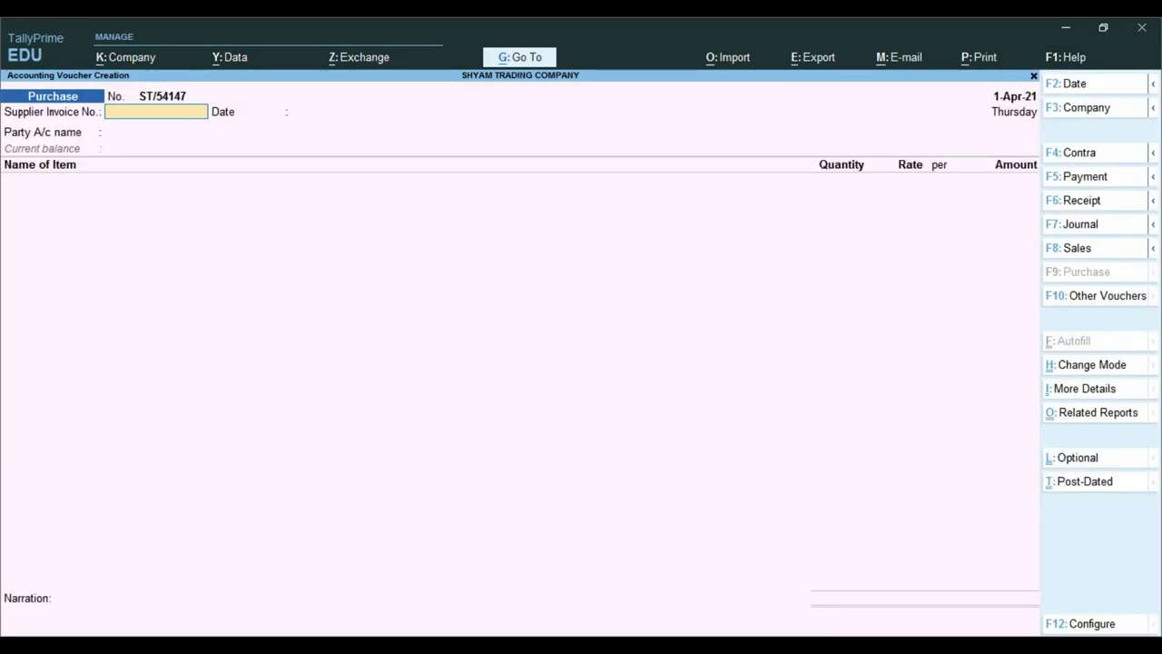
{"action": "key", "text": "F2"}
{"action": "type", "text": "2.5"}
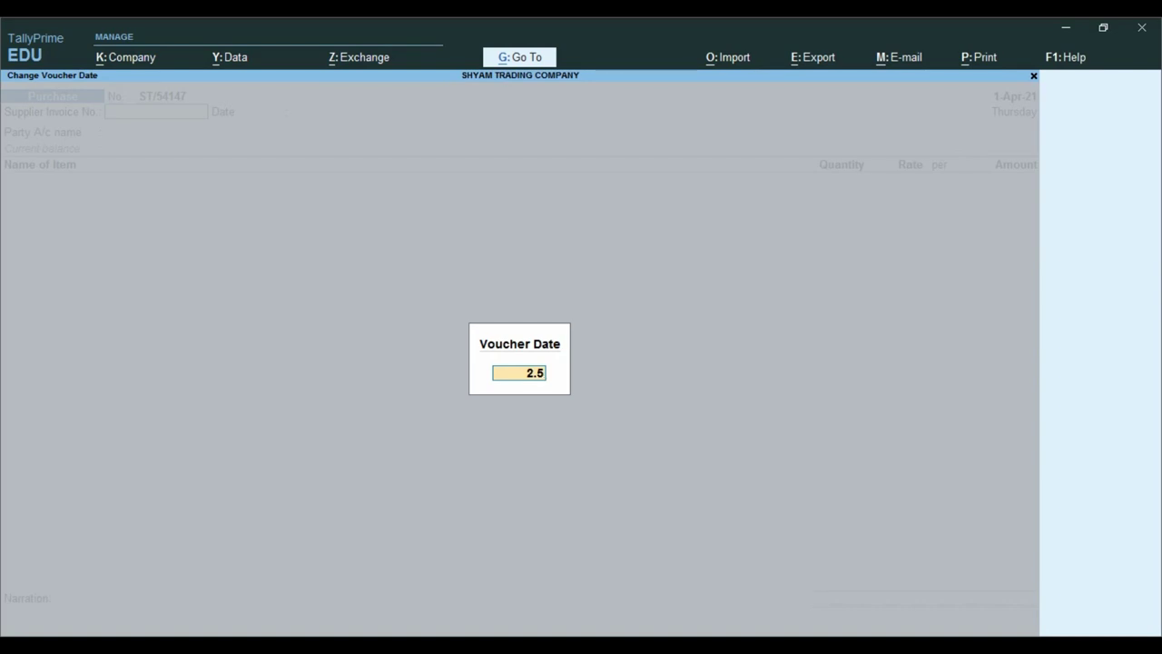
{"action": "key", "text": "Return"}
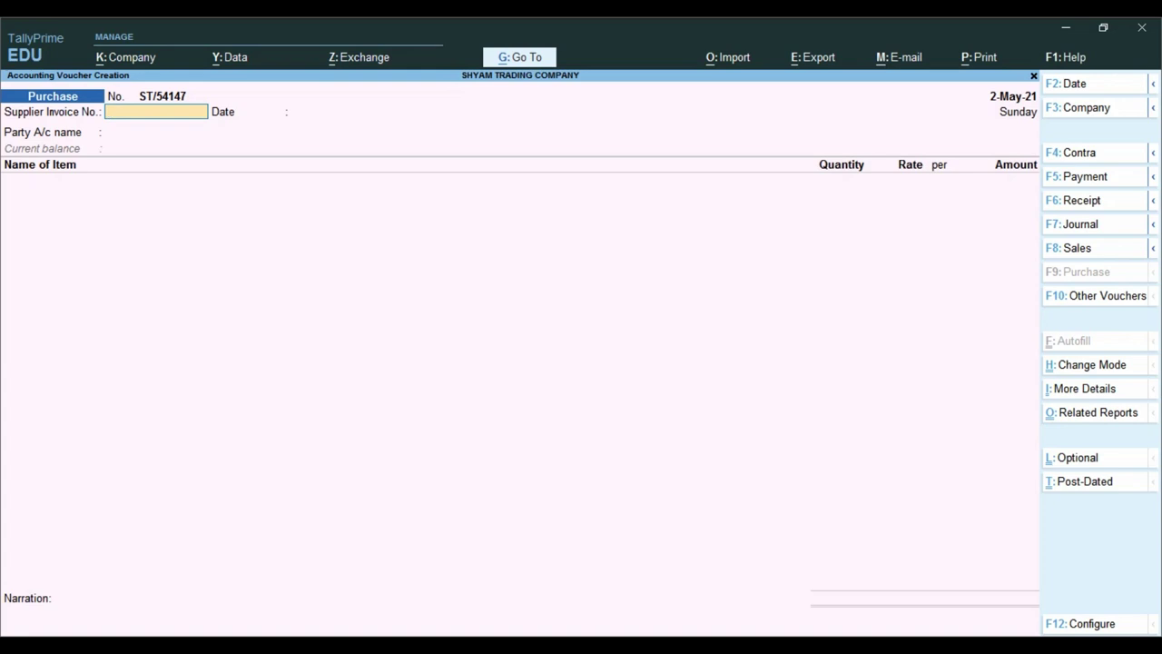
Enter ST/54147 as the supplier invoice number and accept 2-May-21 as the supplier invoice date.
{"action": "key", "text": "ctrl"}
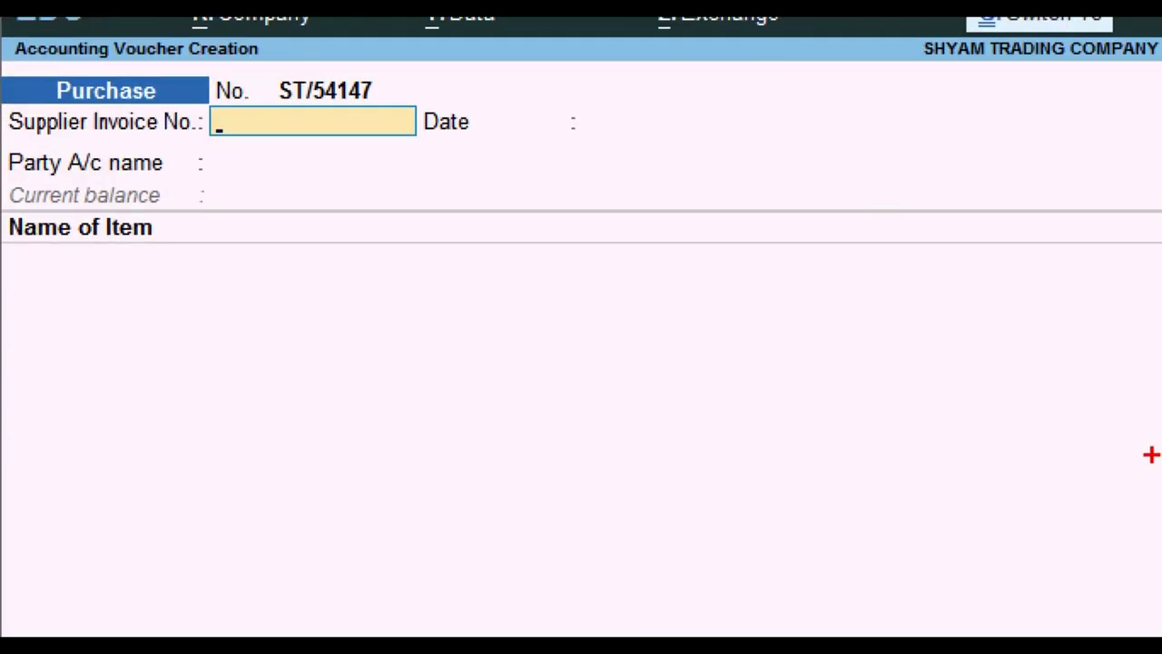
{"action": "key", "text": "ctrl+alt+v"}
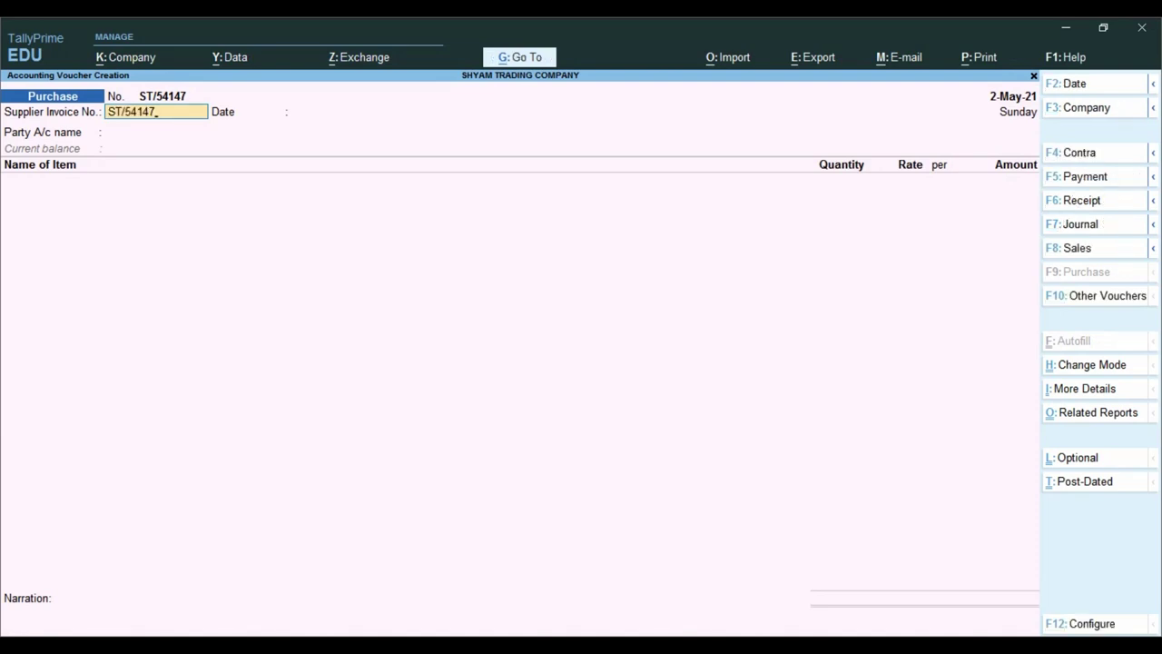
{"action": "key", "text": "Return"}
{"action": "key", "text": "Return"}
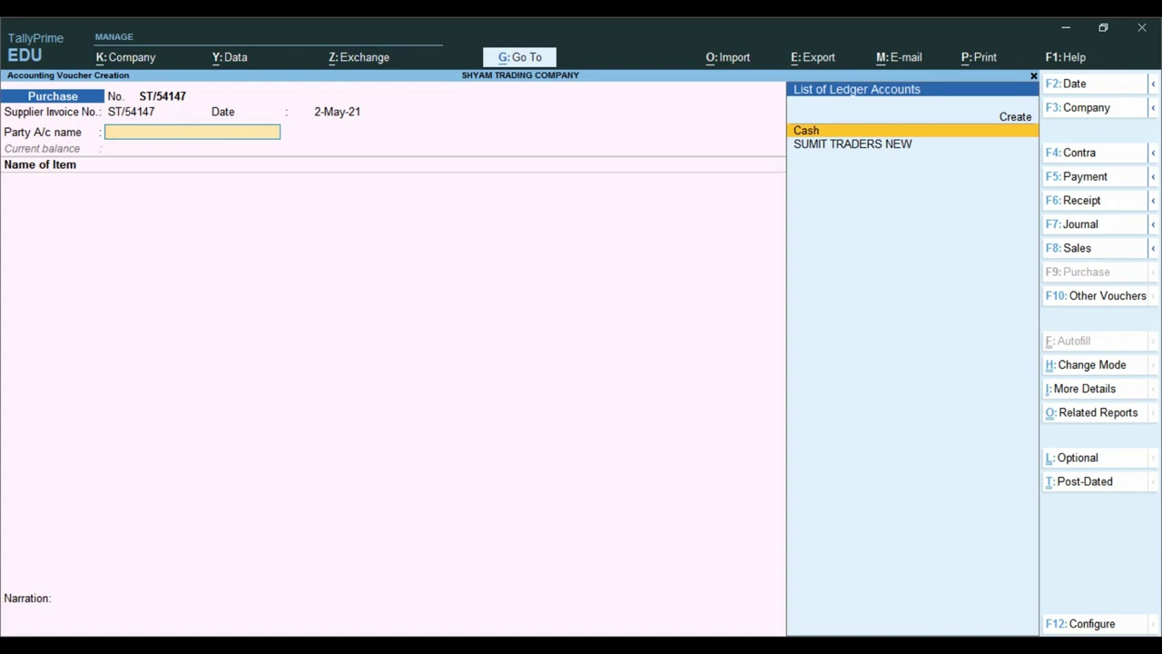
Choose SUMIT TRADERS NEW as the party account of the purchase voucher.
{"action": "key", "text": "ctrl"}
{"action": "key", "text": "Down"}
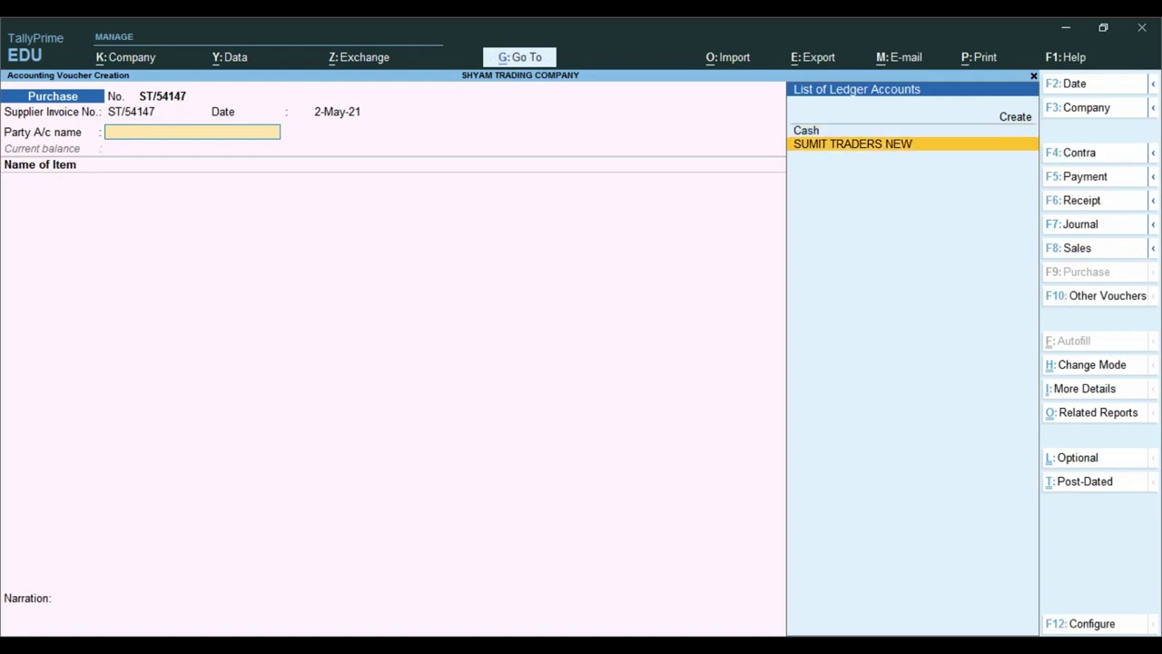
{"action": "key", "text": "Return"}
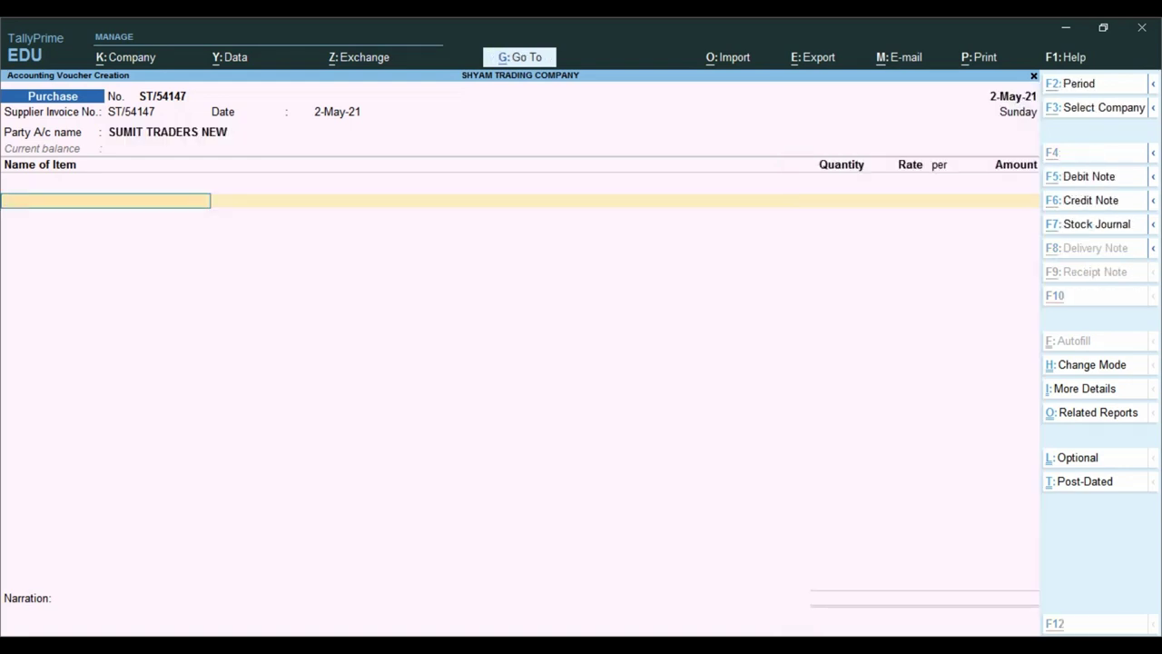
Add KEYBOARD as the first stock item with a quantity of 4, taken from the PDF invoice in Adobe Reader.
{"action": "key", "text": "alt+Tab"}
{"action": "key", "text": "alt+Tab"}
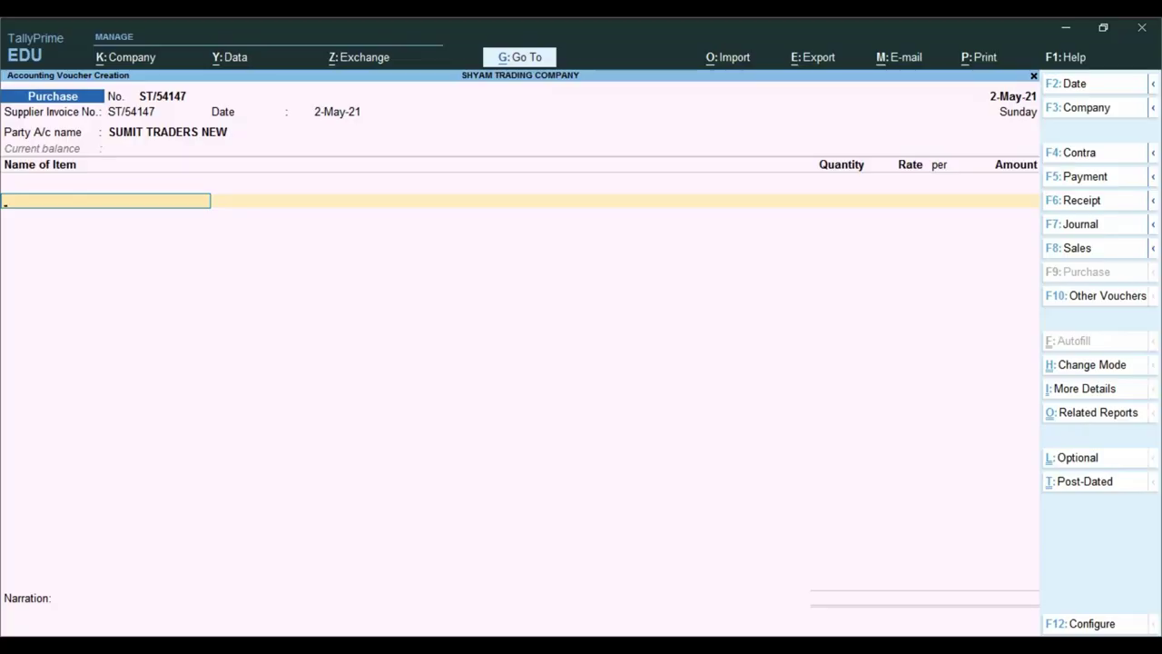
{"action": "type", "text": "K"}
{"action": "key", "text": "Return"}
{"action": "key", "text": "alt+Tab"}
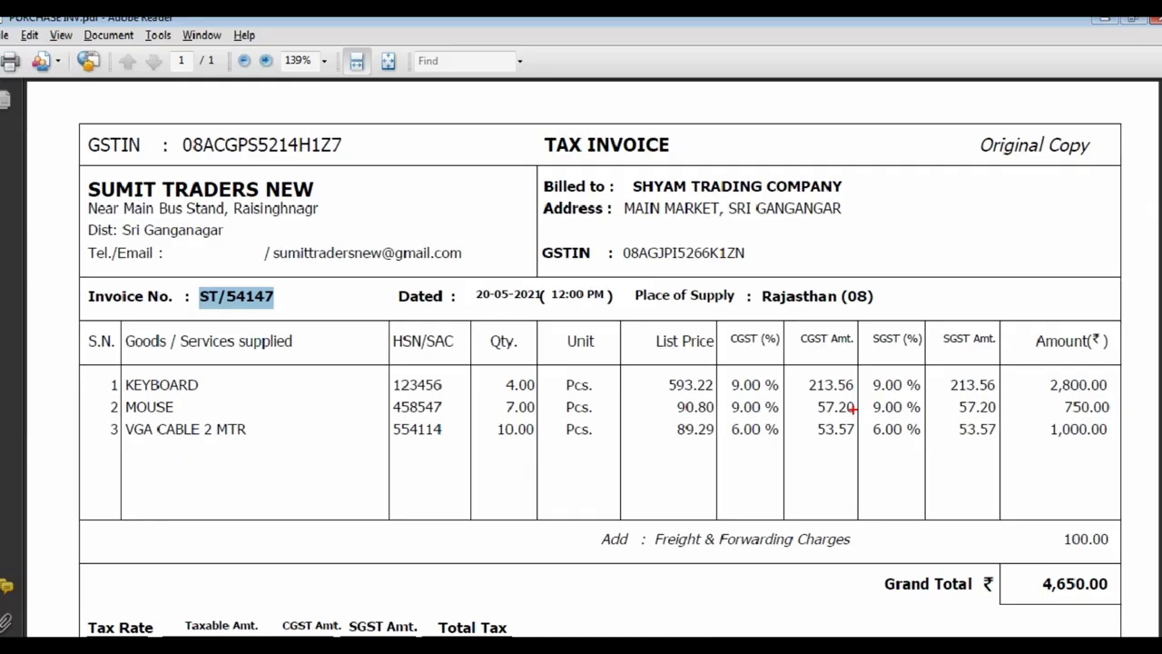
{"action": "key", "text": "alt+Tab"}
{"action": "type", "text": "4"}
{"action": "key", "text": "Return"}
Look up the KEYBOARD list price in the PDF invoice, set its rate to 593.22 per PCS, and accept the item amount.
{"action": "key", "text": "alt+Tab"}
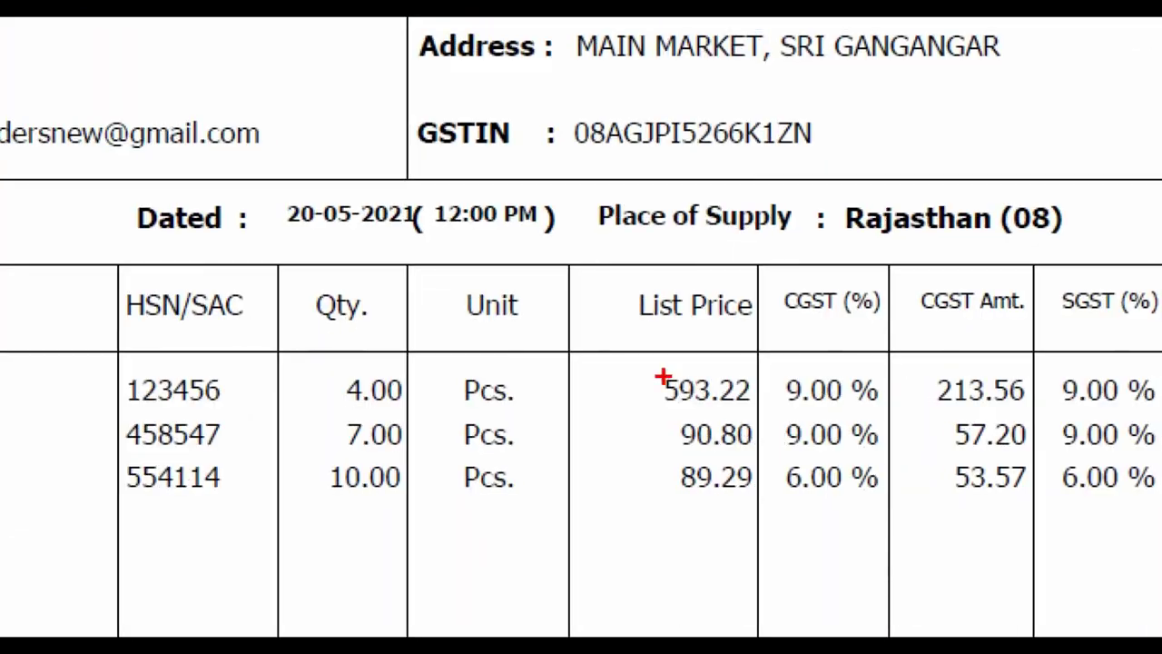
{"action": "left_click_drag", "start_coordinate": [649, 368], "coordinate": [676, 381]}
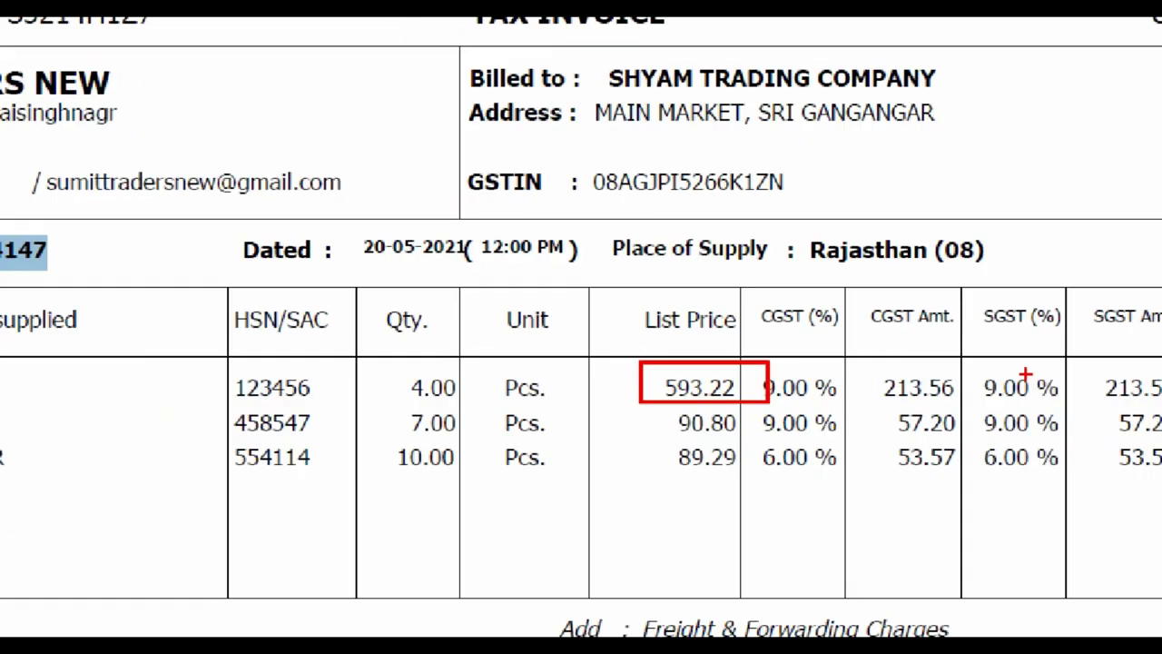
{"action": "key", "text": "alt+Tab"}
{"action": "type", "text": "593.22"}
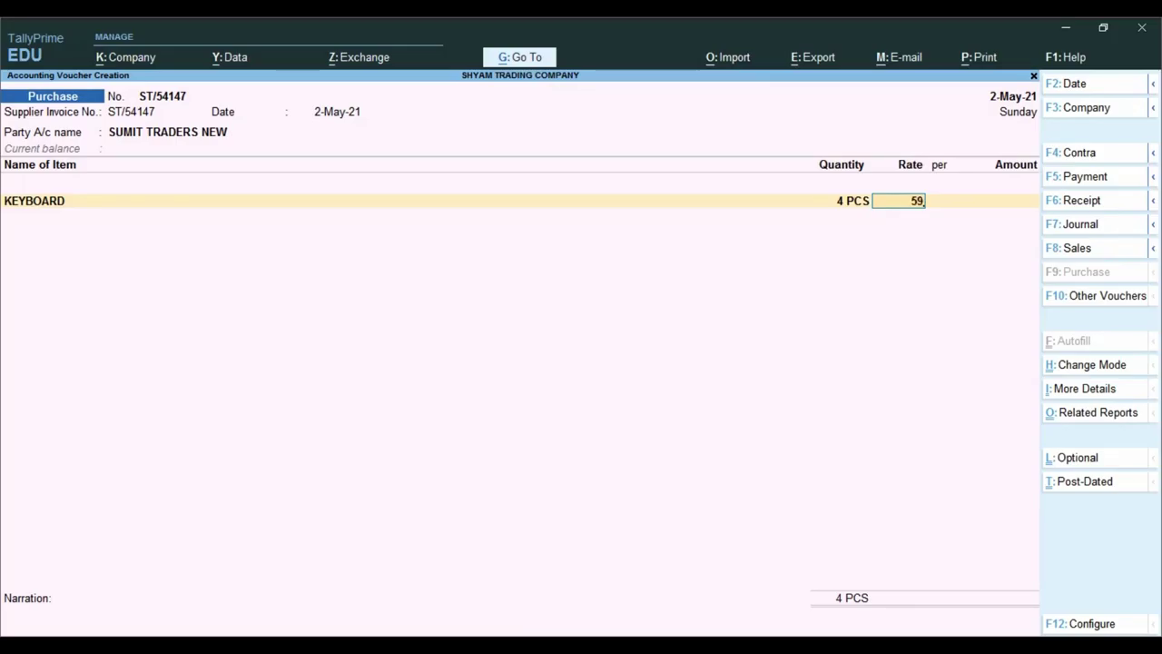
{"action": "key", "text": "Return"}
{"action": "key", "text": "Return"}
{"action": "key", "text": "Return"}
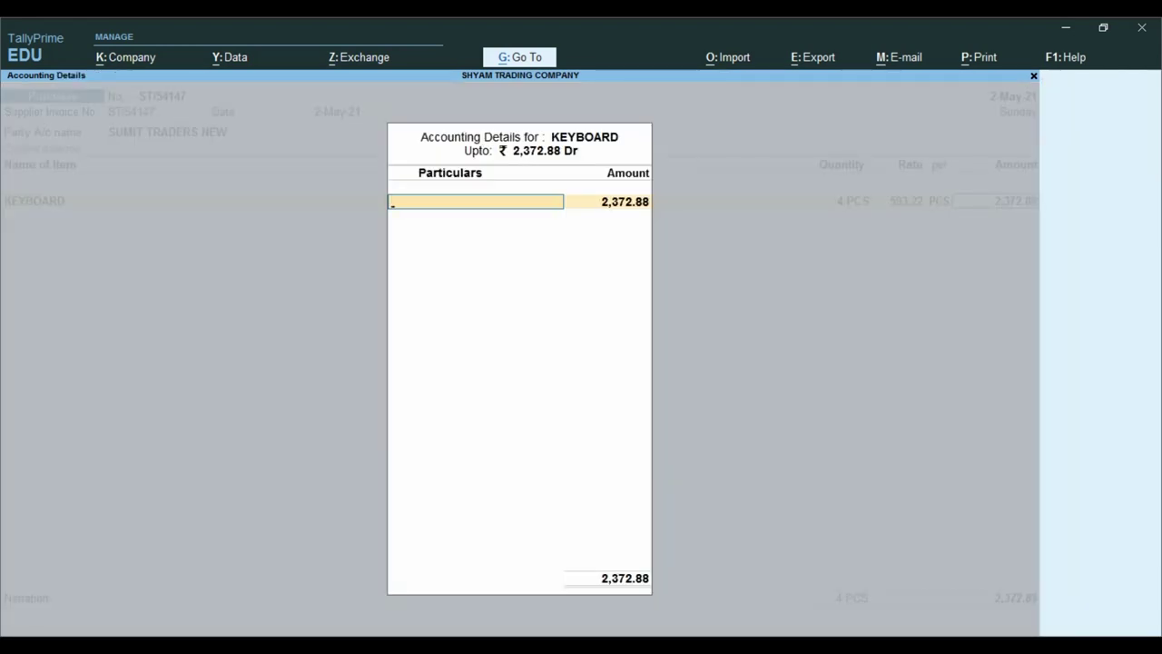
Allocate the KEYBOARD amount to COMPUTER PARTS GST 18% PUR with the Purchase Taxable classification.
{"action": "type", "text": "P"}
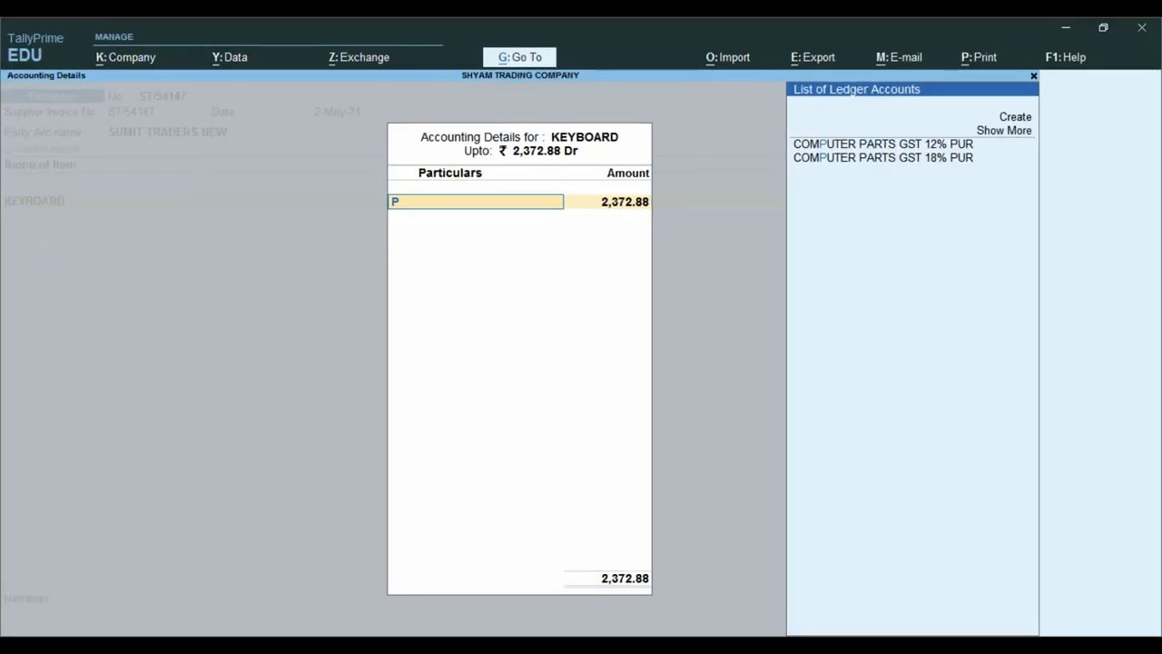
{"action": "key", "text": "Down"}
{"action": "key", "text": "Down"}
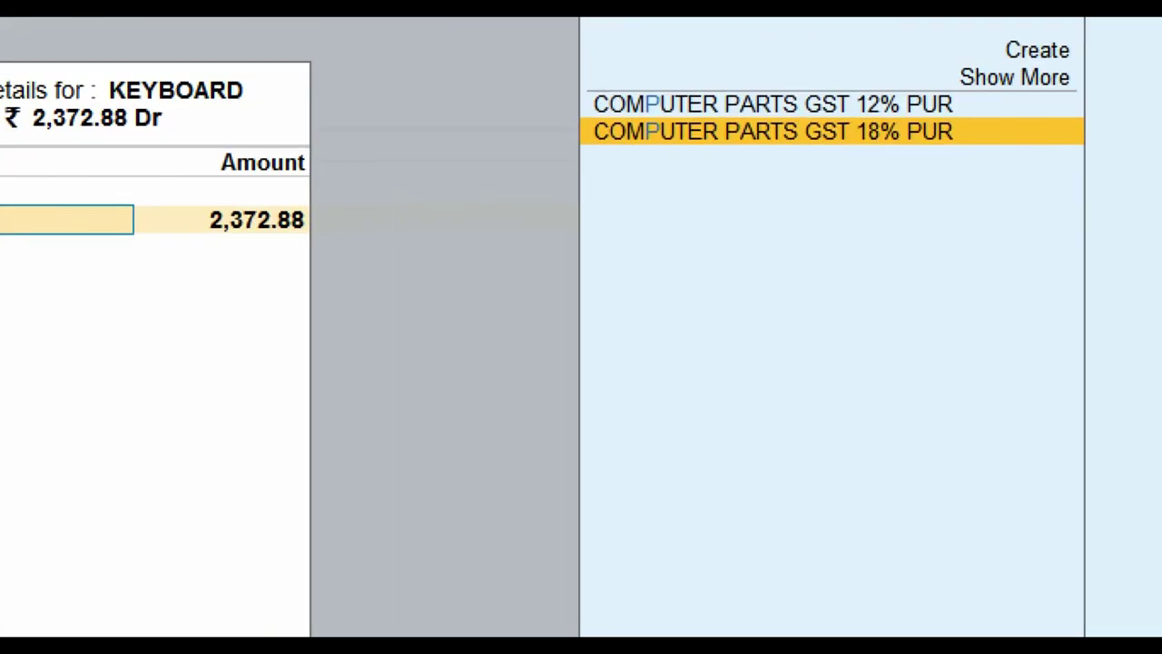
{"action": "key", "text": "Return"}
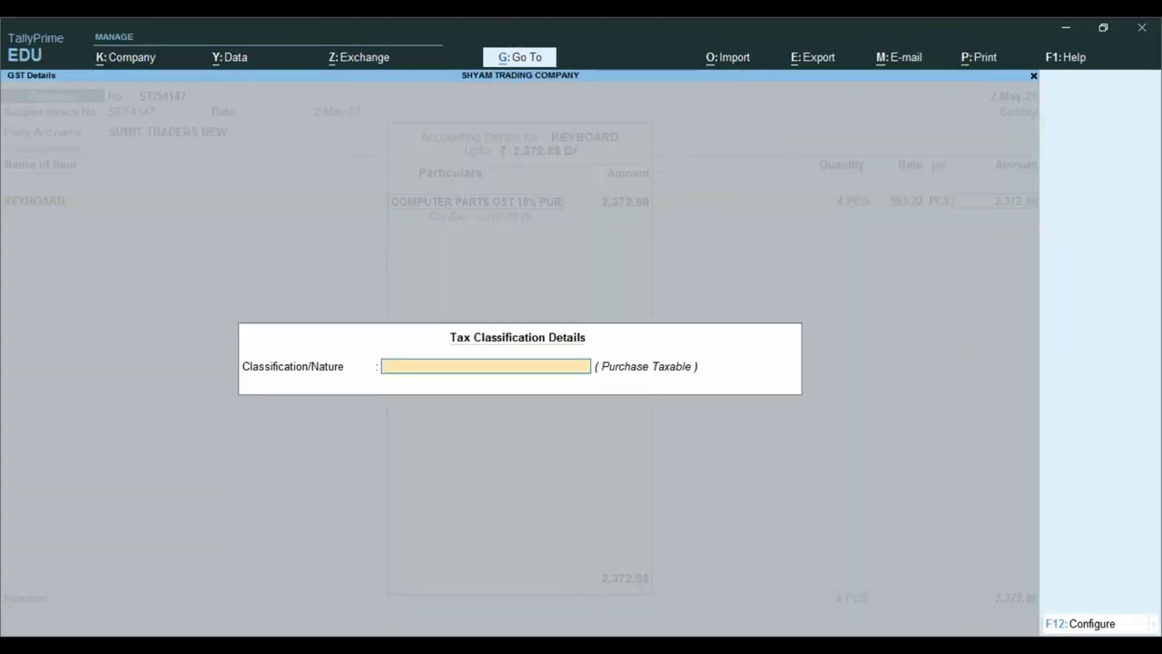
{"action": "type", "text": "PUR"}
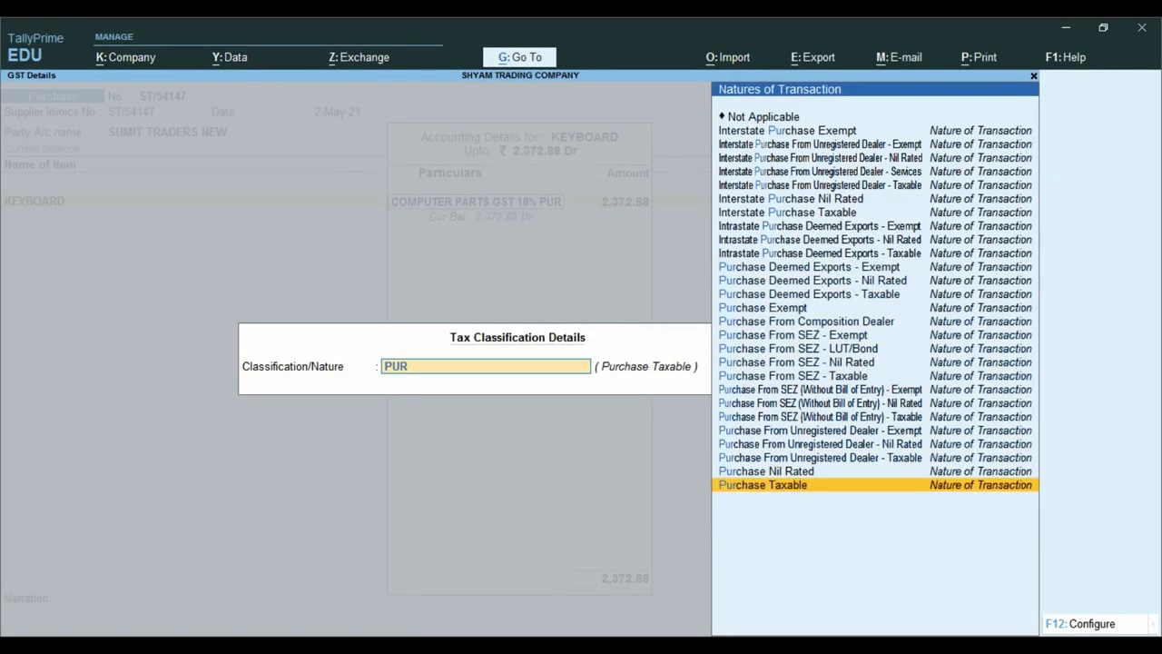
{"action": "key", "text": "Return"}
{"action": "key", "text": "Return"}
Add MOUSE as the second stock item with a quantity of 7, checking the PDF invoice in Adobe Reader.
{"action": "key", "text": "alt+Tab"}
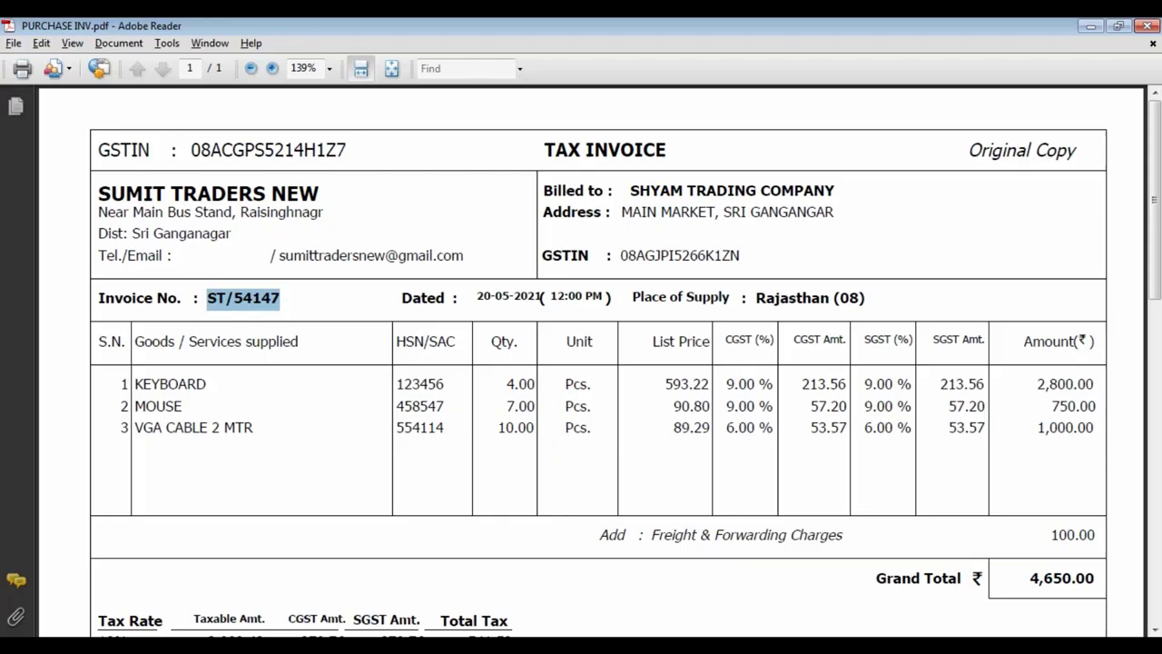
{"action": "key", "text": "alt+Tab"}
{"action": "type", "text": "mo"}
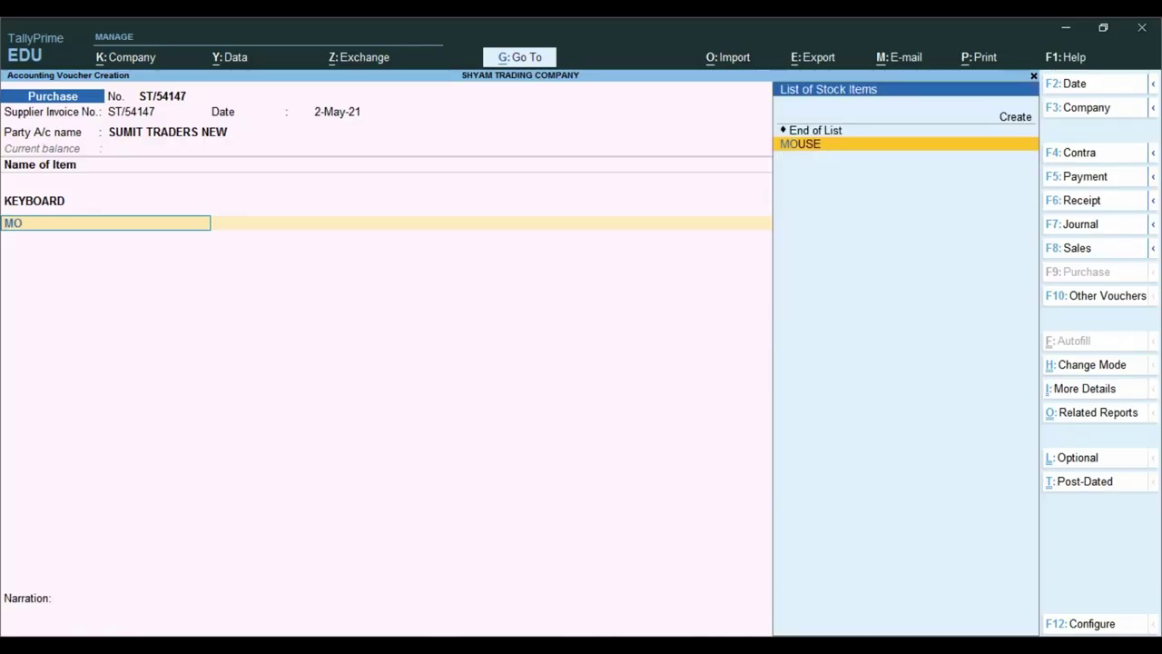
{"action": "key", "text": "Return"}
{"action": "key", "text": "alt+Tab"}
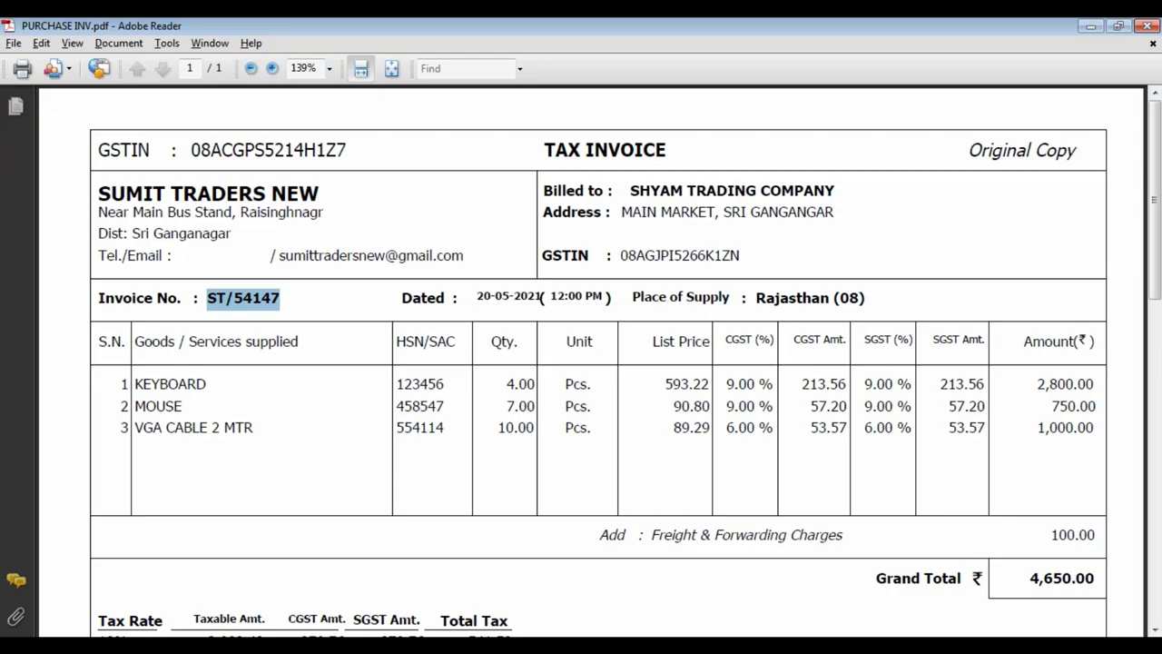
{"action": "key", "text": "alt+Tab"}
{"action": "type", "text": "7"}
{"action": "key", "text": "Return"}
Look up the MOUSE list price in the PDF invoice, set its rate to 90.8, and accept the item amount.
{"action": "key", "text": "alt+Tab"}
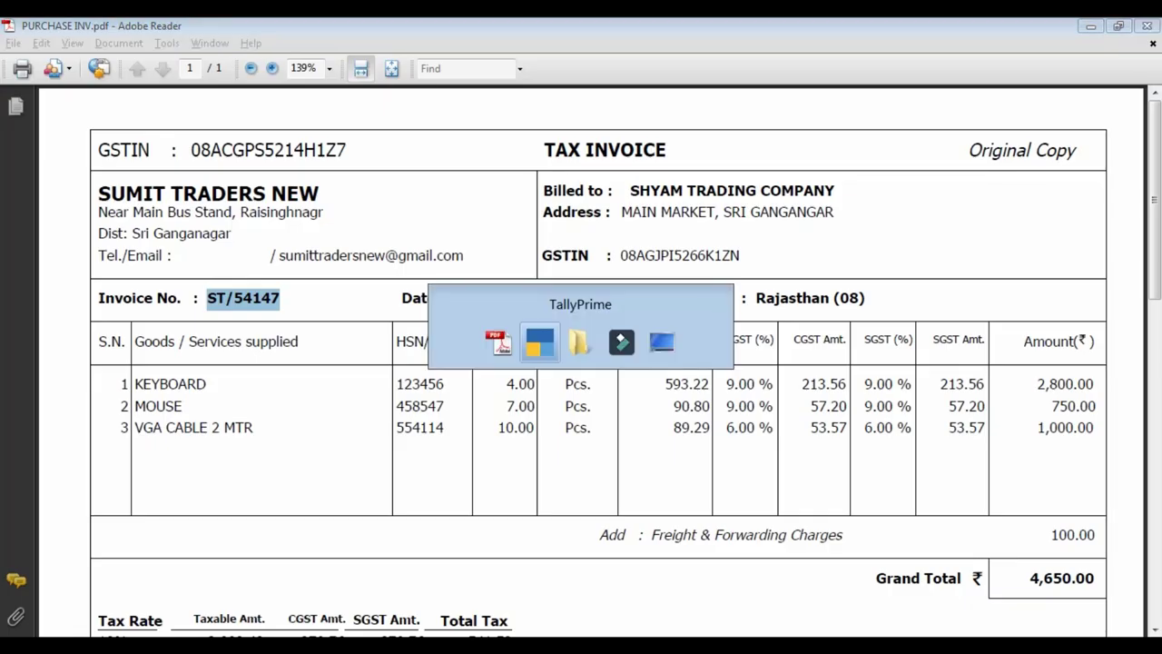
{"action": "key", "text": "alt+Tab"}
{"action": "type", "text": "90.8"}
{"action": "key", "text": "Return"}
{"action": "key", "text": "Return"}
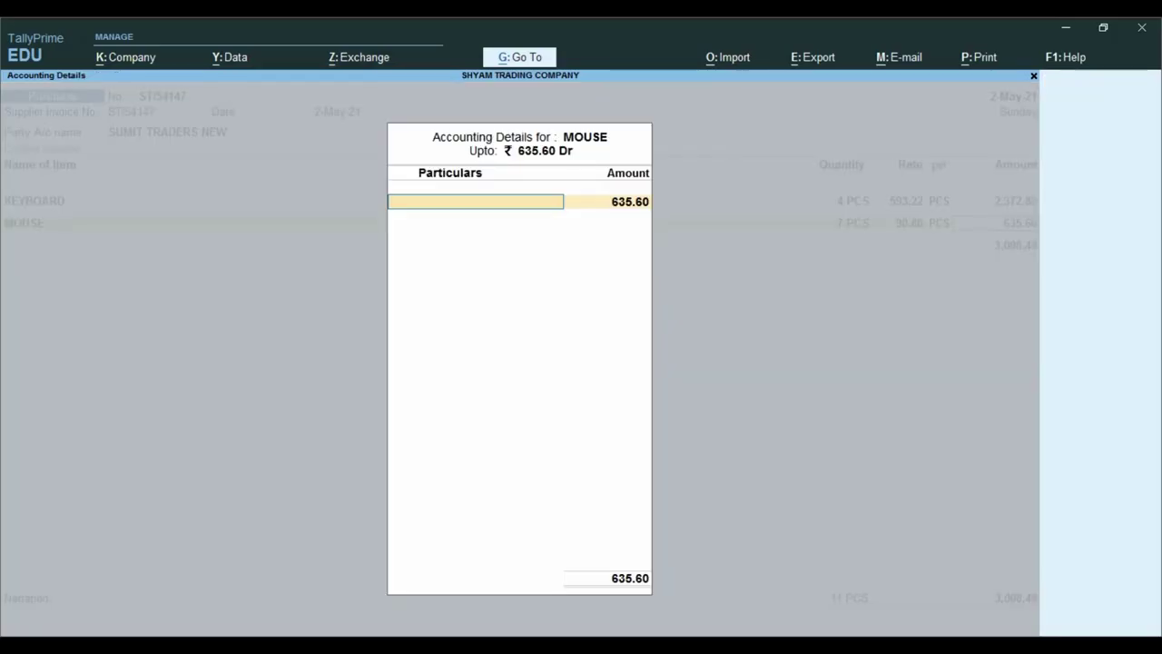
Allocate the MOUSE amount to COMPUTER PARTS GST 18% PUR with the Purchase Taxable classification.
{"action": "type", "text": "PU"}
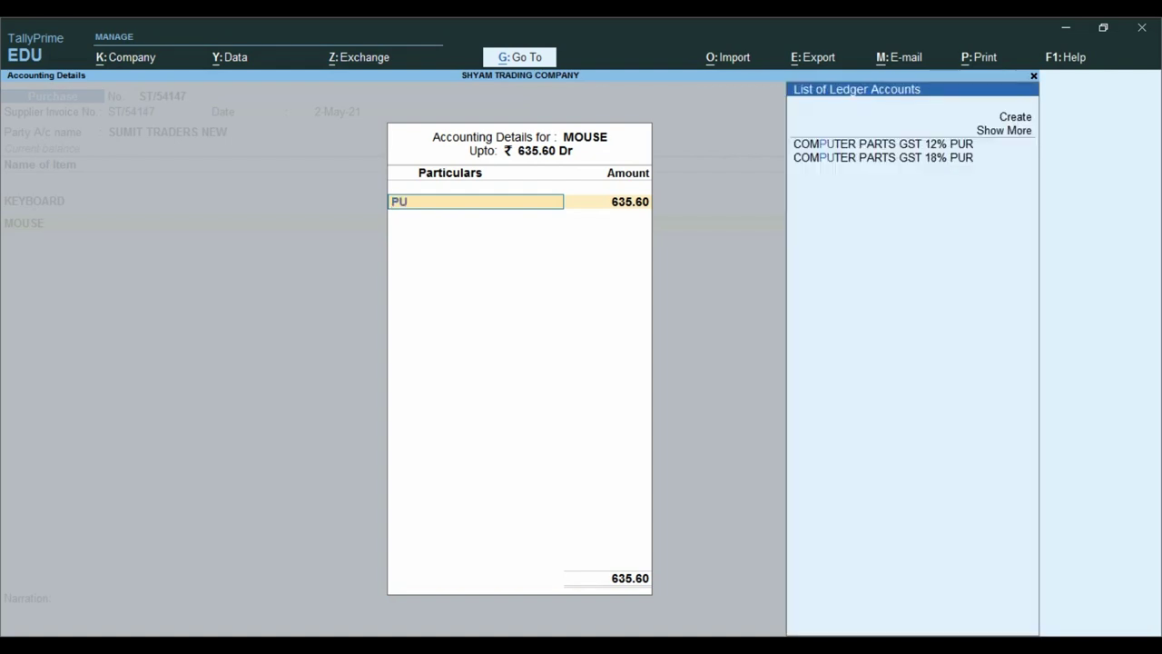
{"action": "key", "text": "Down"}
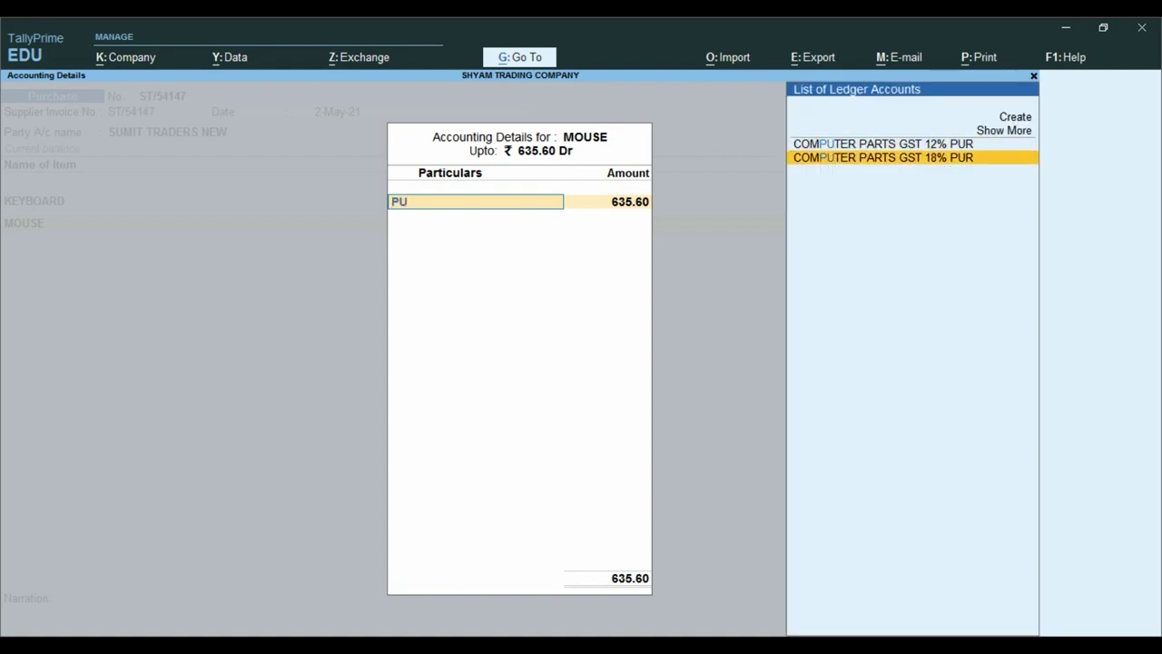
{"action": "key", "text": "Return"}
{"action": "type", "text": "PUR"}
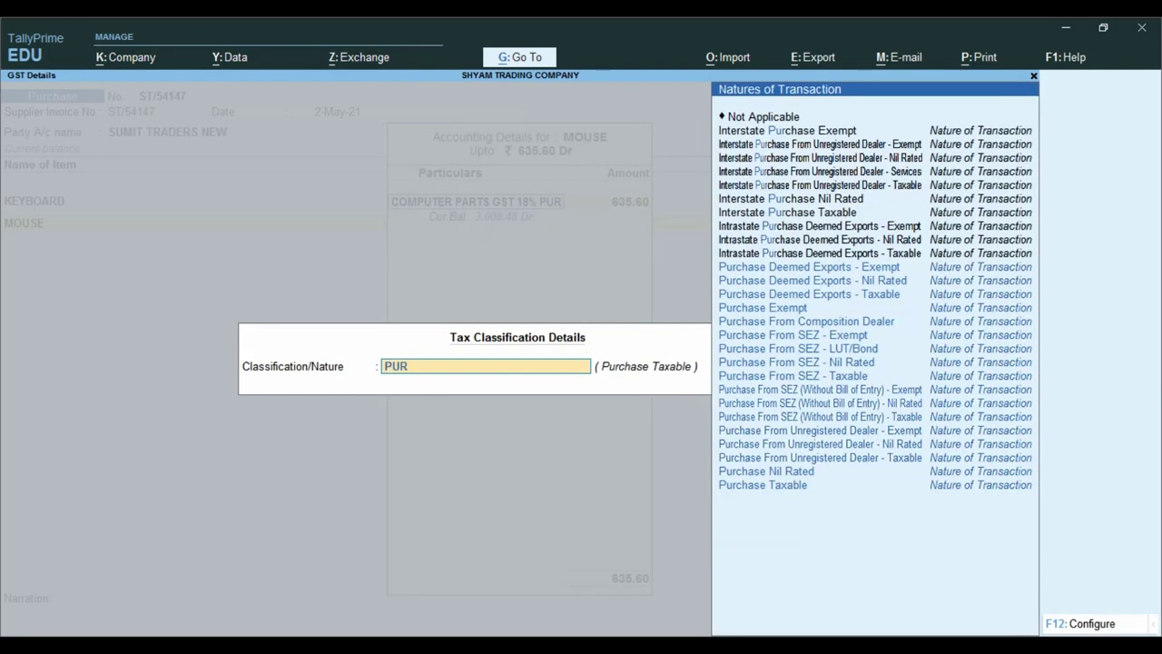
{"action": "key", "text": "Return"}
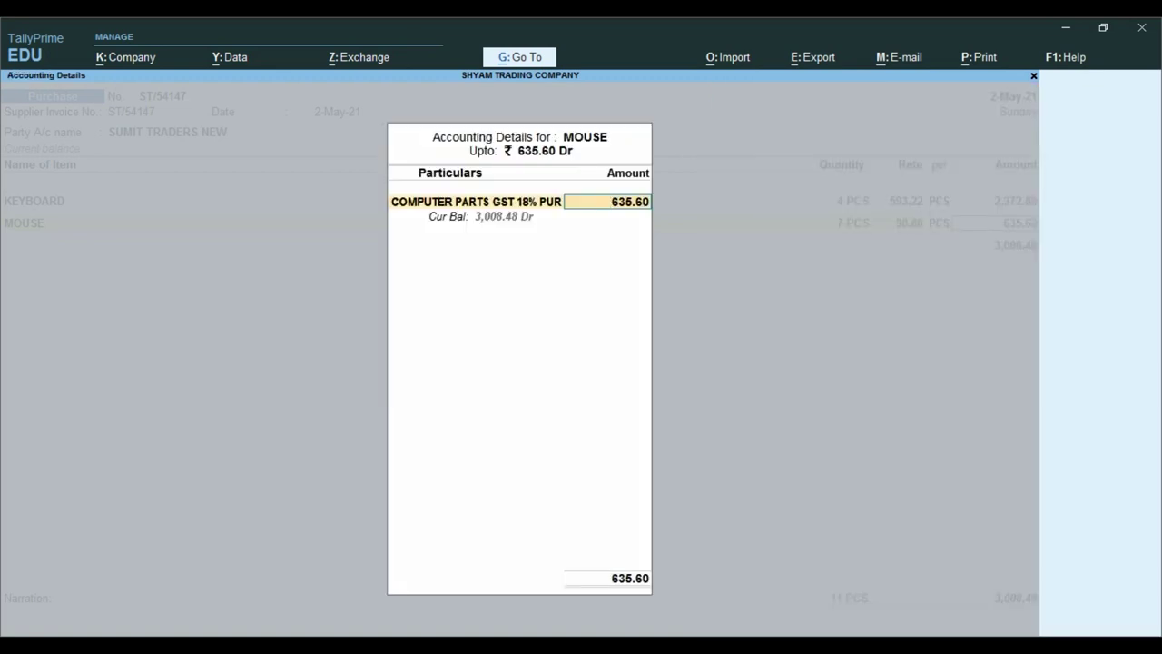
{"action": "key", "text": "Return"}
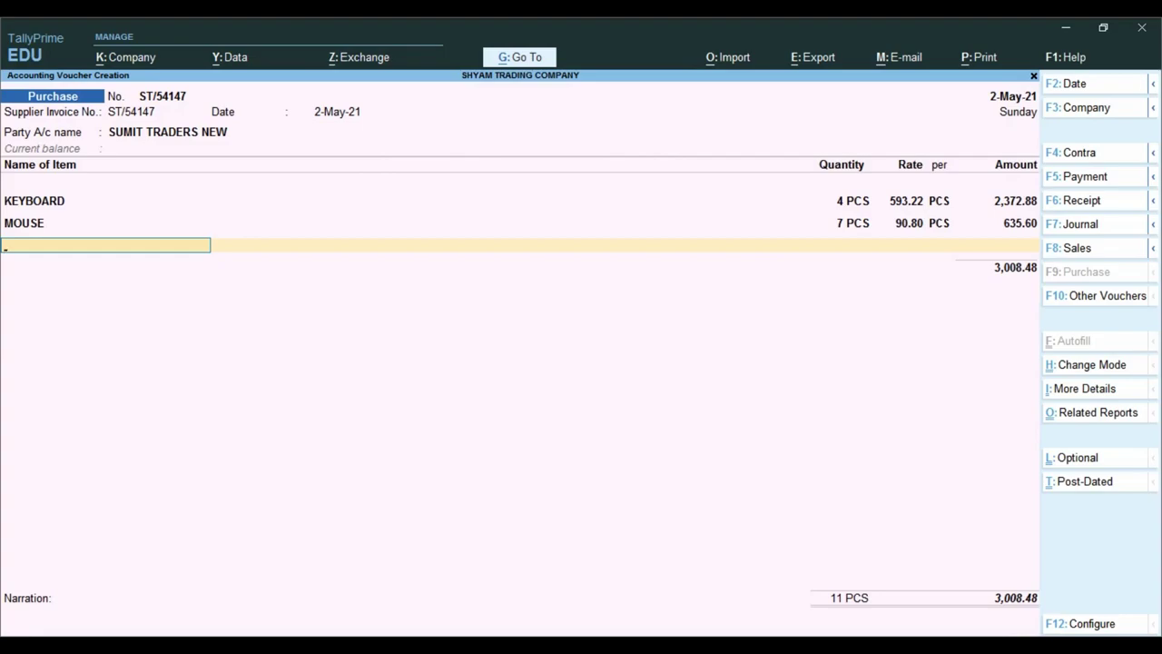
Add VGA CABLE 2MTRS as the third stock item with a quantity of 10, checking the PDF invoice in Adobe Reader.
{"action": "key", "text": "alt+Tab"}
{"action": "key", "text": "alt+Tab"}
{"action": "type", "text": "V"}
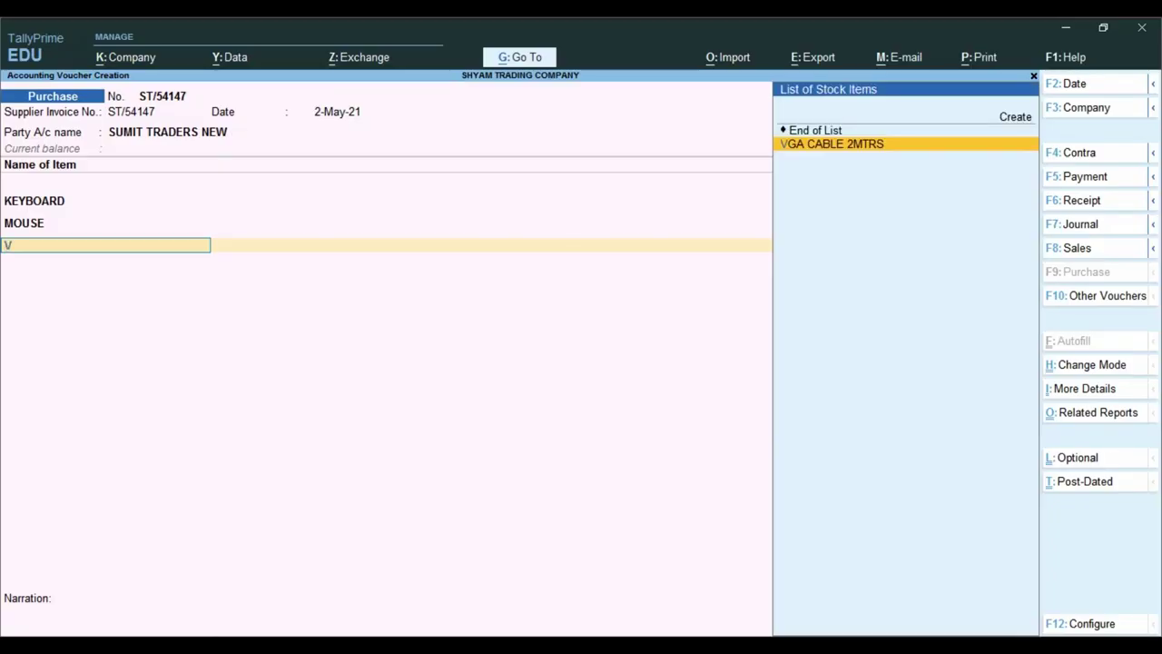
{"action": "key", "text": "Return"}
{"action": "key", "text": "alt+Tab"}
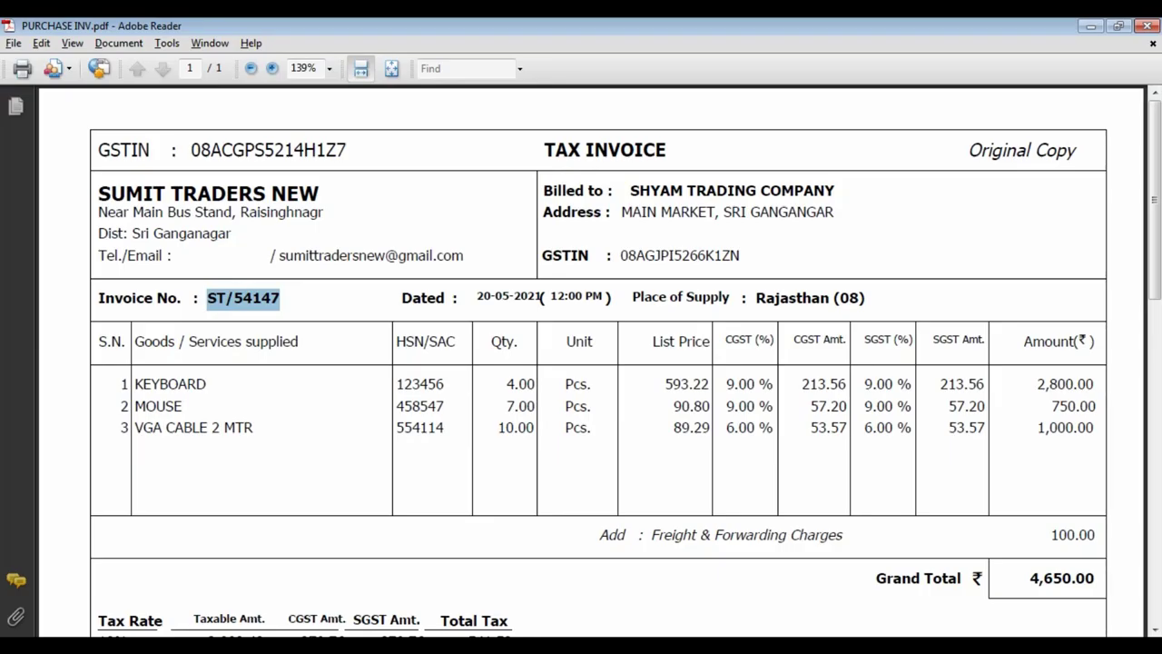
{"action": "key", "text": "alt+Tab"}
{"action": "type", "text": "10"}
{"action": "key", "text": "Return"}
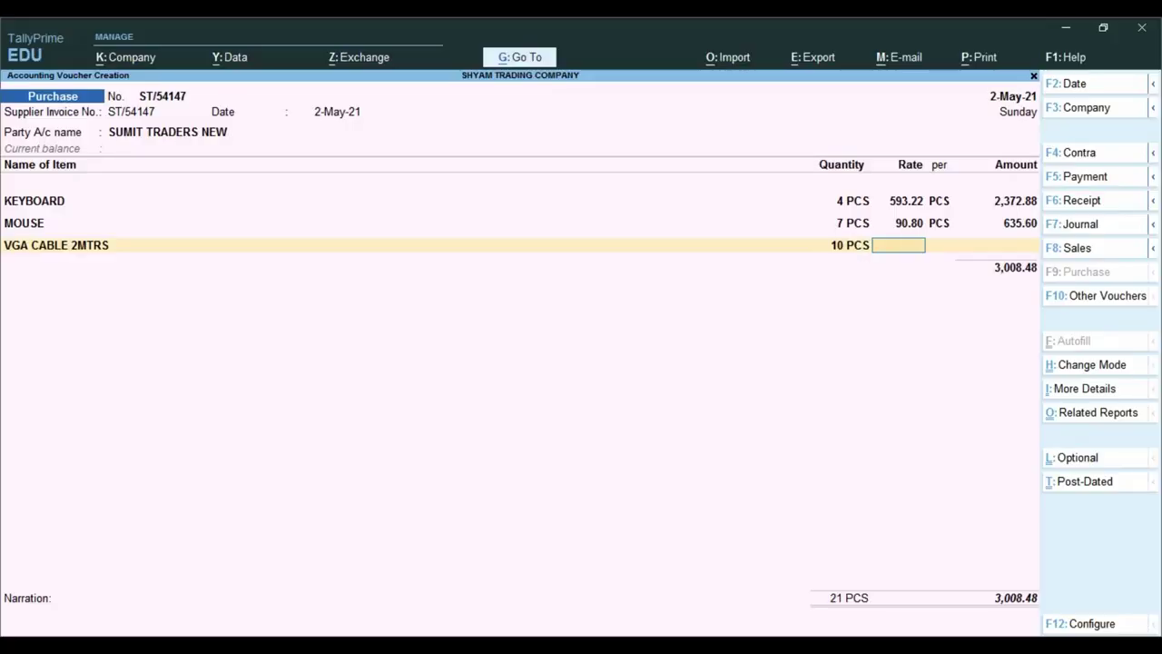
Look up the VGA cable list price in the PDF invoice, set its rate to 89.29 per PCS, and accept the item amount.
{"action": "key", "text": "alt+Tab"}
{"action": "key", "text": "alt+Tab"}
{"action": "type", "text": "89.29"}
{"action": "key", "text": "Return"}
{"action": "key", "text": "Return"}
{"action": "key", "text": "Return"}
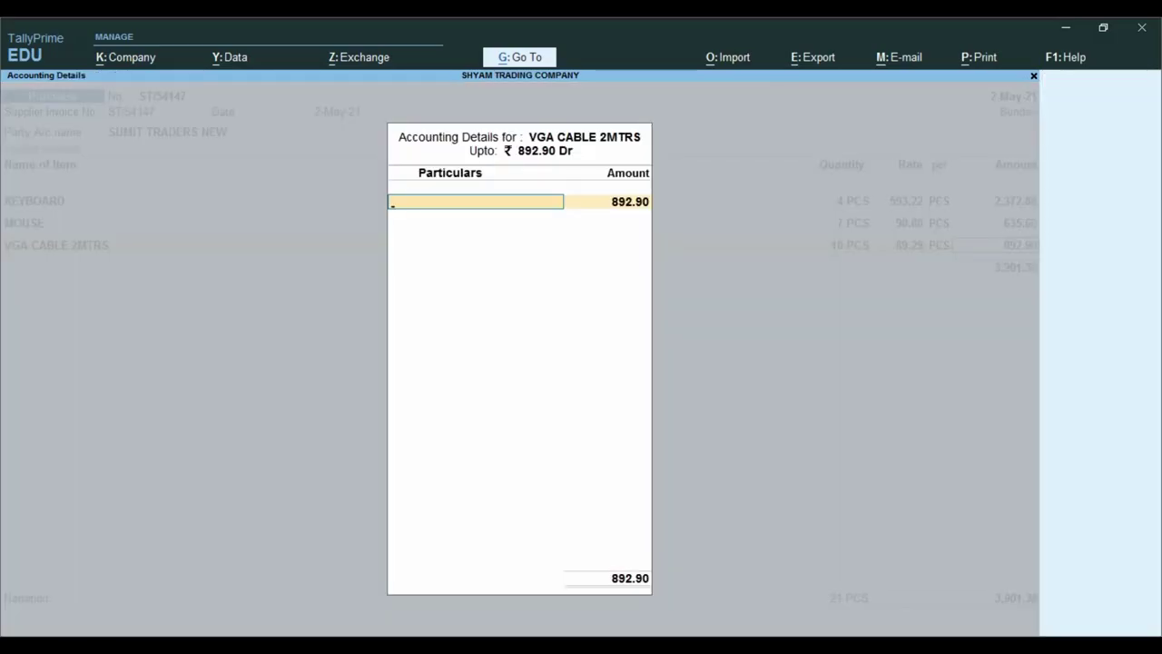
Allocate the VGA CABLE 2MTRS amount to COMPUTER PARTS GST 12% PUR with the Purchase Taxable classification.
{"action": "type", "text": "G"}
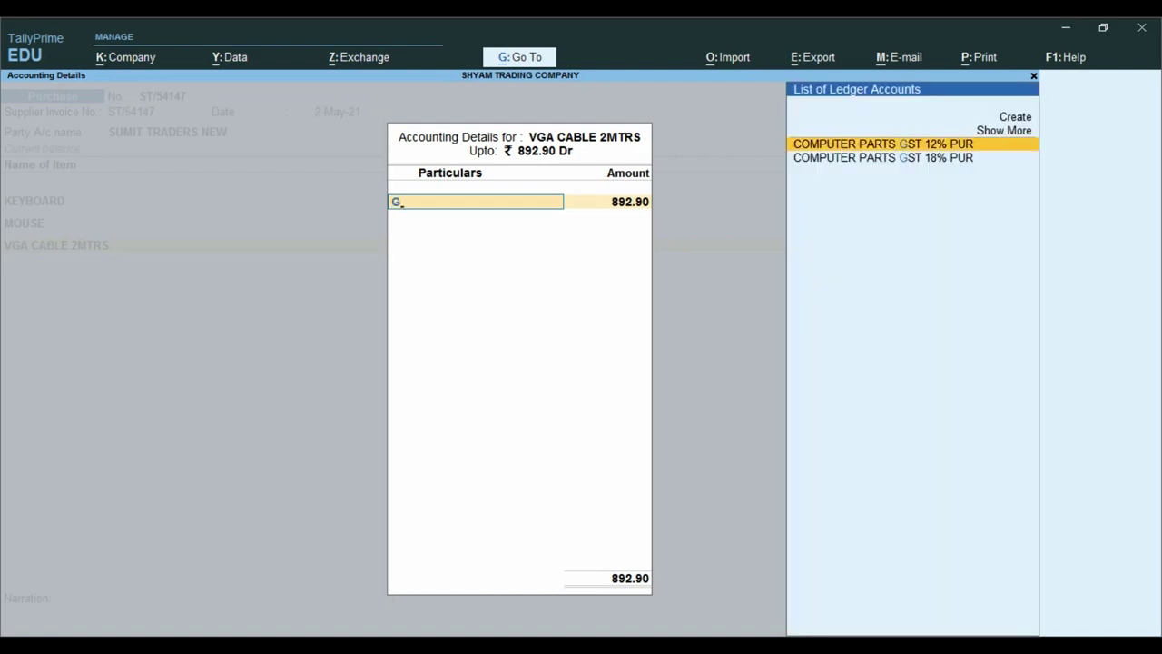
{"action": "key", "text": "Return"}
{"action": "type", "text": "PUR T"}
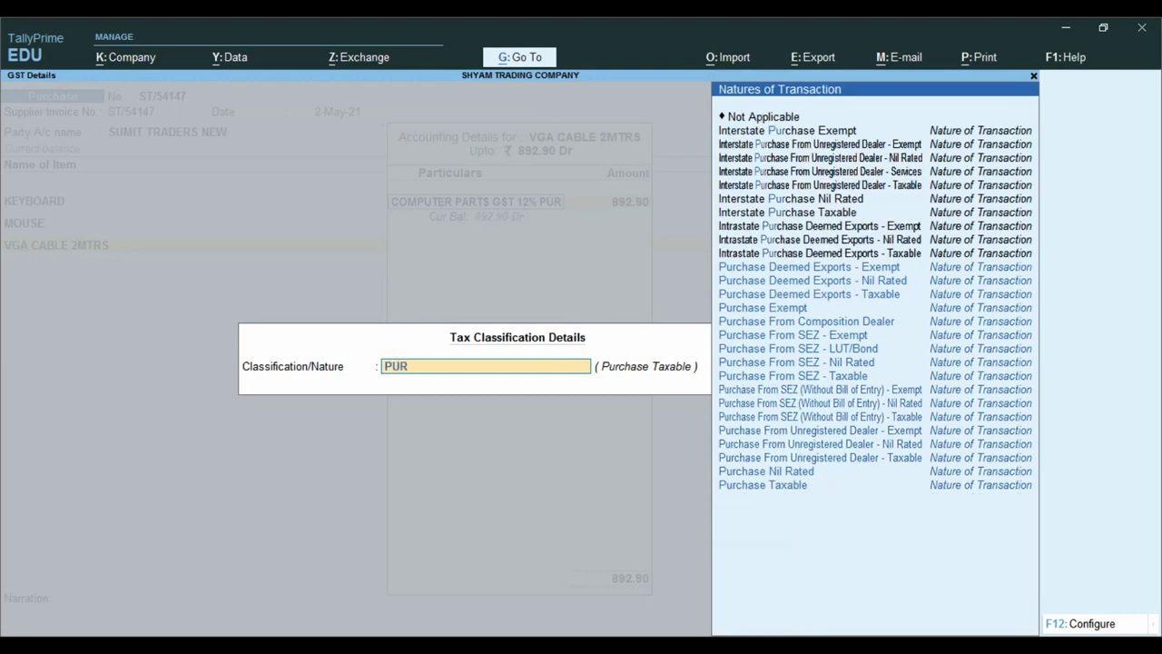
{"action": "key", "text": "Return"}
{"action": "key", "text": "Return"}
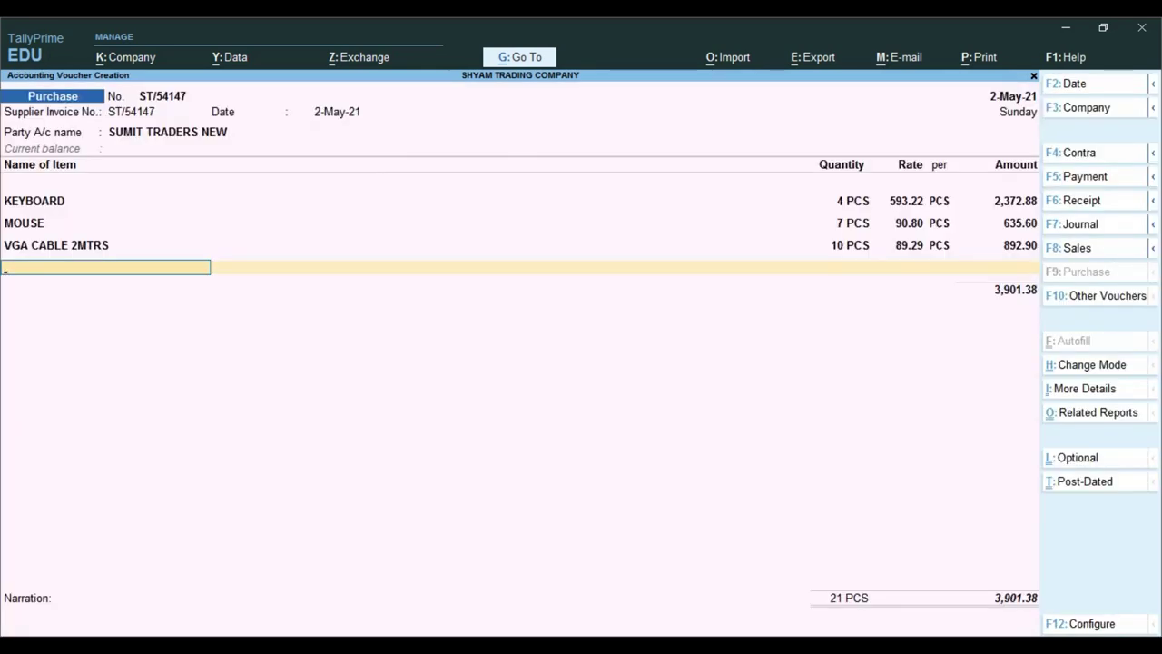
Compare the taxable and GST totals in the PDF invoice's tax summary with the item total in the purchase voucher.
{"action": "key", "text": "alt+Tab"}
{"action": "scroll", "coordinate": [581, 354], "scroll_direction": "down", "scroll_amount": 5}
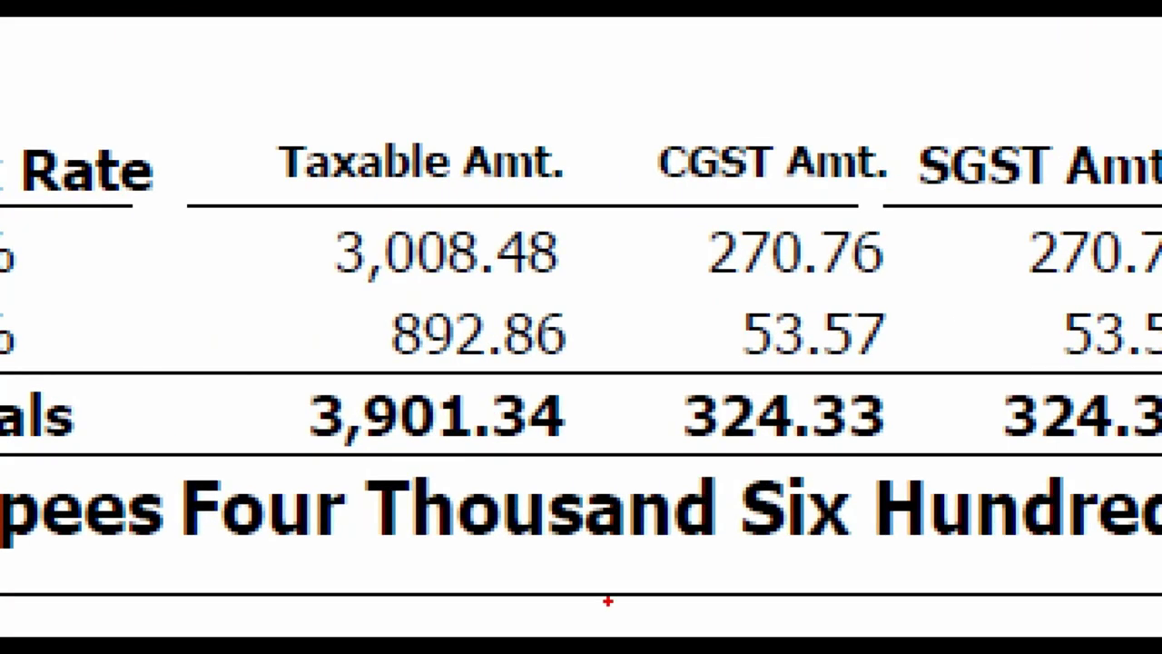
{"action": "mouse_move", "coordinate": [208, 343]}
{"action": "left_mouse_down"}
{"action": "mouse_move", "coordinate": [661, 534]}
{"action": "mouse_move", "coordinate": [767, 536]}
{"action": "left_mouse_up"}
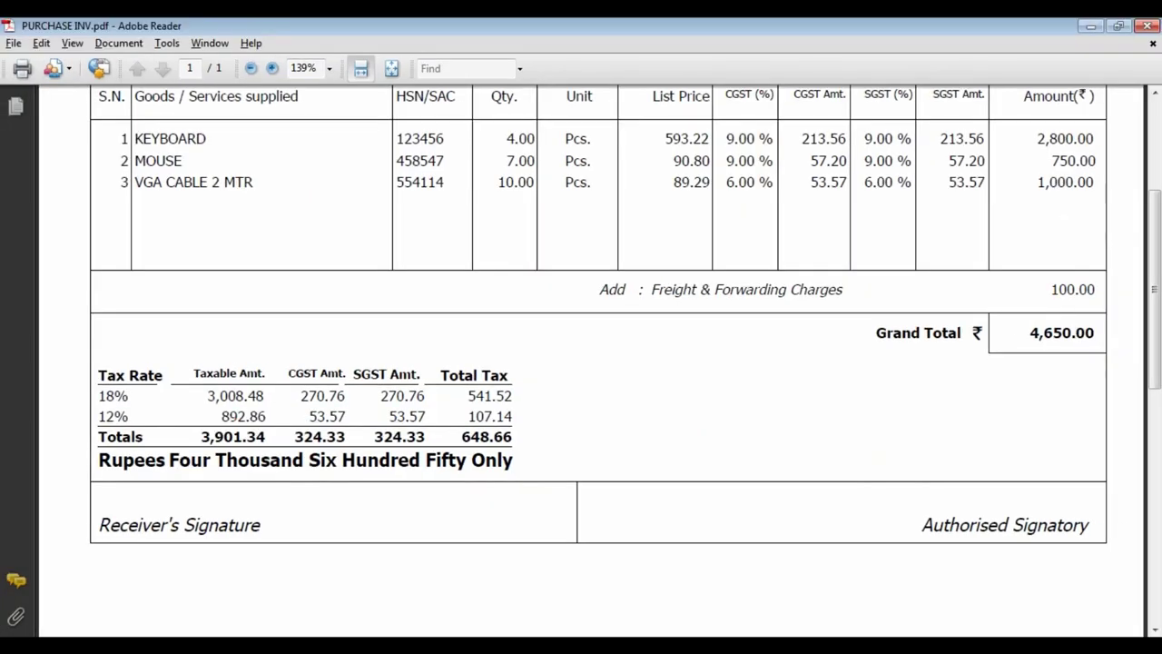
{"action": "key", "text": "alt+Tab"}
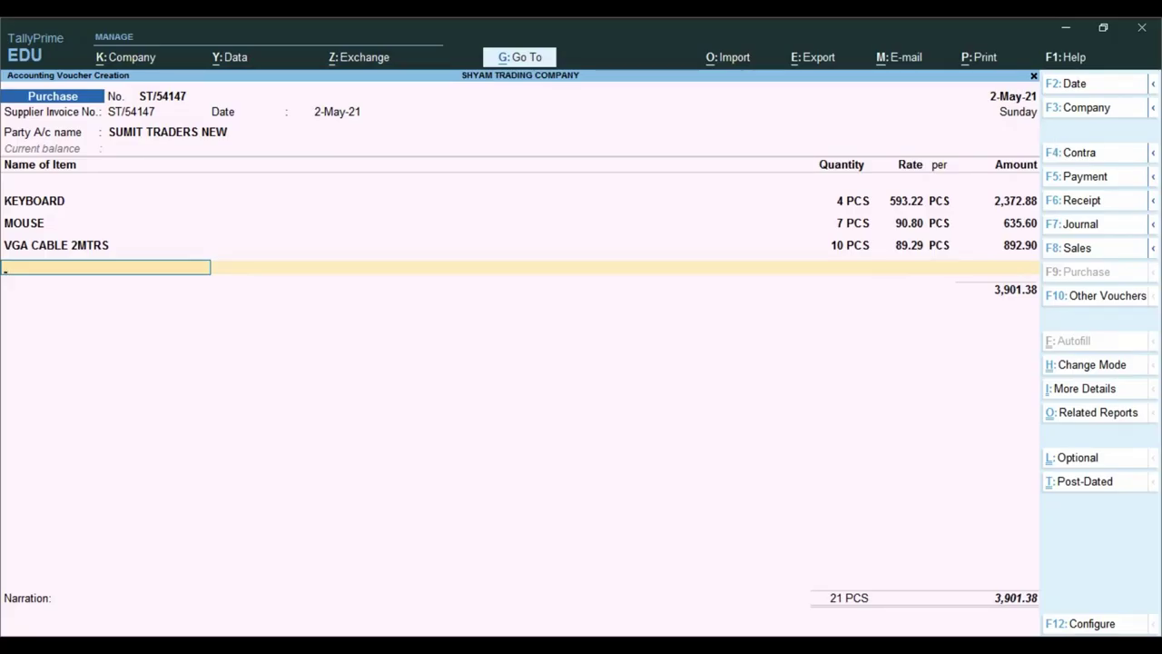
{"action": "key", "text": "ctrl"}
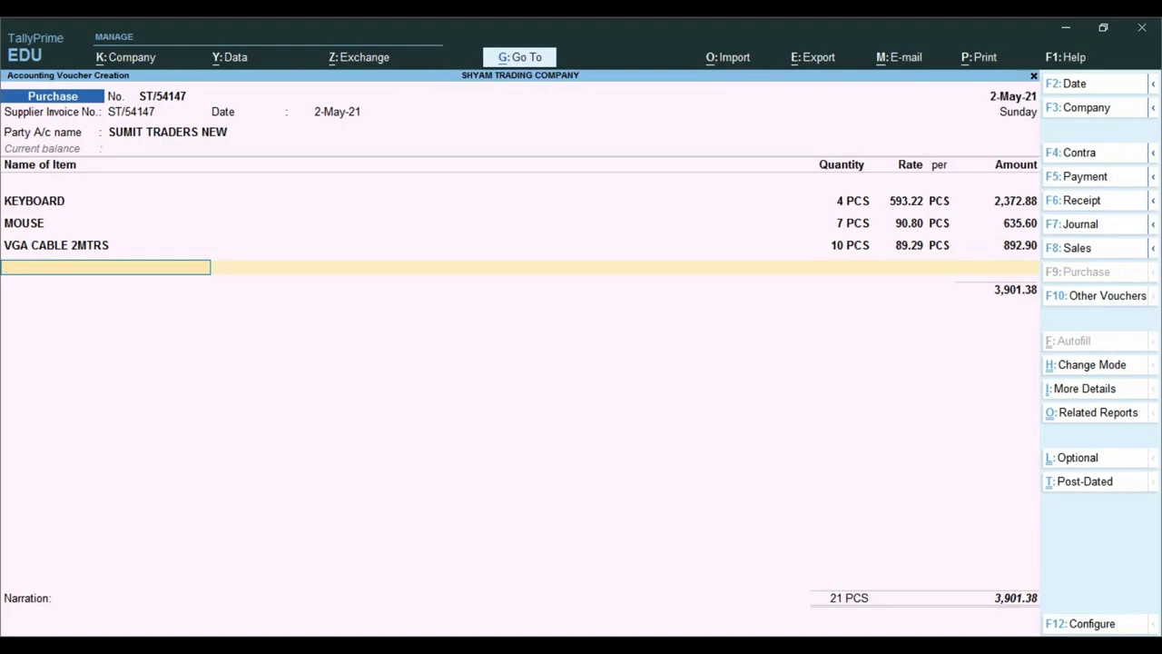
Check the KEYBOARD amount against the PDF invoice by calculating 2800*100/118 in the built-in calculator.
{"action": "left_click", "coordinate": [1015, 201]}
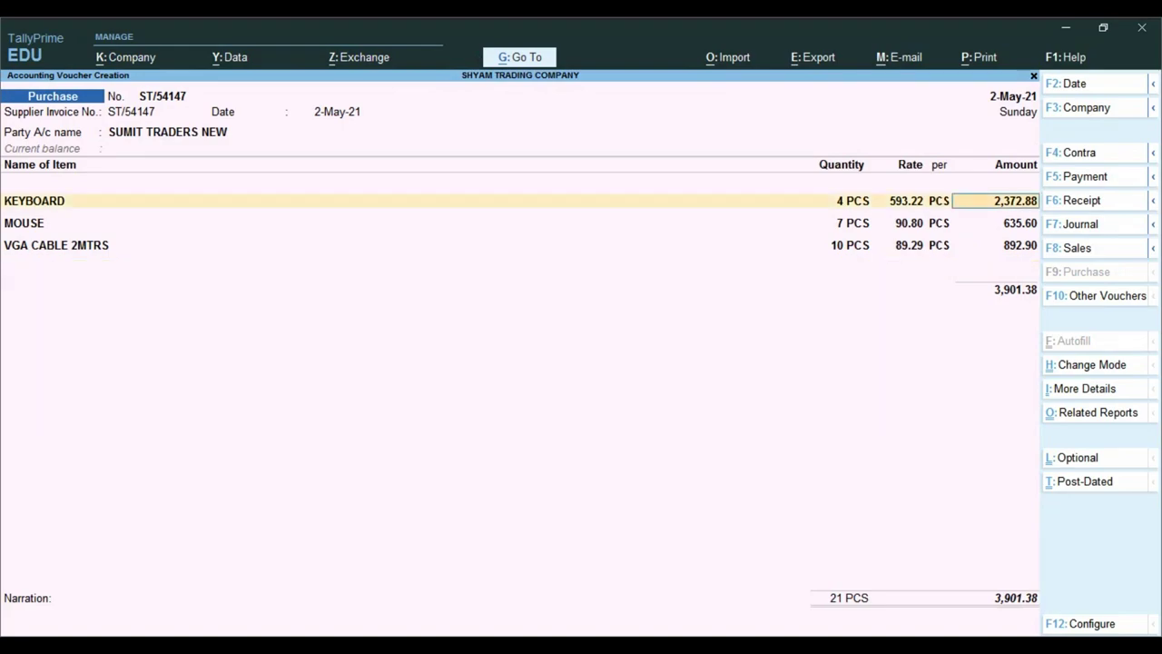
{"action": "key", "text": "alt+Tab"}
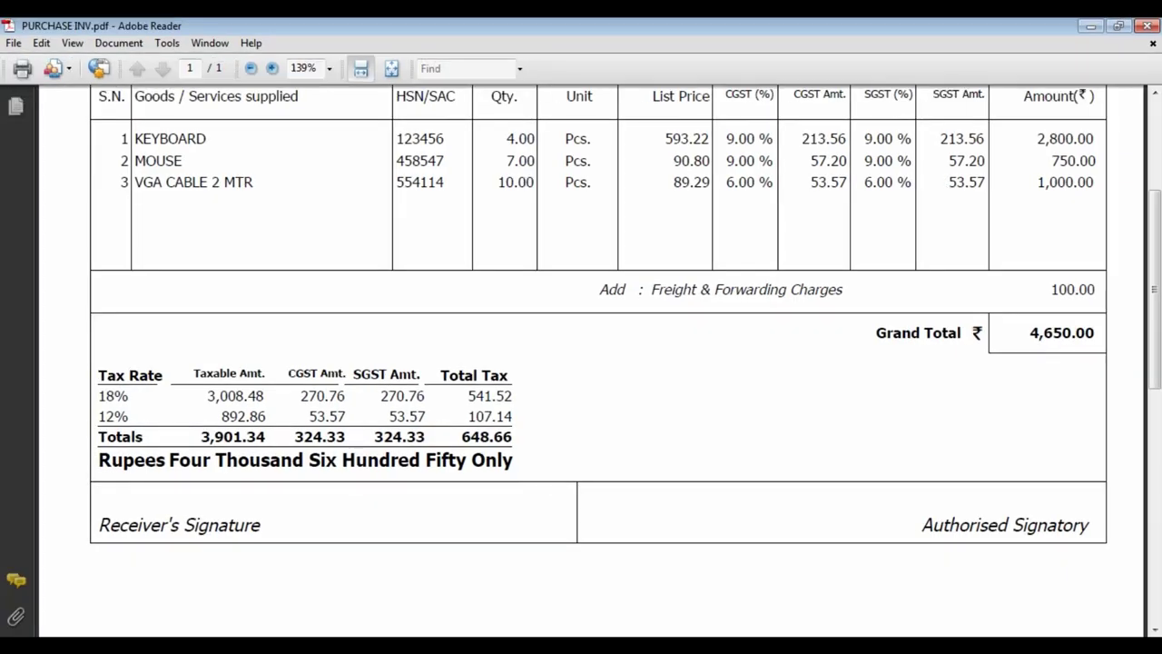
{"action": "key", "text": "alt+Tab"}
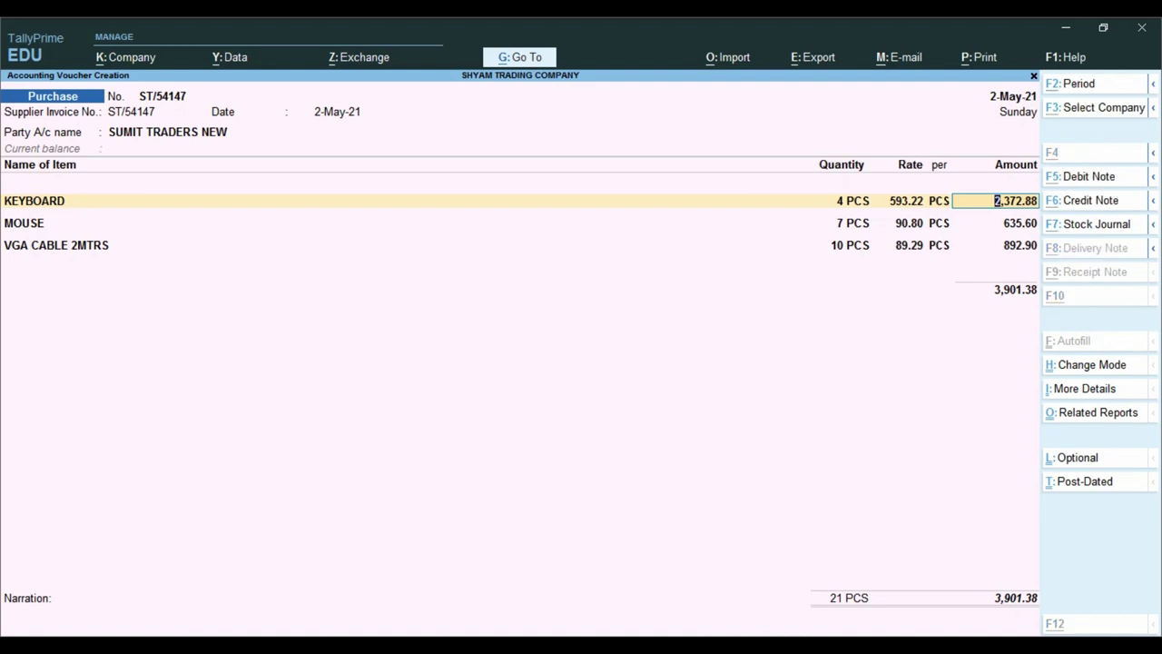
{"action": "key", "text": "ctrl+n"}
{"action": "type", "text": "2800*100/118"}
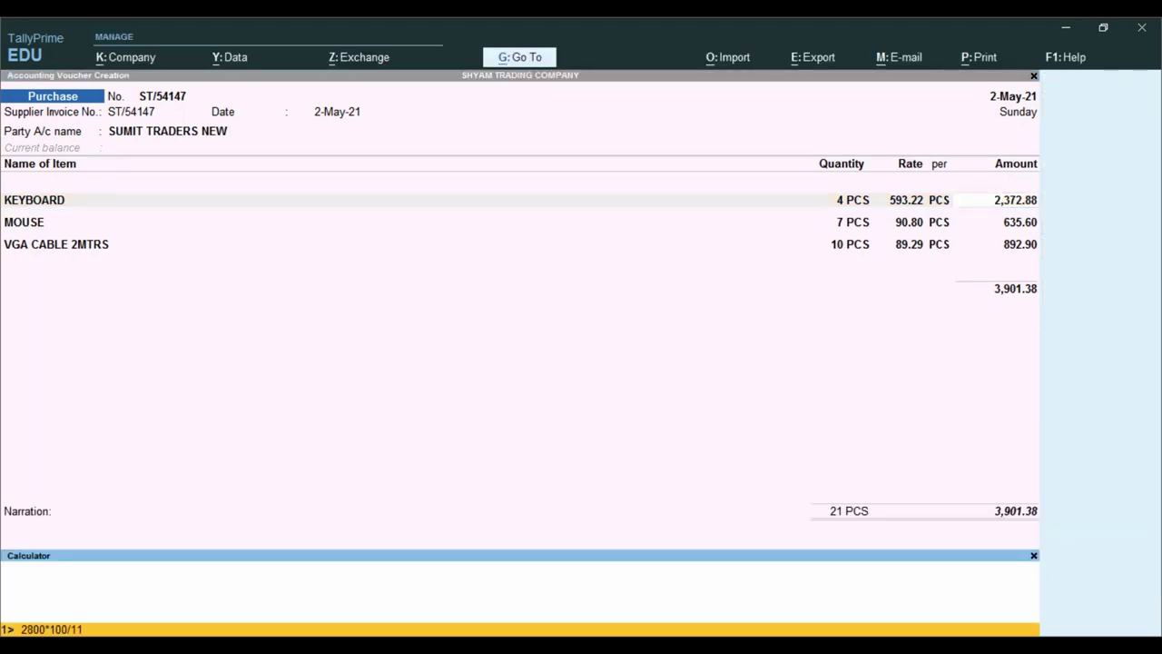
{"action": "key", "text": "Return"}
Accept the KEYBOARD amount with its COMPUTER PARTS GST 18% PUR allocation and go on to the MOUSE amount.
{"action": "key", "text": "Return"}
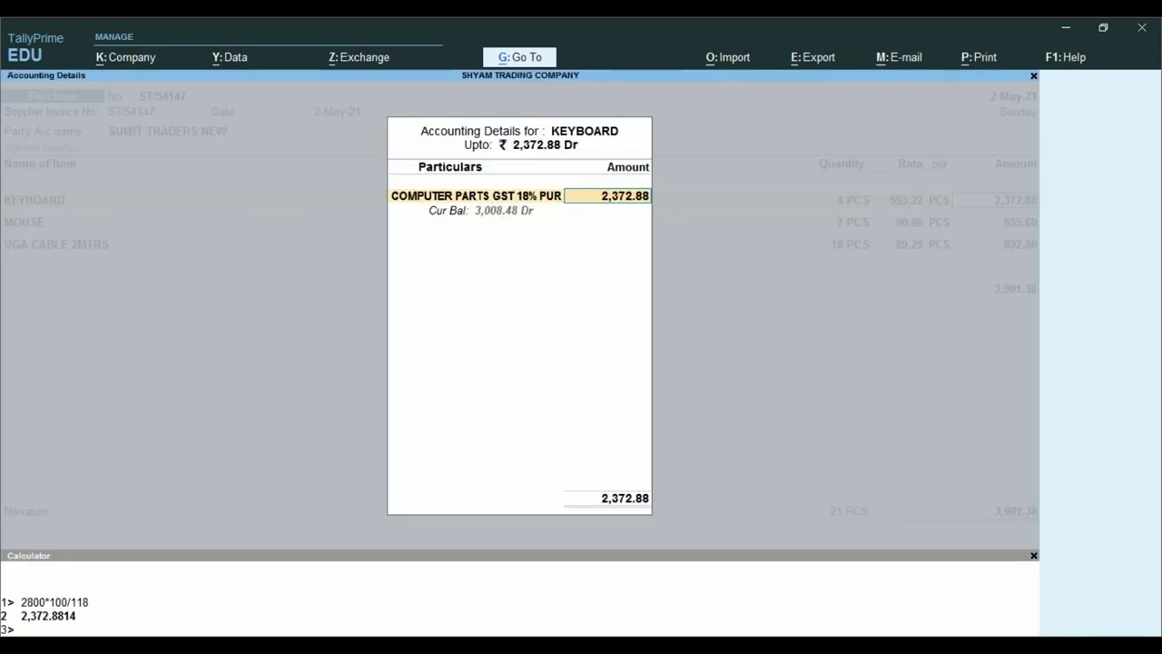
{"action": "key", "text": "Return"}
{"action": "key", "text": "Return"}
{"action": "key", "text": "Return"}
{"action": "key", "text": "Return"}
{"action": "key", "text": "Return"}
Look up the MOUSE total in the PDF invoice and calculate 750*100/118 in the built-in calculator.
{"action": "key", "text": "alt+Tab"}
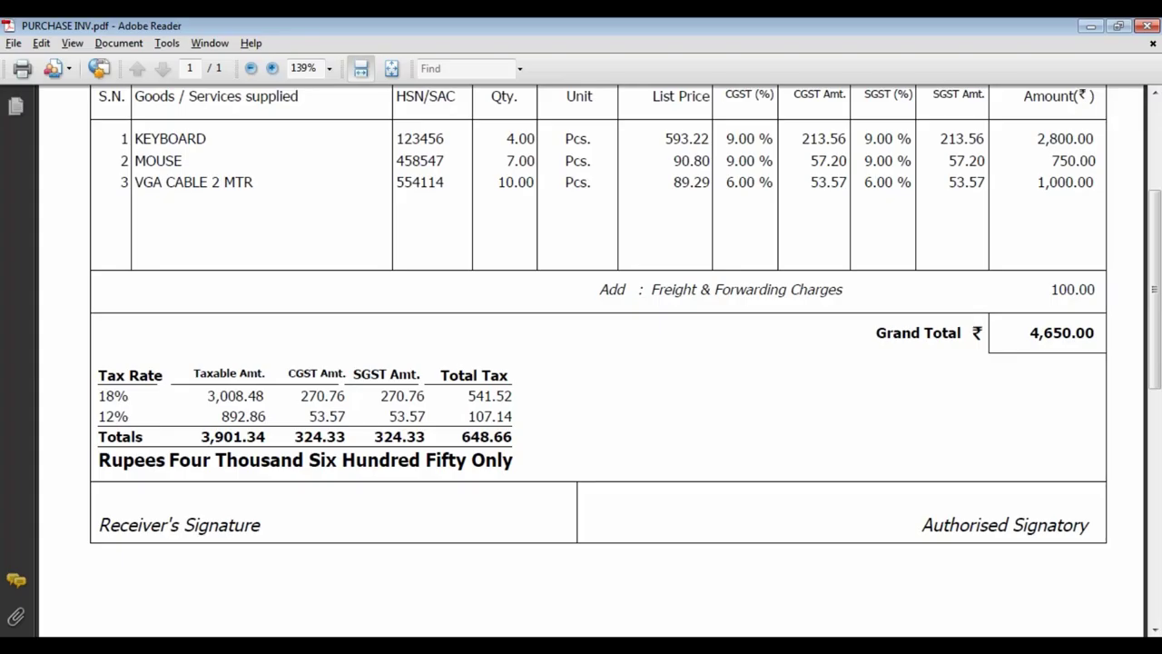
{"action": "key", "text": "alt+Tab"}
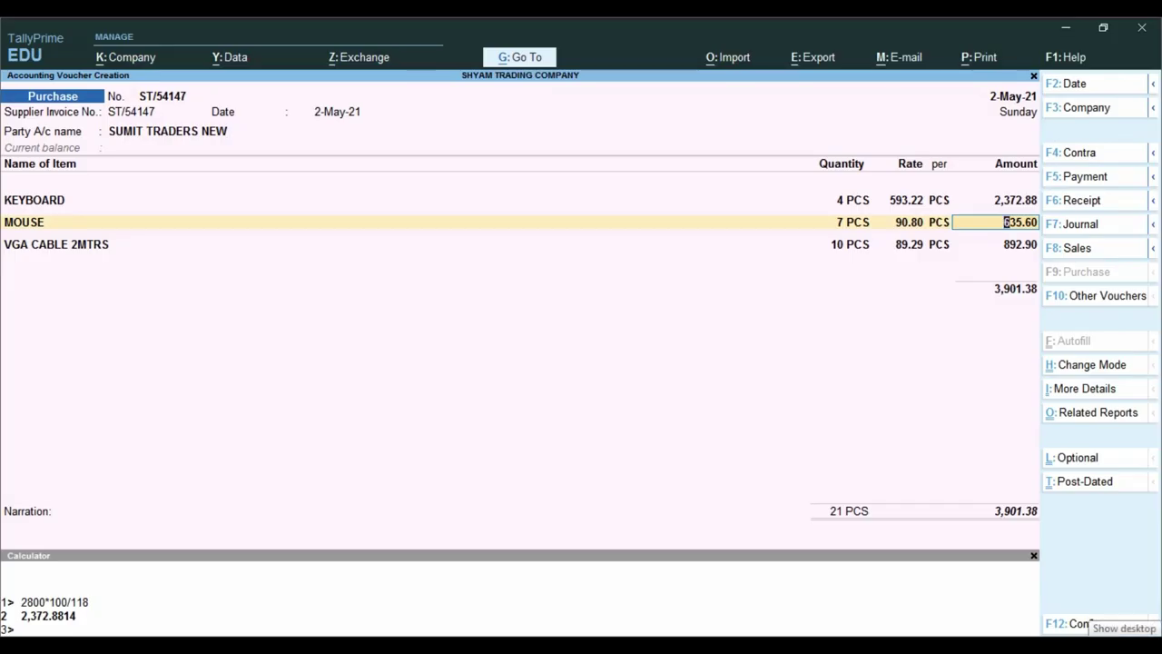
{"action": "key", "text": "ctrl+n"}
{"action": "type", "text": "750*100/118"}
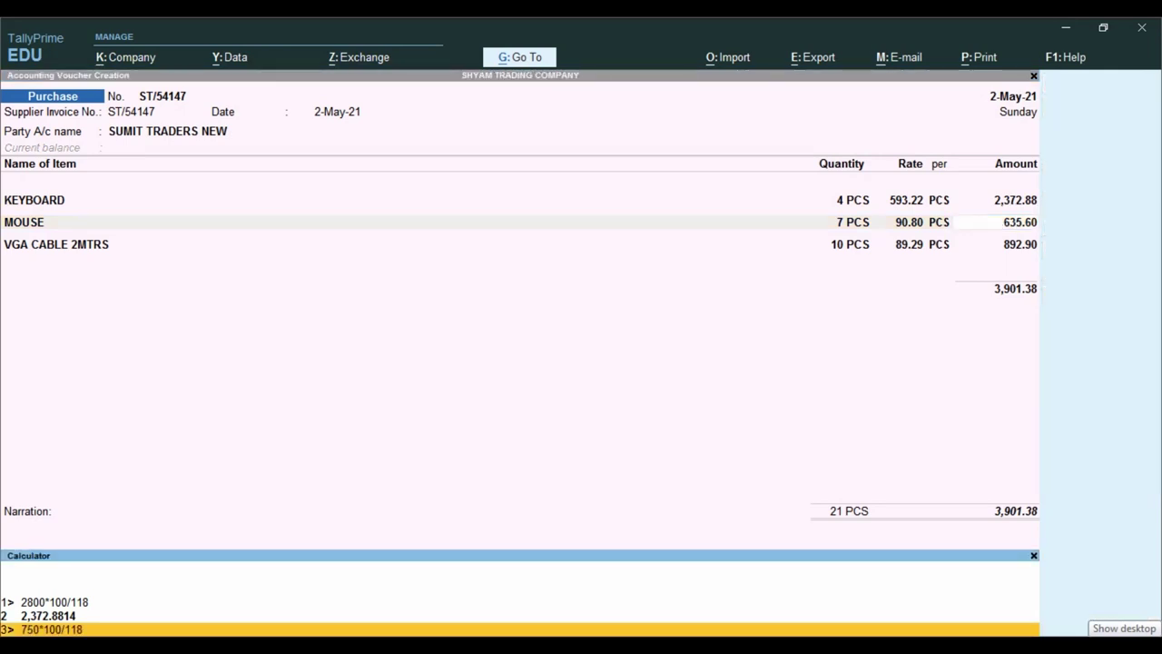
{"action": "key", "text": "Return"}
Set the MOUSE amount to 635.59 and keep its COMPUTER PARTS GST 18% PUR allocation.
{"action": "key", "text": "ctrl+n"}
{"action": "type", "text": "635.59"}
{"action": "key", "text": "Return"}
{"action": "key", "text": "Return"}
{"action": "key", "text": "Return"}
{"action": "key", "text": "Return"}
{"action": "key", "text": "Return"}
{"action": "key", "text": "Return"}
Calculate 1000*100/112 from the VGA cable's invoice total and set the VGA CABLE 2MTRS amount to 892.86, keeping its ledger allocation.
{"action": "key", "text": "ctrl+n"}
{"action": "key", "text": "alt+Tab"}
{"action": "key", "text": "alt+Tab"}
{"action": "key", "text": "Up"}
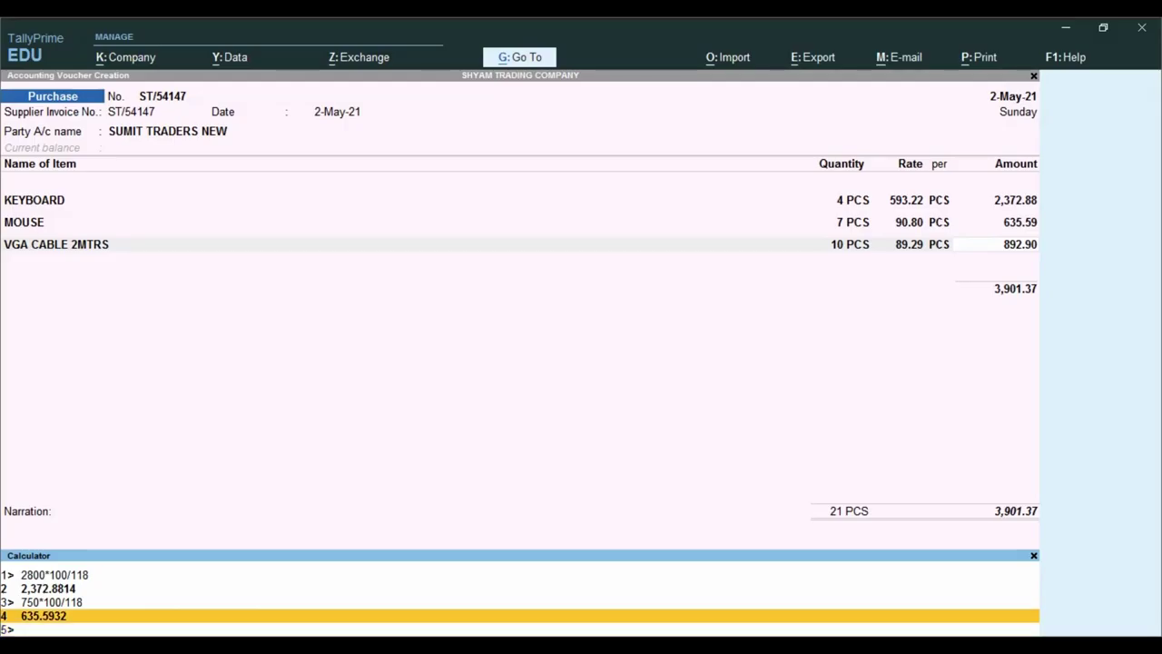
{"action": "key", "text": "Delete"}
{"action": "key", "text": "ctrl+n"}
{"action": "key", "text": "ctrl+n"}
{"action": "type", "text": "1000*100/112"}
{"action": "key", "text": "Return"}
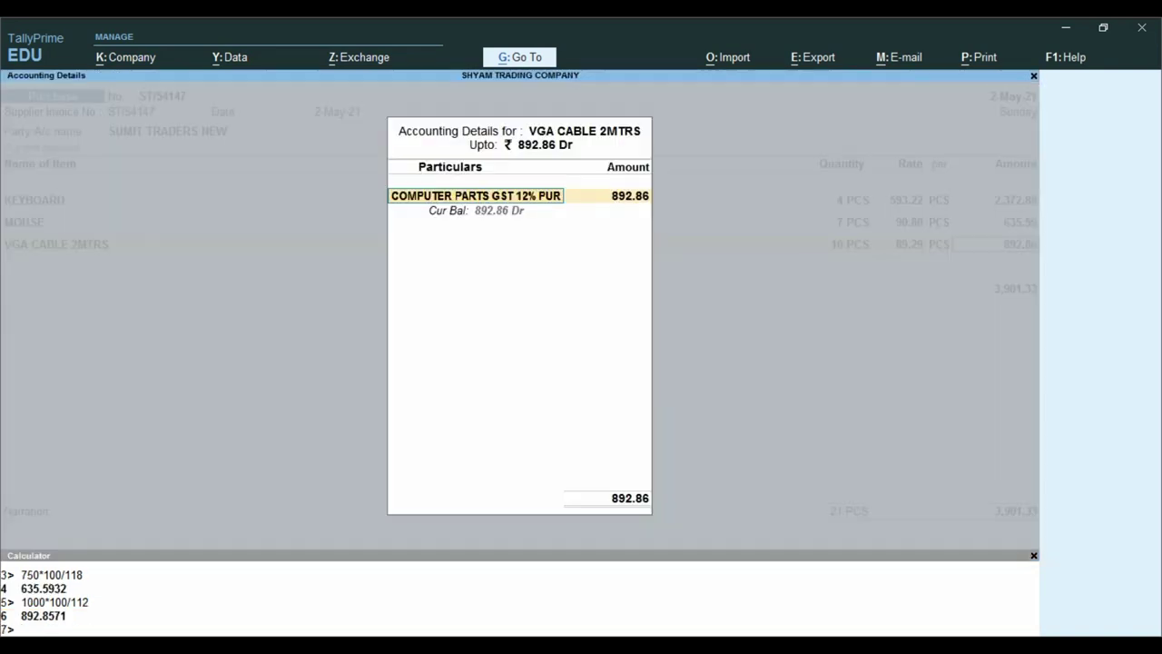
{"action": "key", "text": "Return"}
{"action": "key", "text": "Return"}
{"action": "key", "text": "Return"}
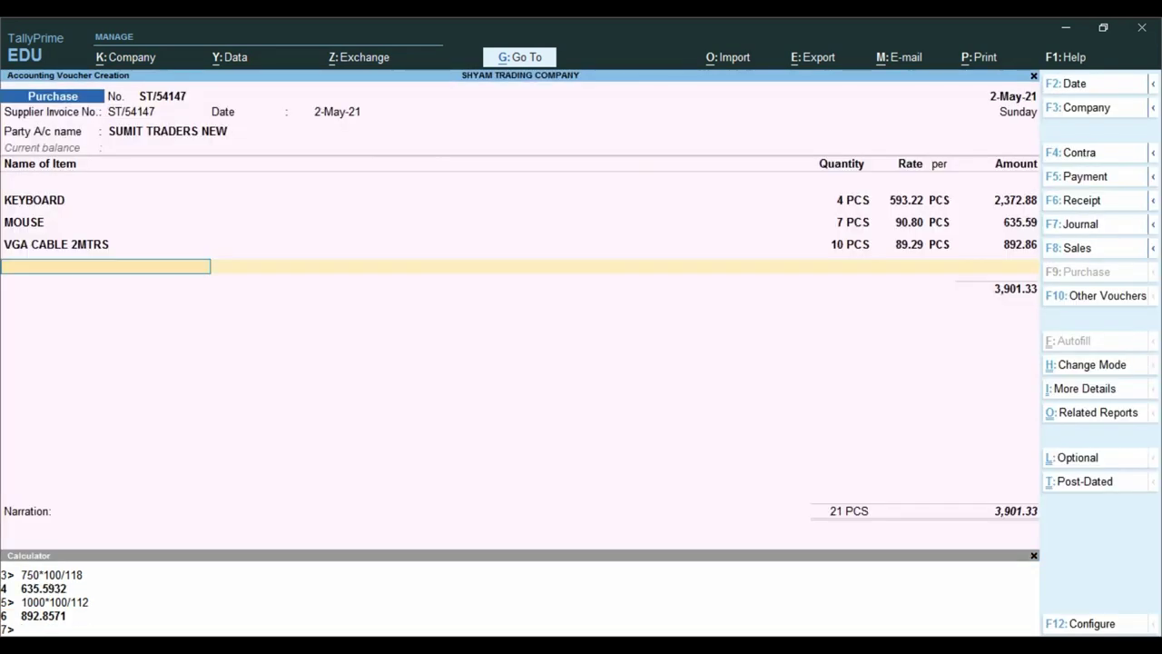
Check the tax totals in the PDF invoice and add the CGST TAX and SGST TAX ledgers below the items.
{"action": "key", "text": "alt+Tab"}
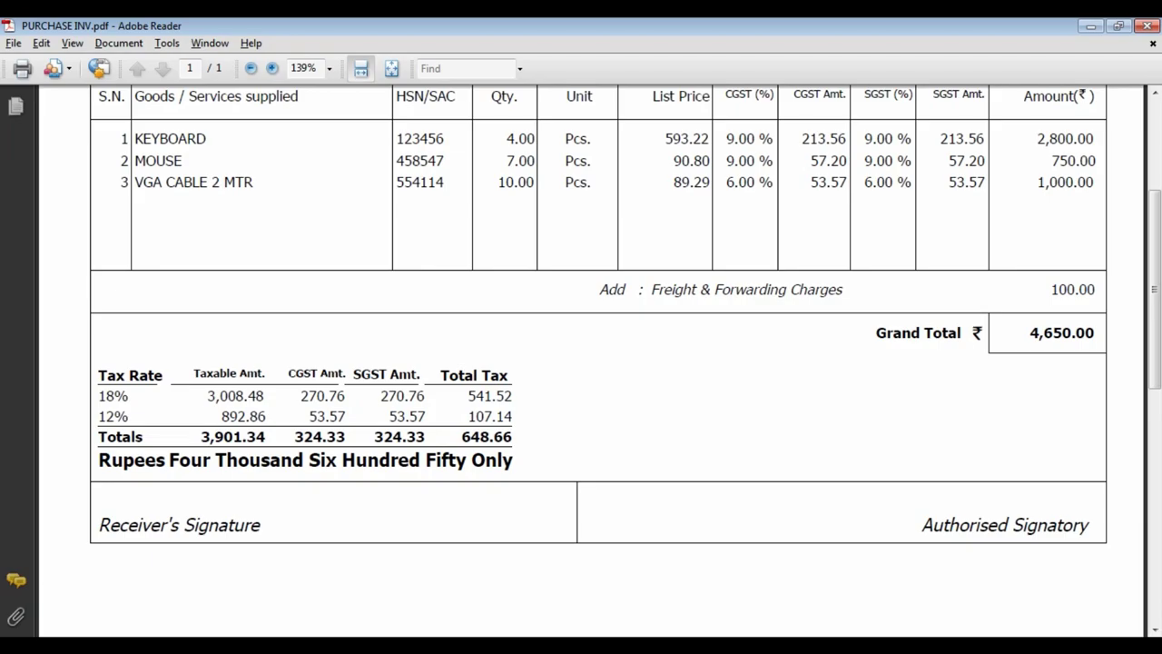
{"action": "key", "text": "alt+Tab"}
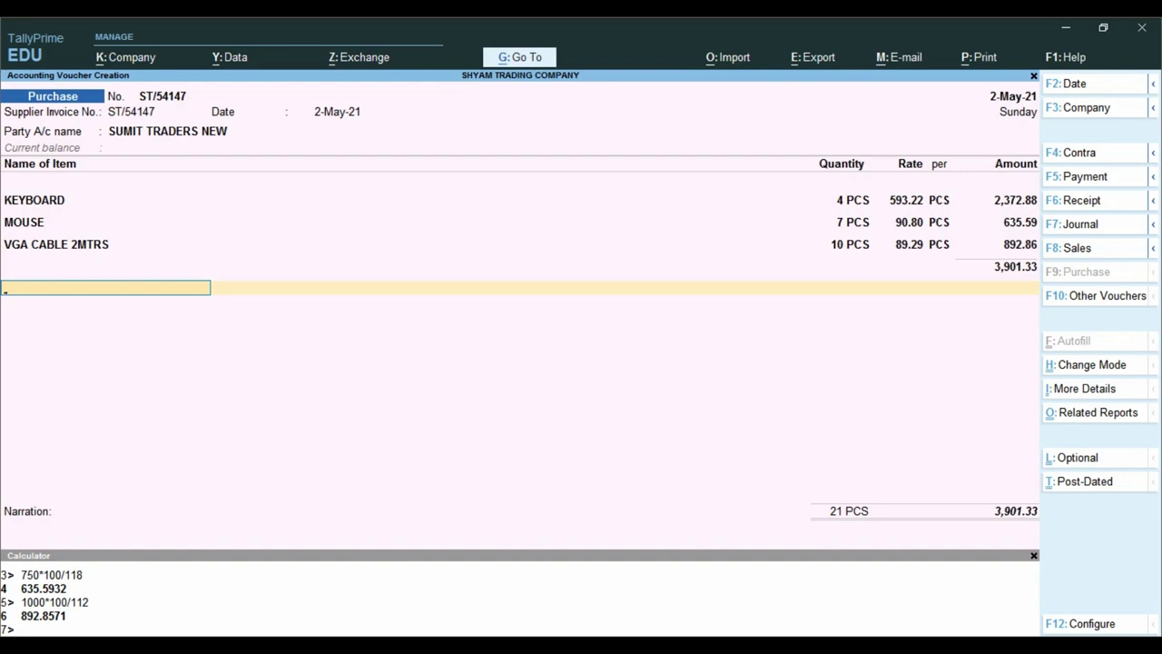
{"action": "type", "text": "CG"}
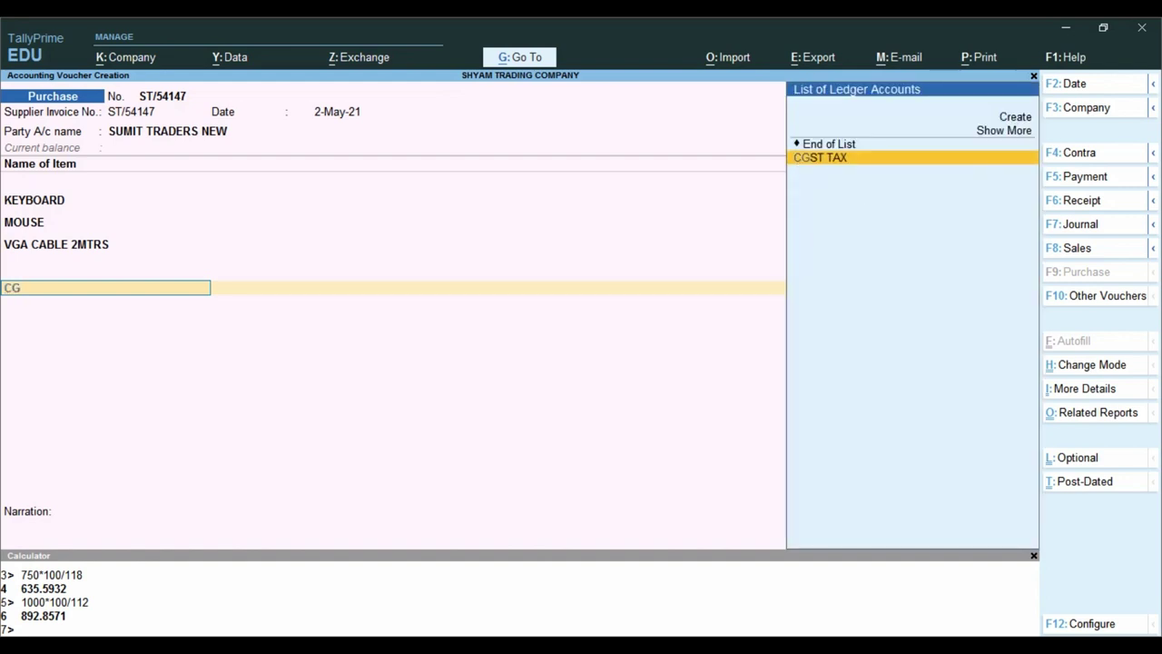
{"action": "key", "text": "Return"}
{"action": "key", "text": "Return"}
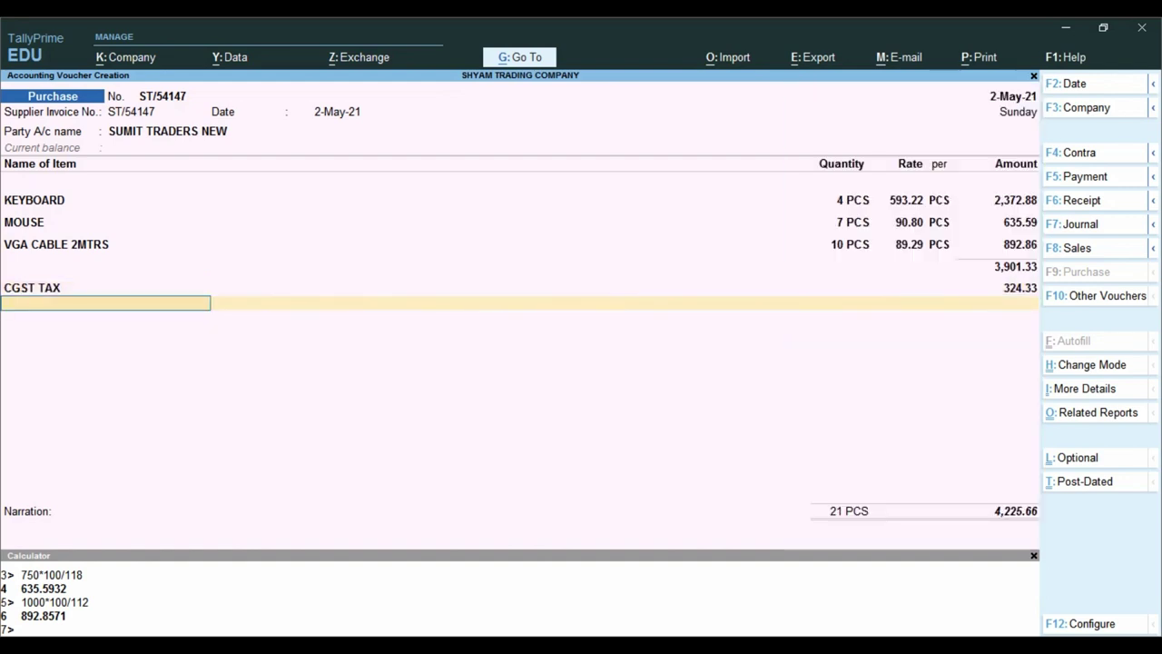
{"action": "type", "text": "SG"}
{"action": "key", "text": "Return"}
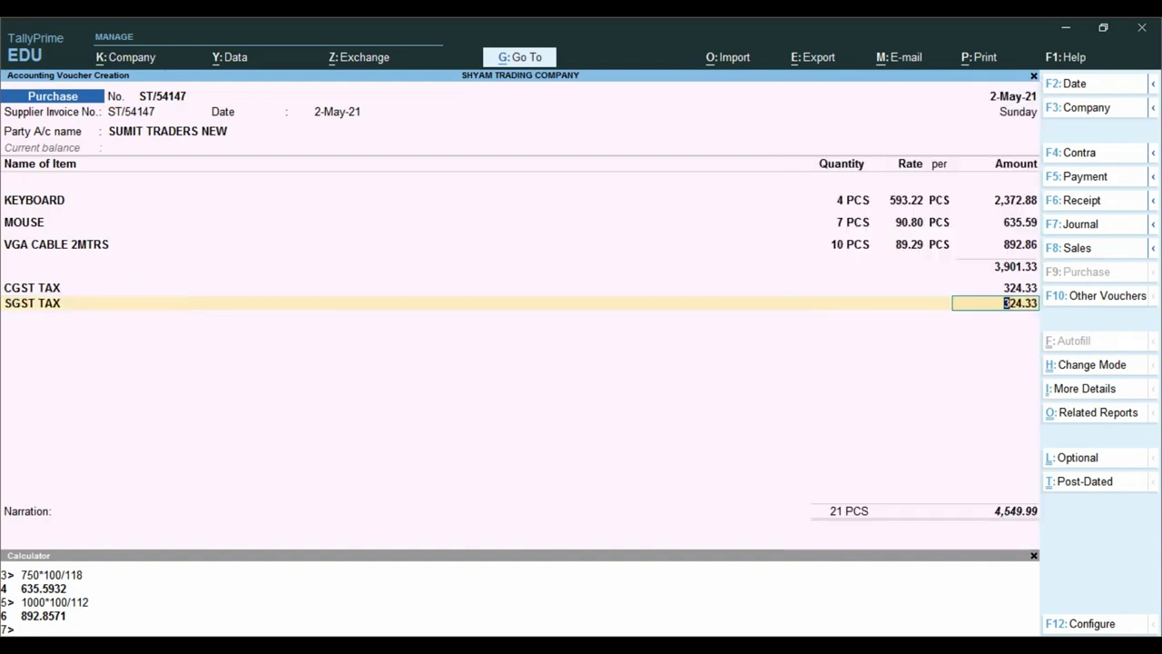
Compare the voucher total with the Grand Total and the Freight & Forwarding Charges in the PDF invoice.
{"action": "key", "text": "ctrl"}
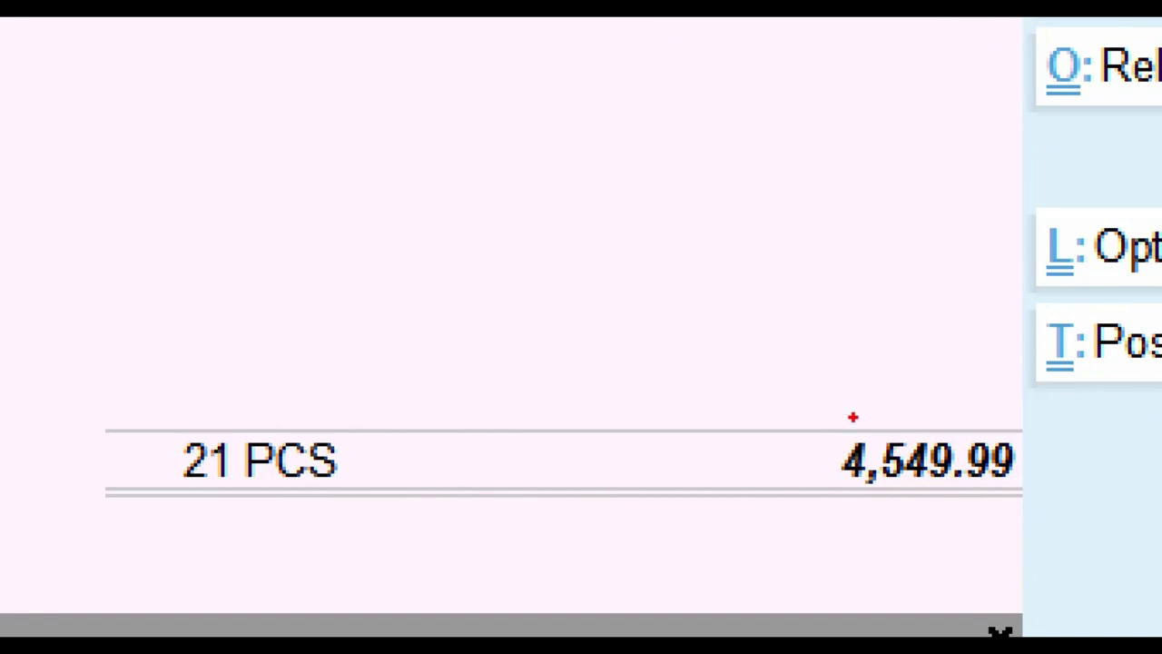
{"action": "left_click_drag", "start_coordinate": [746, 389], "coordinate": [1099, 525]}
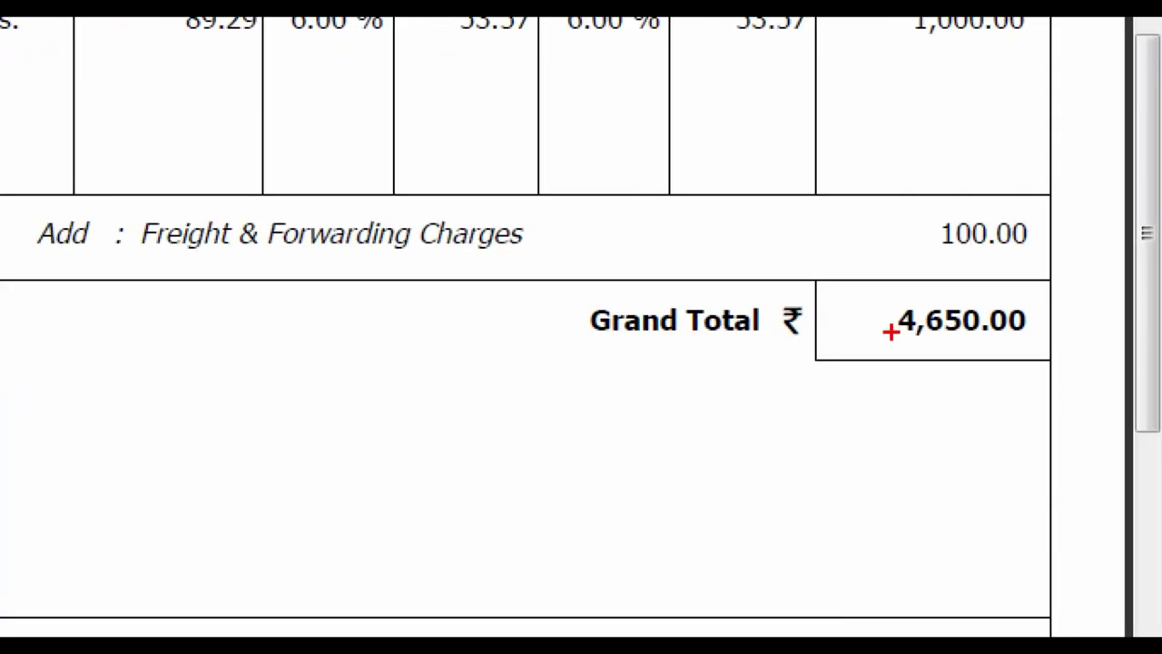
{"action": "mouse_move", "coordinate": [6, 185]}
{"action": "left_mouse_down"}
{"action": "mouse_move", "coordinate": [36, 213]}
{"action": "mouse_move", "coordinate": [415, 272]}
{"action": "mouse_move", "coordinate": [1083, 272]}
{"action": "left_mouse_up"}
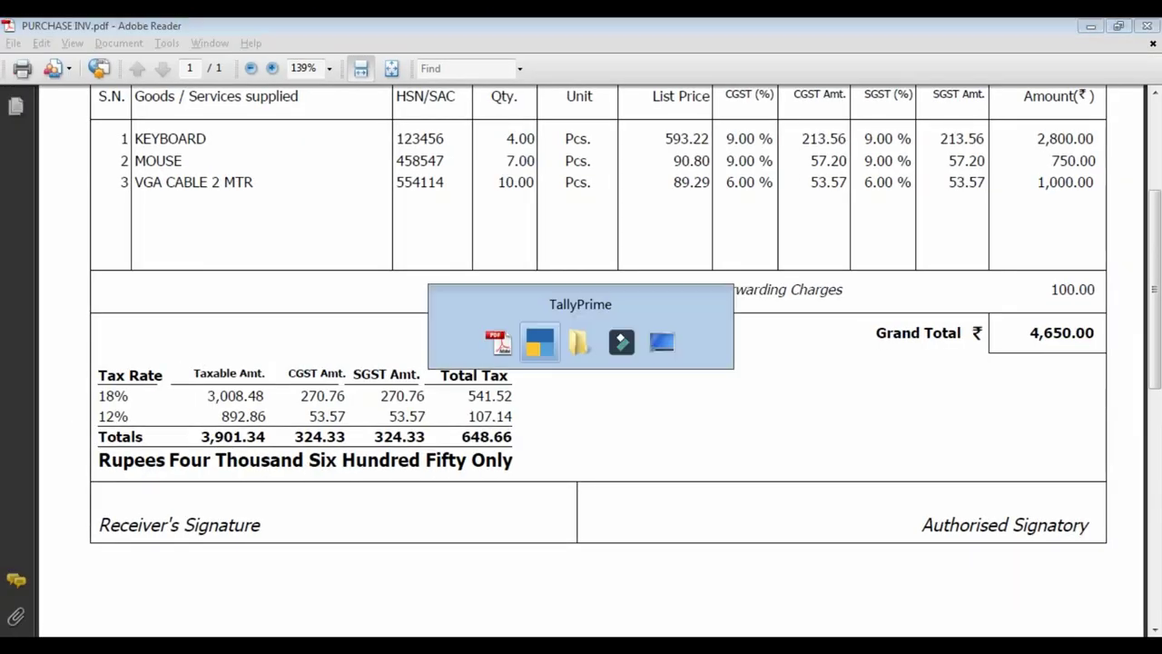
Start a new ledger from the line below SGST TAX and name it Freight & Forwarding Charges, copying the name from the PDF invoice.
{"action": "key", "text": "alt+Tab"}
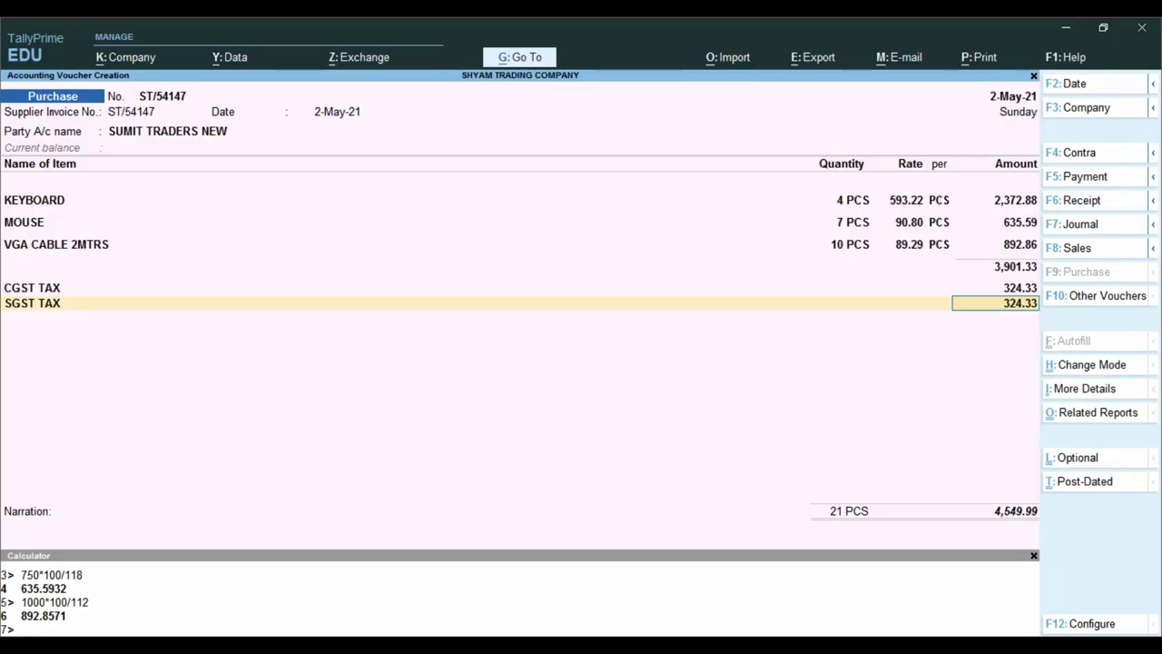
{"action": "key", "text": "Return"}
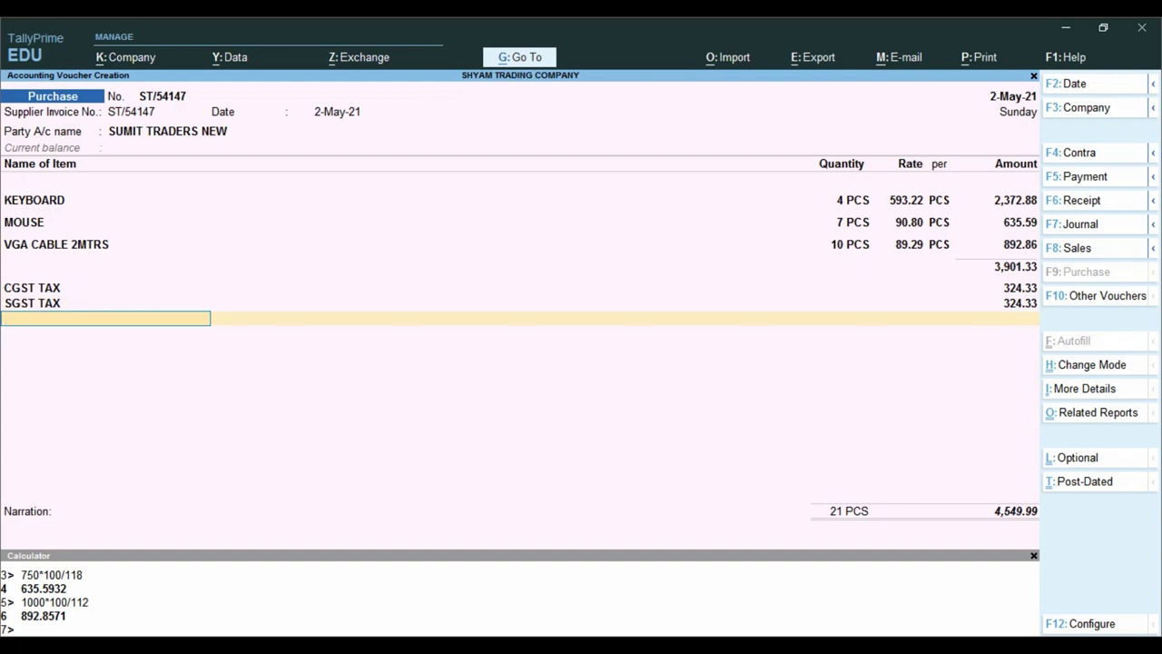
{"action": "key", "text": "alt+c"}
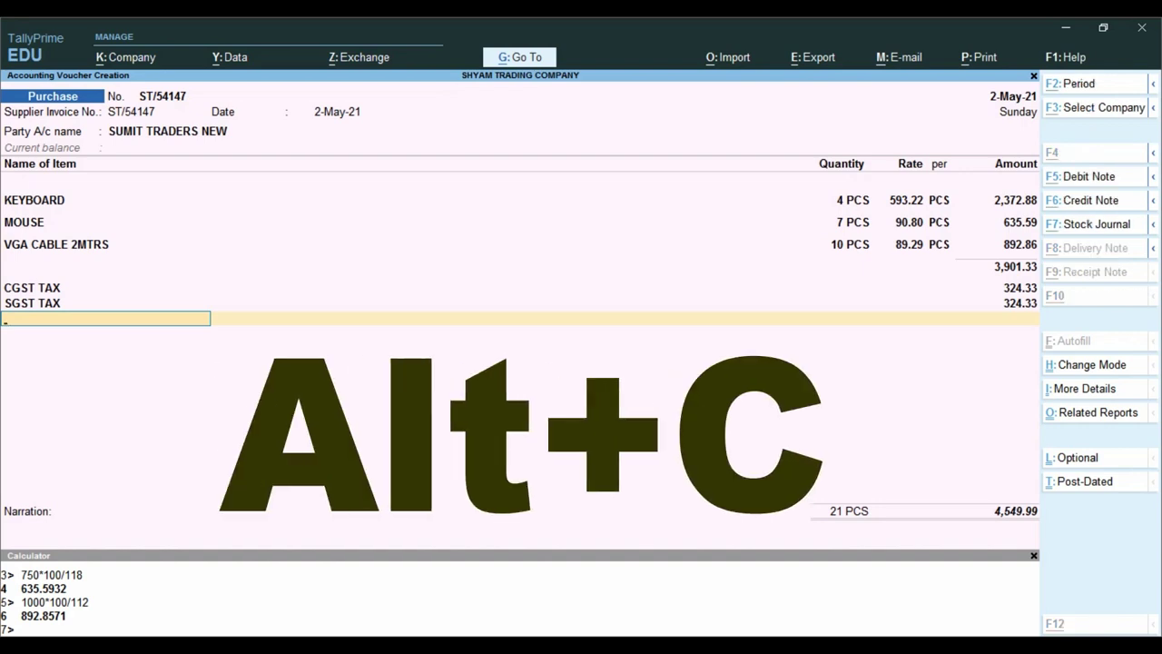
{"action": "key", "text": "alt+c"}
{"action": "key", "text": "alt+Tab"}
{"action": "left_click_drag", "start_coordinate": [650, 288], "coordinate": [843, 289]}
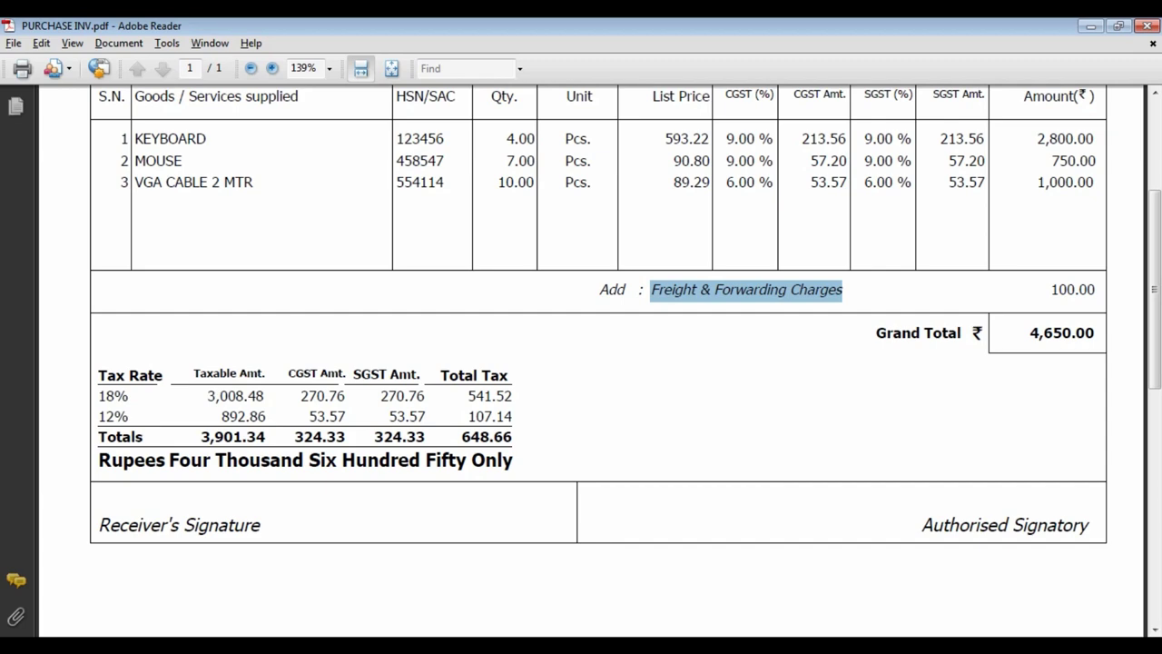
{"action": "key", "text": "alt+Tab"}
{"action": "key", "text": "ctrl+alt+v"}
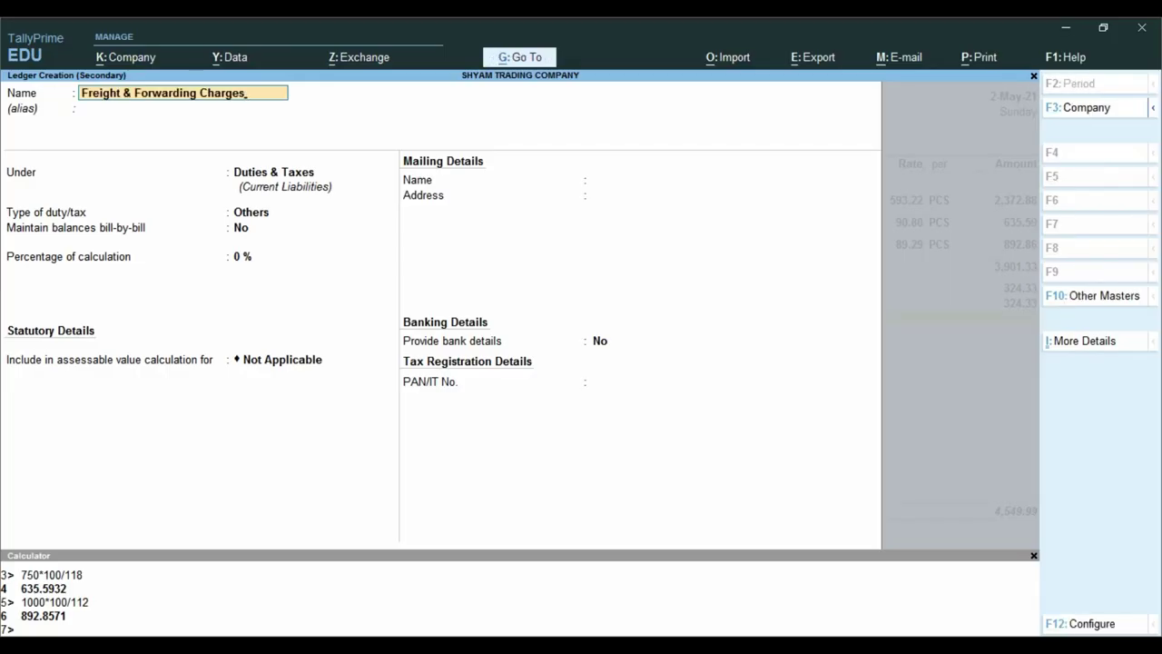
Put the Freight & Forwarding Charges ledger under Indirect Expenses and set its GST applicability to Not Applicable.
{"action": "key", "text": "Return"}
{"action": "key", "text": "Return"}
{"action": "type", "text": "IND"}
{"action": "key", "text": "Down"}
{"action": "key", "text": "Down"}
{"action": "key", "text": "Return"}
{"action": "key", "text": "Return"}
{"action": "key", "text": "Return"}
{"action": "key", "text": "BackSpace"}
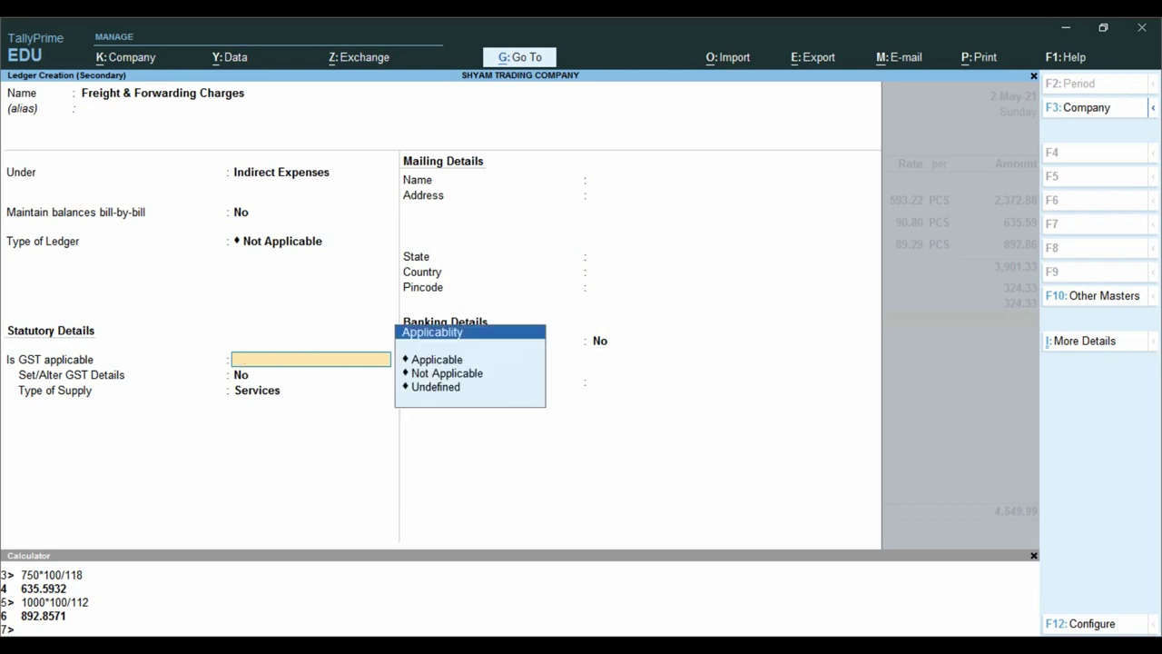
{"action": "key", "text": "Down"}
{"action": "key", "text": "Return"}
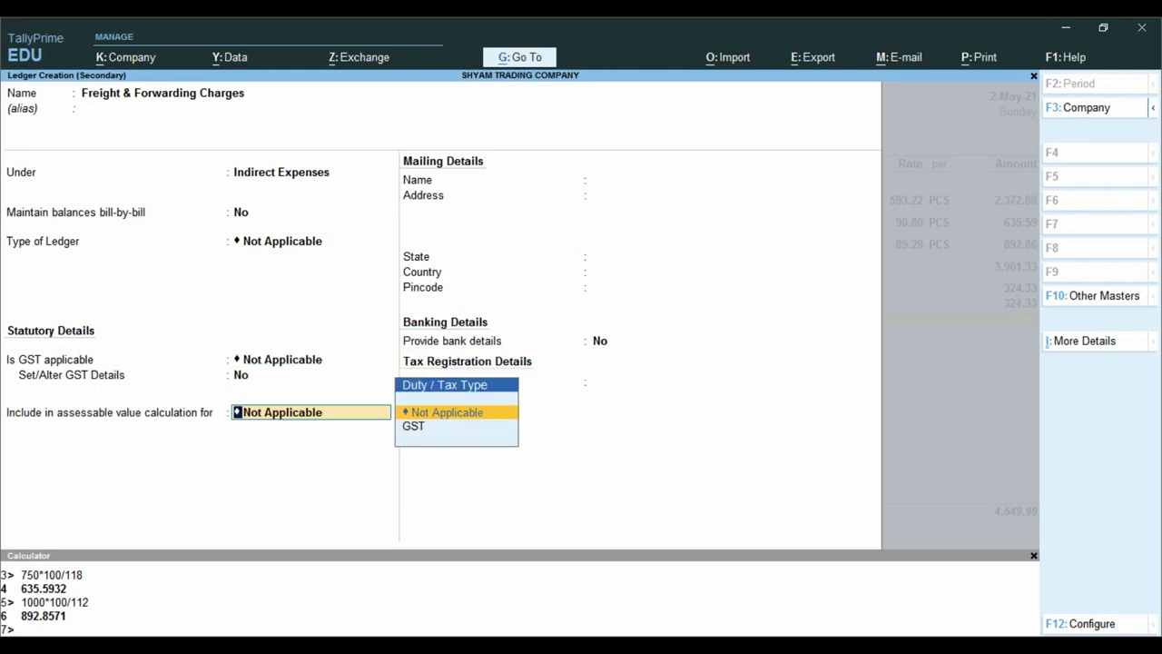
Save the freight ledger, leaving its assessable value option at Not Applicable, and enter 100 as its amount in the voucher.
{"action": "key", "text": "Return"}
{"action": "key", "text": "Return"}
{"action": "key", "text": "Return"}
{"action": "key", "text": "Return"}
{"action": "key", "text": "Return"}
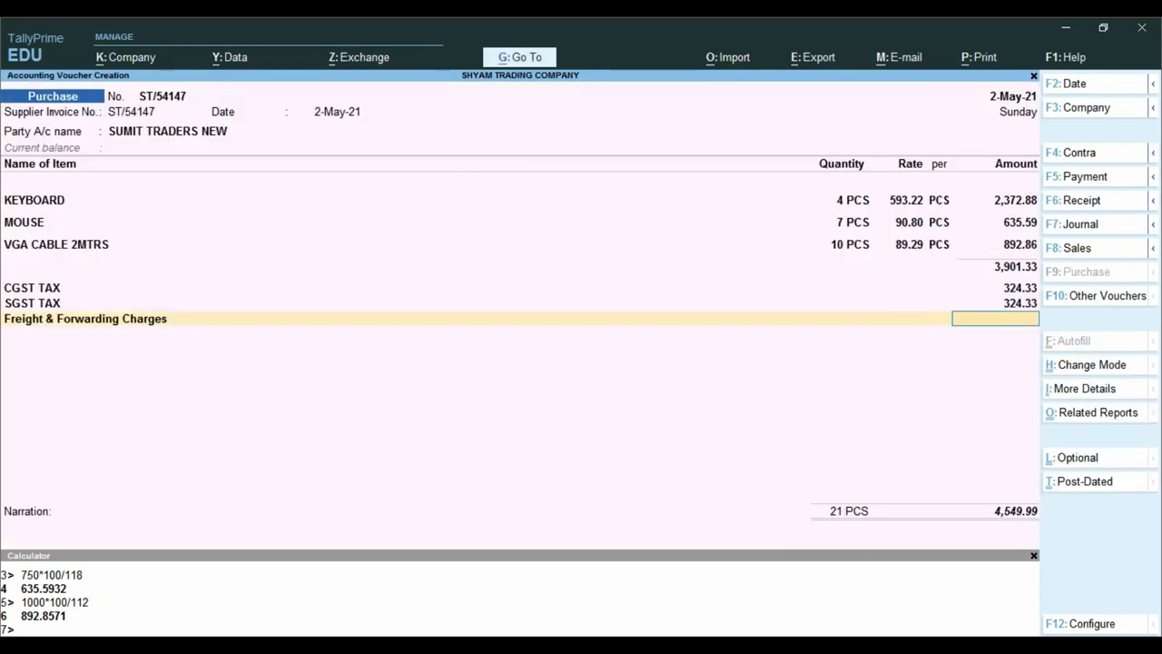
{"action": "type", "text": "100"}
{"action": "key", "text": "Return"}
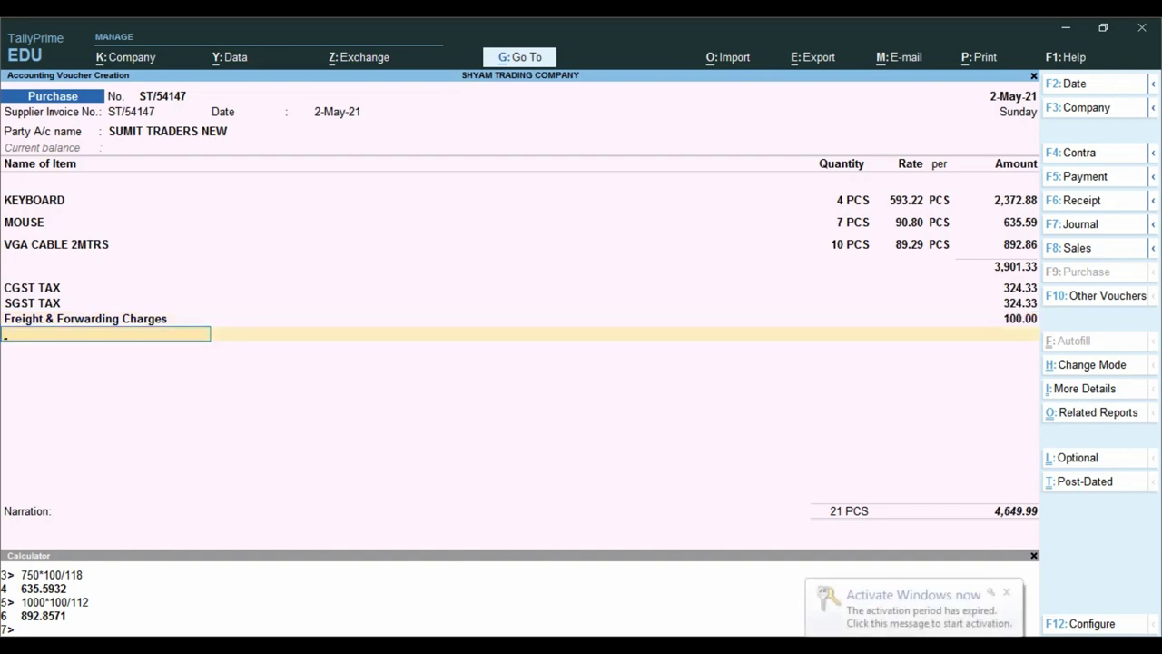
Start another new ledger from the line below the freight charges and name it ROUNDED OFF / ON.
{"action": "key", "text": "alt"}
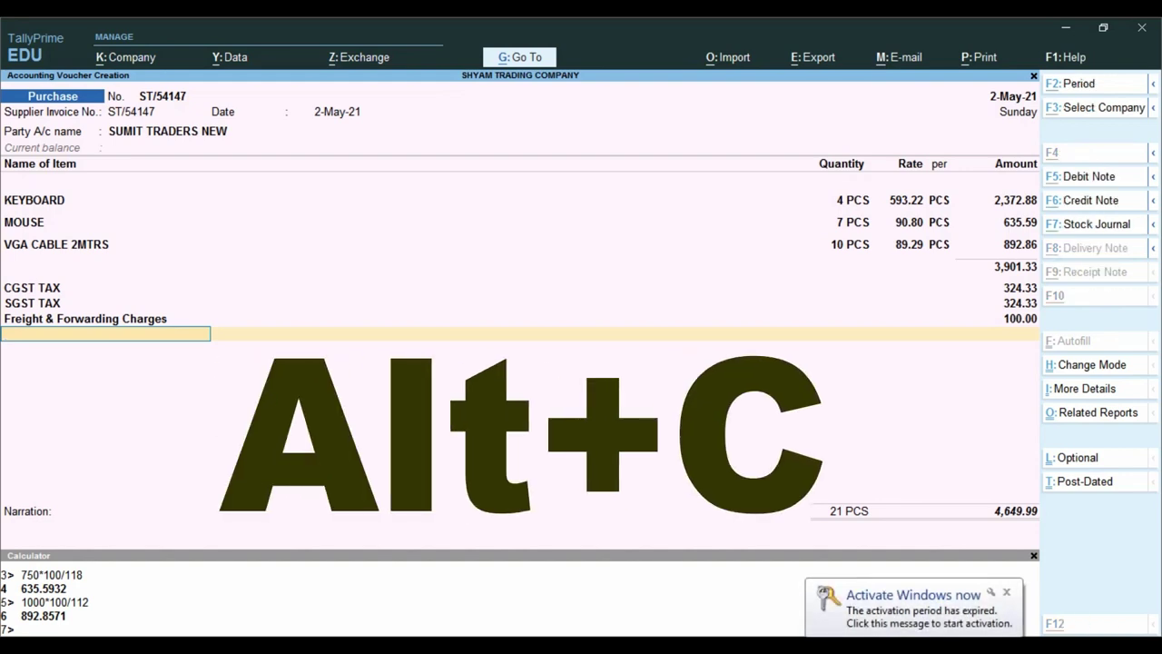
{"action": "key", "text": "alt+c"}
{"action": "type", "text": "ROU"}
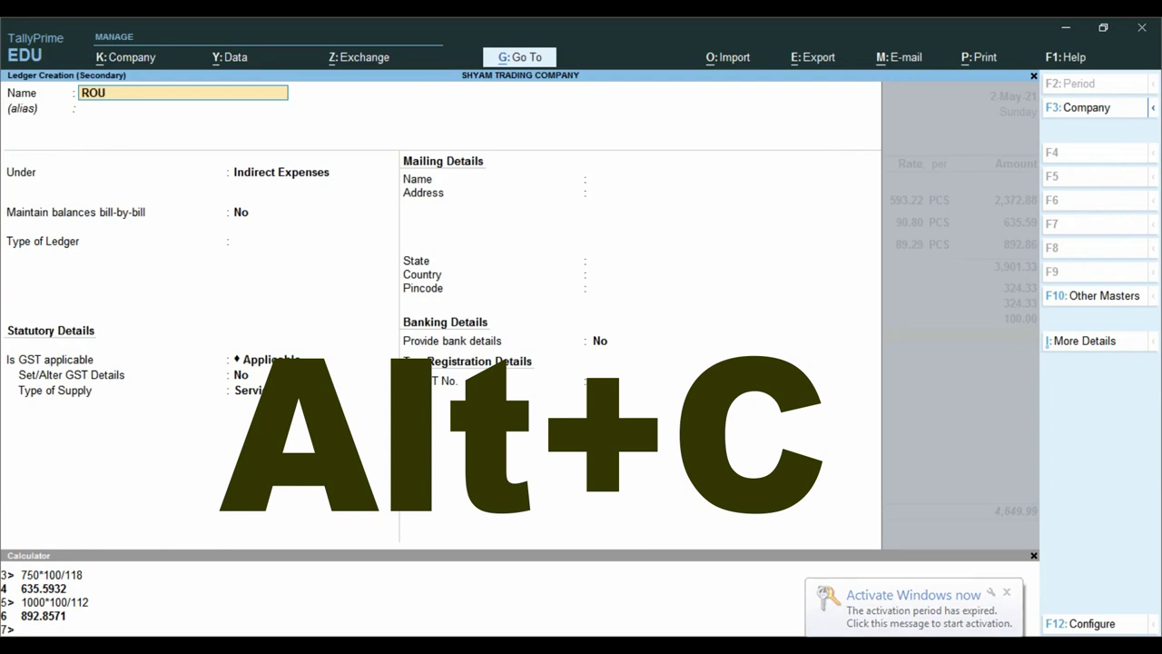
{"action": "type", "text": "NDED OFF / ON"}
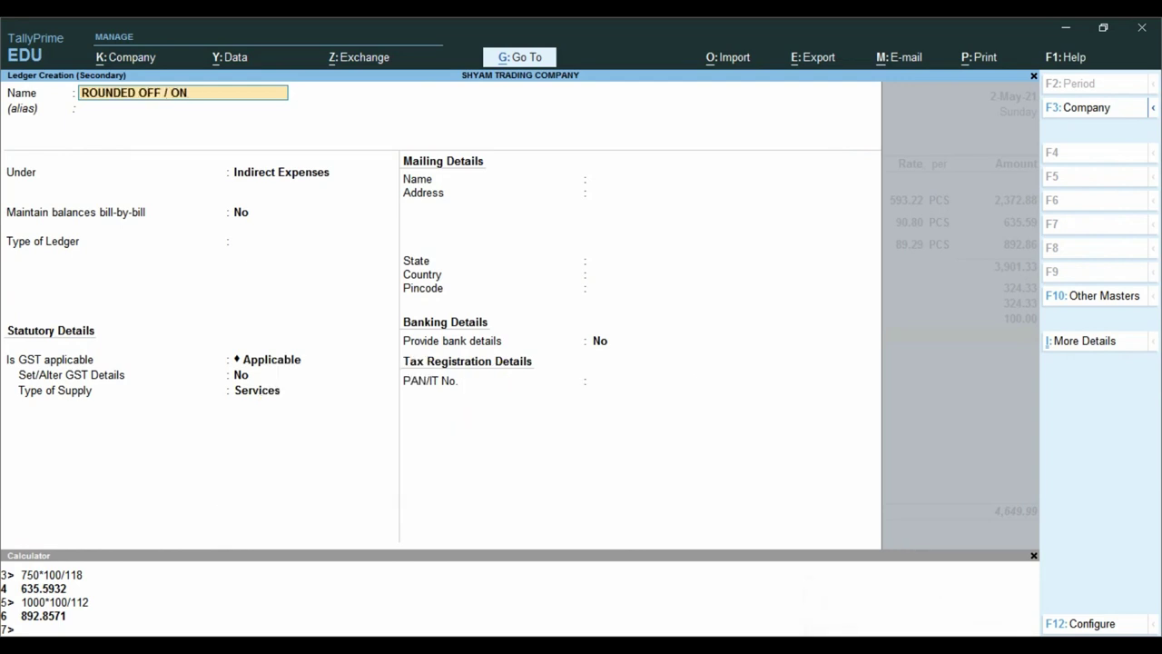
{"action": "key", "text": "ctrl"}
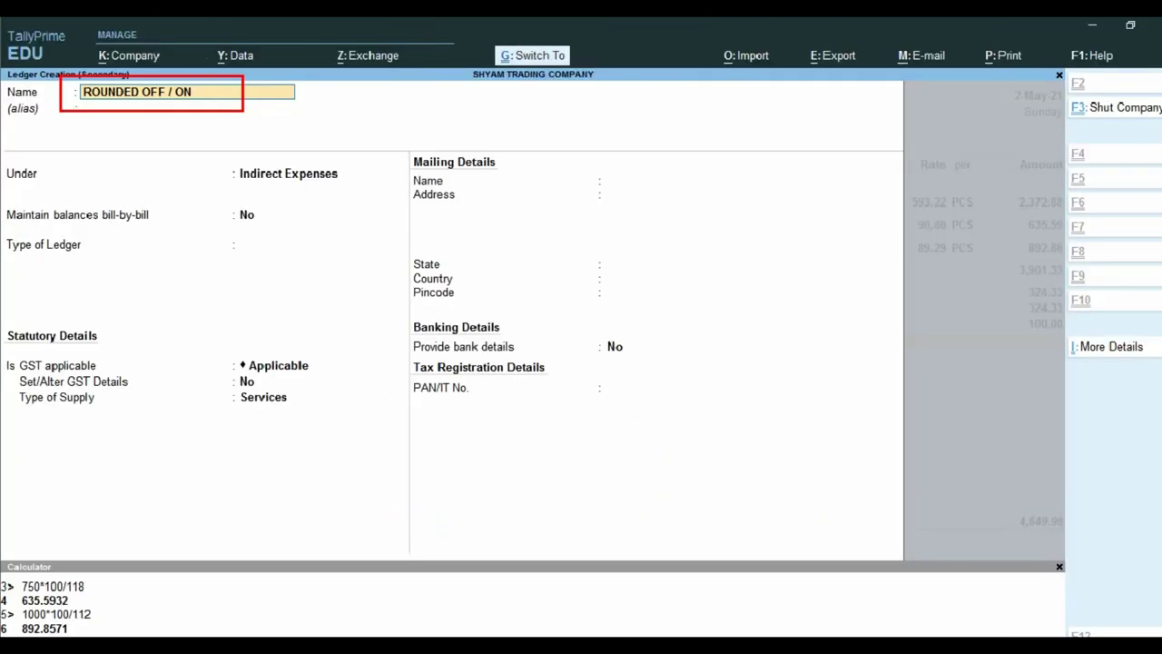
Keep the ROUNDED OFF / ON ledger under Indirect Expenses, set GST to Not Applicable and save it.
{"action": "key", "text": "Return"}
{"action": "key", "text": "Return"}
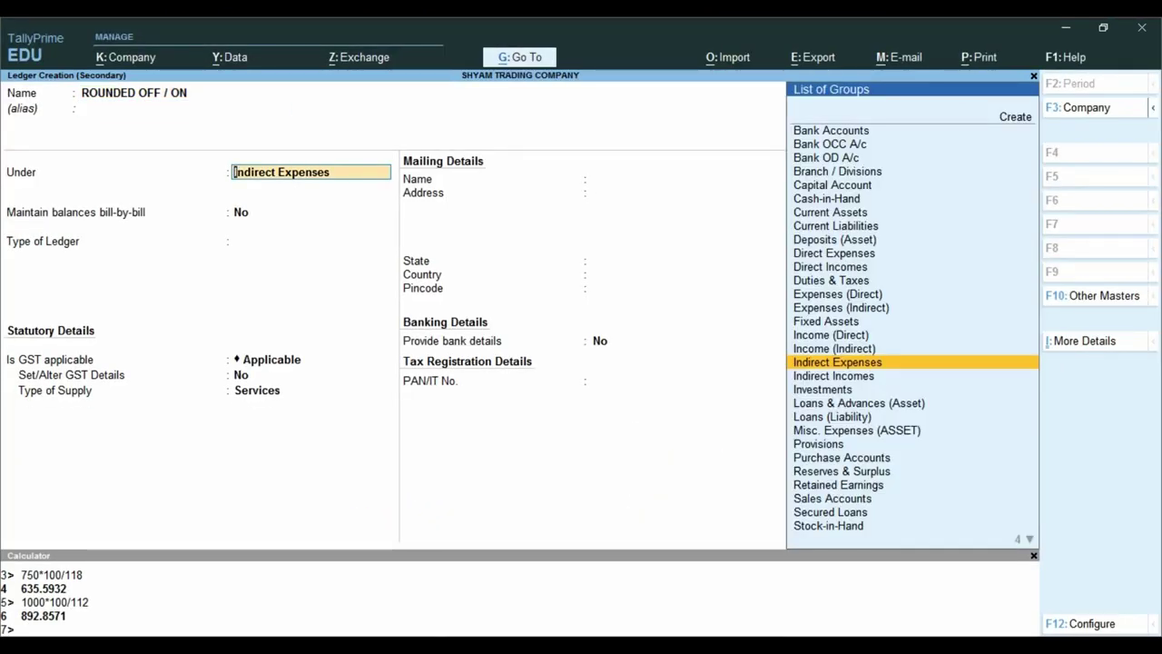
{"action": "key", "text": "Return"}
{"action": "key", "text": "Return"}
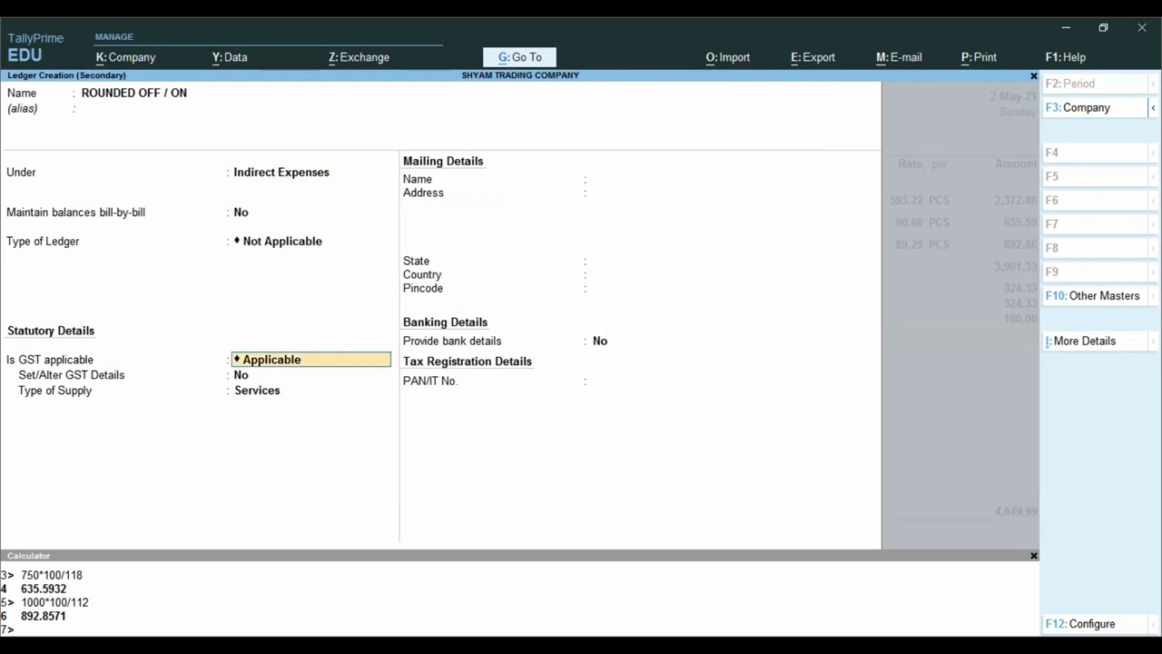
{"action": "key", "text": "BackSpace"}
{"action": "key", "text": "Down"}
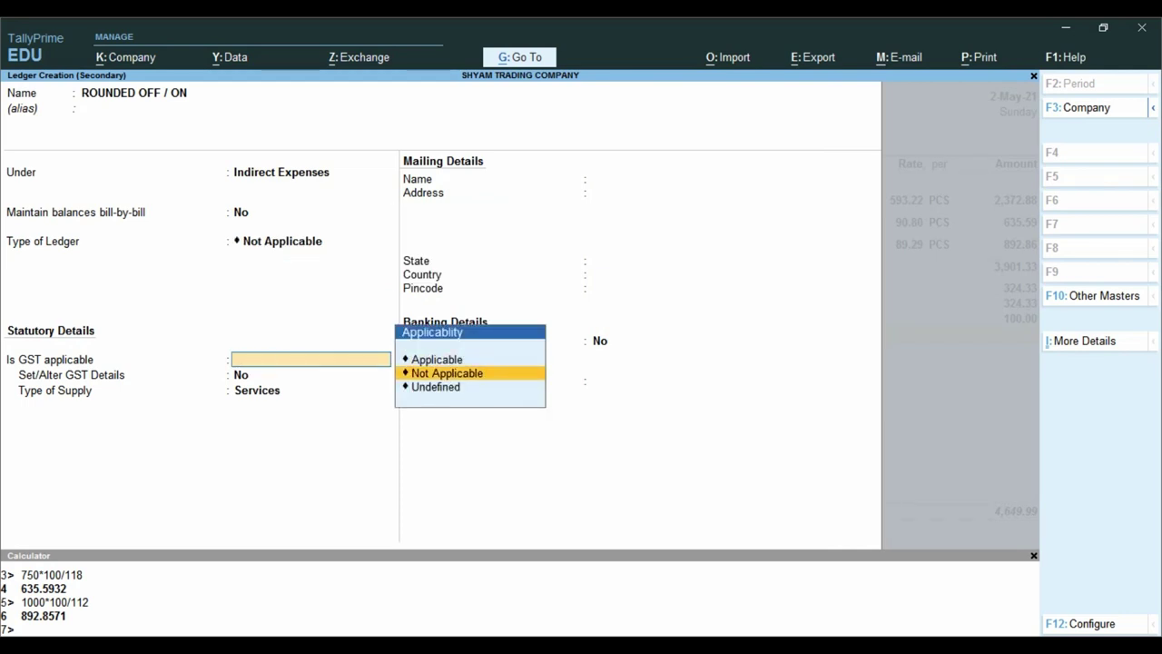
{"action": "key", "text": "Return"}
{"action": "key", "text": "Return"}
{"action": "key", "text": "Return"}
{"action": "key", "text": "Return"}
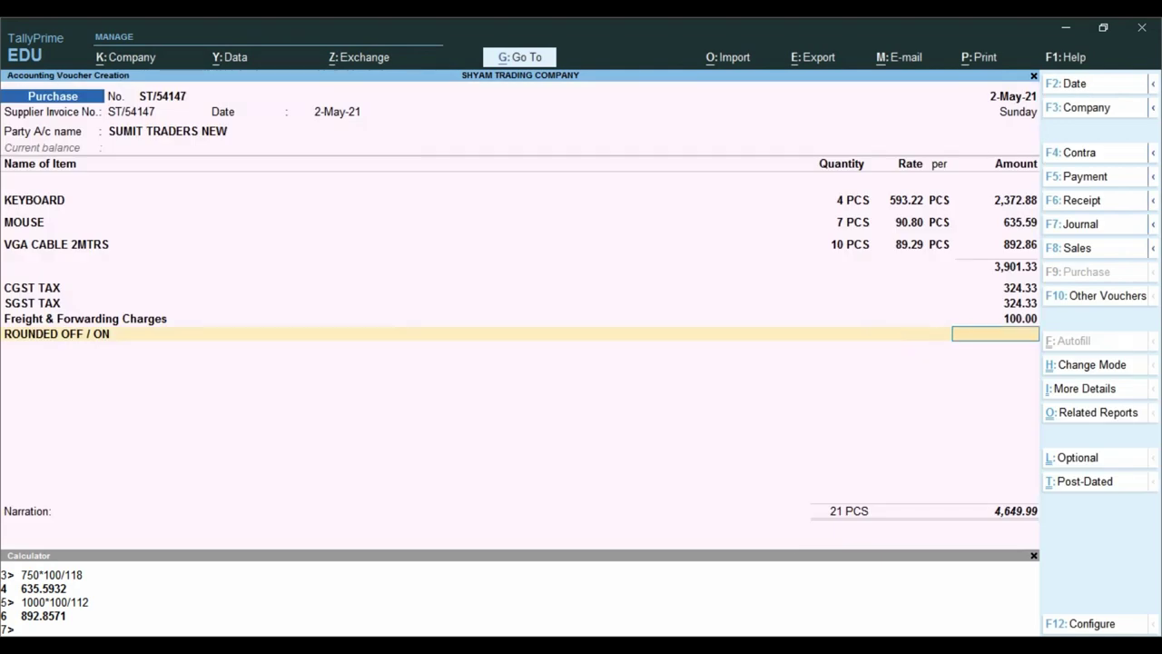
Enter .01 as the ROUNDED OFF / ON amount in the purchase voucher.
{"action": "type", "text": ".01"}
{"action": "key", "text": "ctrl"}
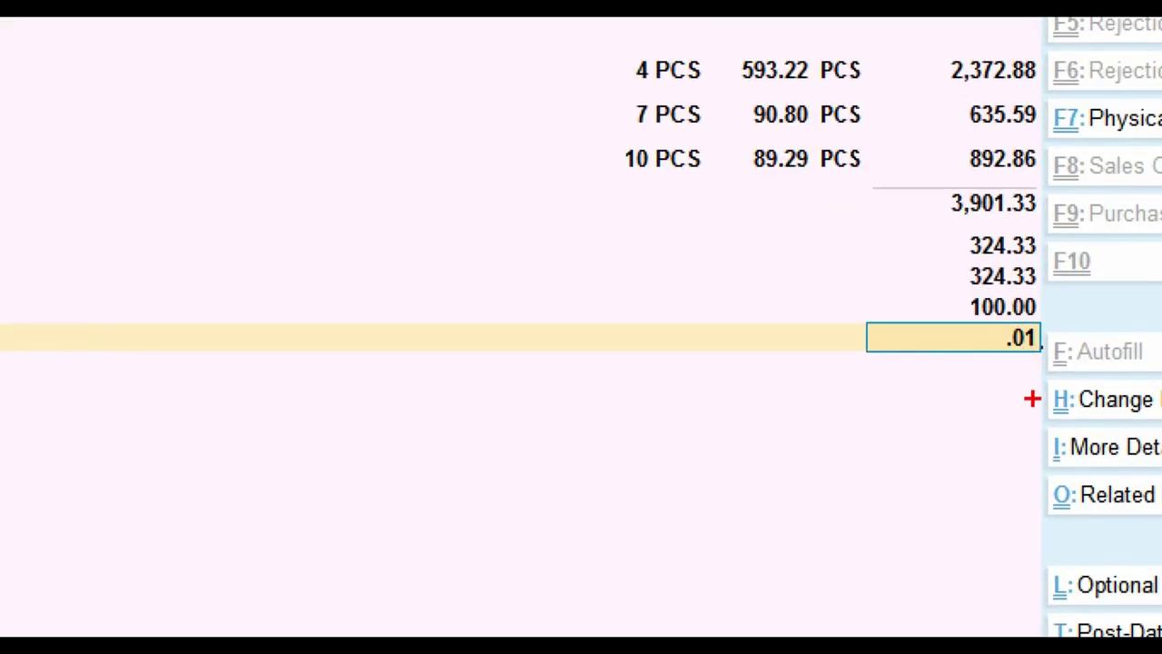
{"action": "key", "text": "Return"}
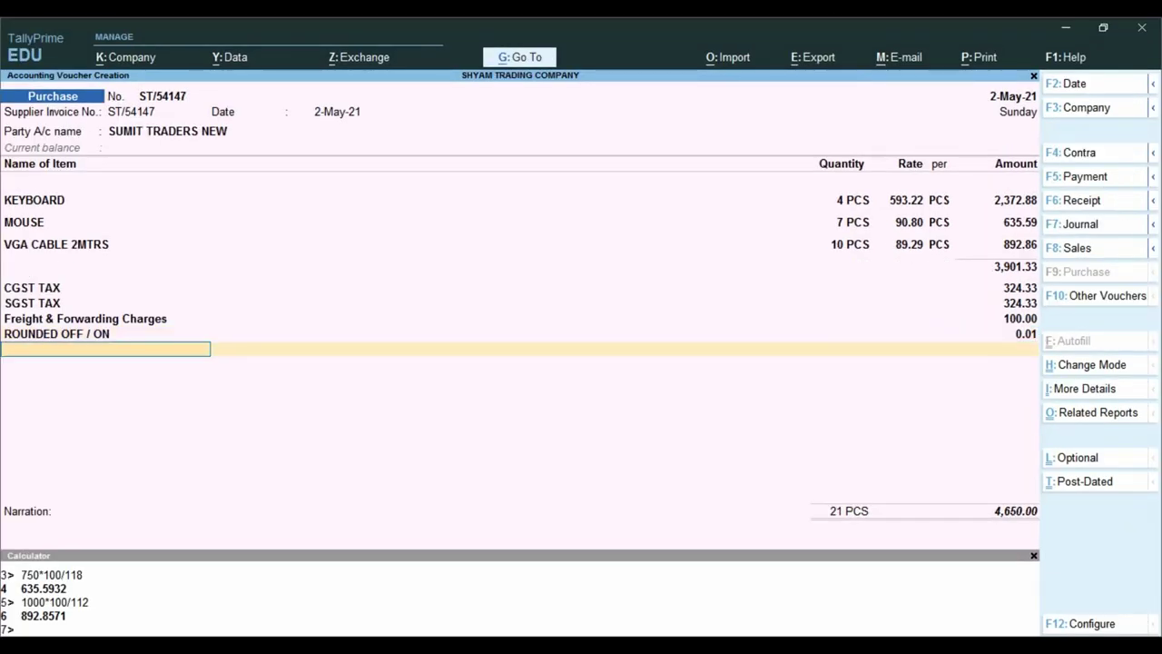
Compare the voucher total with the Grand Total in the PDF invoice.
{"action": "key", "text": "ctrl"}
{"action": "key", "text": "alt+Tab"}
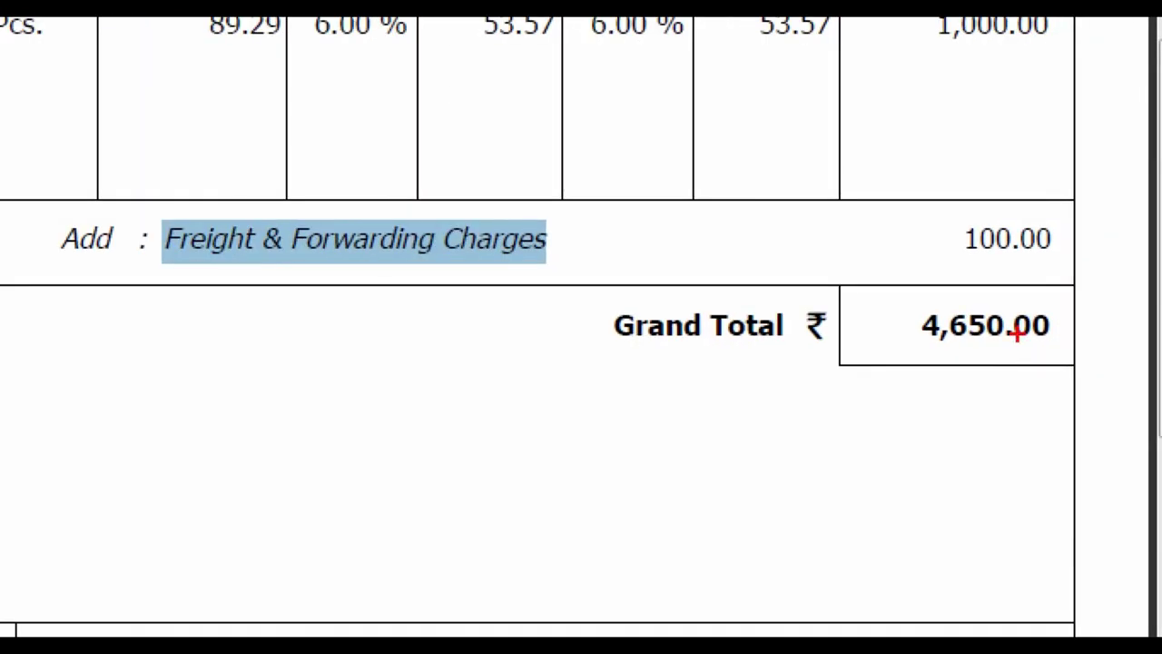
{"action": "mouse_move", "coordinate": [1009, 311]}
{"action": "left_mouse_down"}
{"action": "mouse_move", "coordinate": [1023, 328]}
{"action": "mouse_move", "coordinate": [1094, 352]}
{"action": "left_mouse_up"}
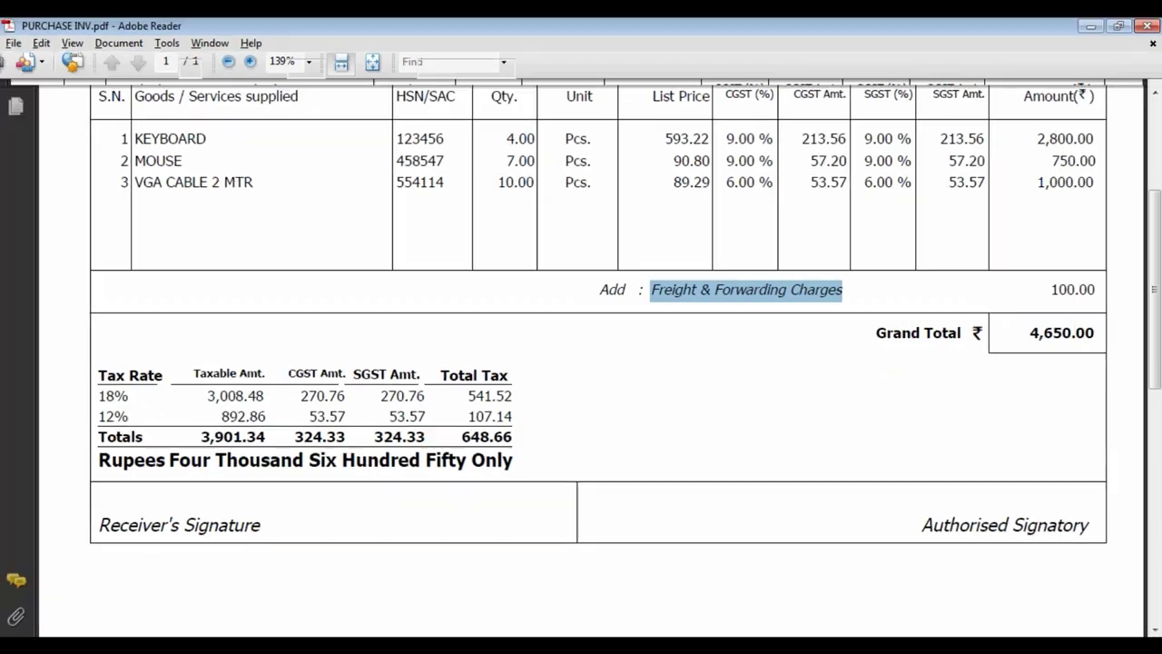
{"action": "key", "text": "alt+Tab"}
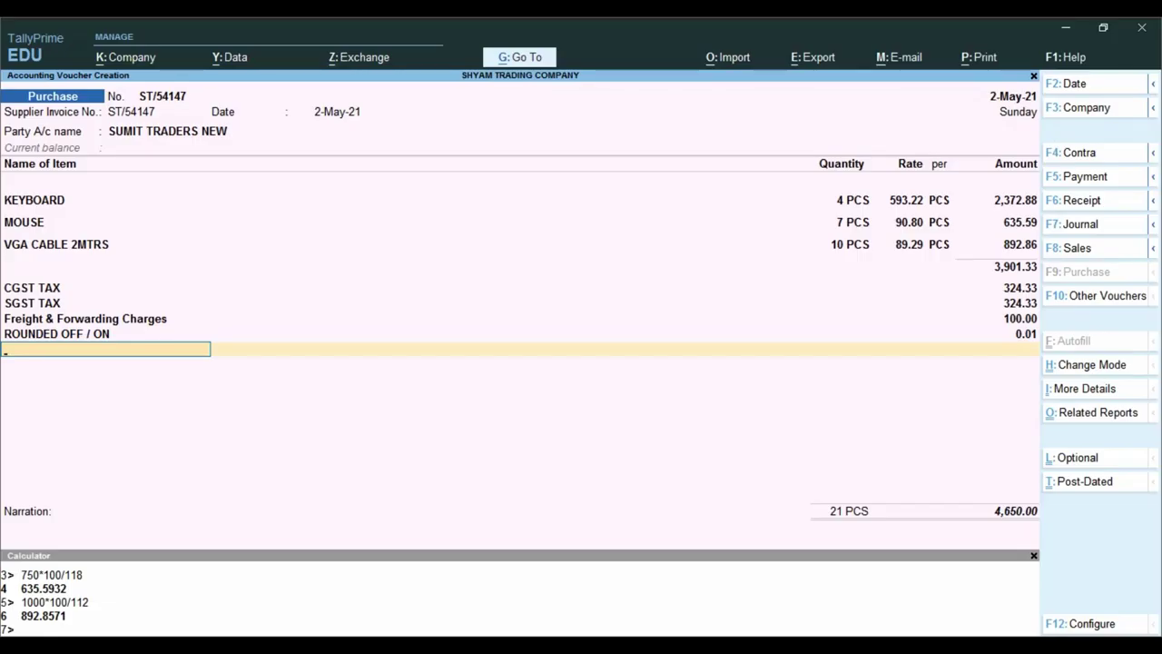
Accept the New Ref bill-wise details for SUMIT TRADERS NEW and save the purchase voucher with the narration left blank.
{"action": "key", "text": "Return"}
{"action": "key", "text": "Return"}
{"action": "key", "text": "Return"}
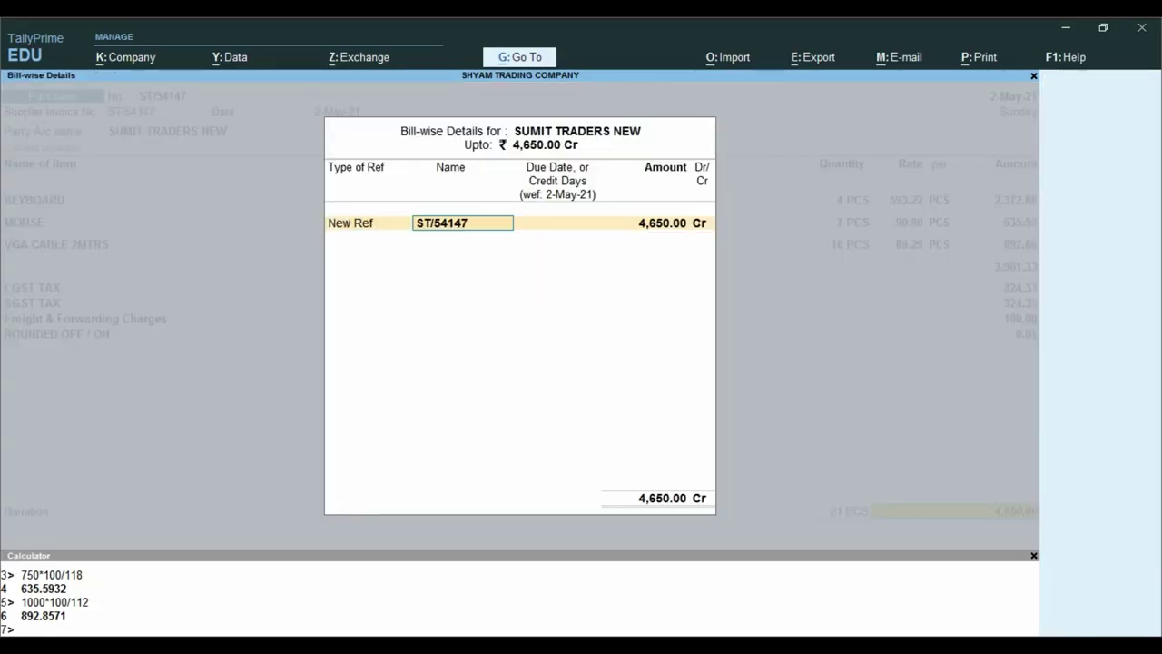
{"action": "key", "text": "Return"}
{"action": "key", "text": "Return"}
{"action": "key", "text": "Return"}
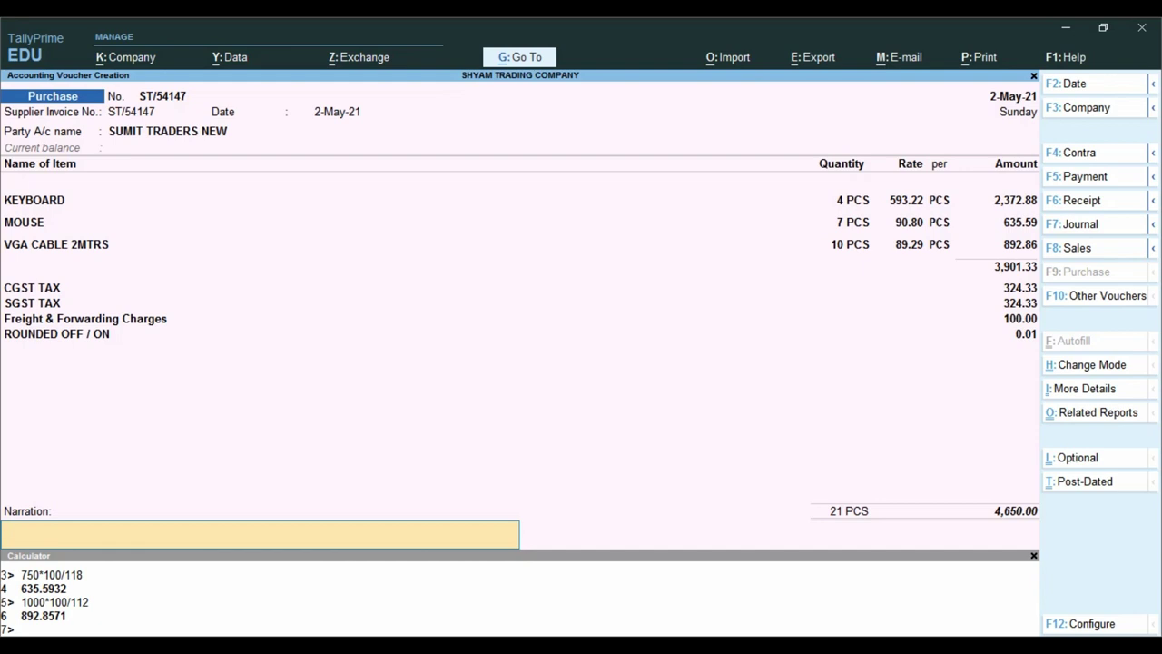
{"action": "key", "text": "Return"}
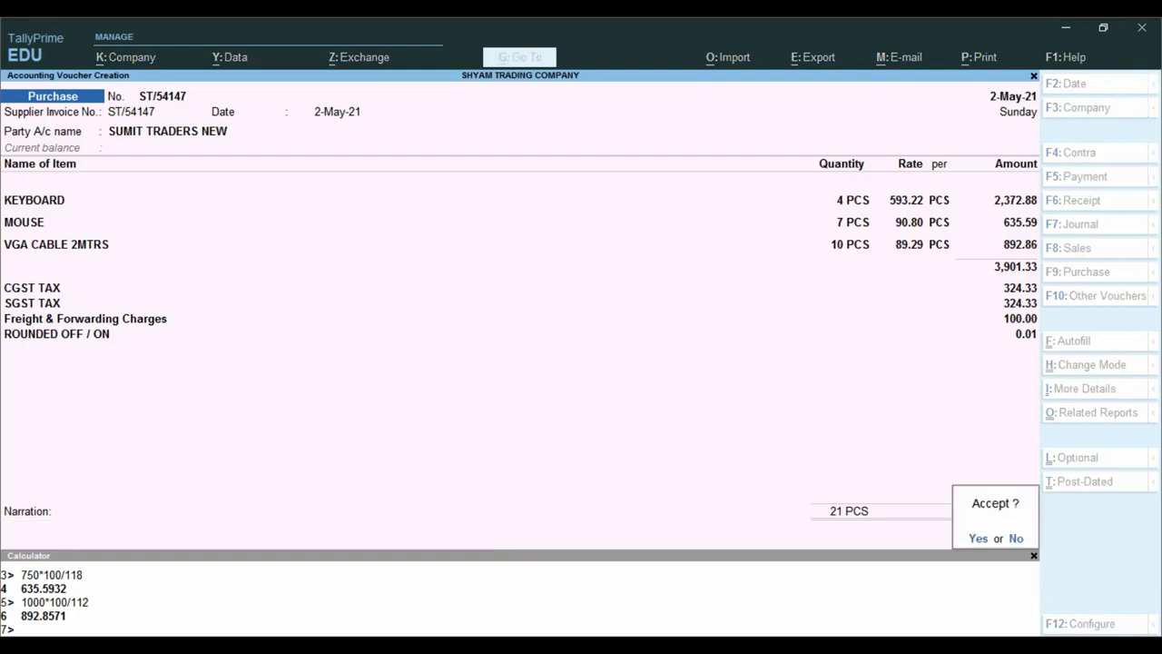
{"action": "key", "text": "Return"}
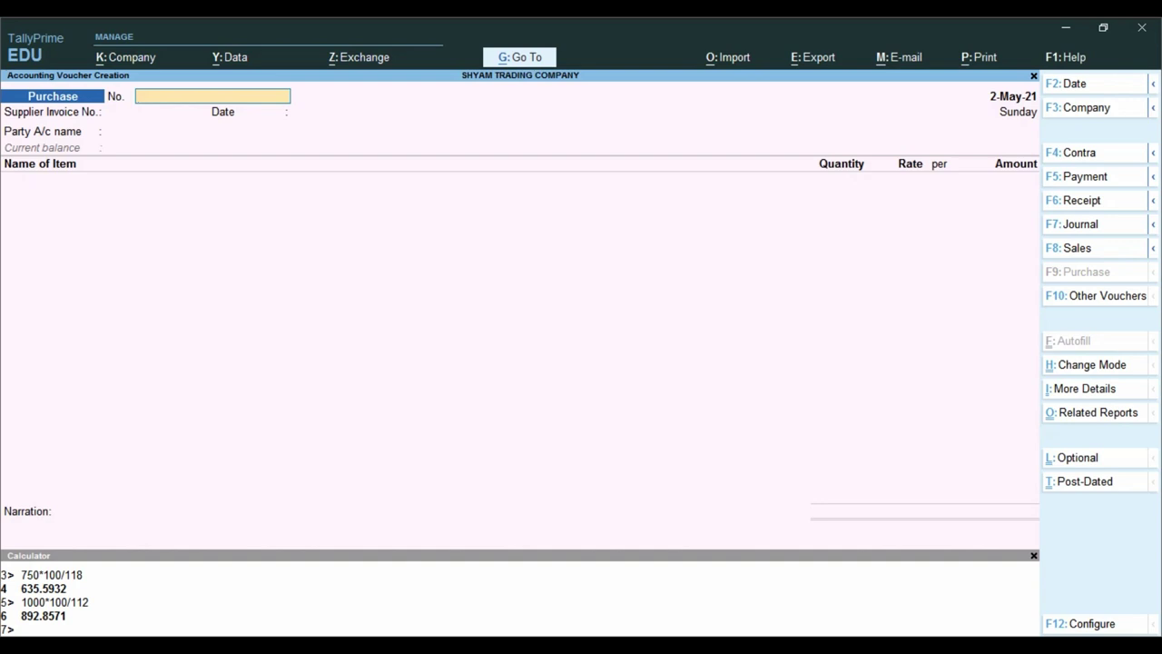
Switch to the PDF invoice in Adobe Reader and review its header and item rows.
{"action": "key", "text": "alt+Tab"}
{"action": "scroll", "coordinate": [581, 363], "scroll_direction": "up", "scroll_amount": 5}
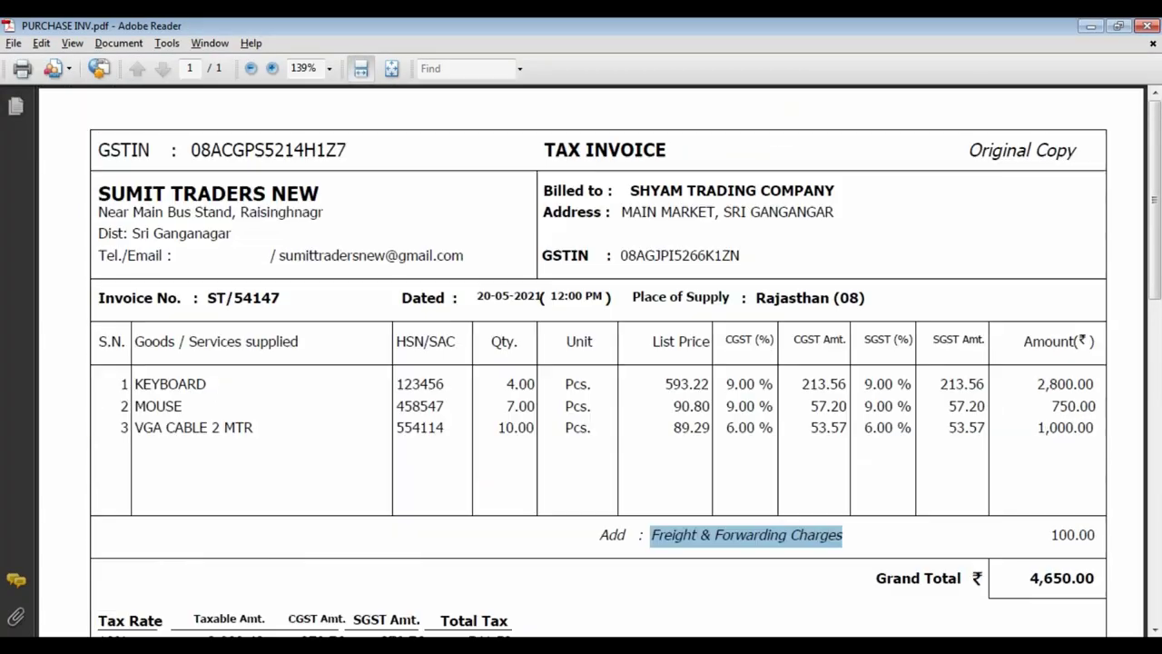